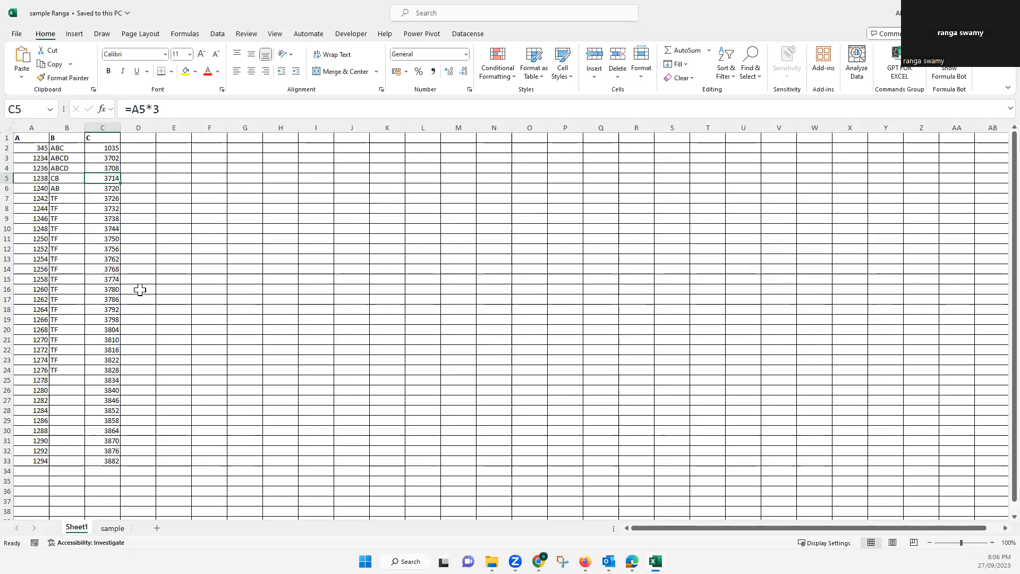
Step: Examine the data on Sheet1 and the formulas in the sample sheet that reference it
scroll(138, 291, up, 2)
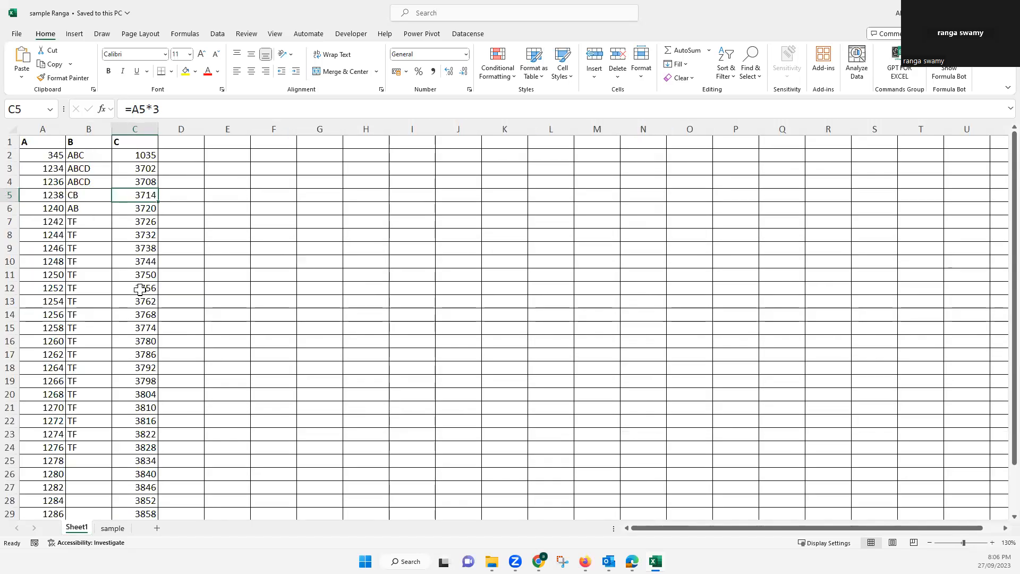
click(54, 155)
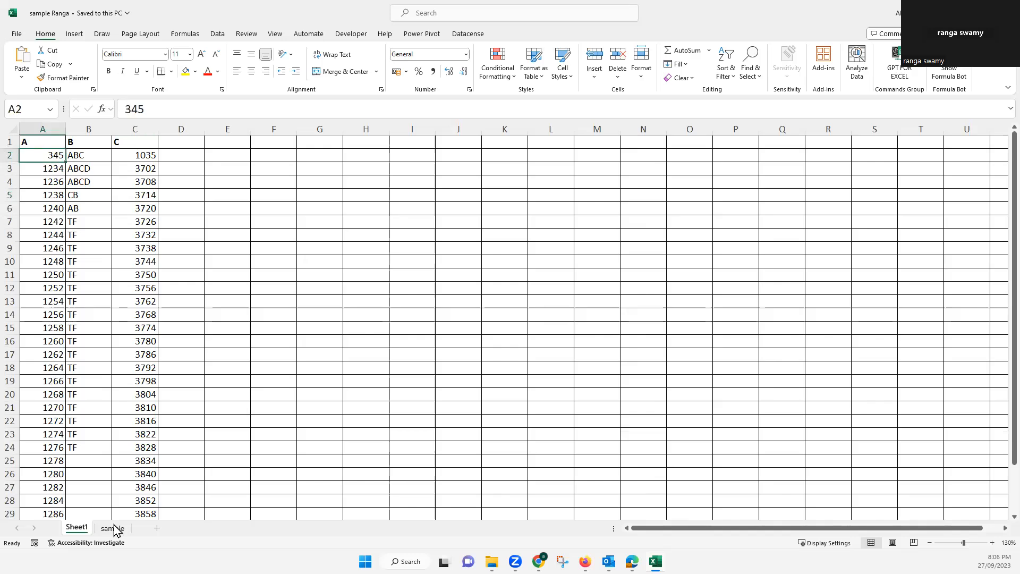
key(ctrl+Page_Down)
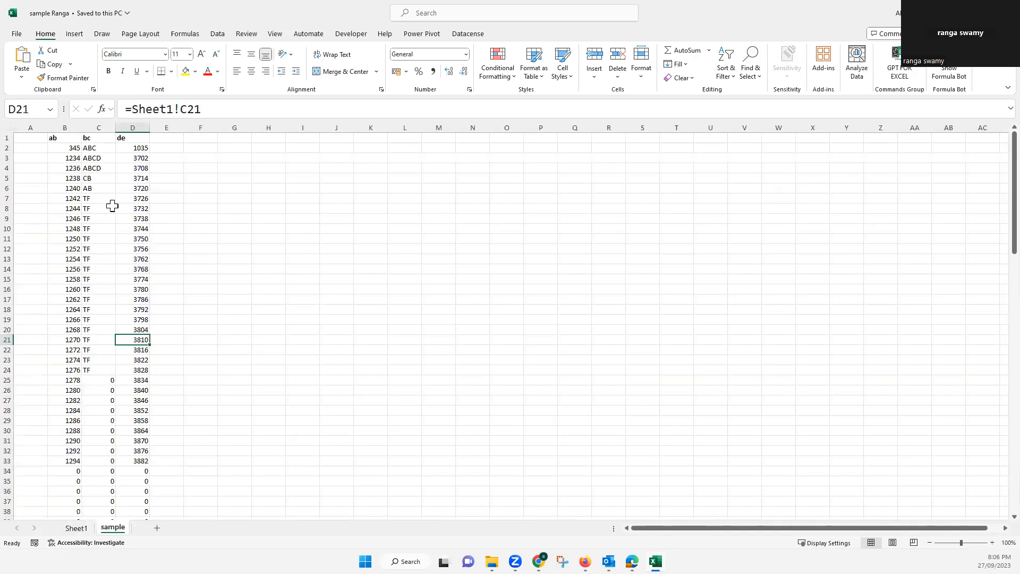
scroll(112, 206, down, 2)
ctrl+scroll(118, 211, up, 3)
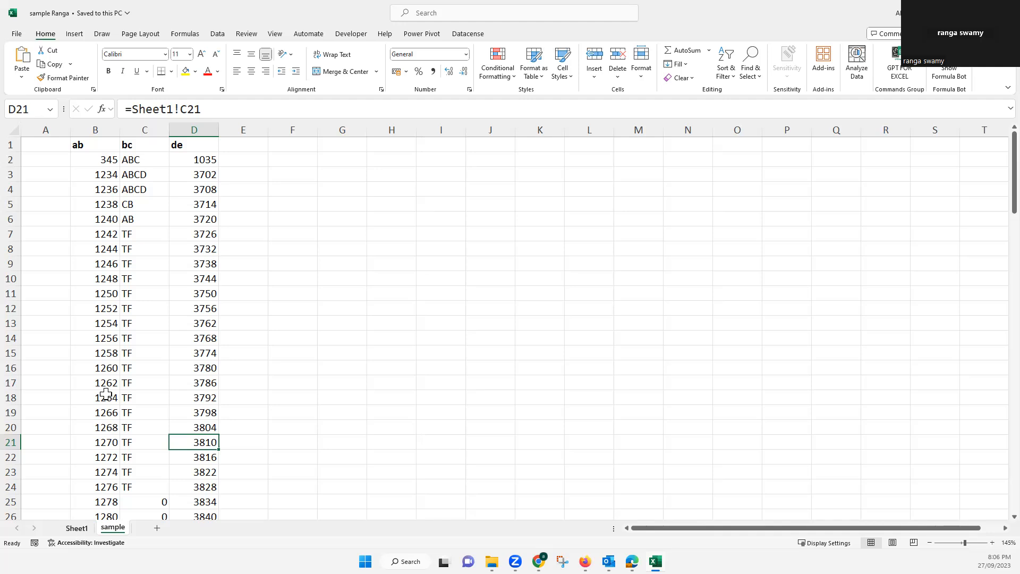
scroll(105, 390, down, 6)
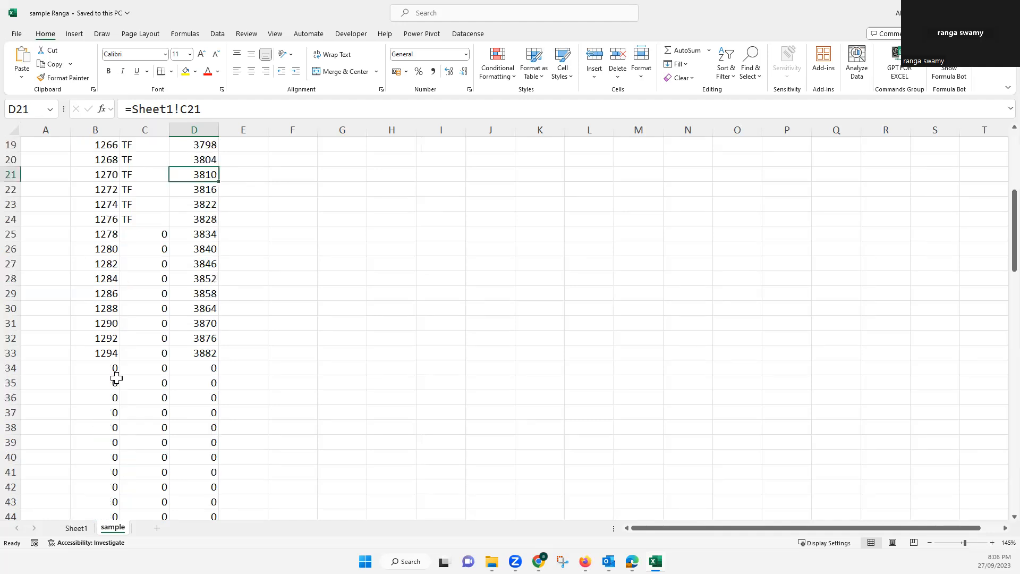
scroll(116, 377, up, 6)
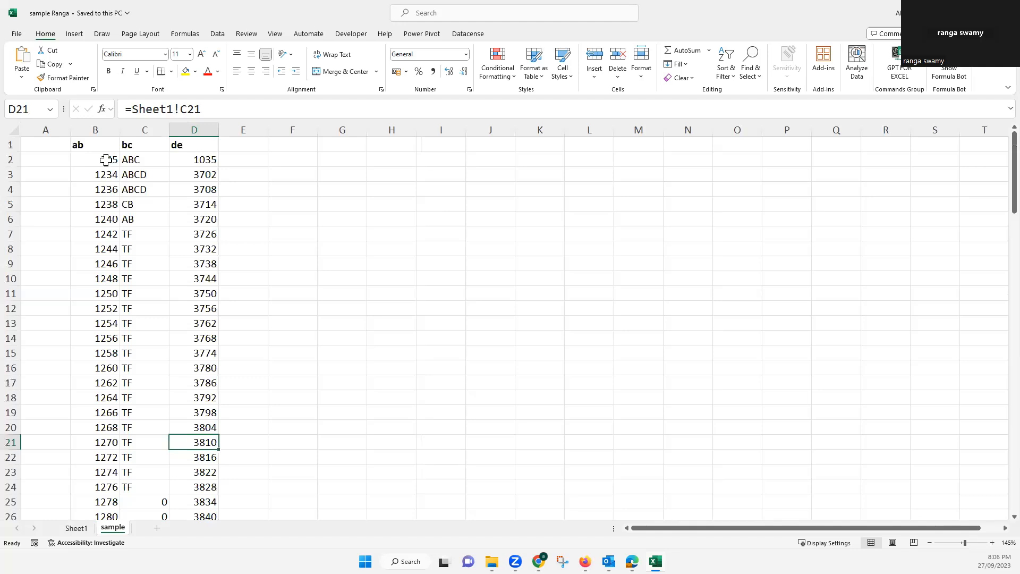
click(141, 159)
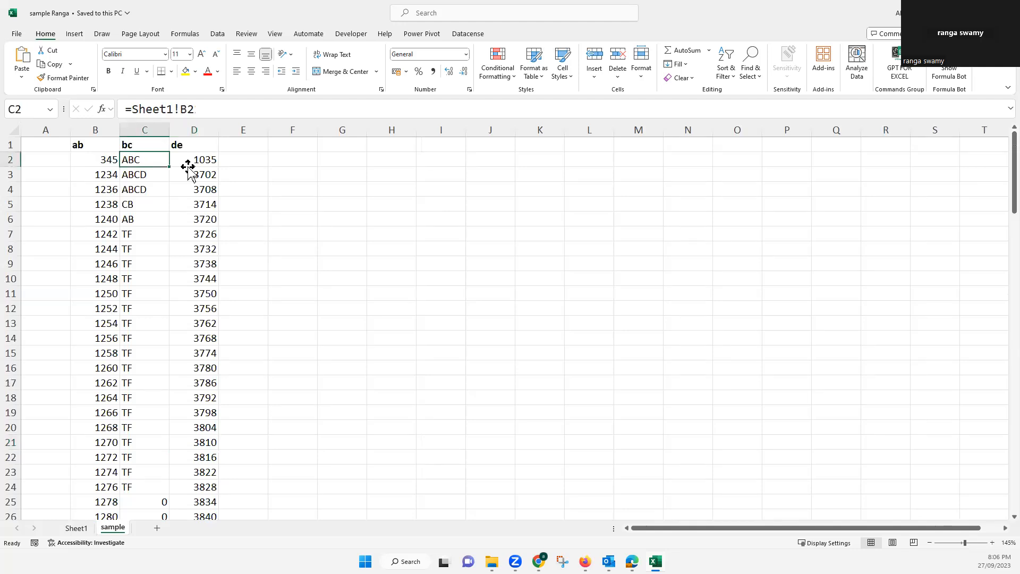
key(Right)
click(114, 162)
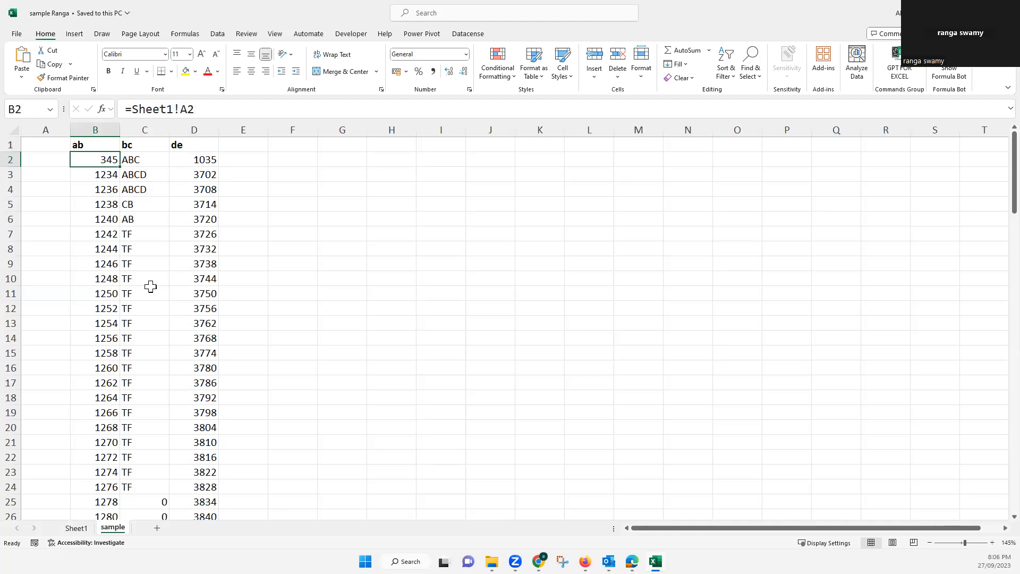
click(76, 528)
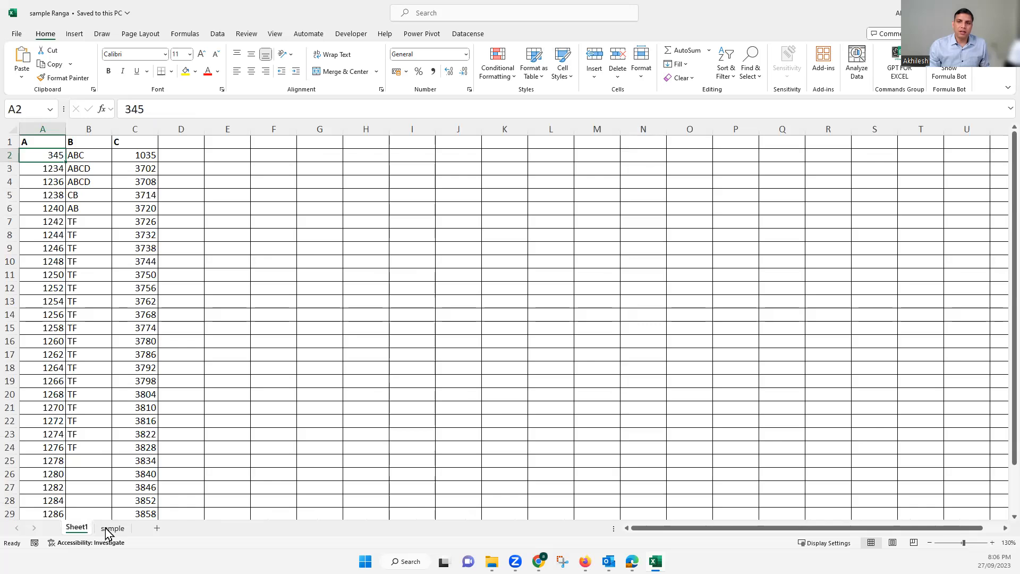
click(109, 528)
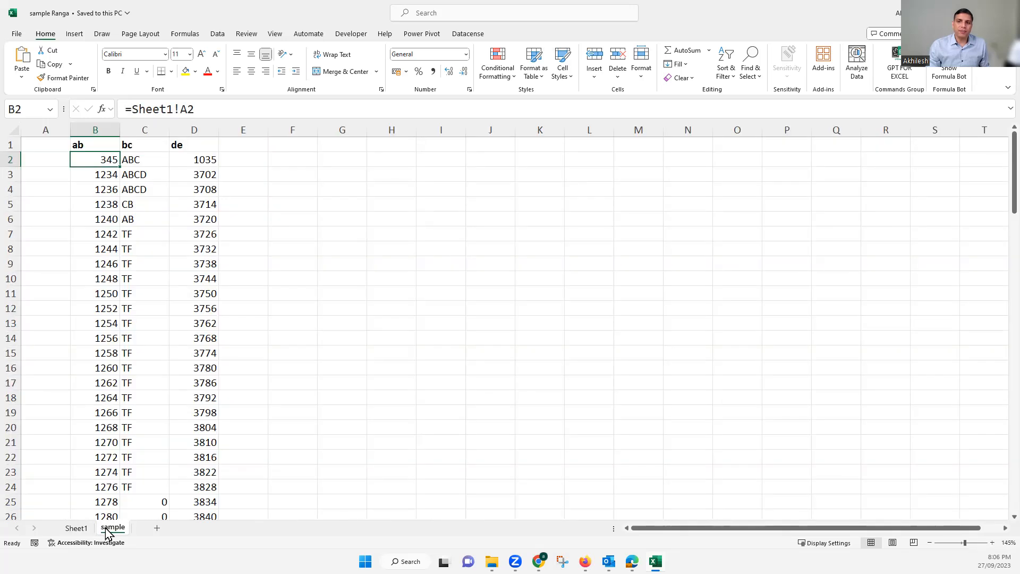
Step: Copy range A1:C33 from Sheet1 and paste it as values at A1 of a new worksheet
click(76, 527)
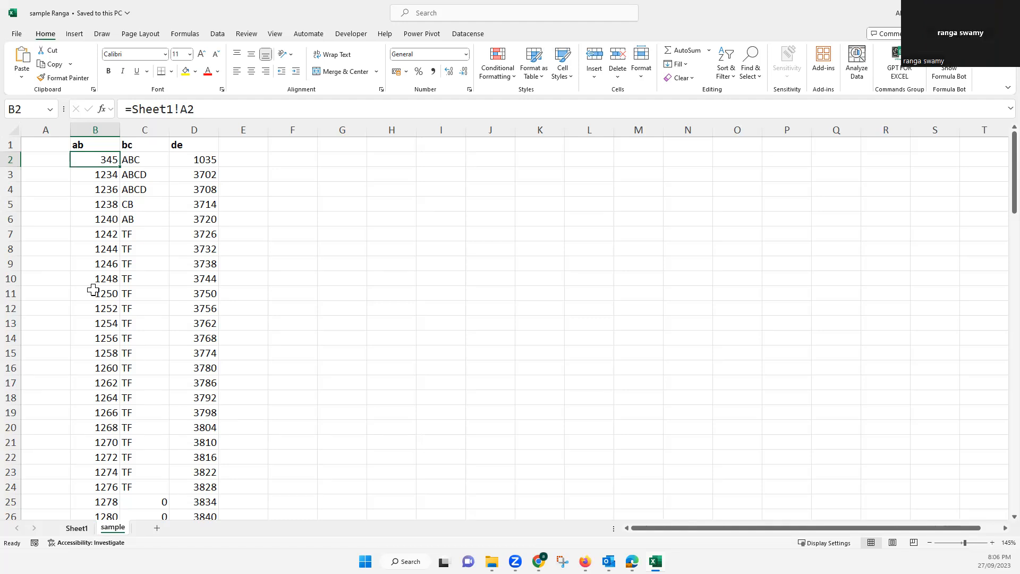
click(50, 142)
key(shift+Right)
key(shift+Right)
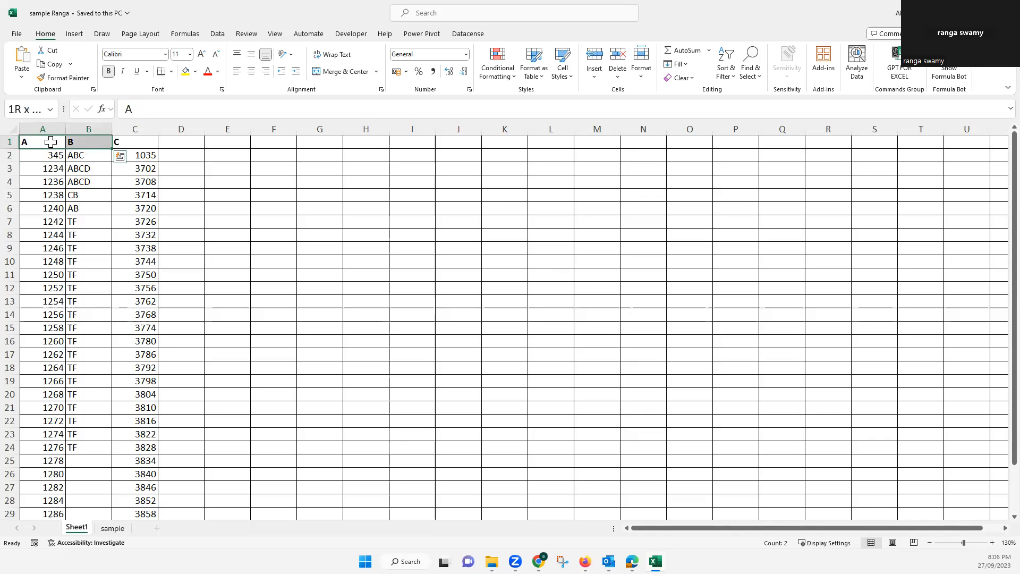
key(ctrl+shift+Down)
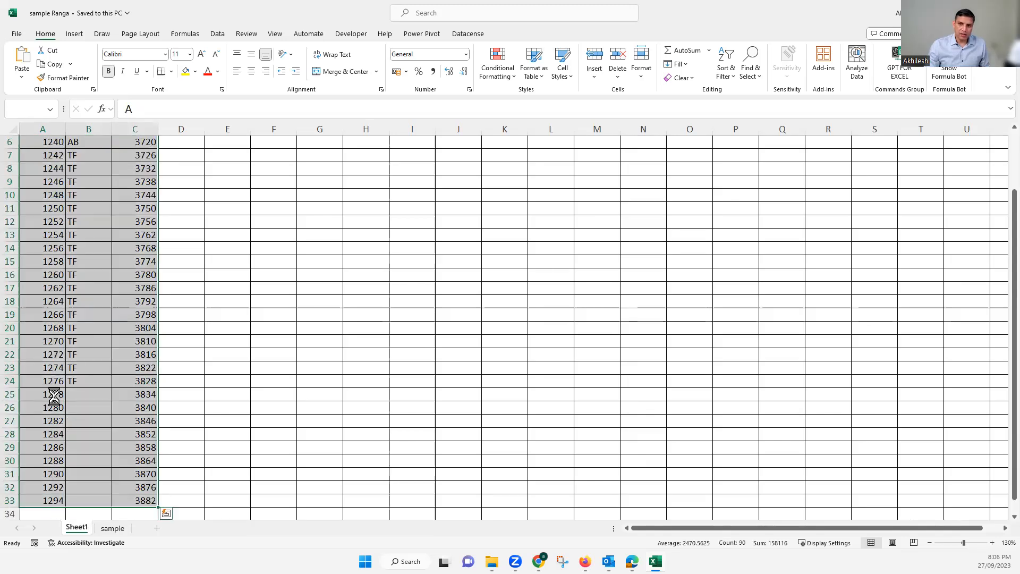
key(ctrl+c)
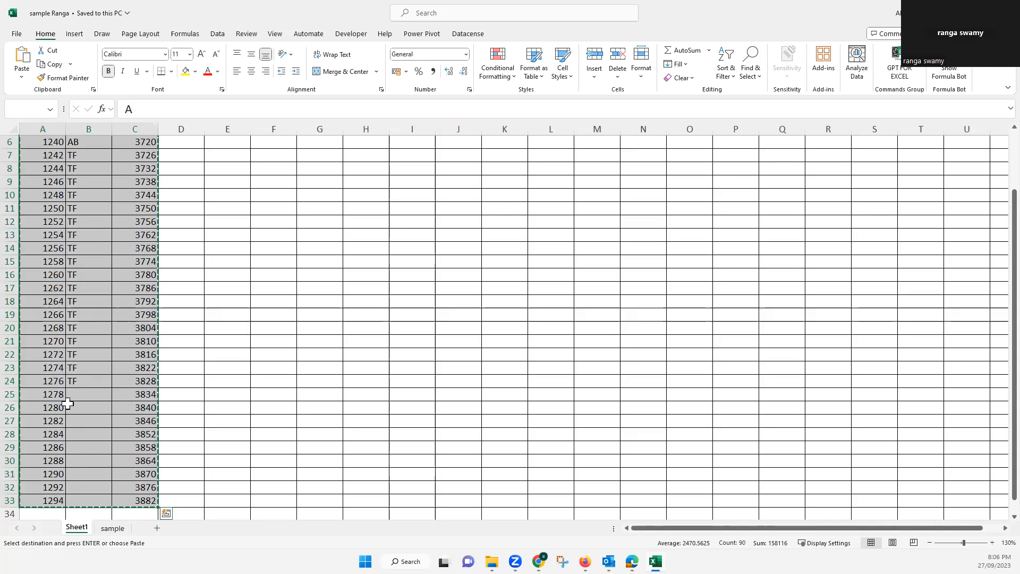
click(158, 528)
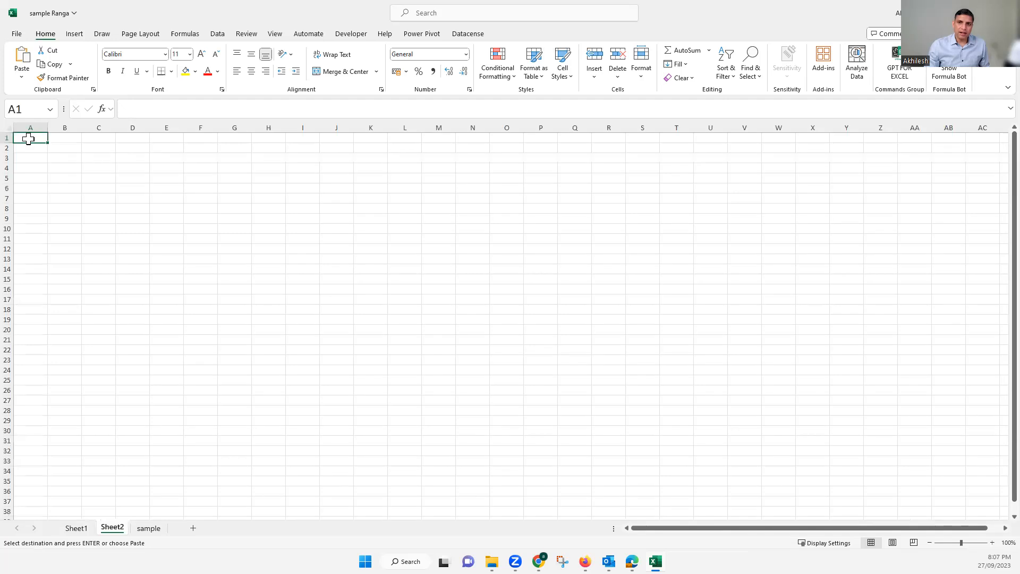
right_click(30, 140)
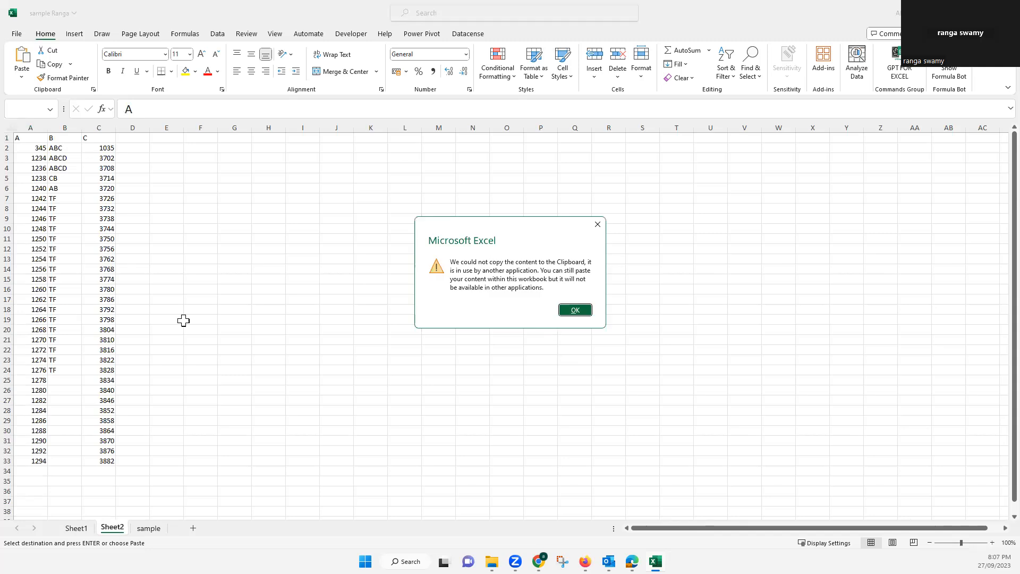
key(Return)
Step: On the sample sheet, replace the formulas in B1:D119 with their values by copying the range and pasting values in place
click(149, 530)
click(108, 177)
click(136, 171)
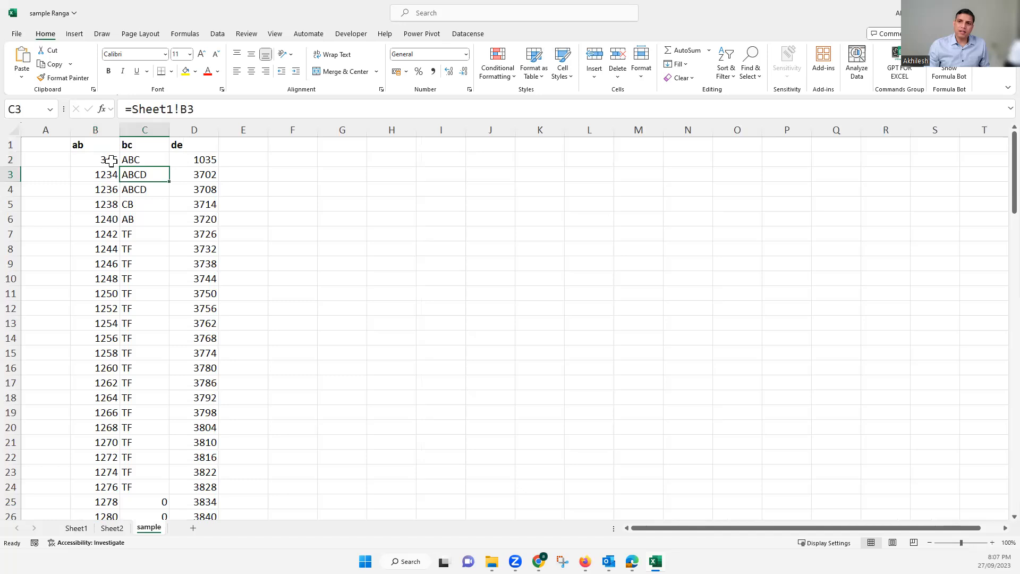
click(111, 160)
click(144, 205)
drag(93, 145, 202, 169)
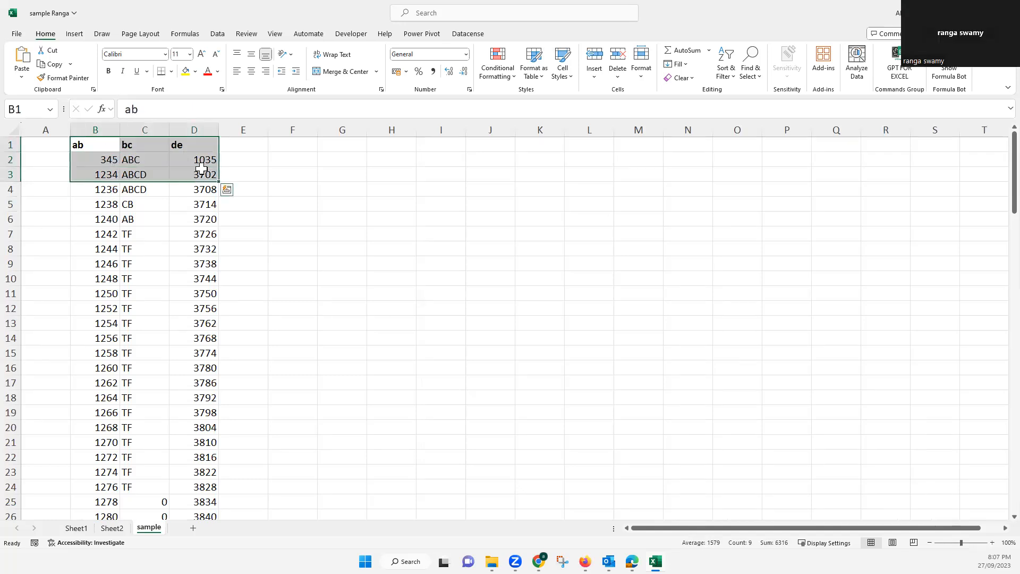
key(ctrl+shift+Down)
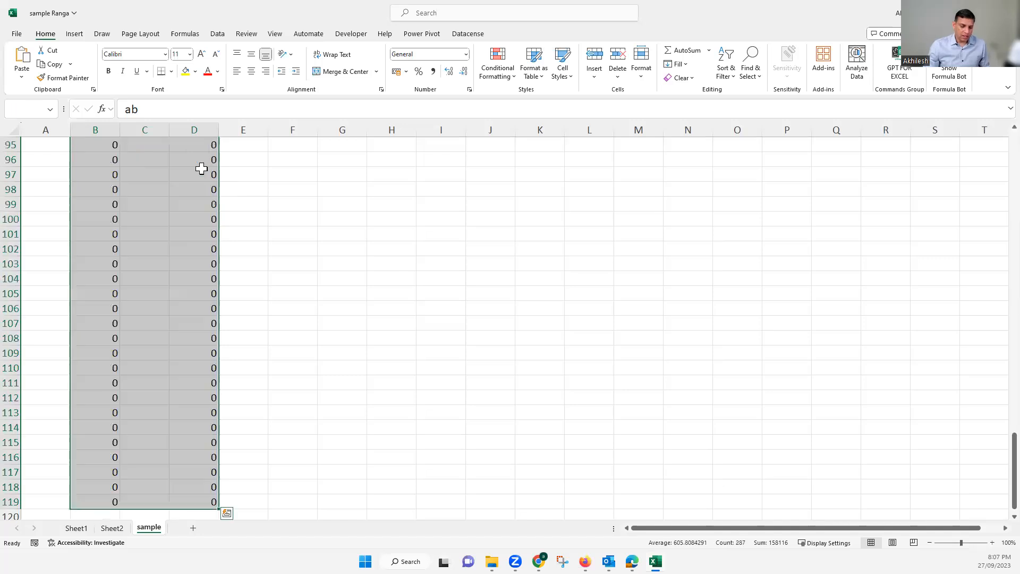
key(ctrl+c)
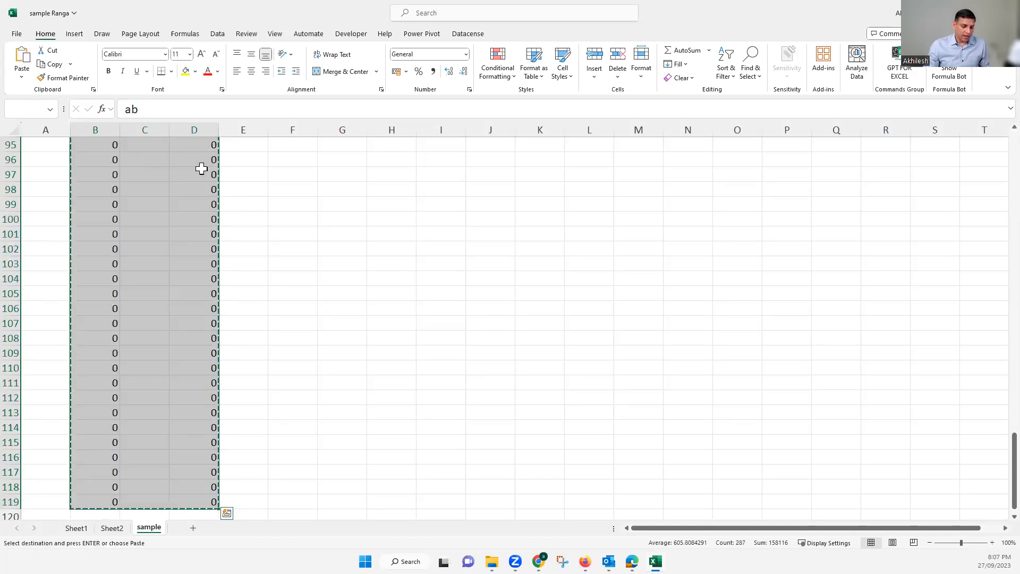
right_click(168, 178)
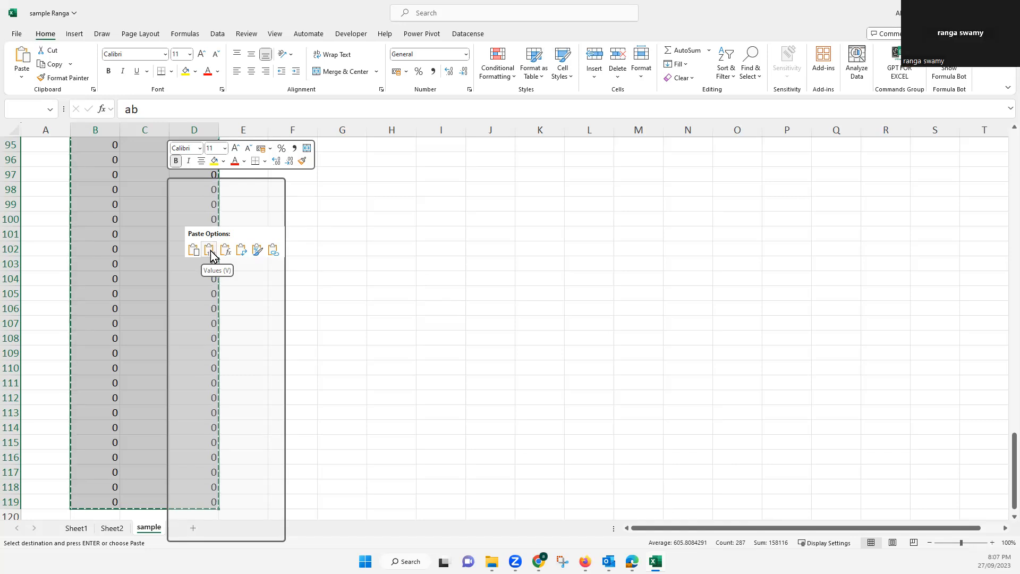
key(Escape)
Step: Check several cells across columns B to D of the sample sheet for any remaining formulas
click(181, 243)
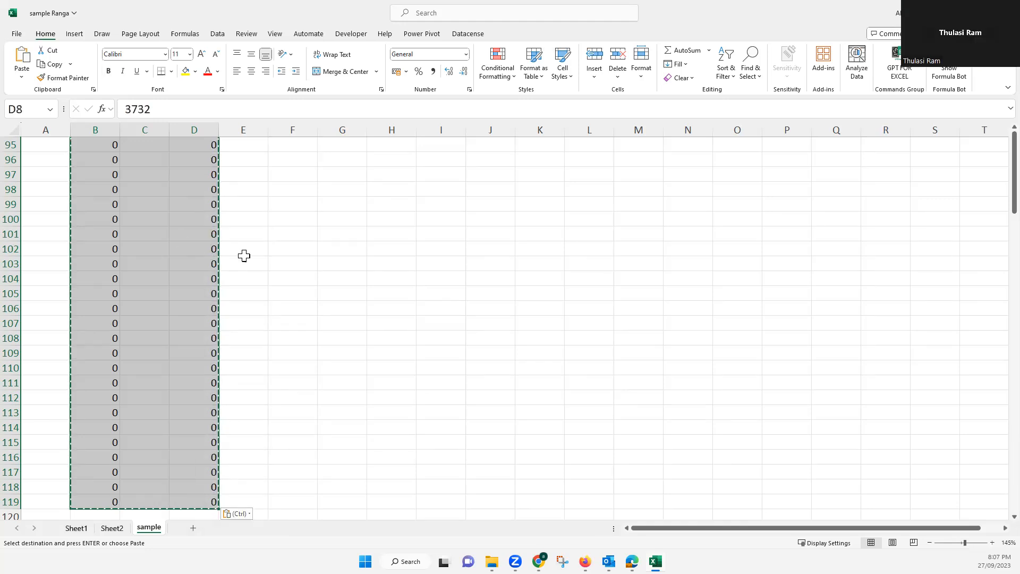
key(Right)
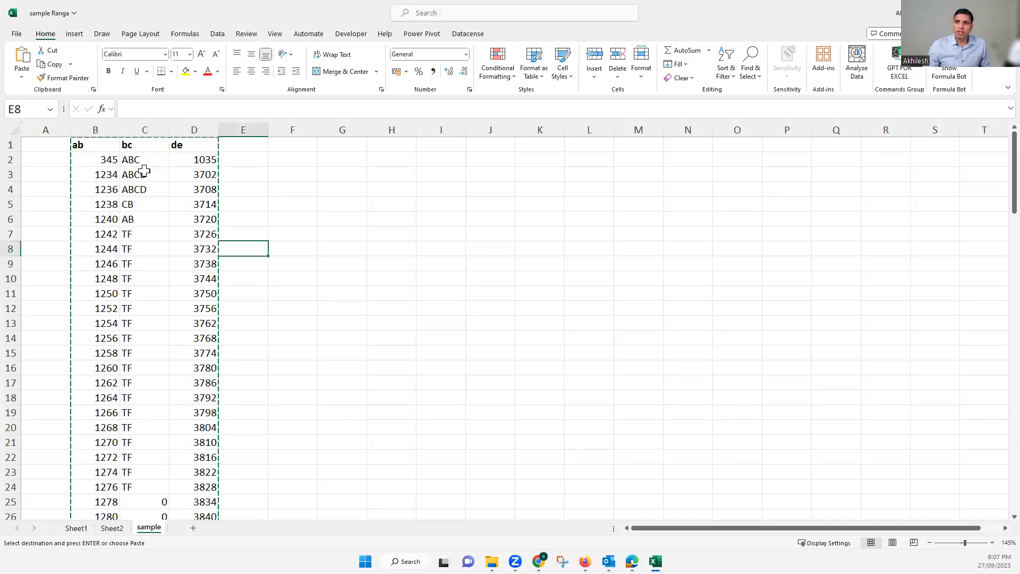
click(124, 163)
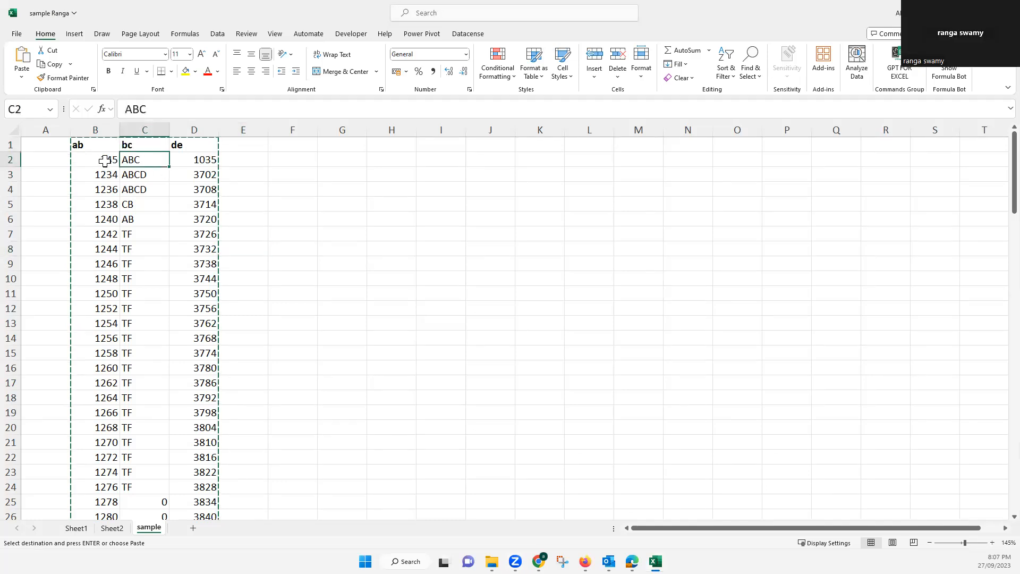
click(104, 161)
shift+click(178, 251)
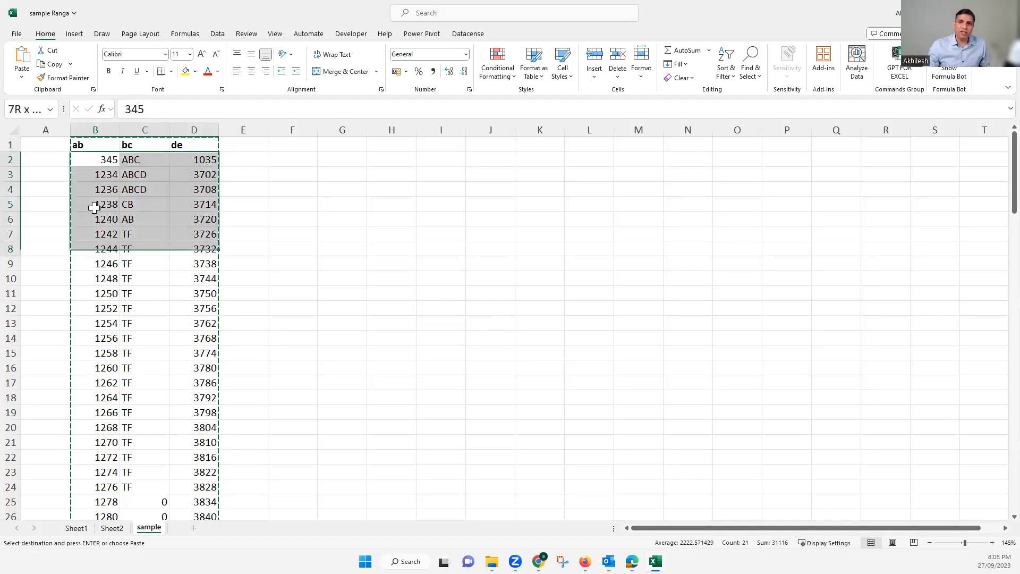
click(94, 207)
click(135, 237)
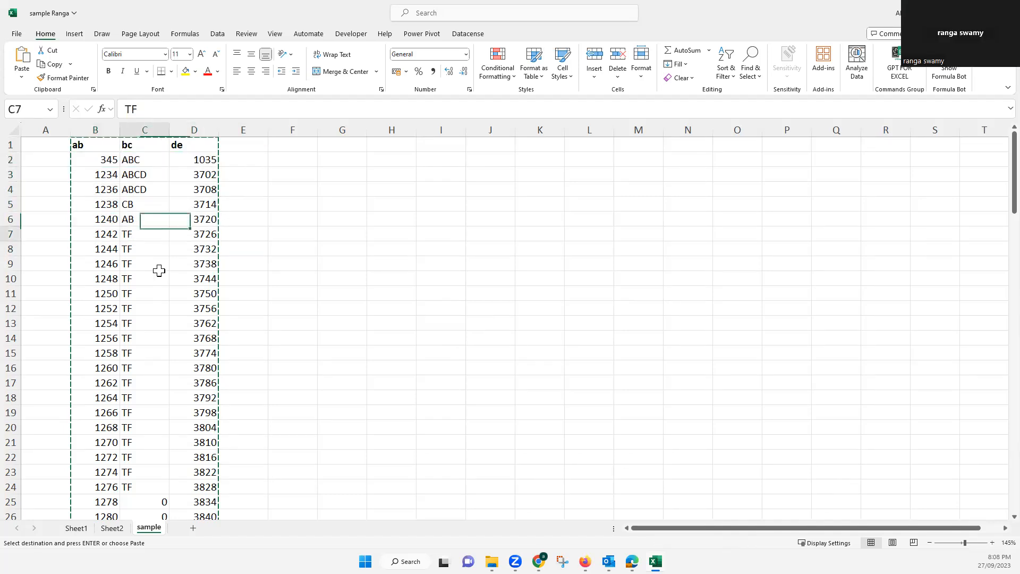
click(101, 148)
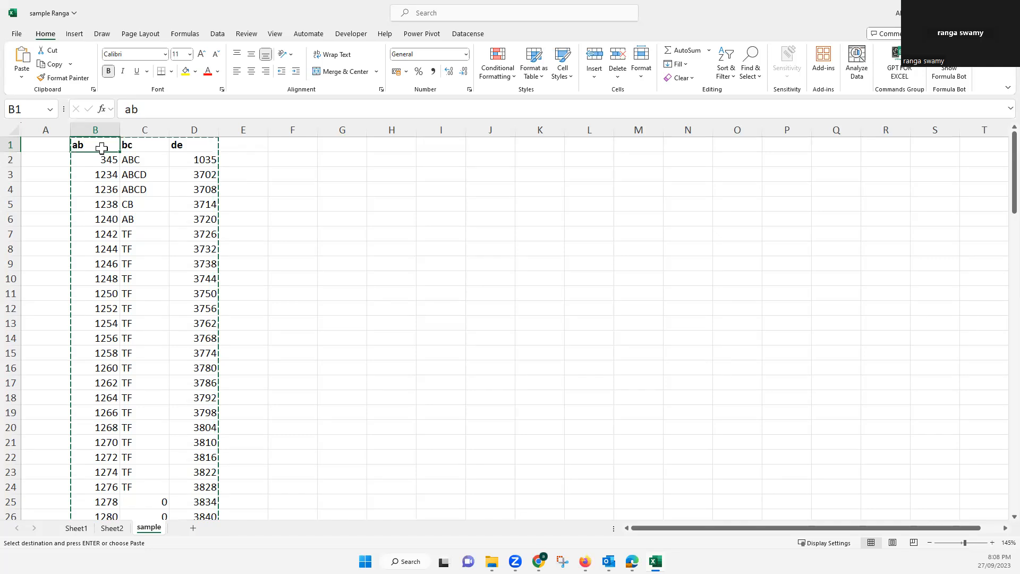
right_click(102, 150)
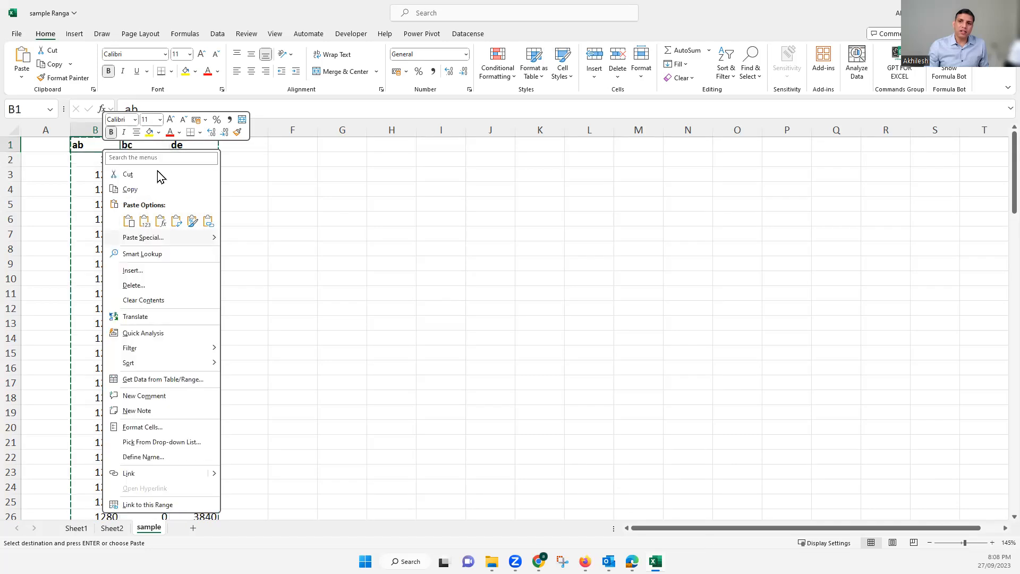
key(Escape)
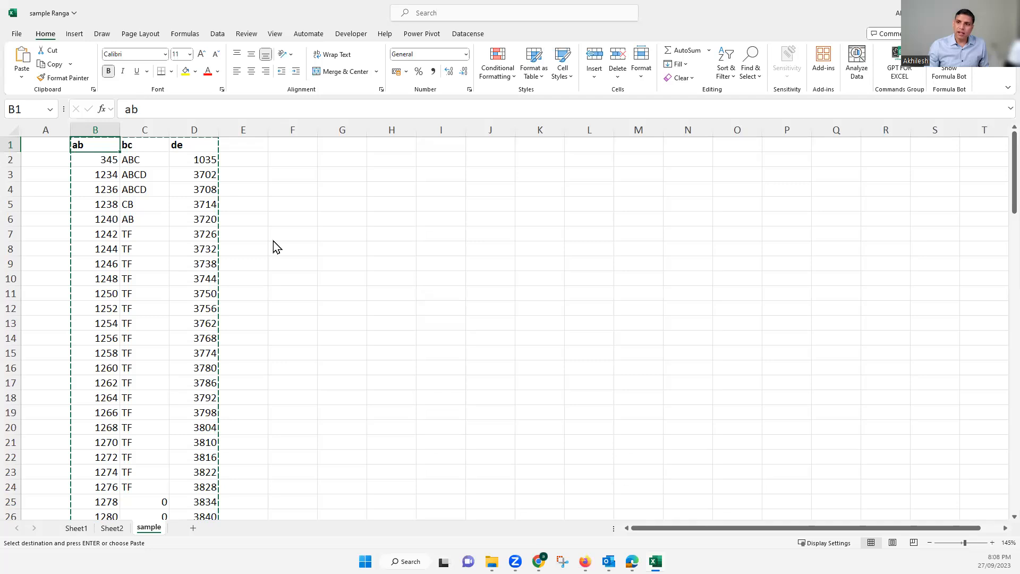
key(ctrl+alt+v)
click(249, 273)
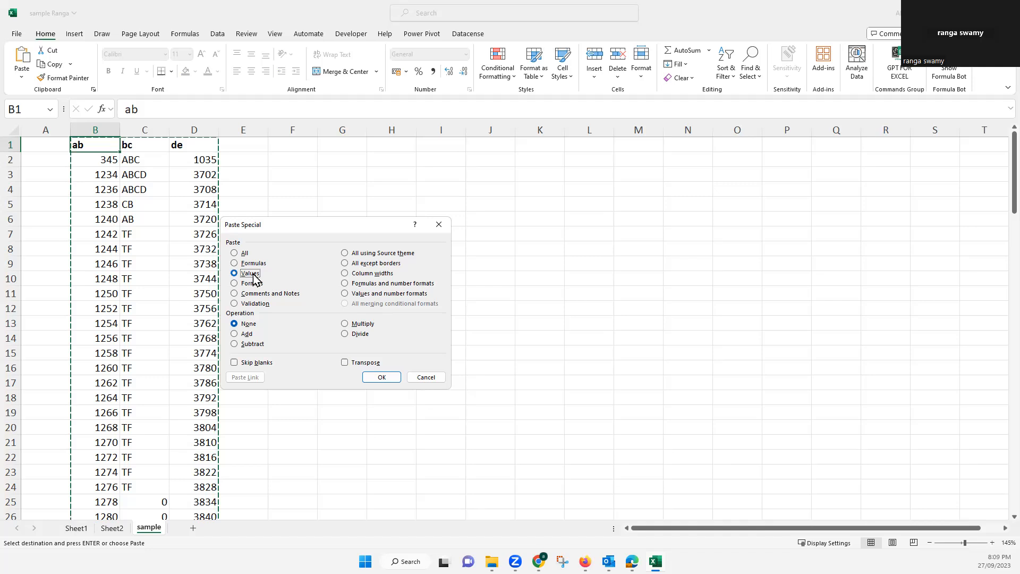
click(425, 377)
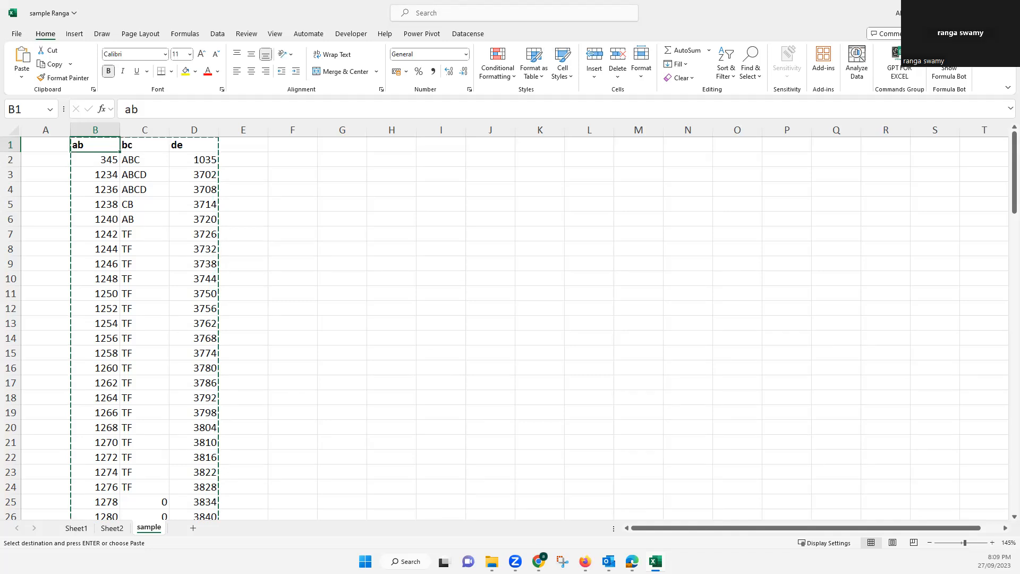
key(alt+Tab)
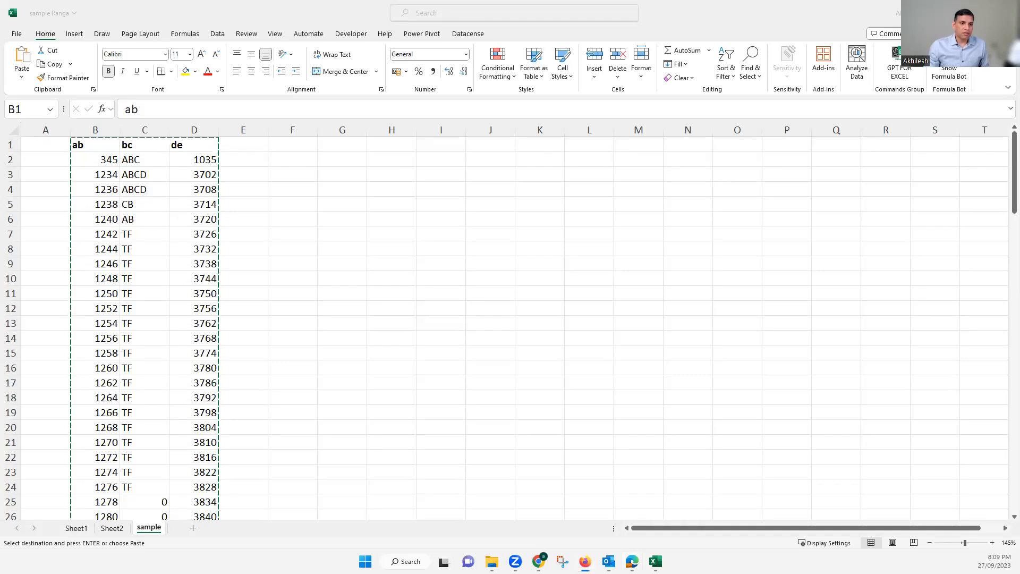
key(alt+Tab)
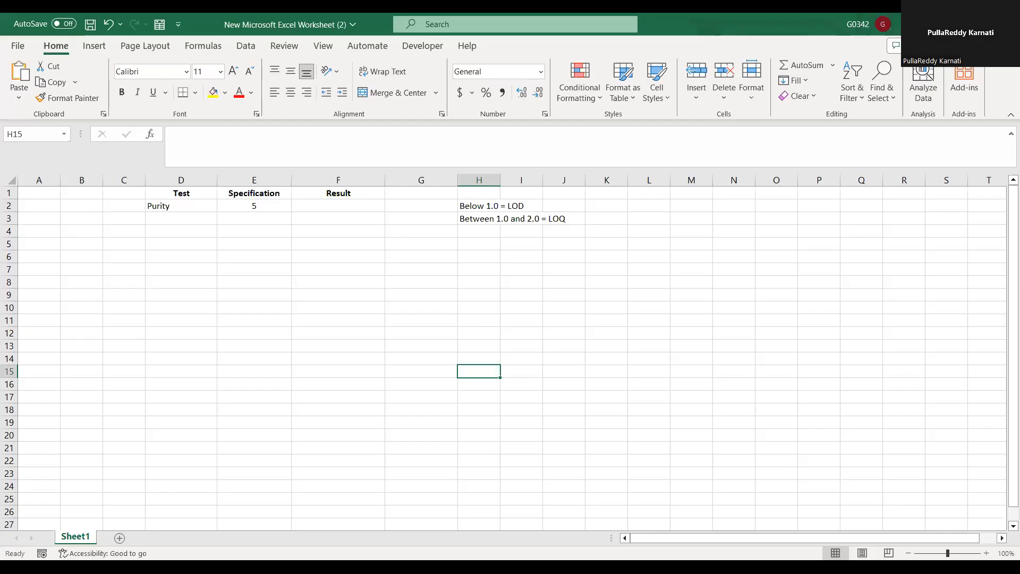
Step: Make the LOD and LOQ limit notes in H2 and H3 bold
click(255, 206)
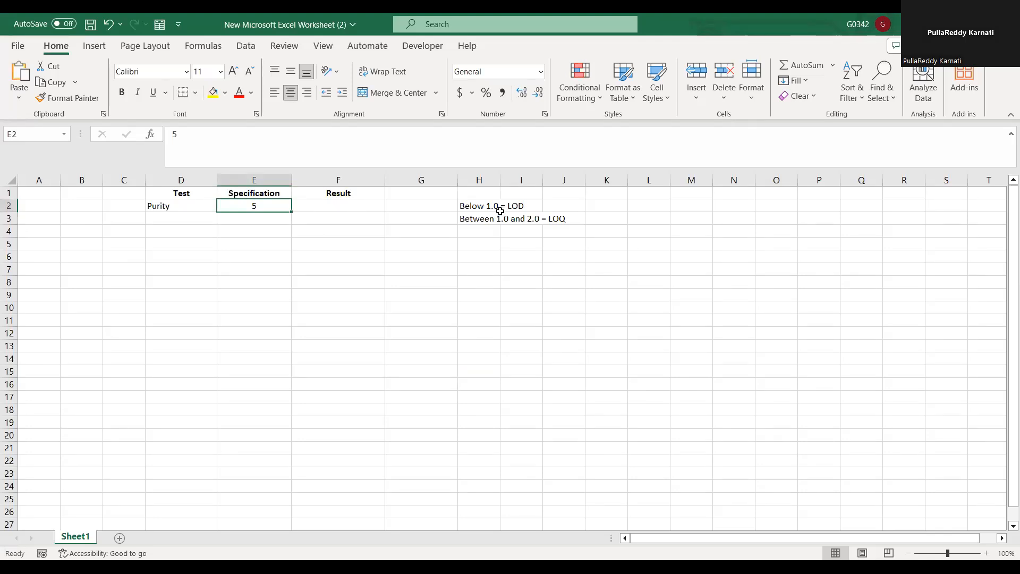
key(Right)
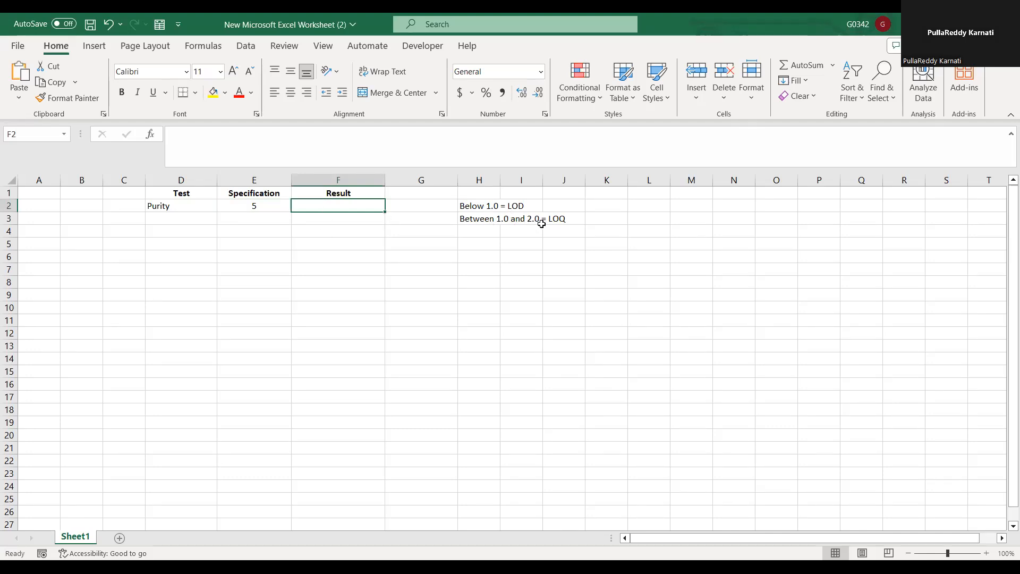
click(574, 219)
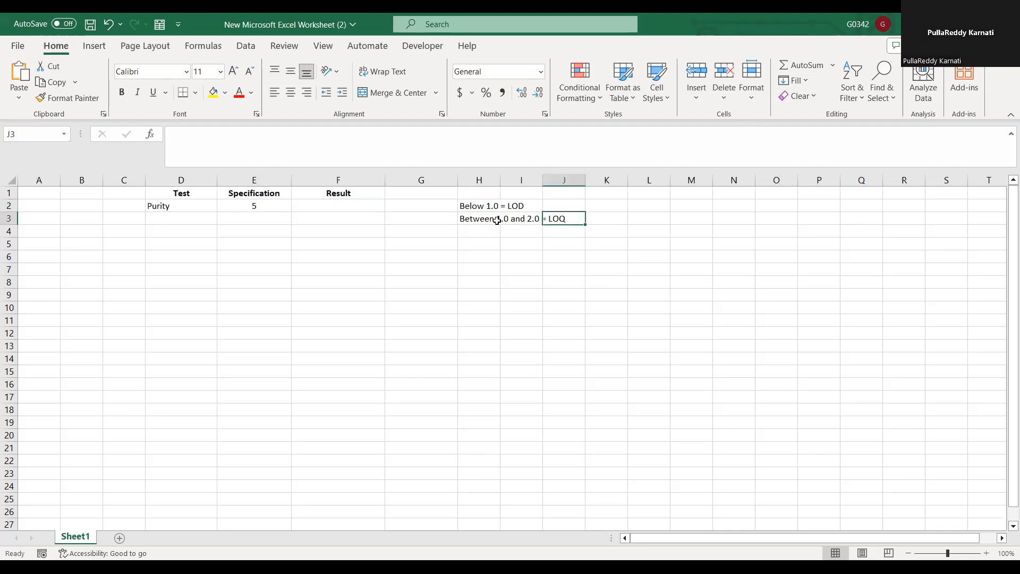
key(Left)
key(Left)
key(shift+Right)
key(shift+Right)
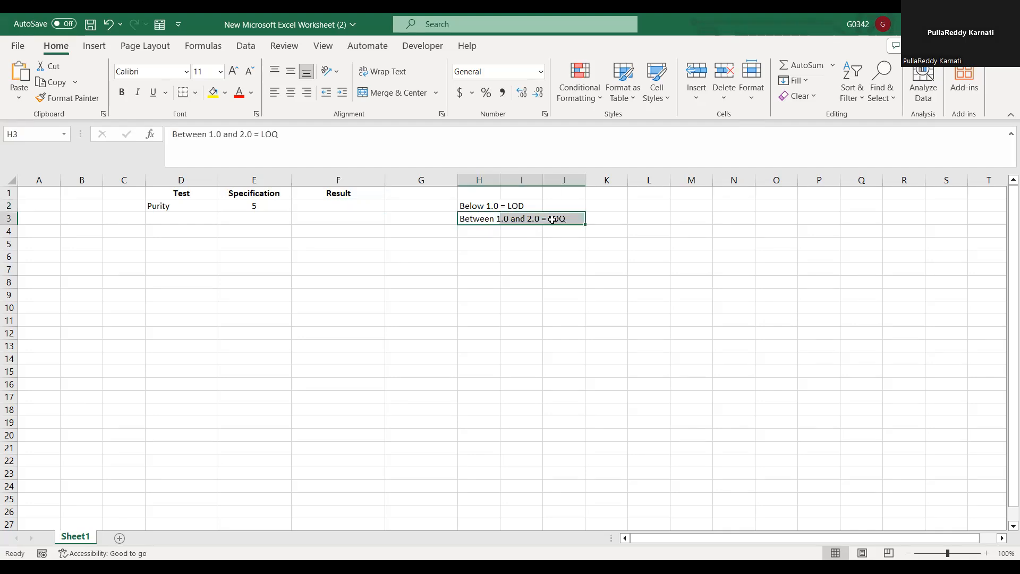
key(ctrl+b)
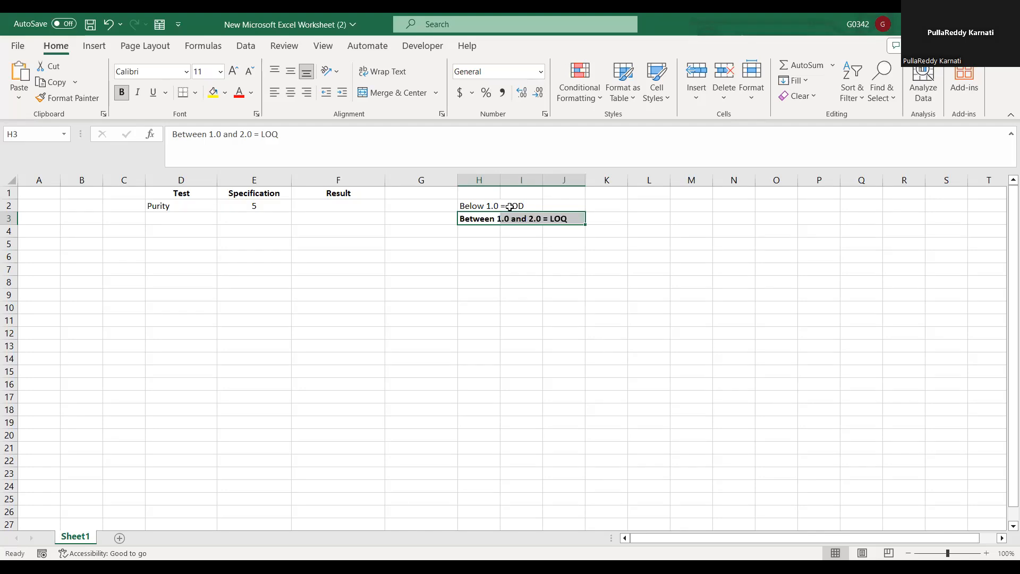
key(Up)
key(shift+Right)
key(ctrl+b)
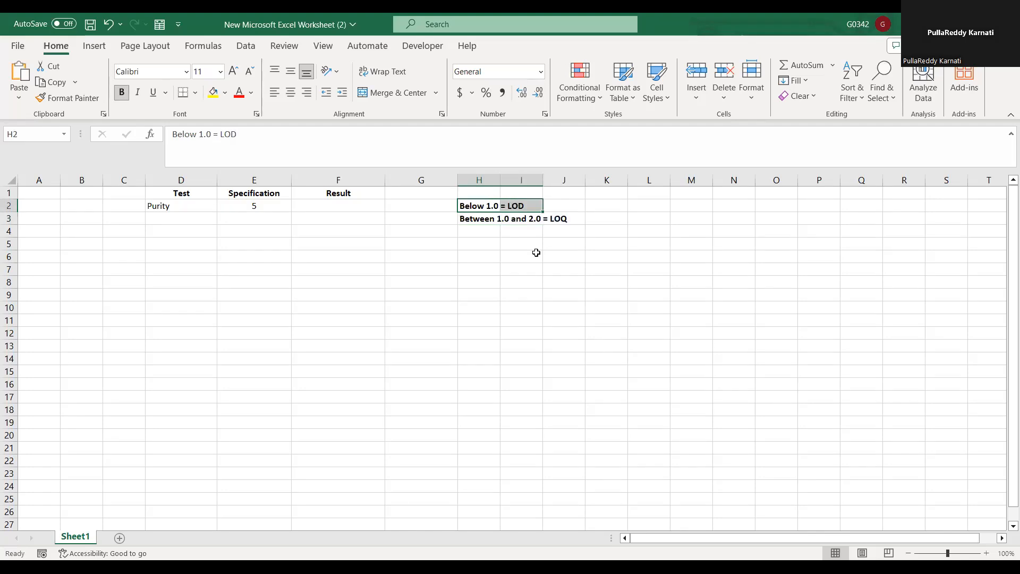
click(538, 254)
Step: Enter 0.05 as the Purity result in cell F2
drag(483, 202, 557, 218)
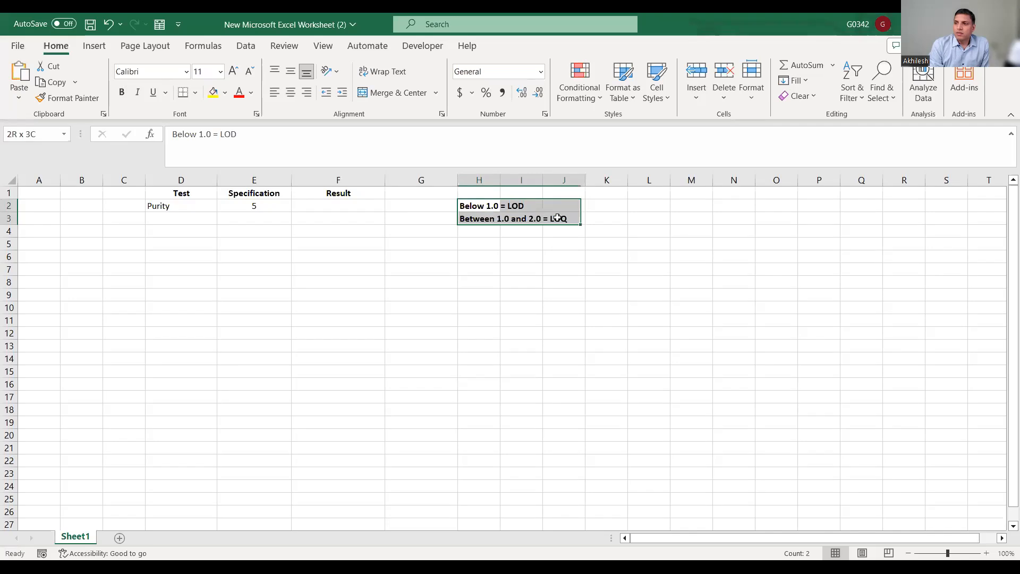
click(633, 227)
click(461, 257)
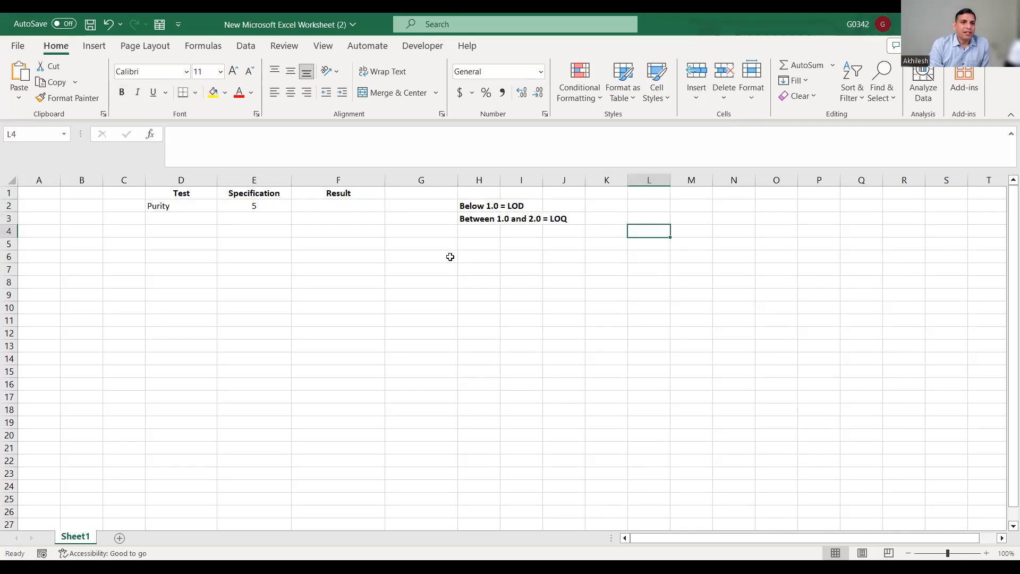
click(349, 207)
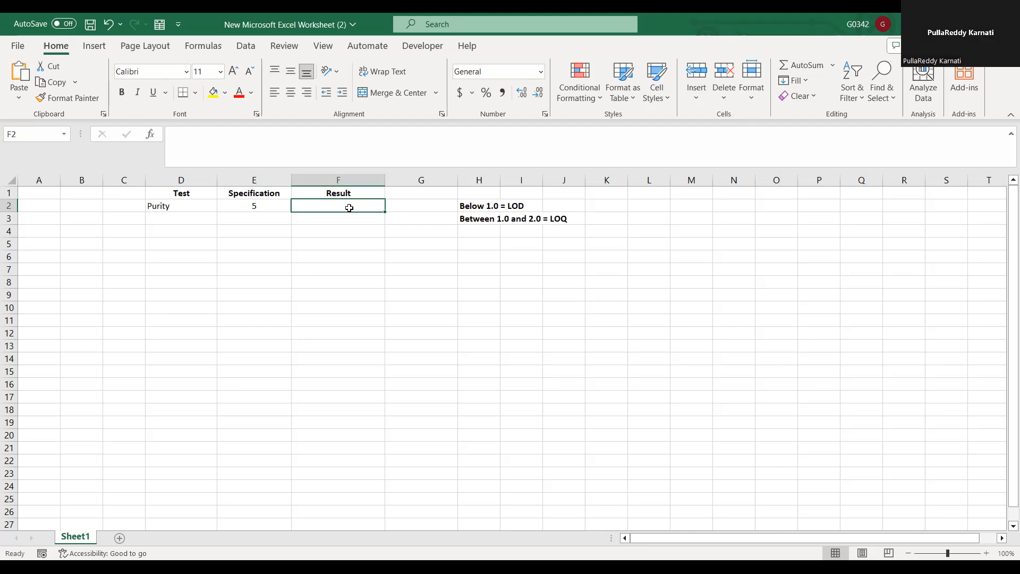
text(0.05)
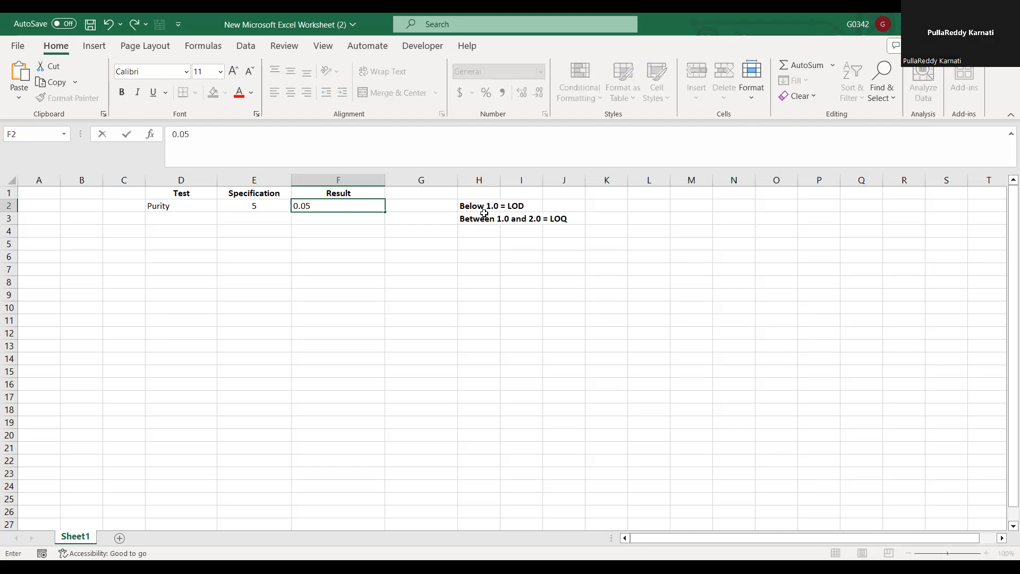
click(527, 205)
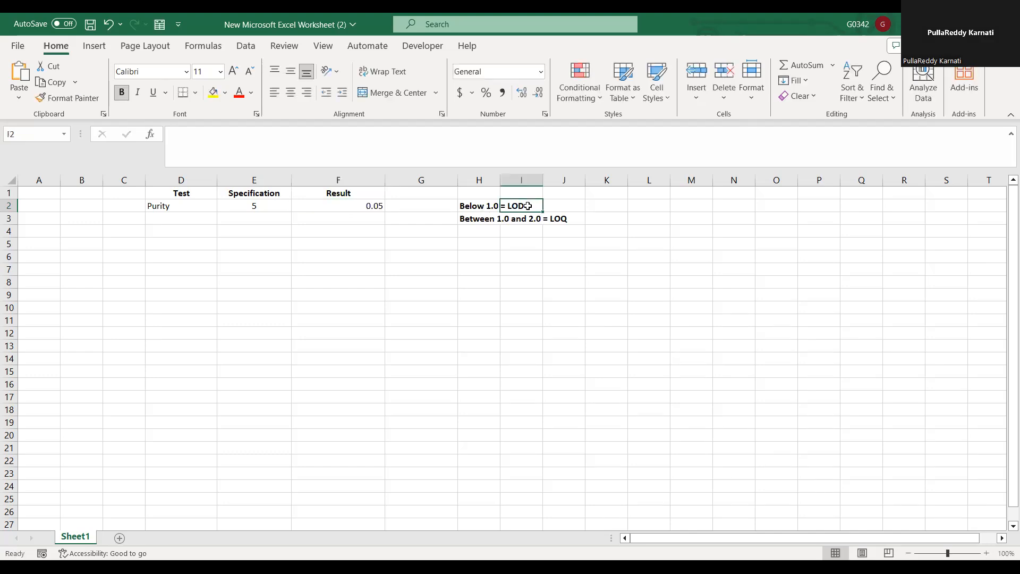
click(351, 228)
click(352, 218)
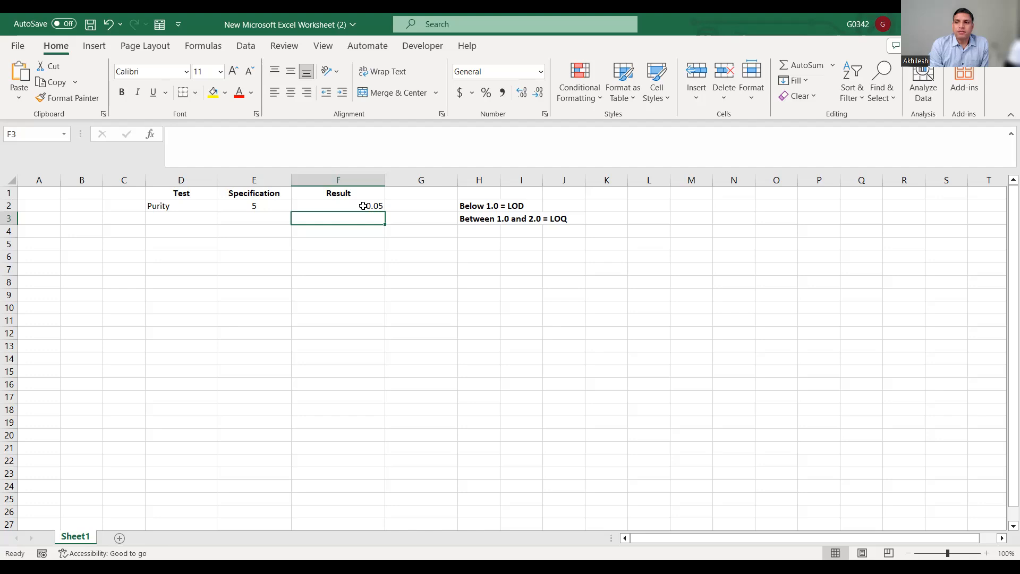
click(362, 206)
key(BackSpace)
text(=i)
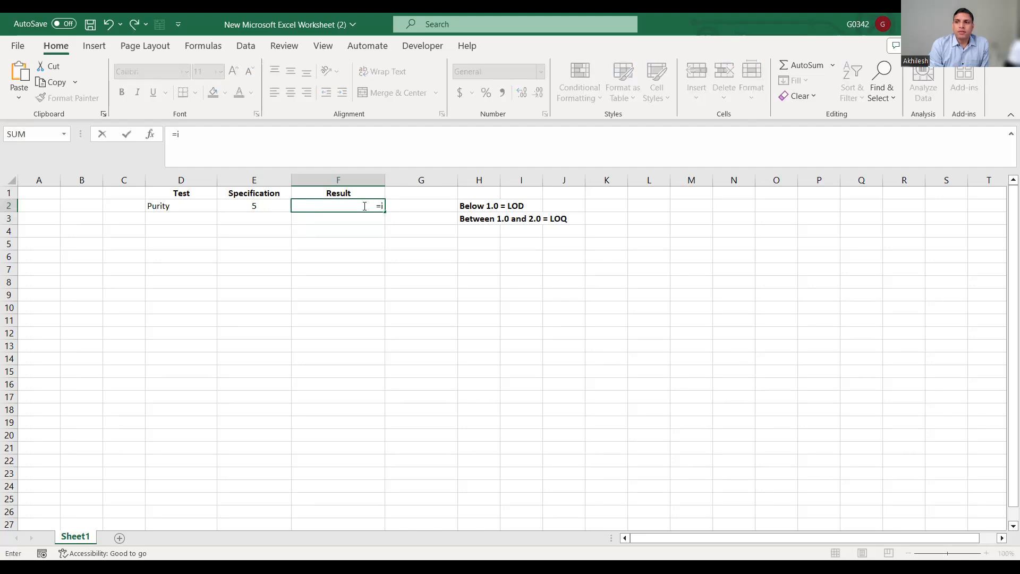
text(f)
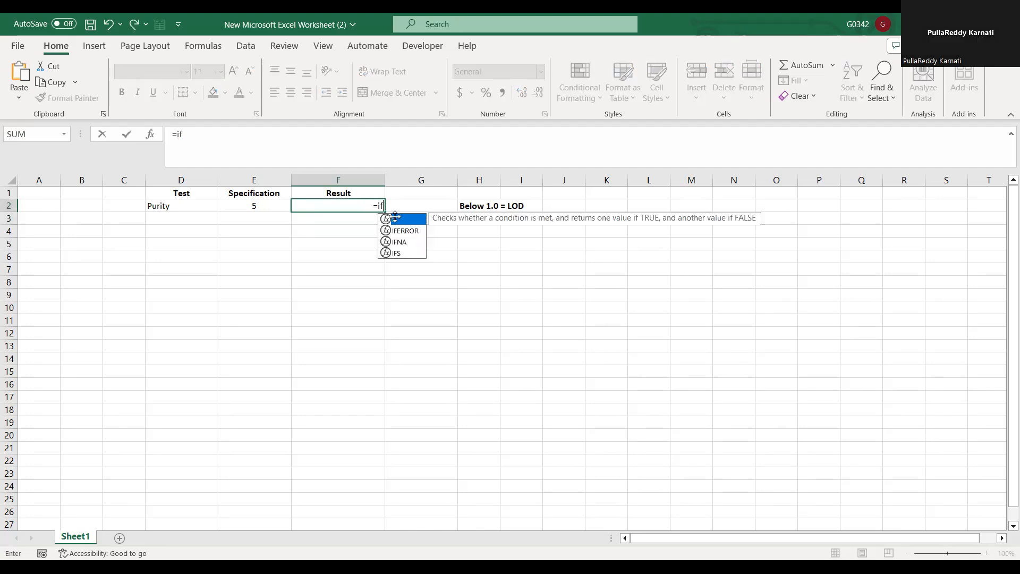
key(Tab)
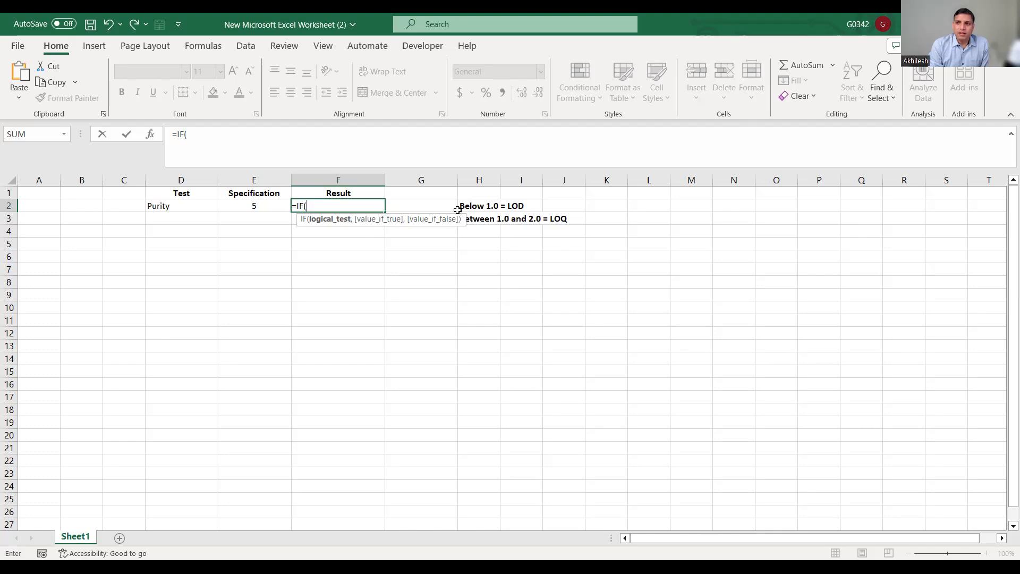
click(476, 205)
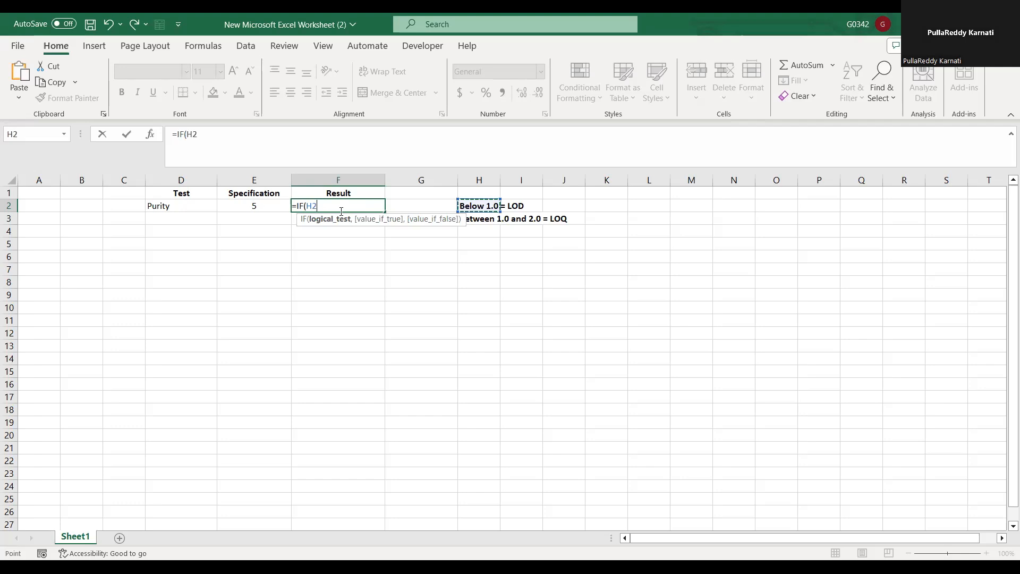
key(BackSpace)
key(BackSpace)
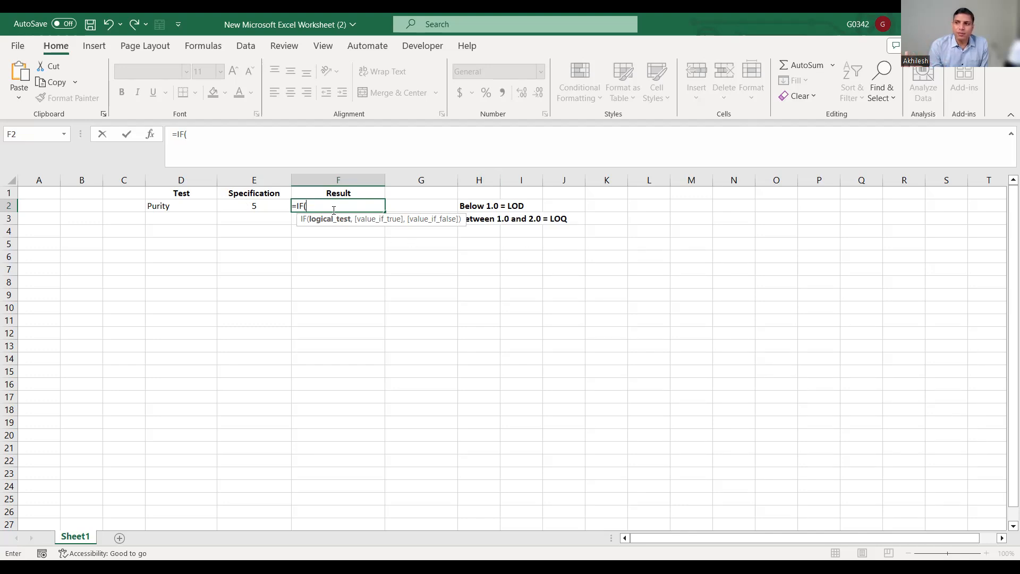
click(519, 245)
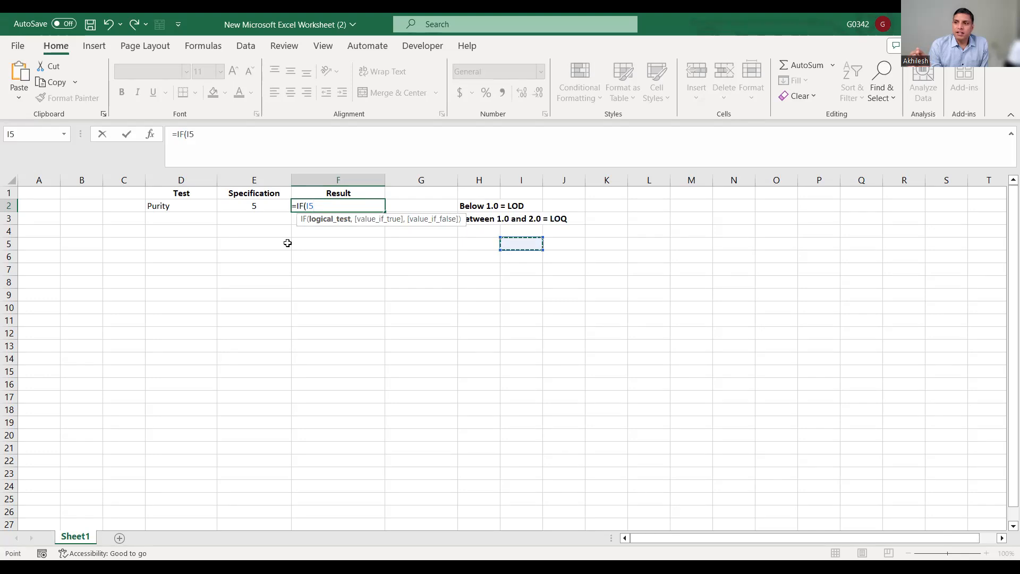
click(576, 408)
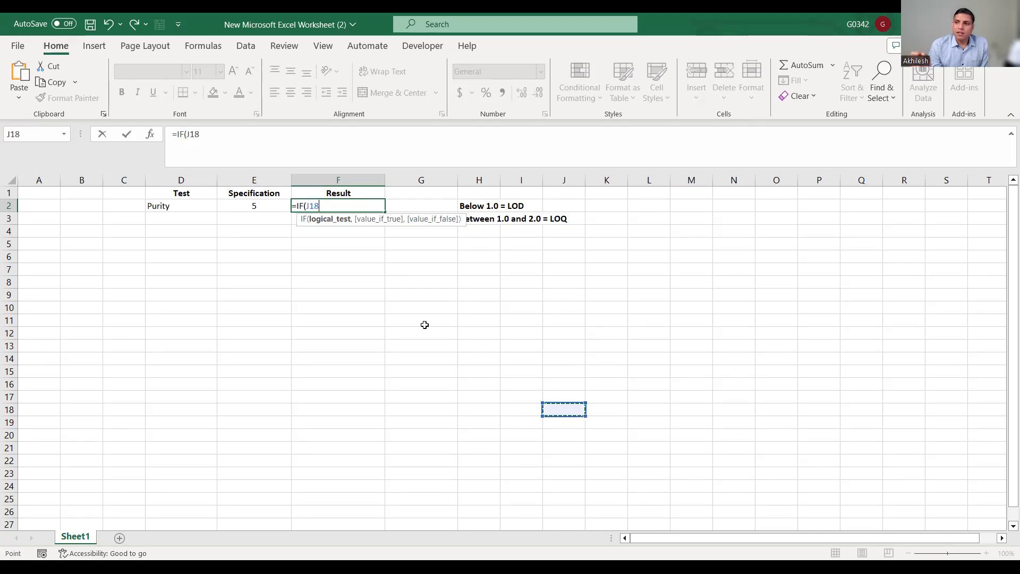
click(341, 206)
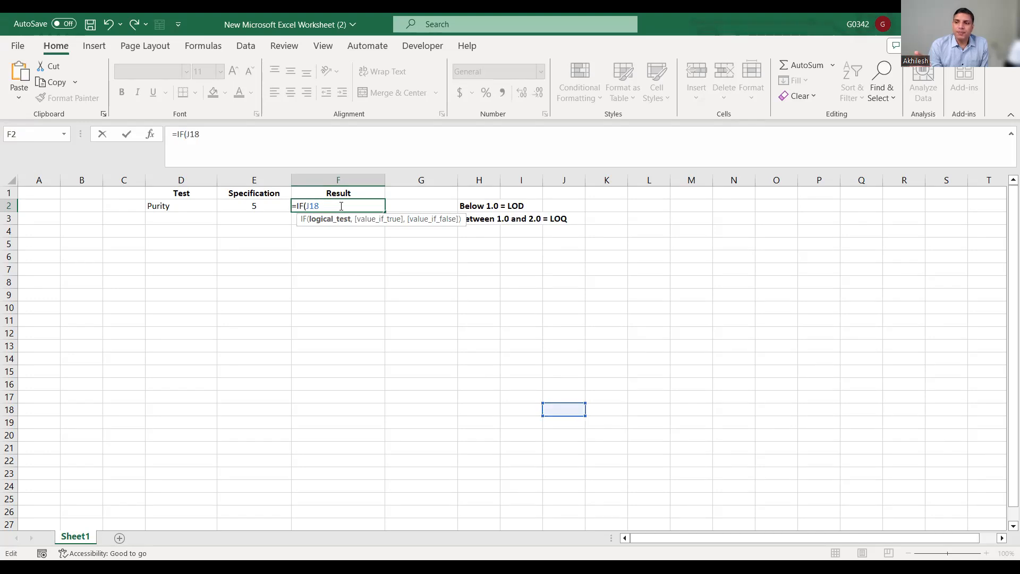
text(,)
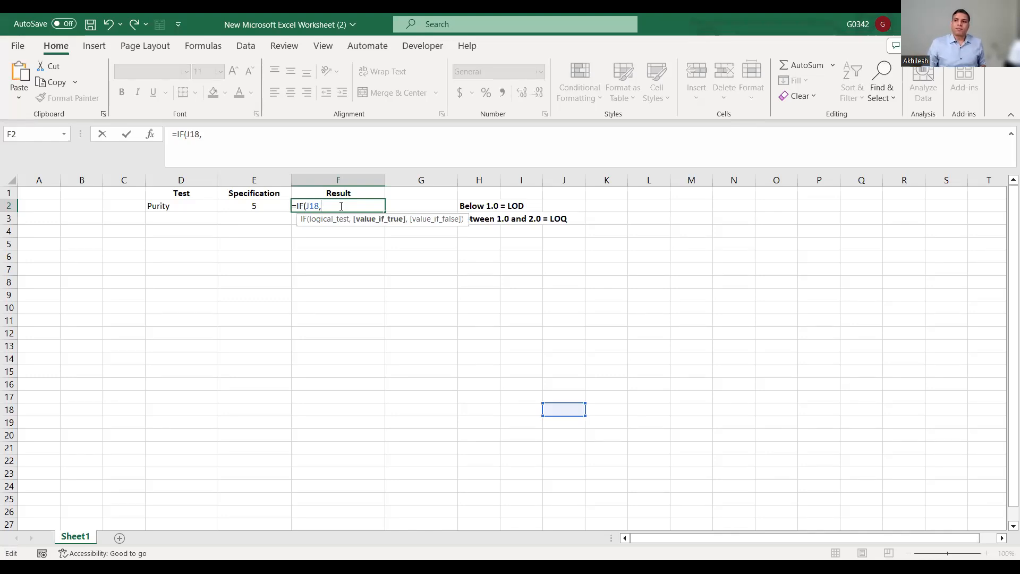
text(<)
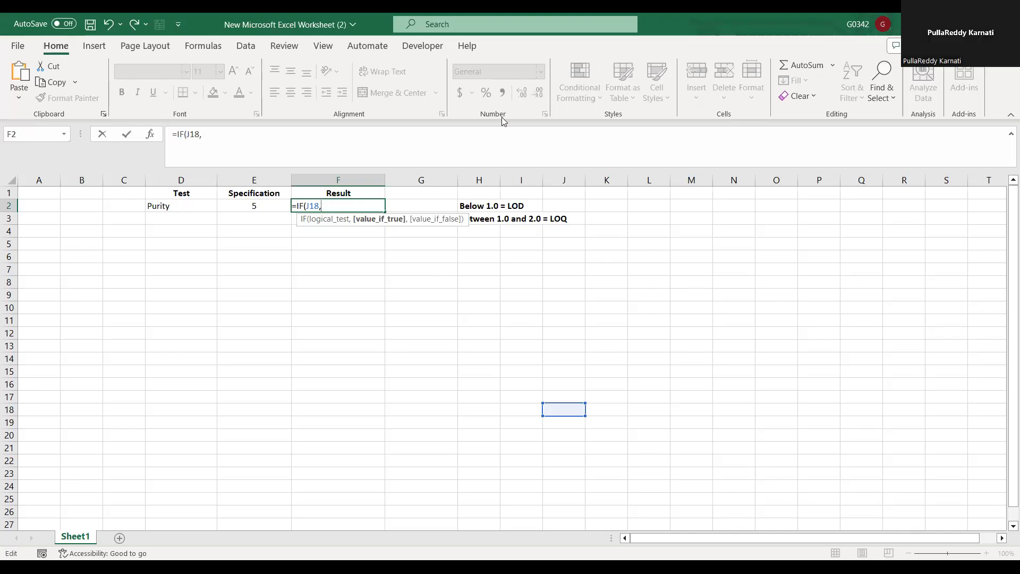
key(Escape)
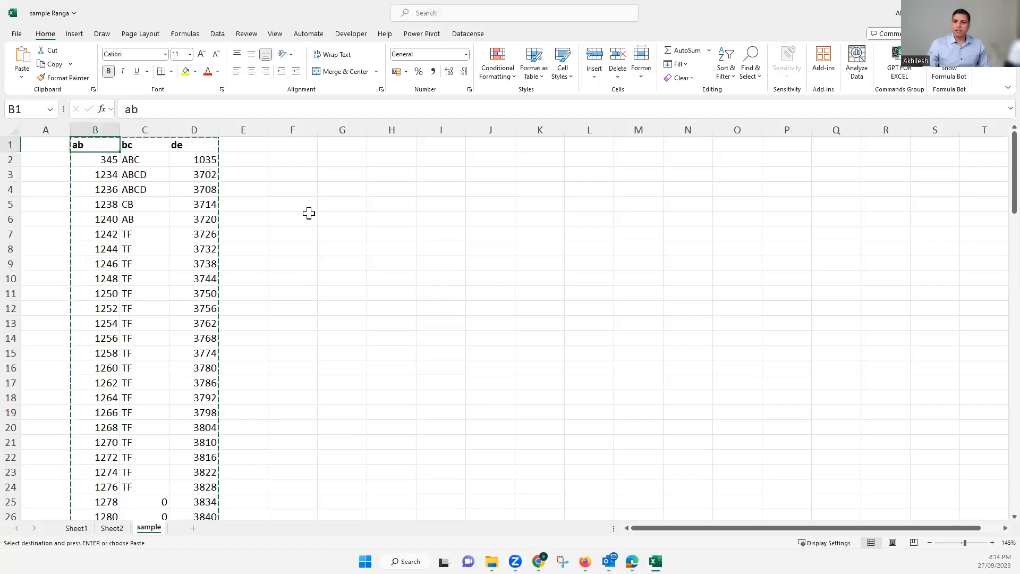
Step: On the sample sheet, enter 0.5 as the test result in cell H2 and widen column I
click(393, 158)
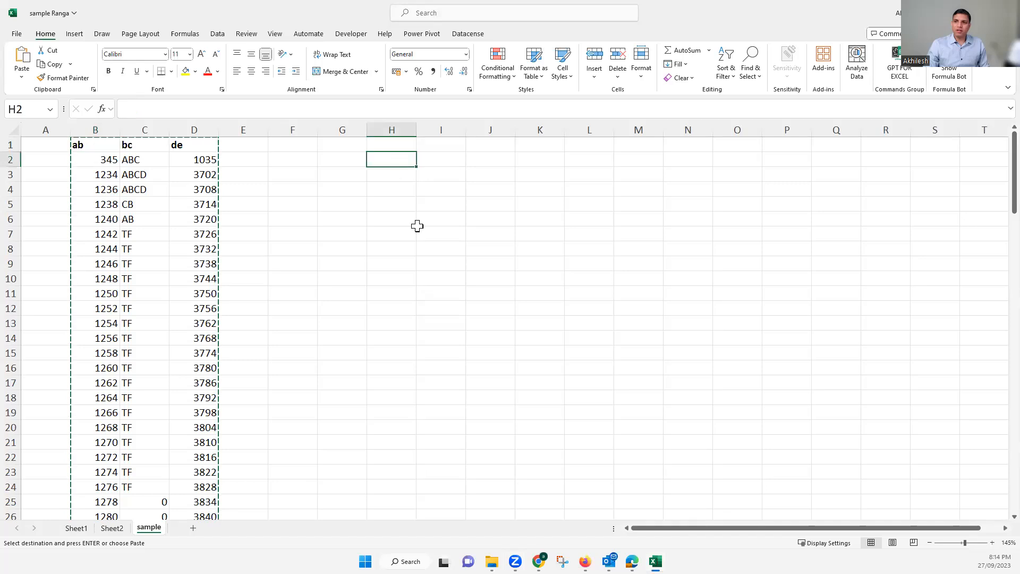
scroll(451, 272, up, 3)
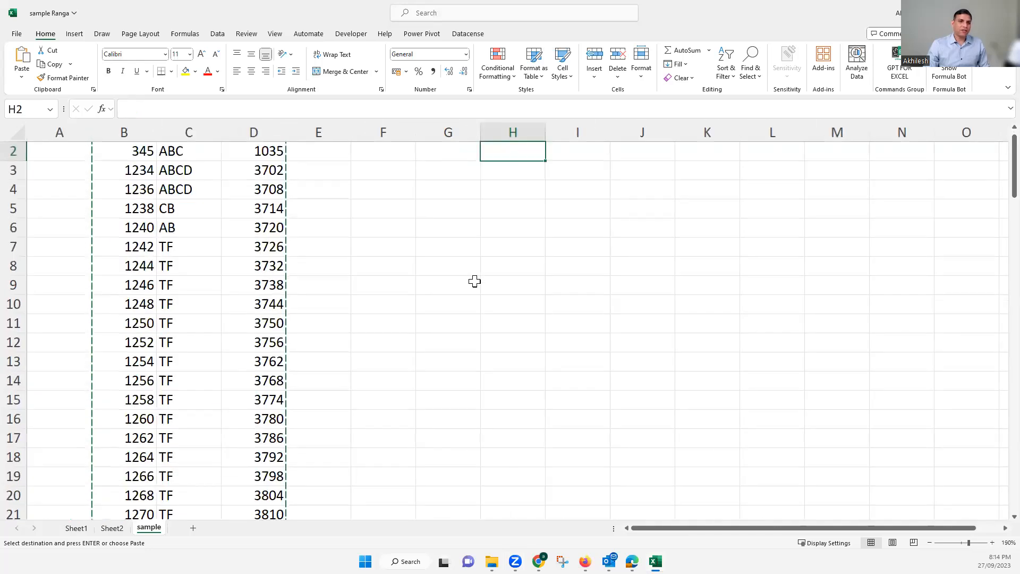
scroll(518, 184, up, 1)
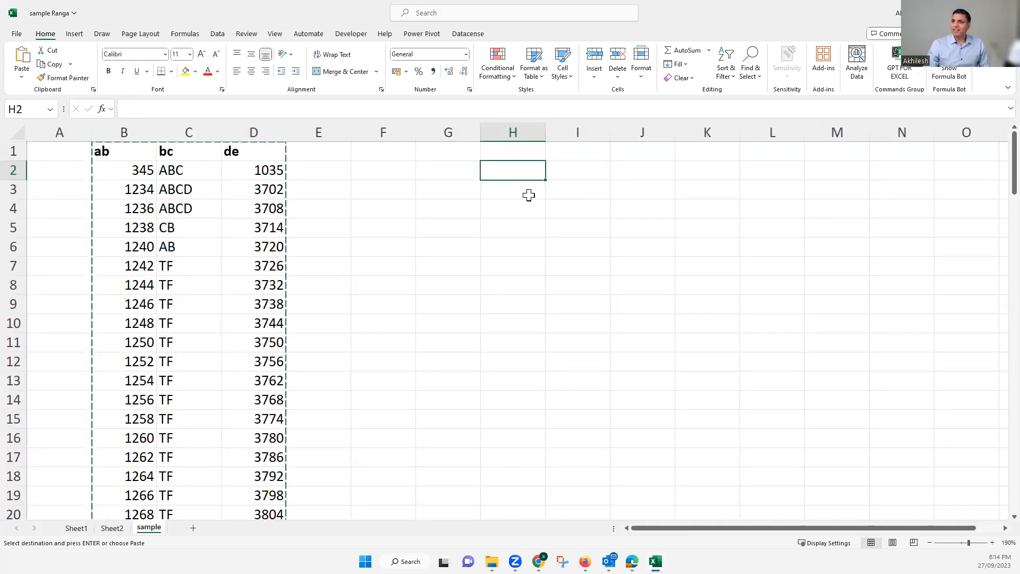
scroll(531, 184, up, 1)
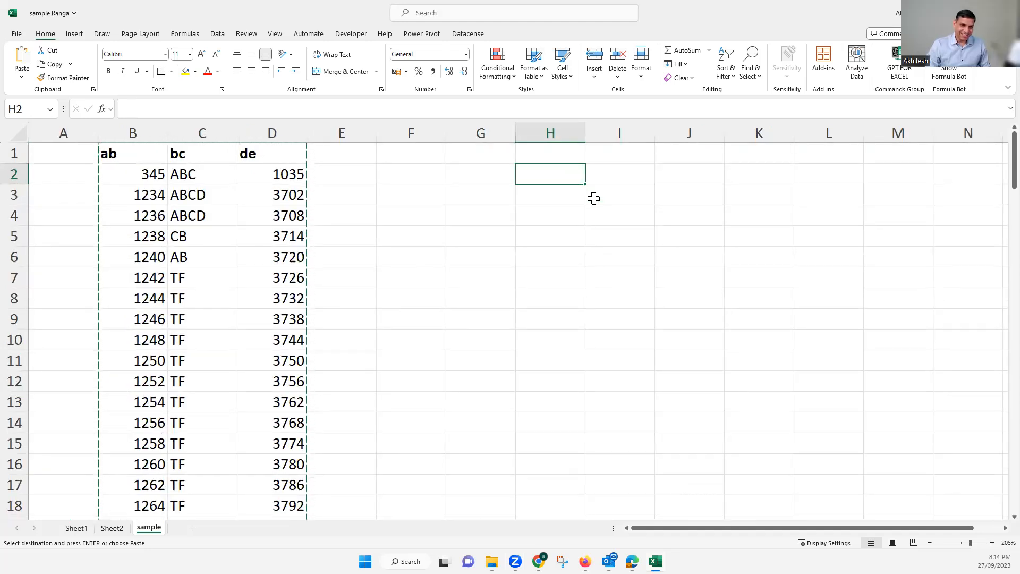
text(.)
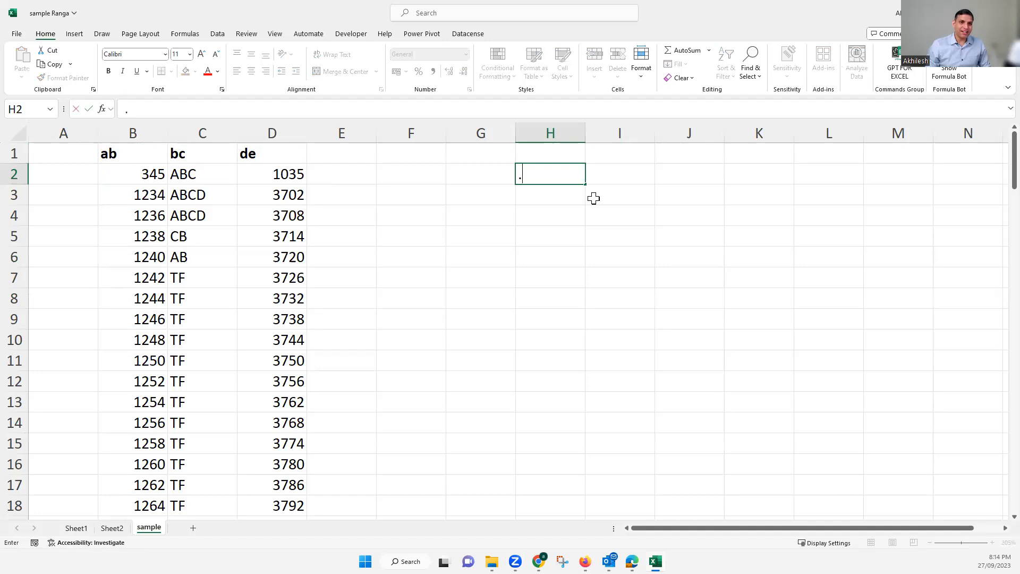
text(5)
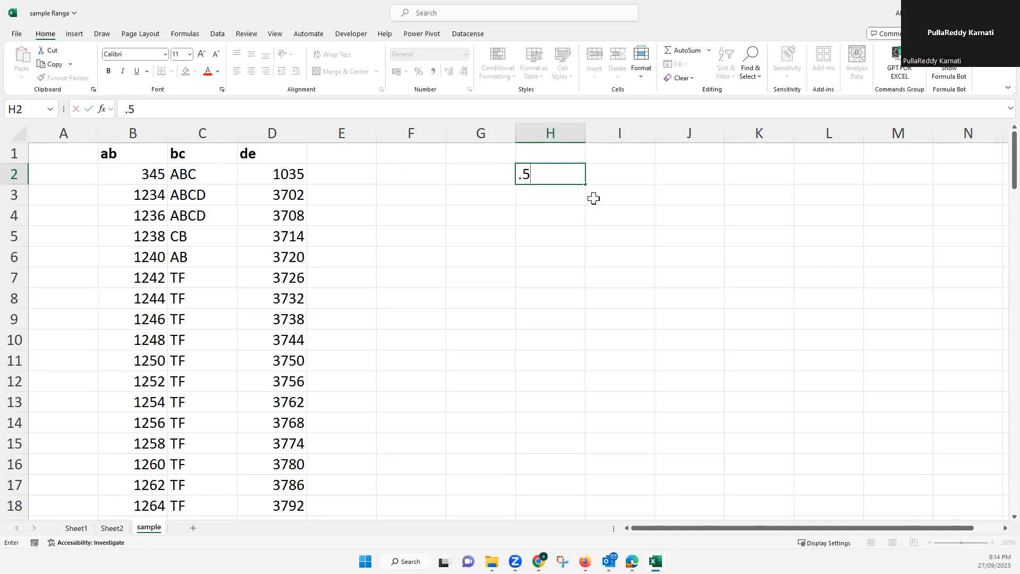
click(578, 212)
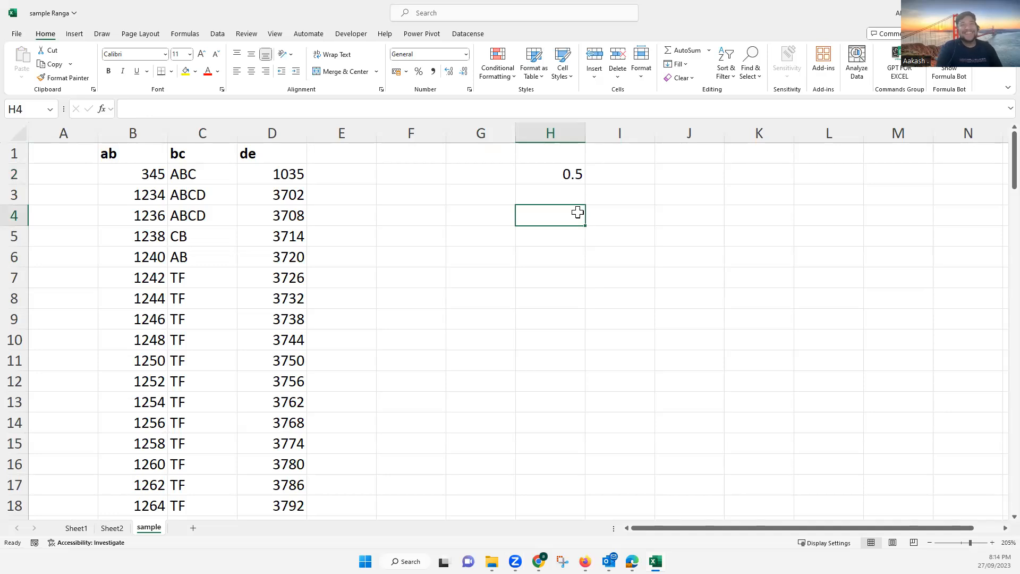
click(639, 176)
drag(650, 135, 689, 134)
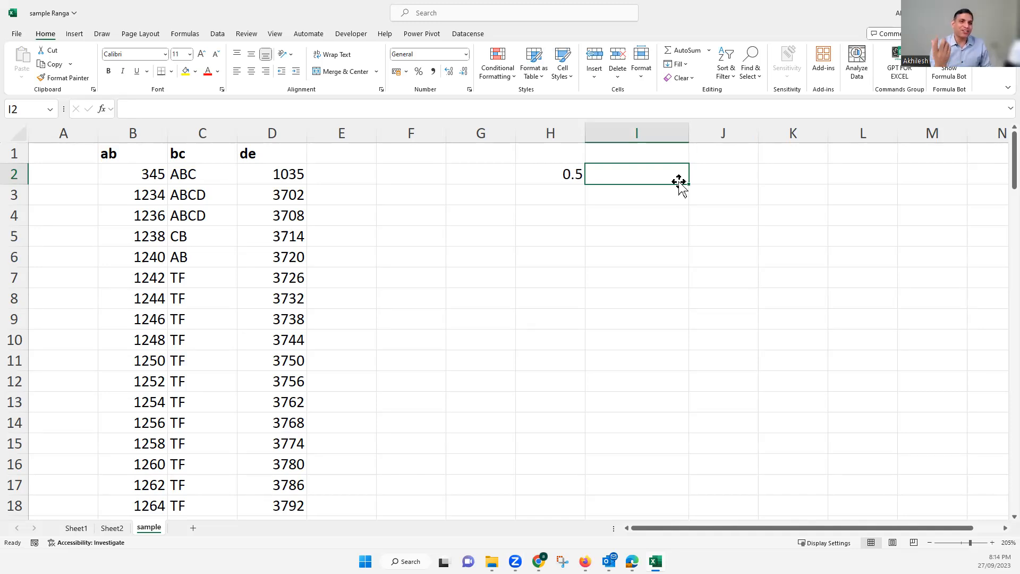
Step: Enter the first lookup row on the sample sheet: limit 1 in K2 and label LOD in L2
click(784, 179)
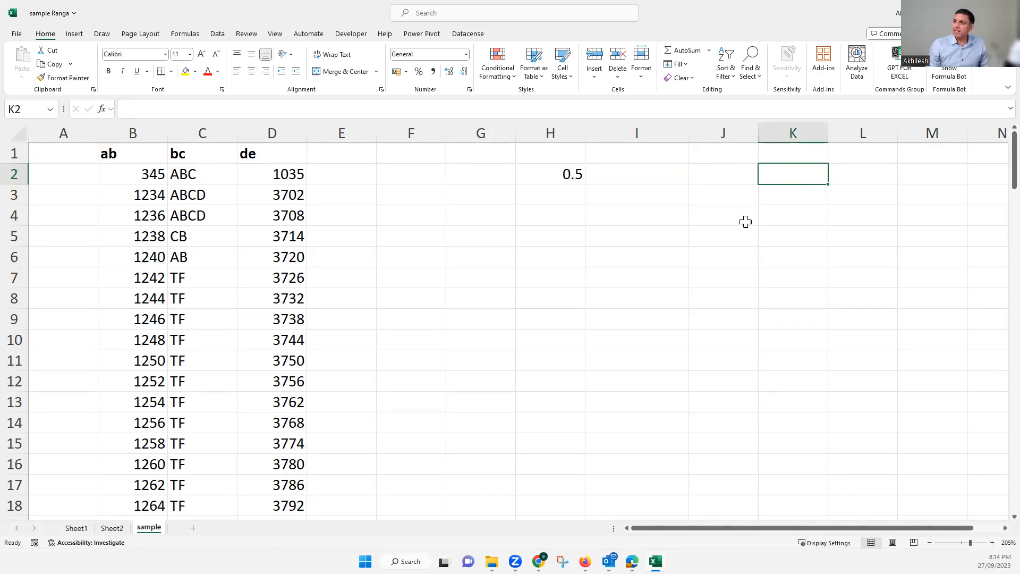
click(844, 176)
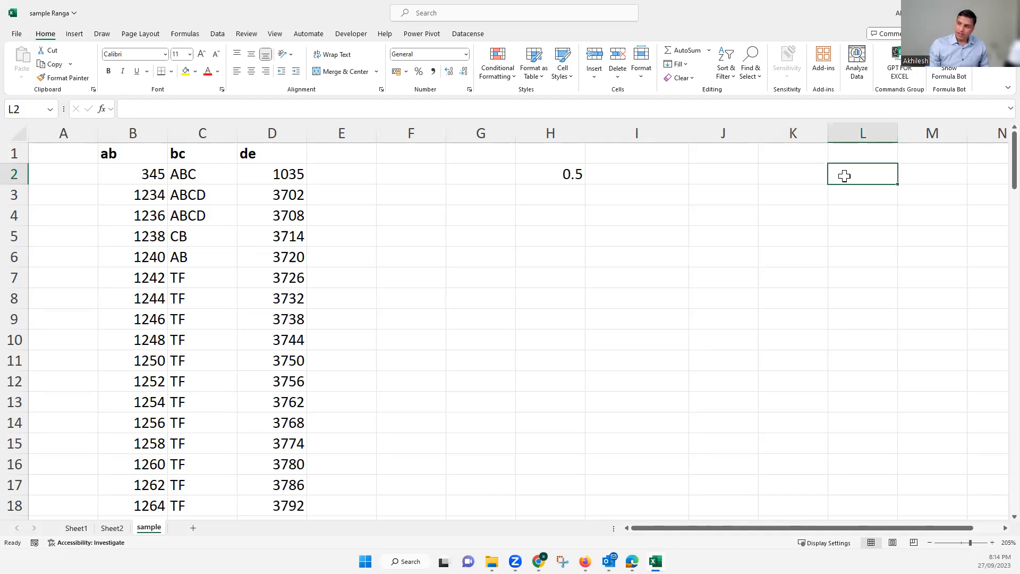
click(784, 175)
text(1)
key(Tab)
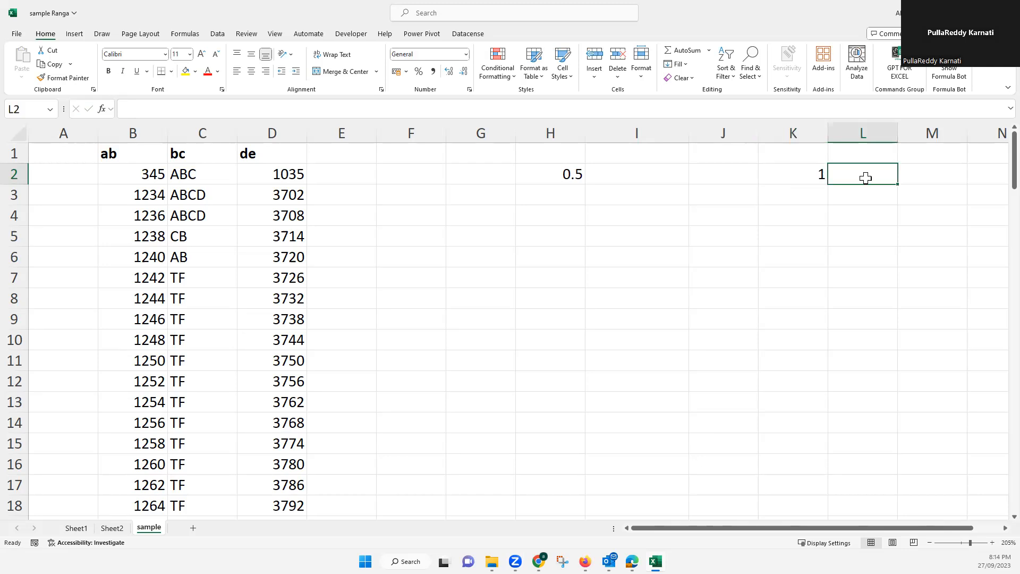
text(LO)
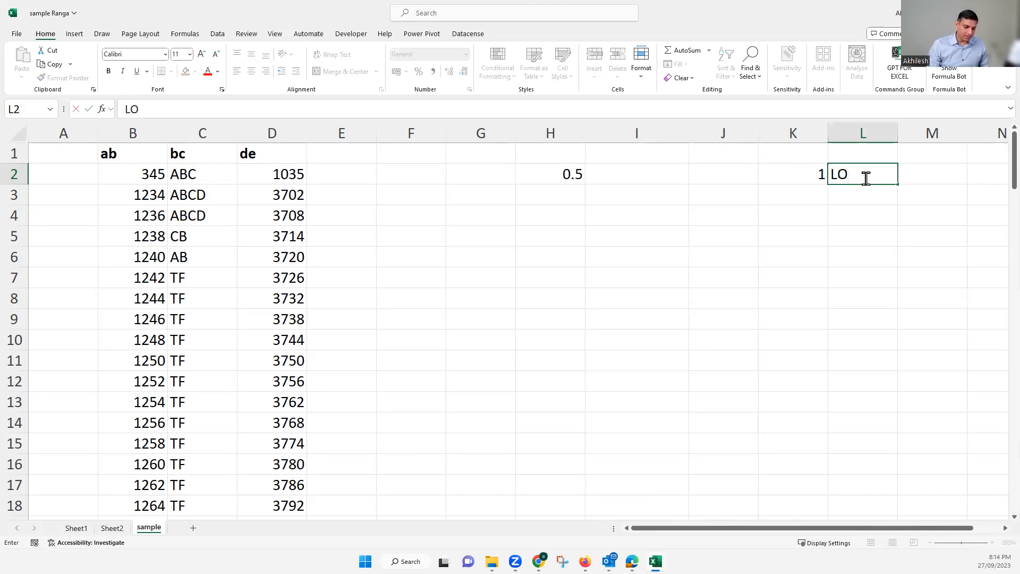
text(Q)
key(BackSpace)
text(D)
key(ctrl+Return)
key(Return)
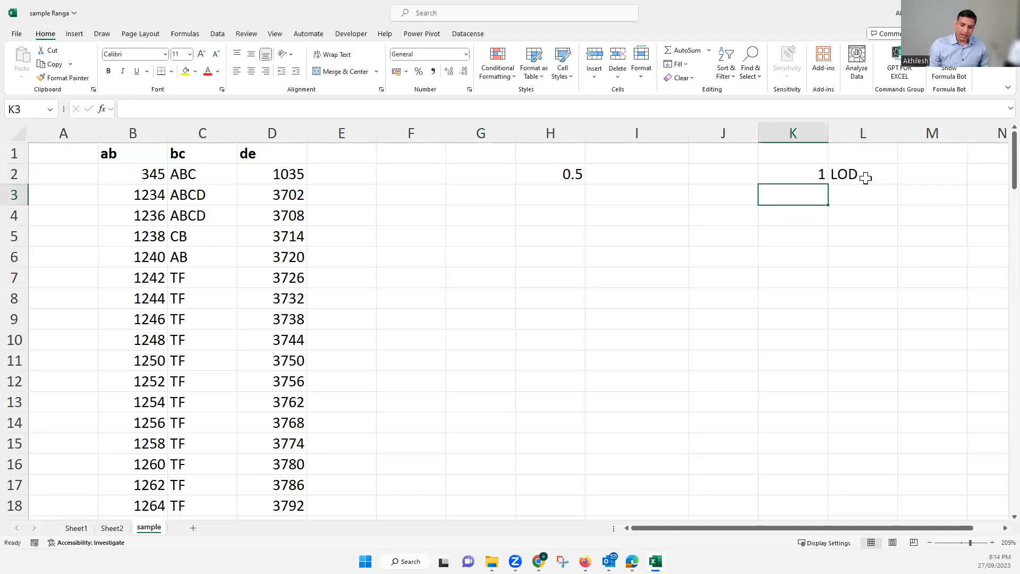
Step: Add the second lookup row with limit 2 in K3 and label LOQ in L3
text(2)
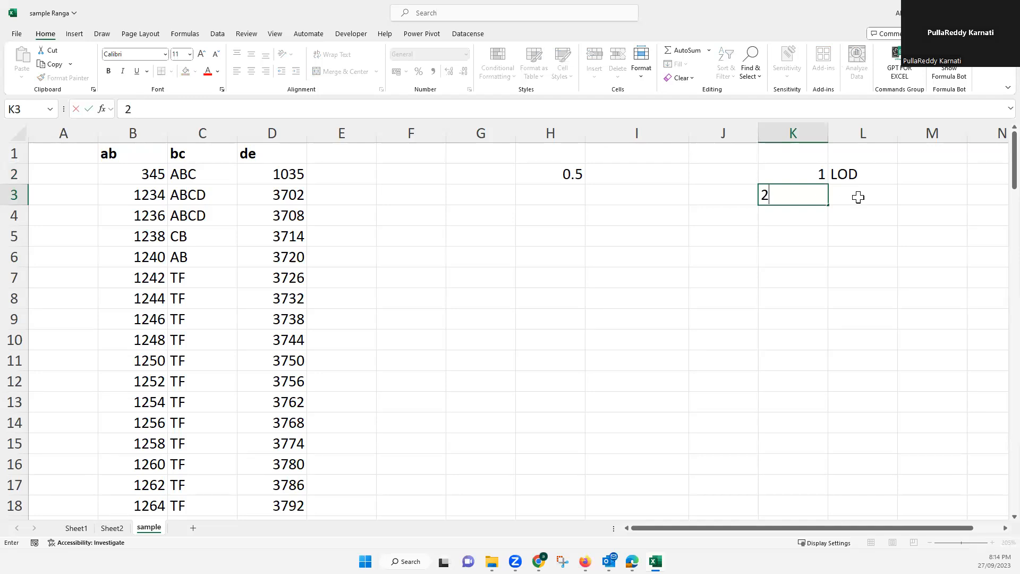
click(858, 197)
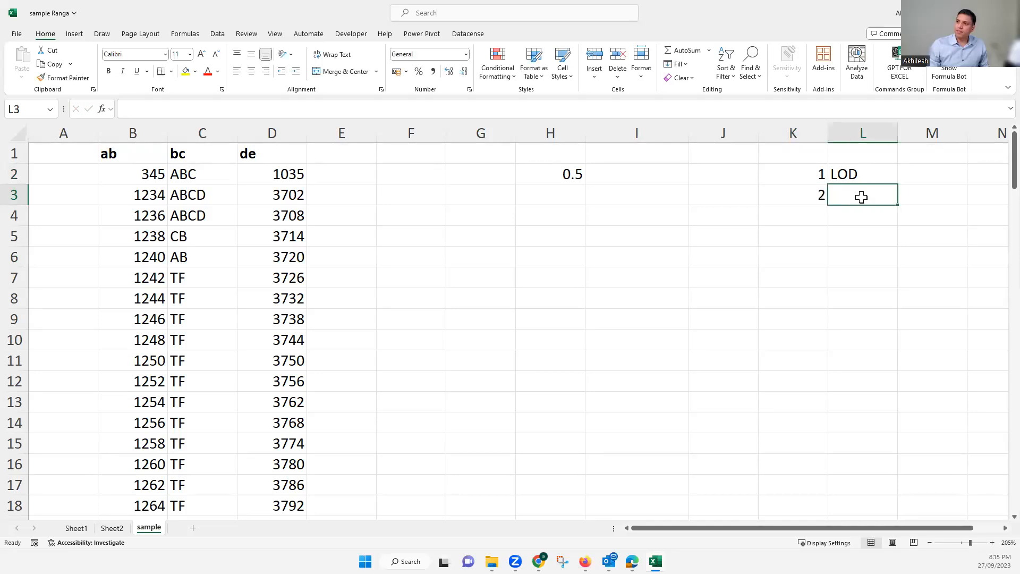
text(LOQ)
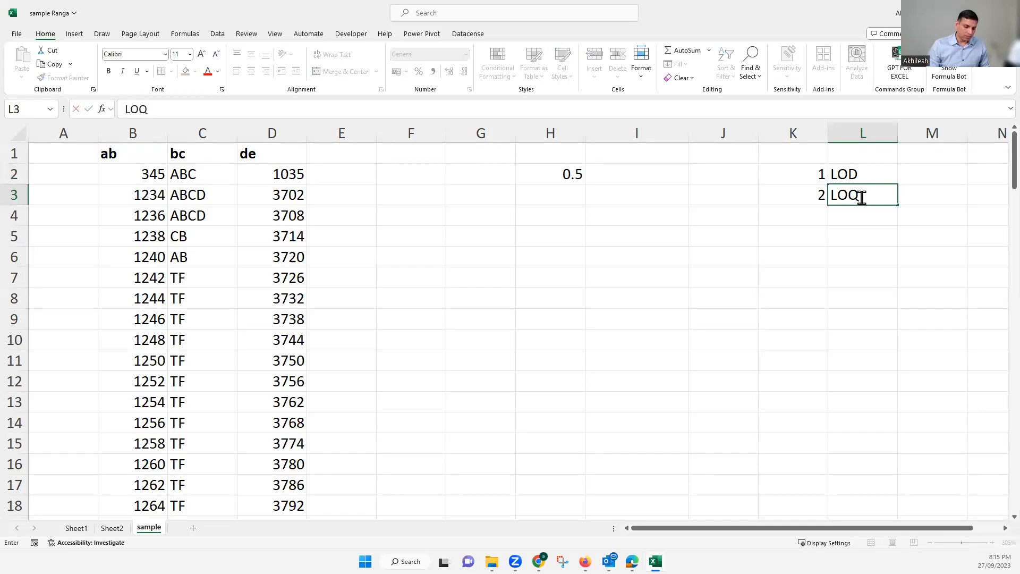
click(859, 230)
Step: Set the limits in K2, K3 and K4 to 0, 1 and 2
click(818, 176)
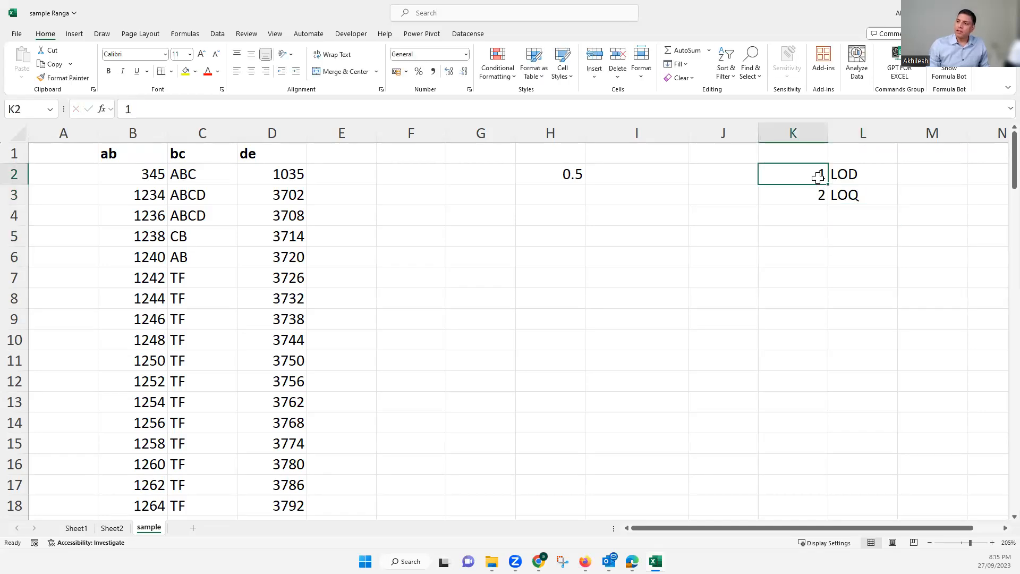
key(Down)
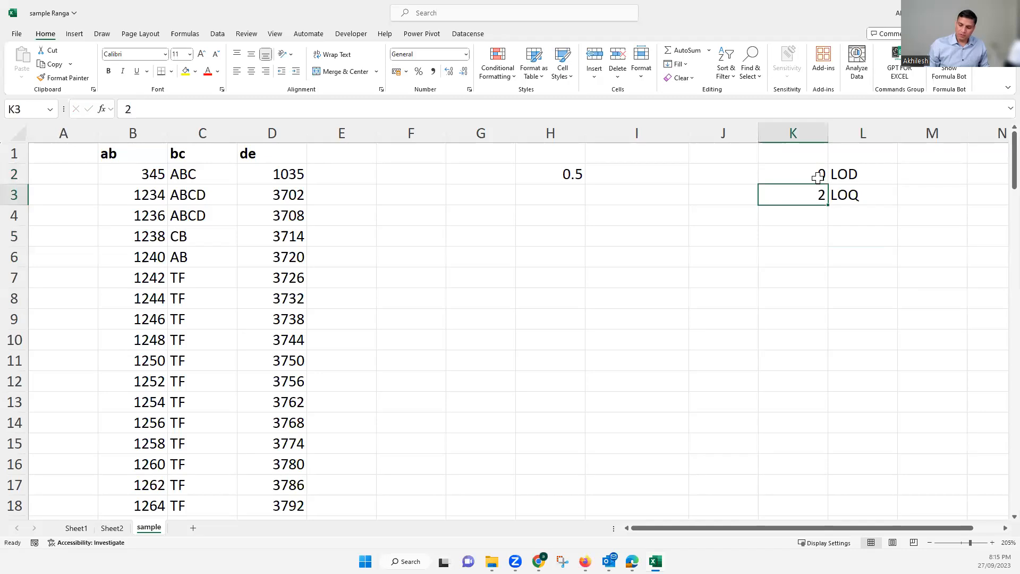
text(1)
key(Return)
text(2)
click(864, 255)
Step: Label L4 as Others and set its limit in K4 to 15000
click(854, 216)
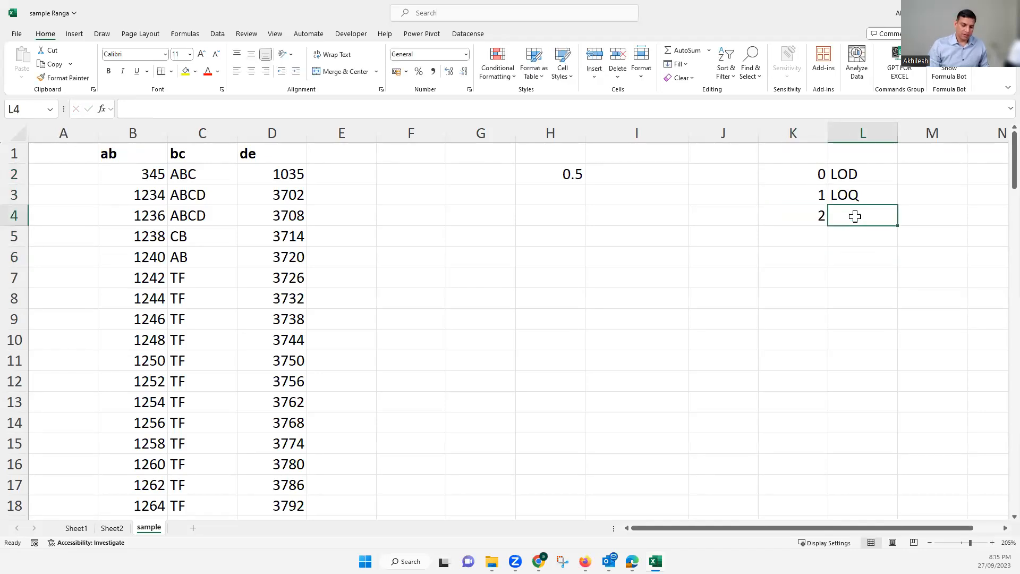
text(Others)
key(Return)
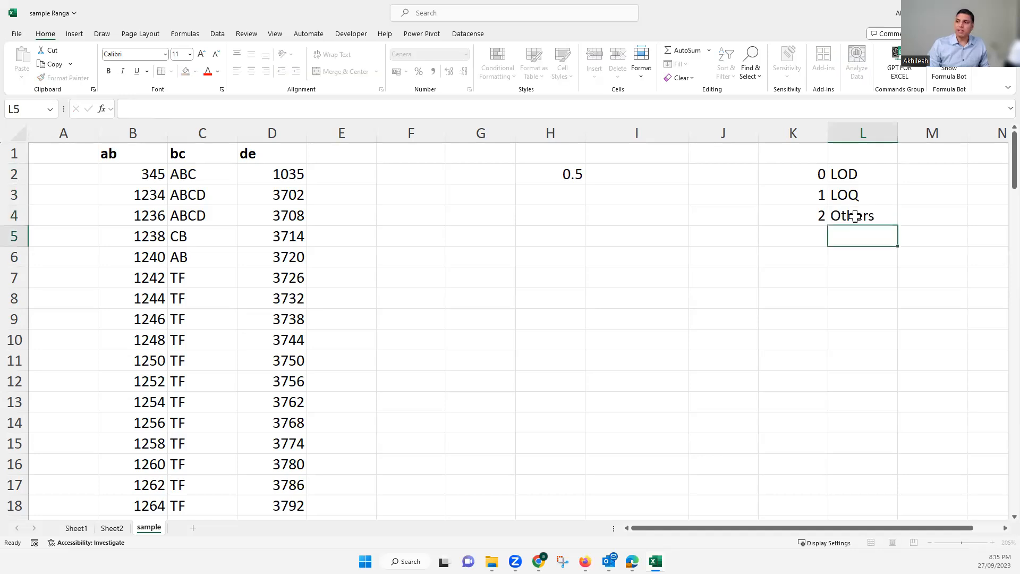
click(825, 215)
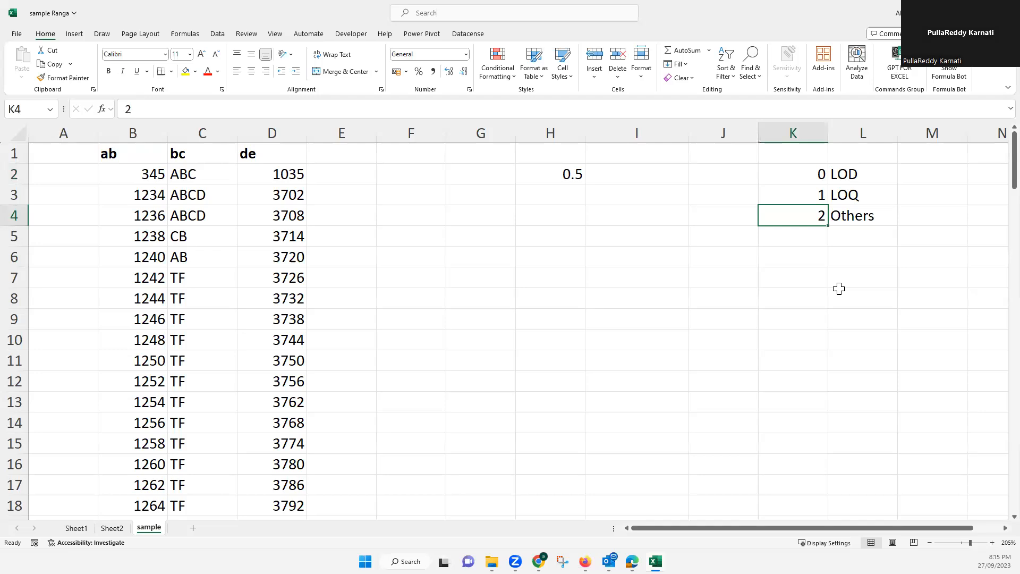
text(15000)
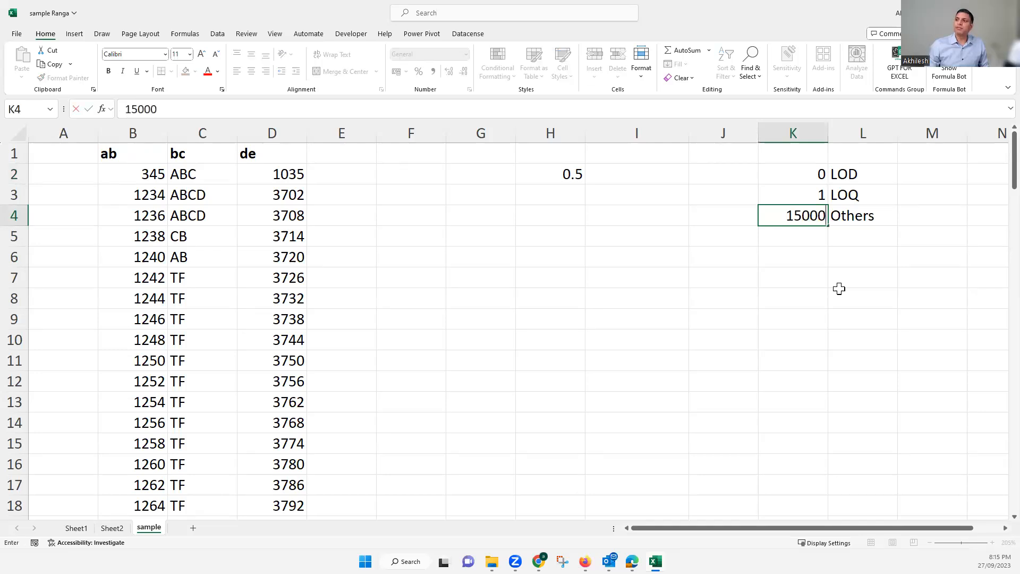
key(Return)
Step: Start an IF formula in I2 that returns "LOD" when H2 is less than 1
click(630, 172)
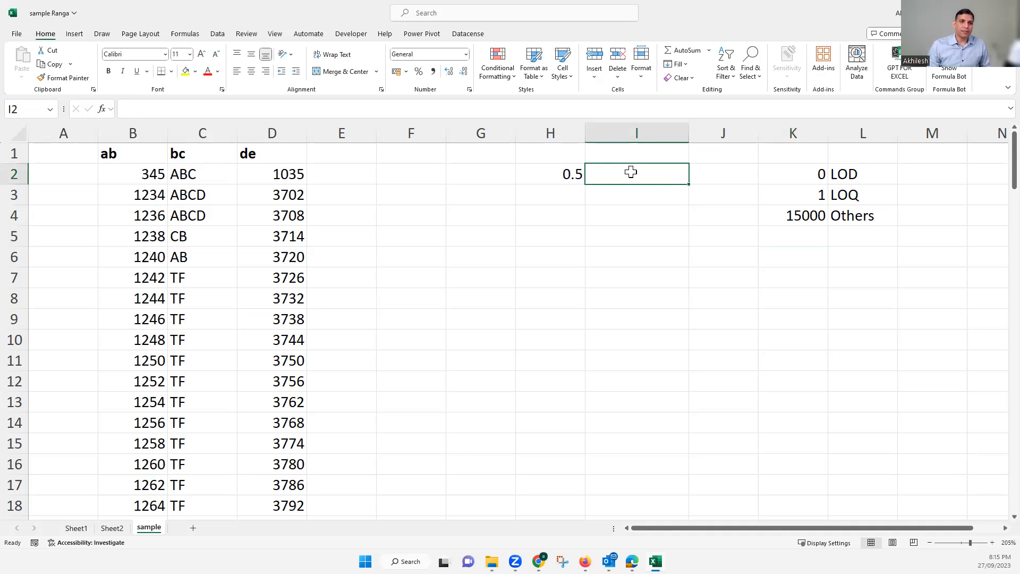
text(=IF()
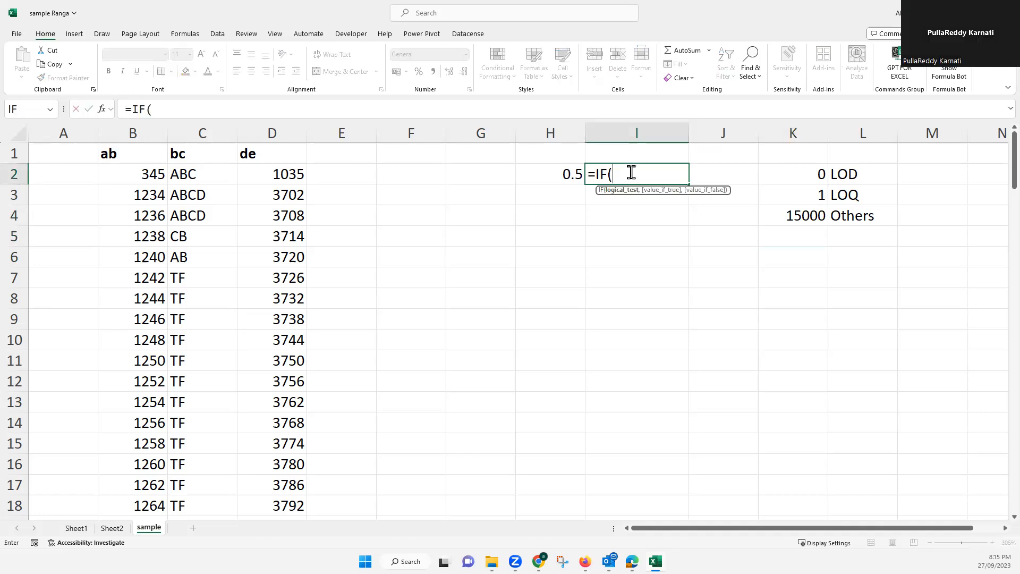
click(573, 172)
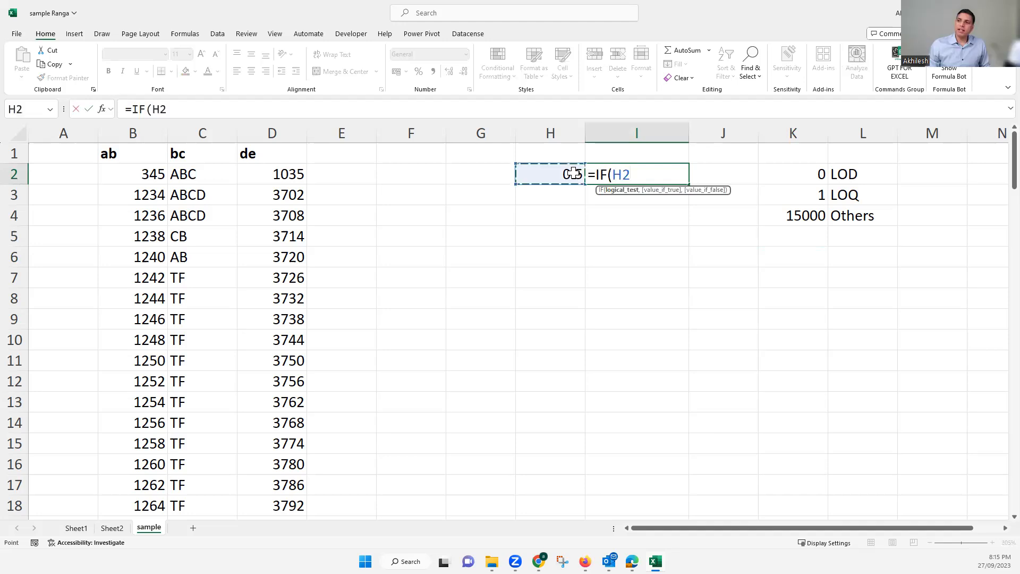
text(<)
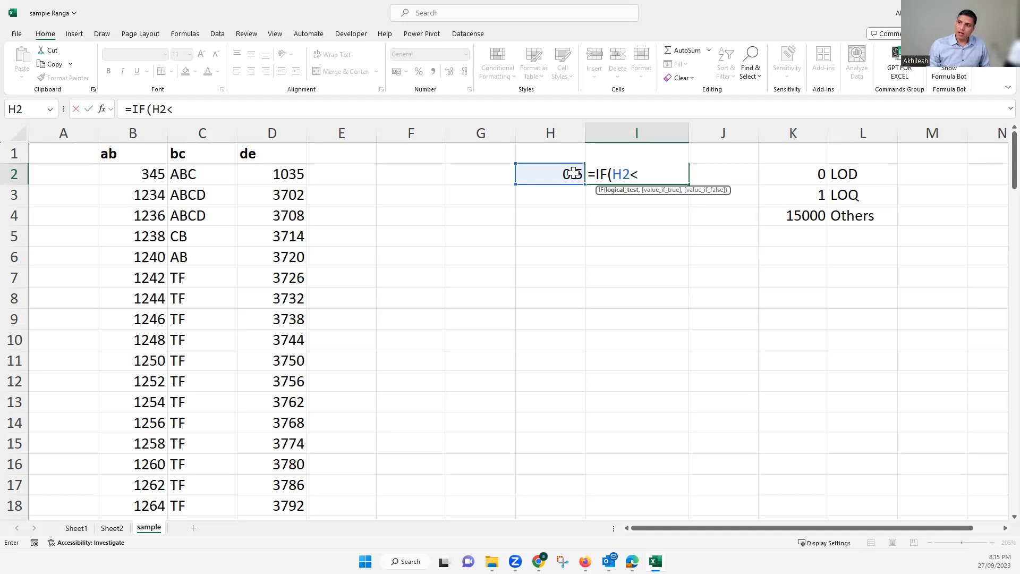
text(1)
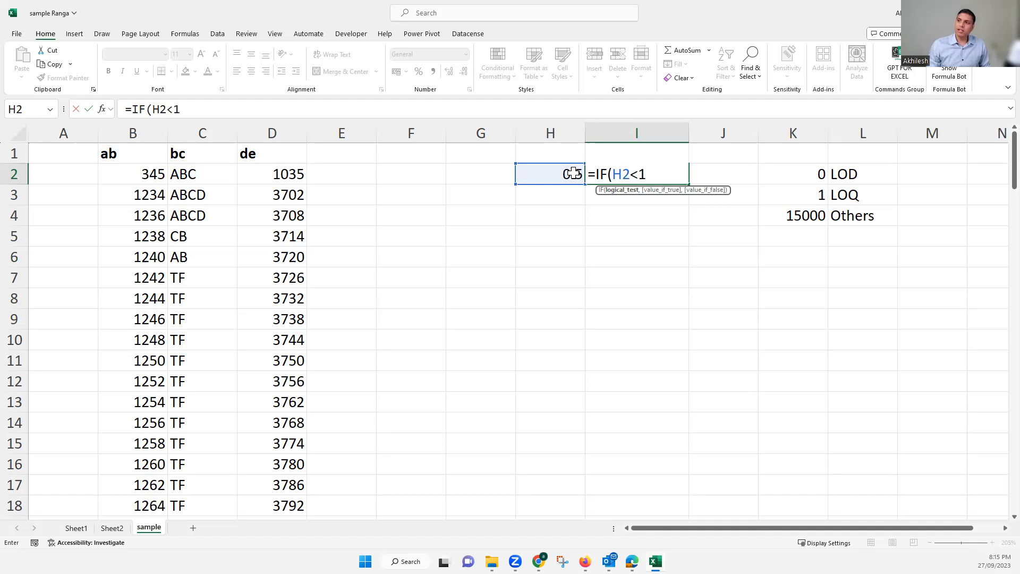
text(,)
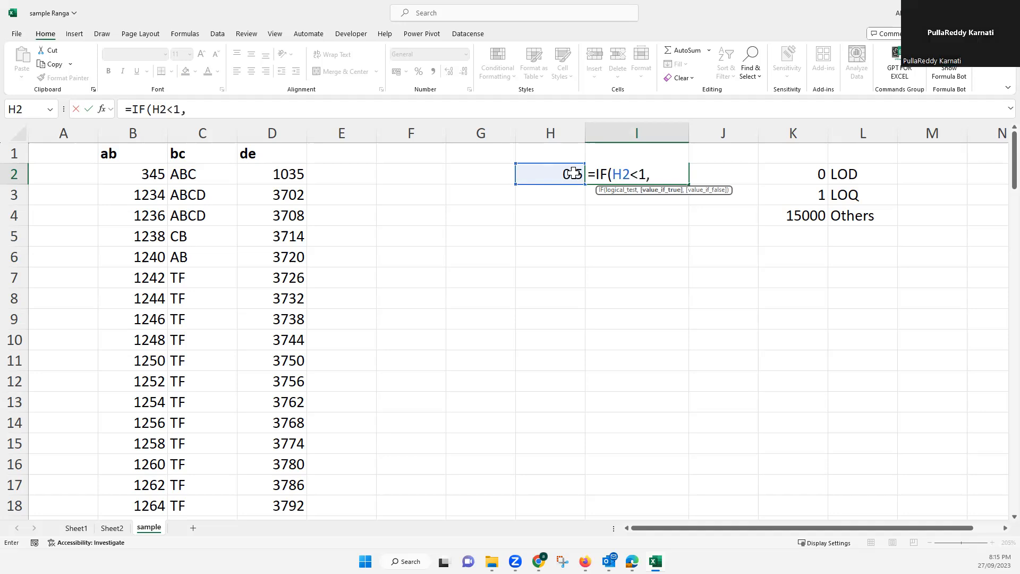
text("LOD)
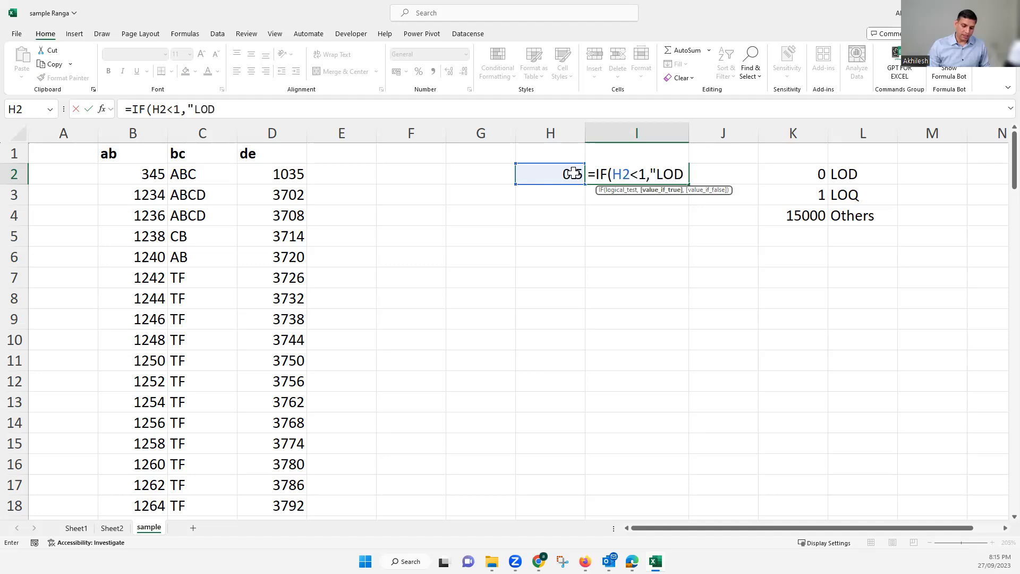
text(",)
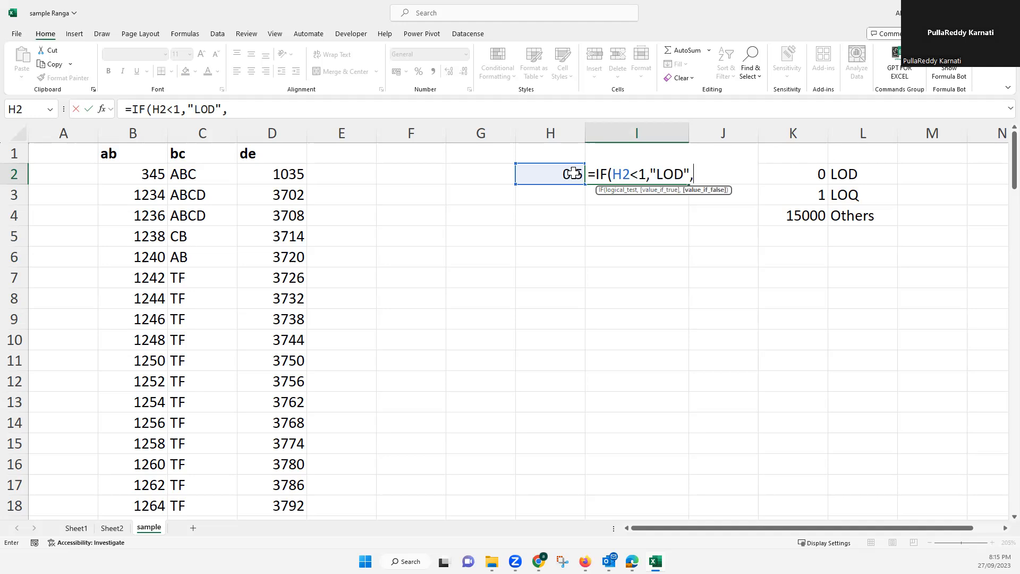
Step: Complete the I2 formula with a nested IF returning "LOQ" when H2 is less than 2 and "Others" otherwise
text(IF()
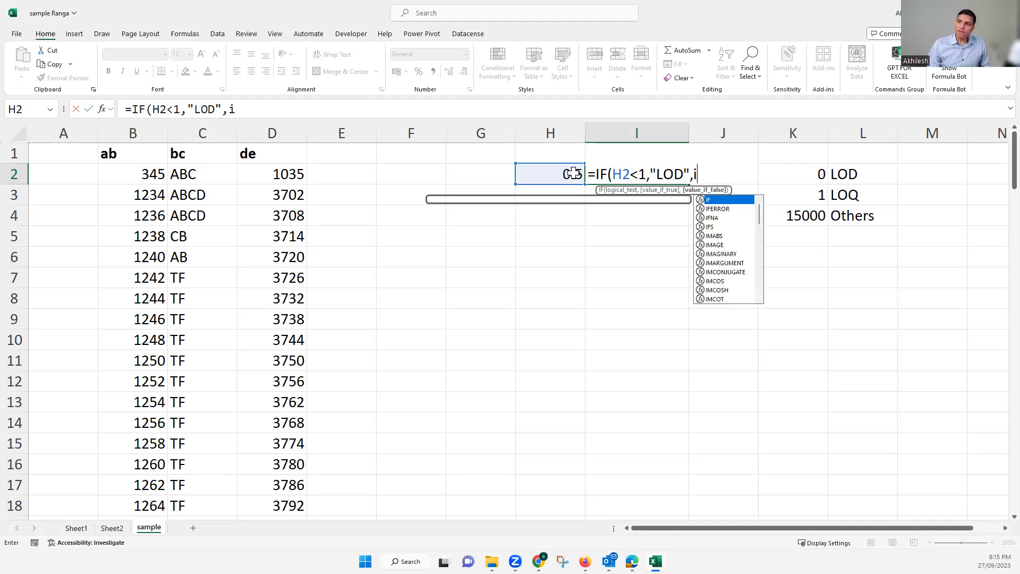
click(573, 173)
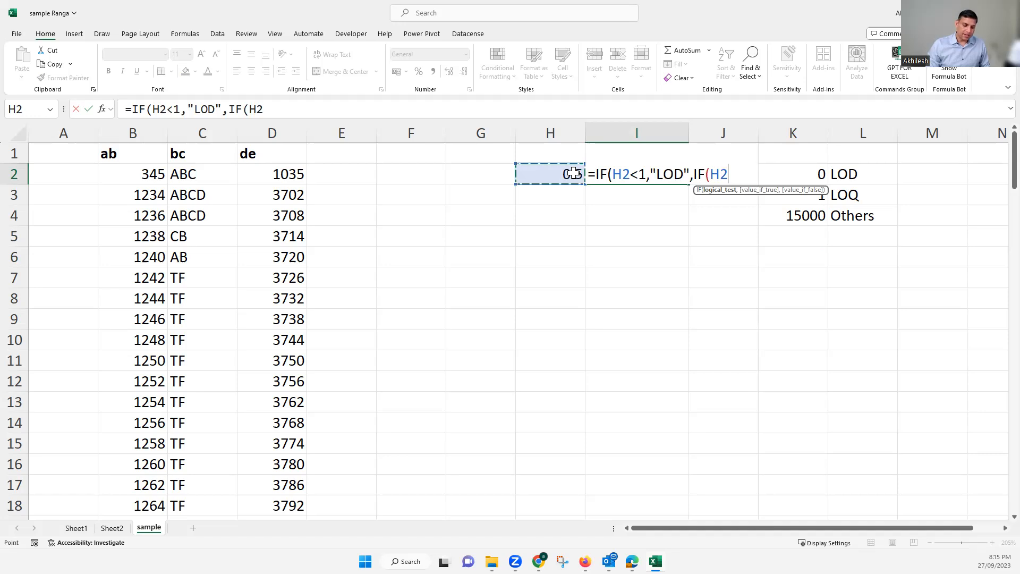
text(<2)
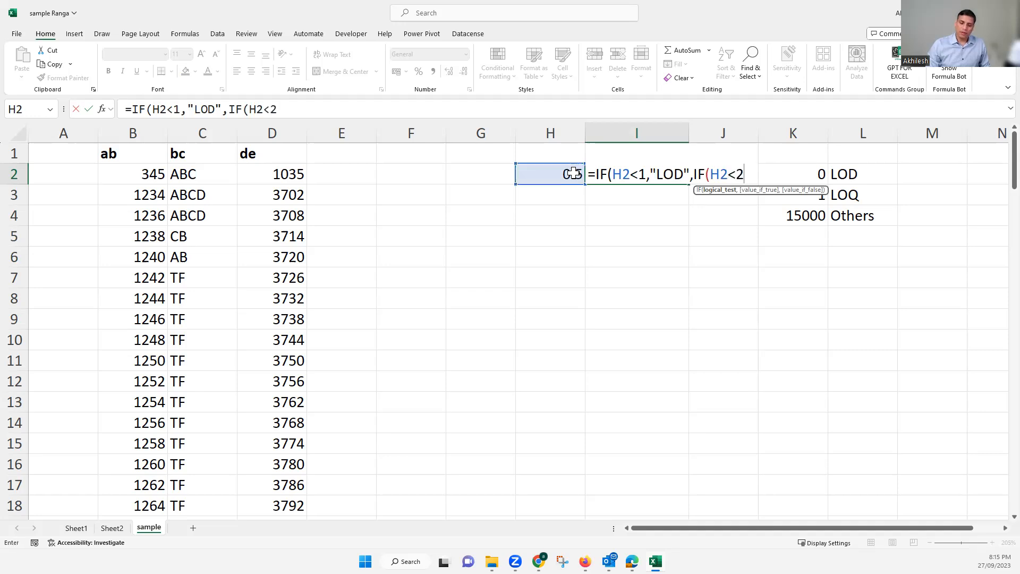
text(,)
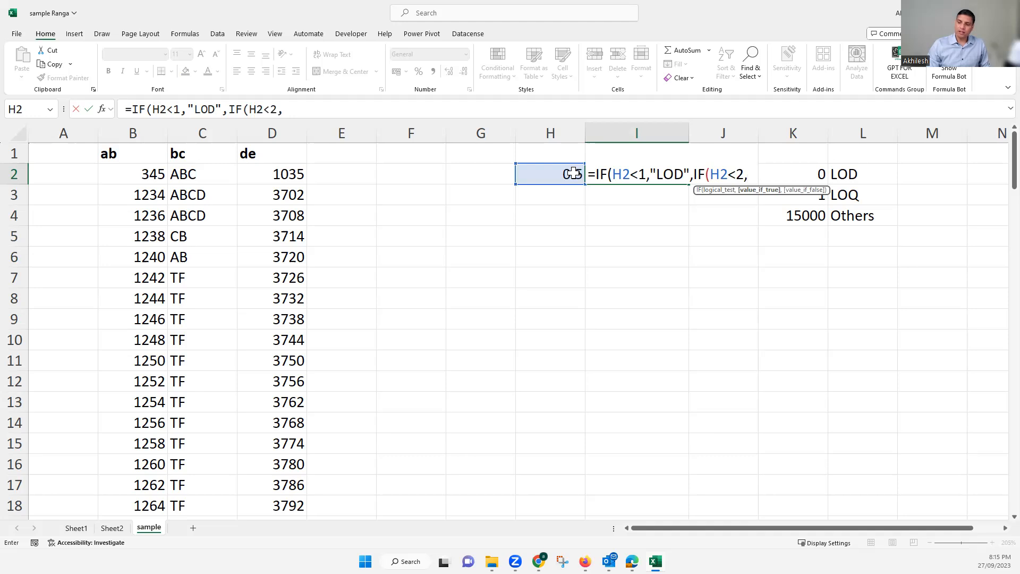
text("LO)
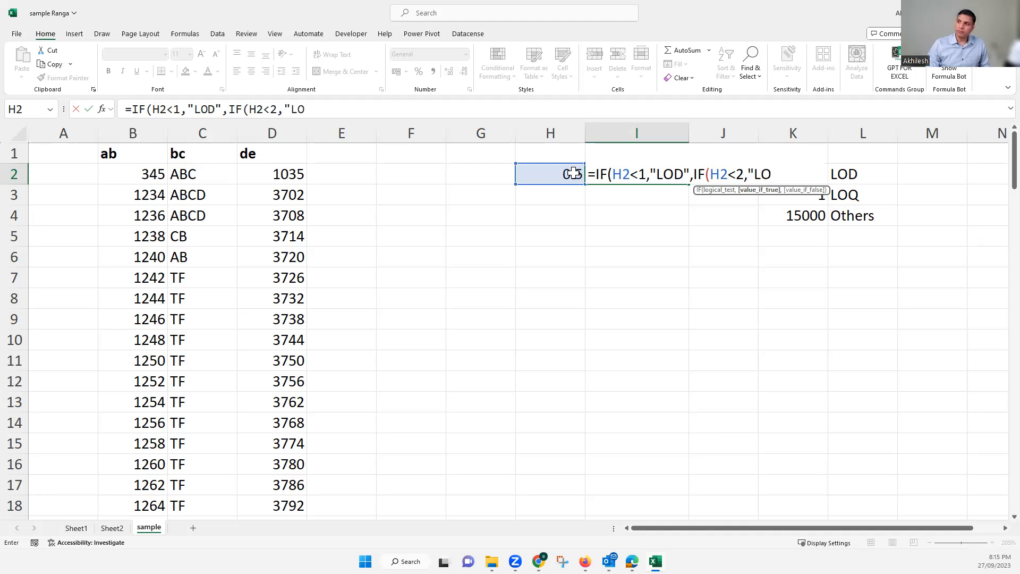
text(Q)
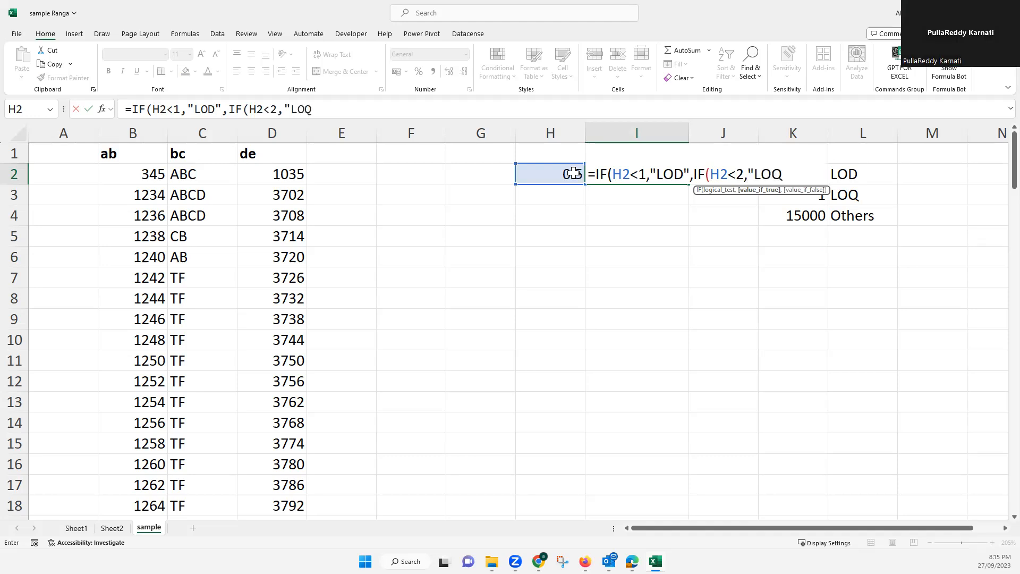
text(",)
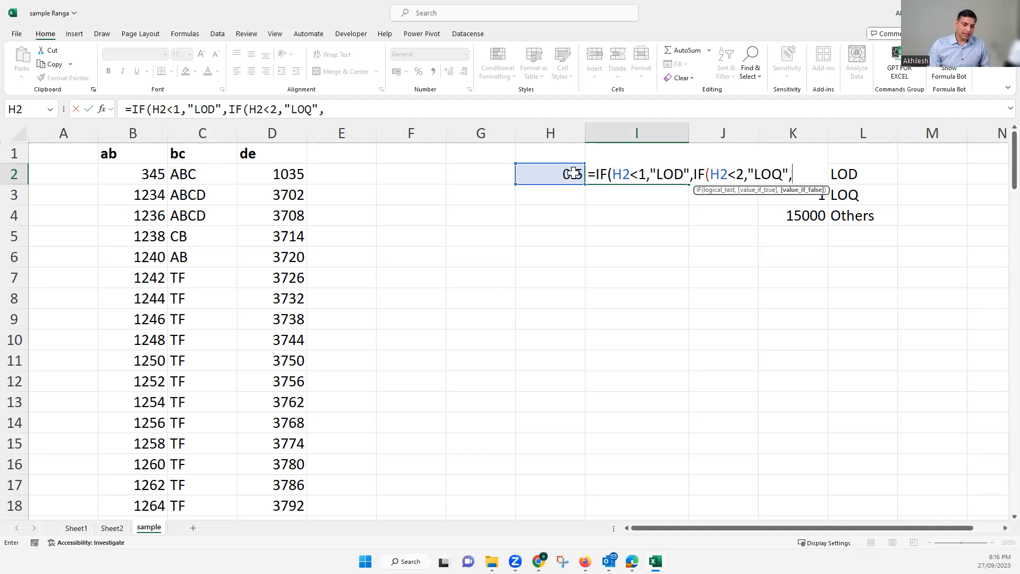
text(Others)
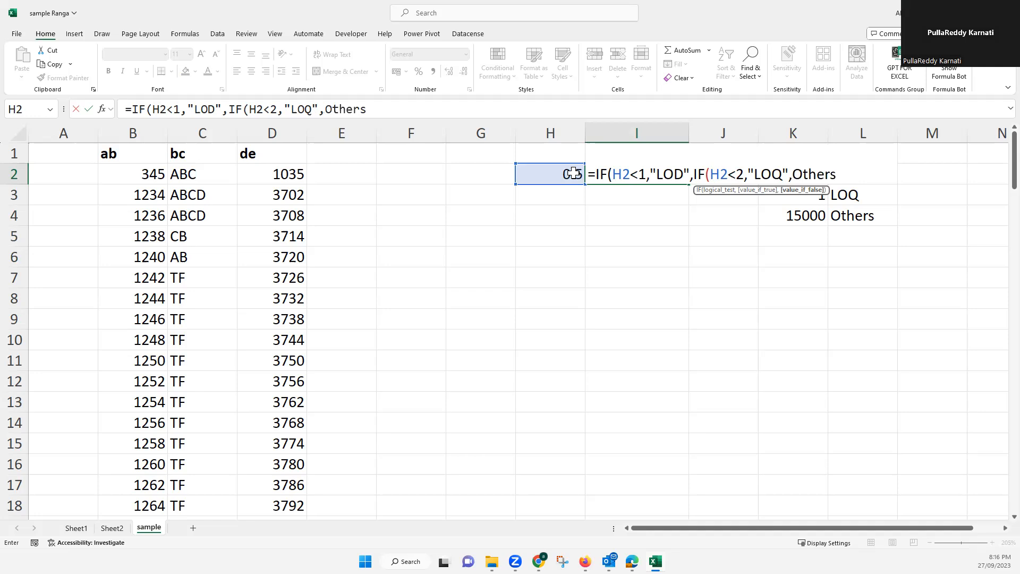
text("))
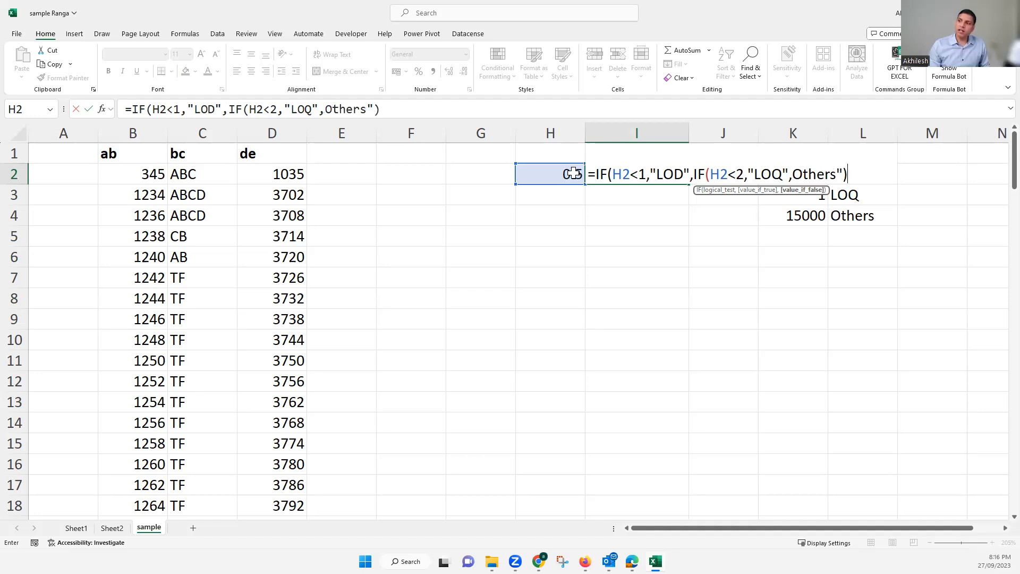
text())
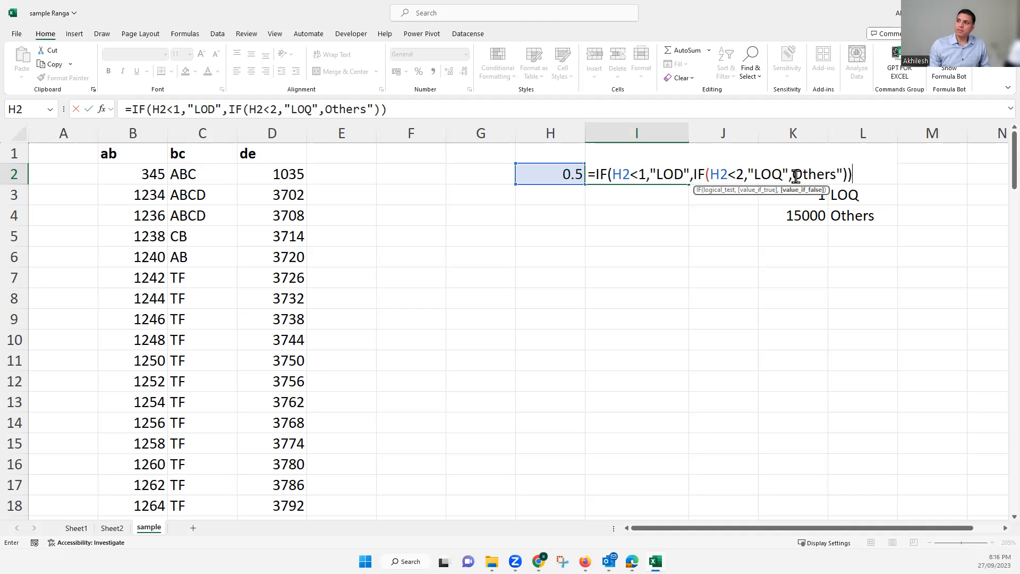
text(")
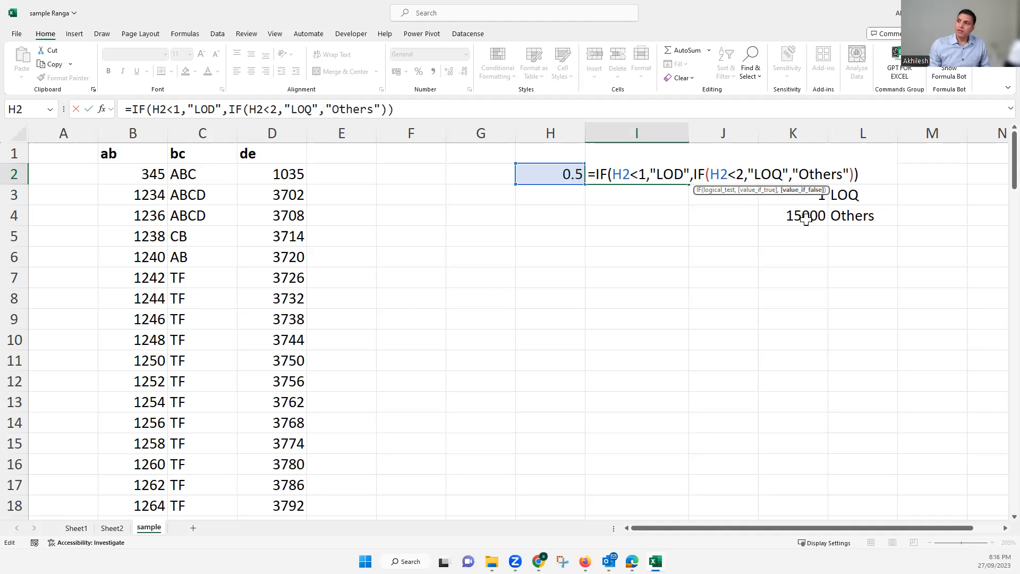
key(Return)
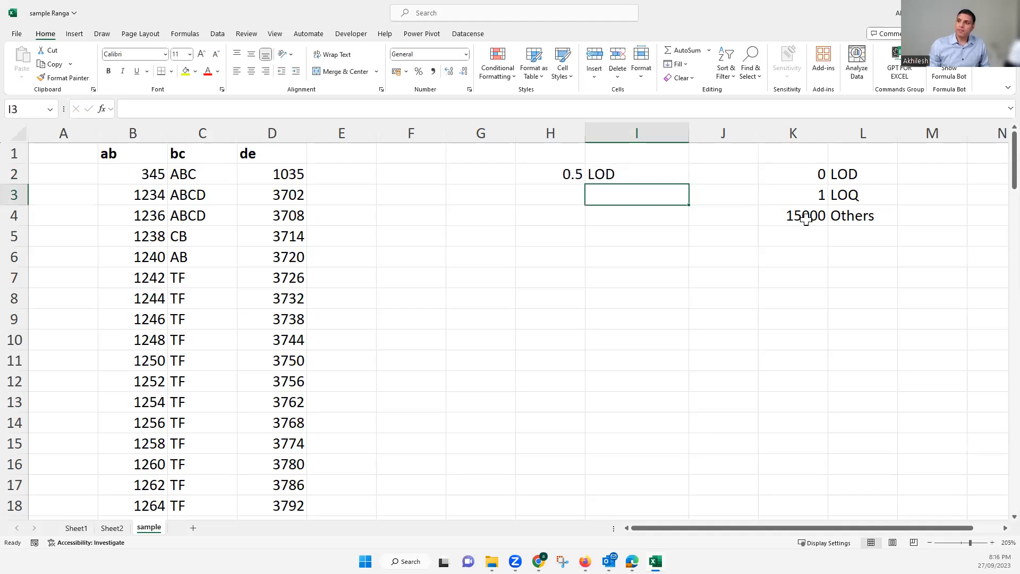
click(644, 172)
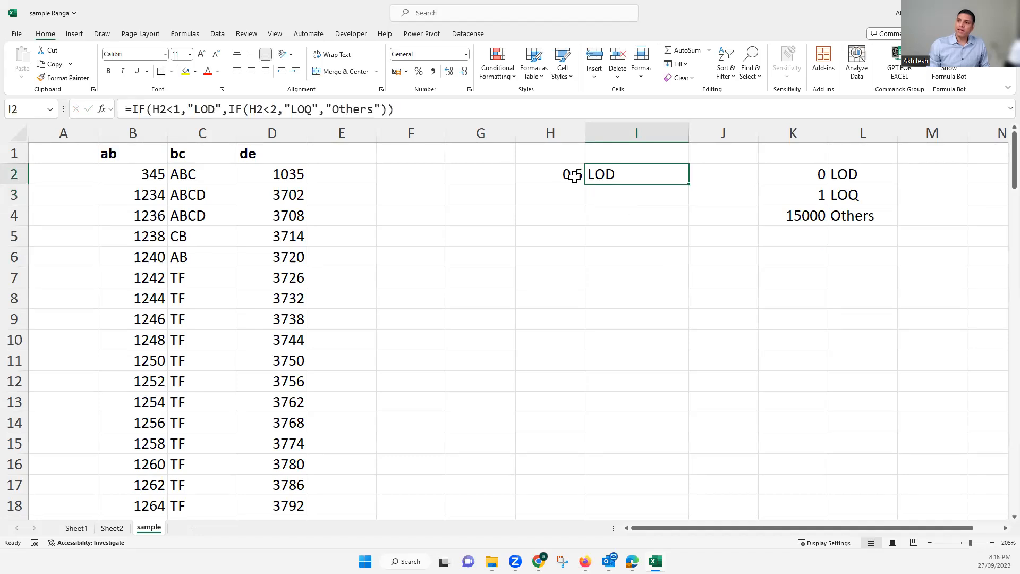
Step: Test the I2 formula by entering 1.2 and then 3.2 as the result in H2
key(Left)
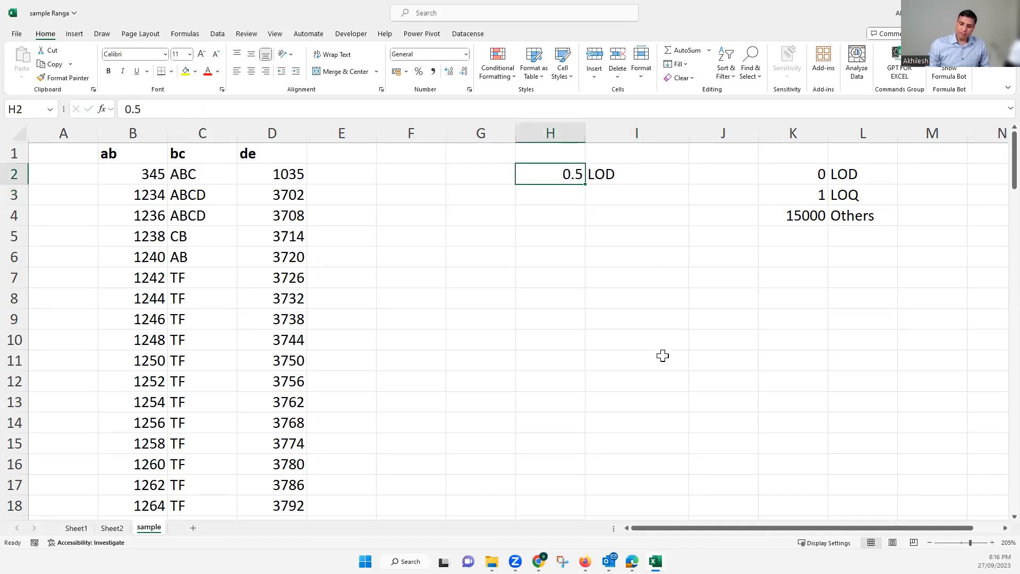
text(1.2)
key(Return)
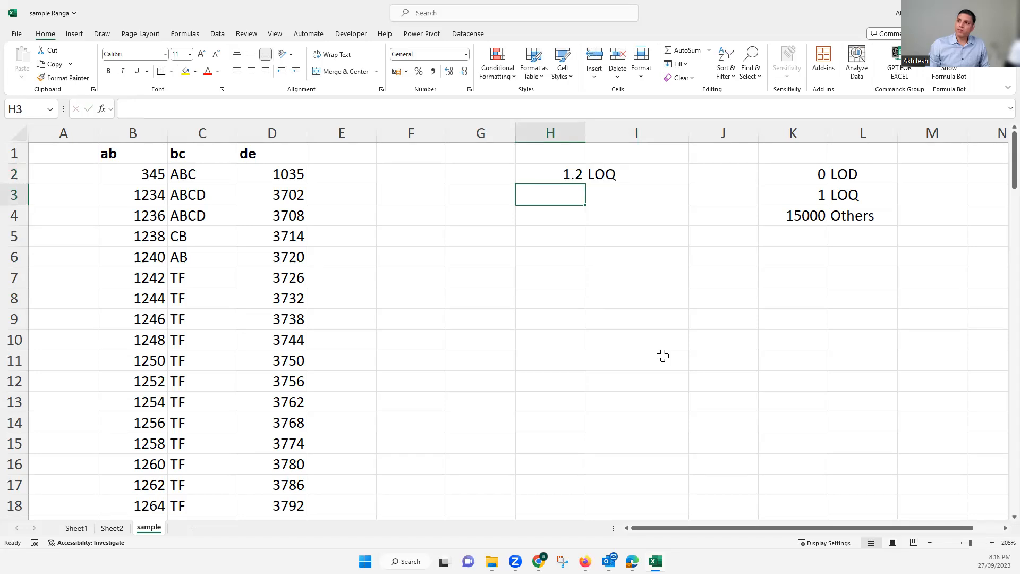
click(564, 173)
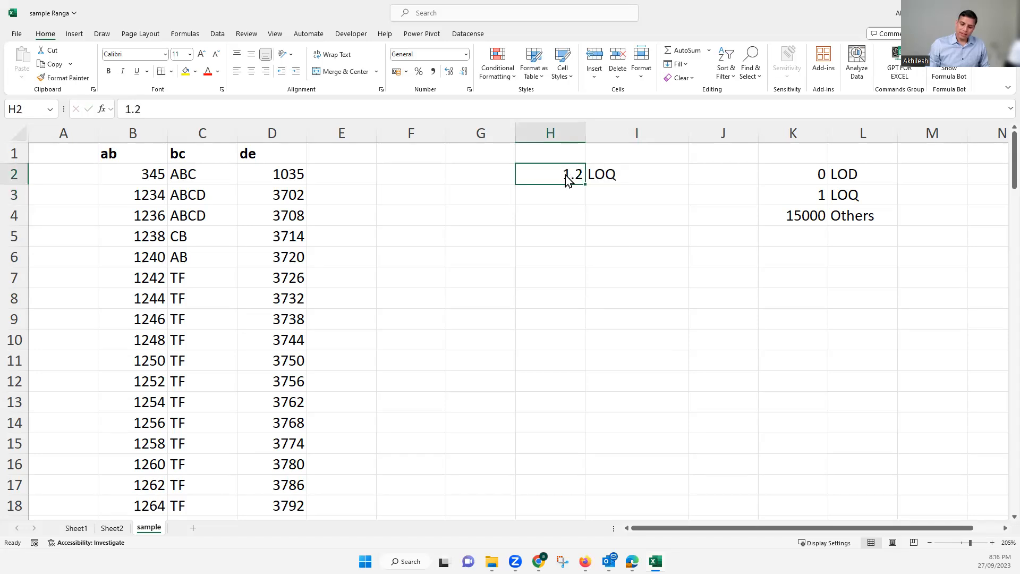
text(3.2)
key(Return)
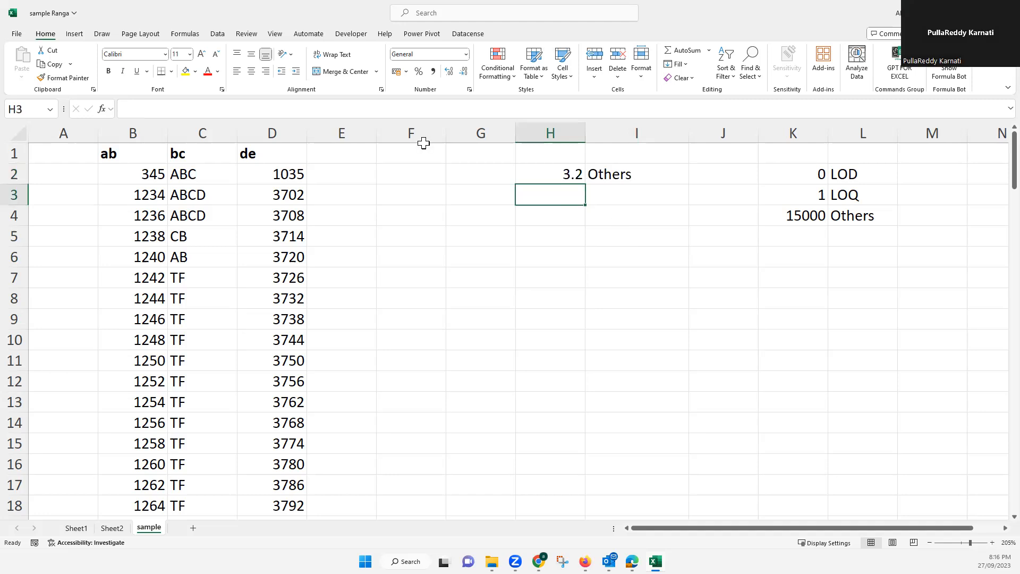
Step: Examine the Others limit in K4:L4 and how the second IF is nested as the false result in the I2 formula
key(Up)
key(Right)
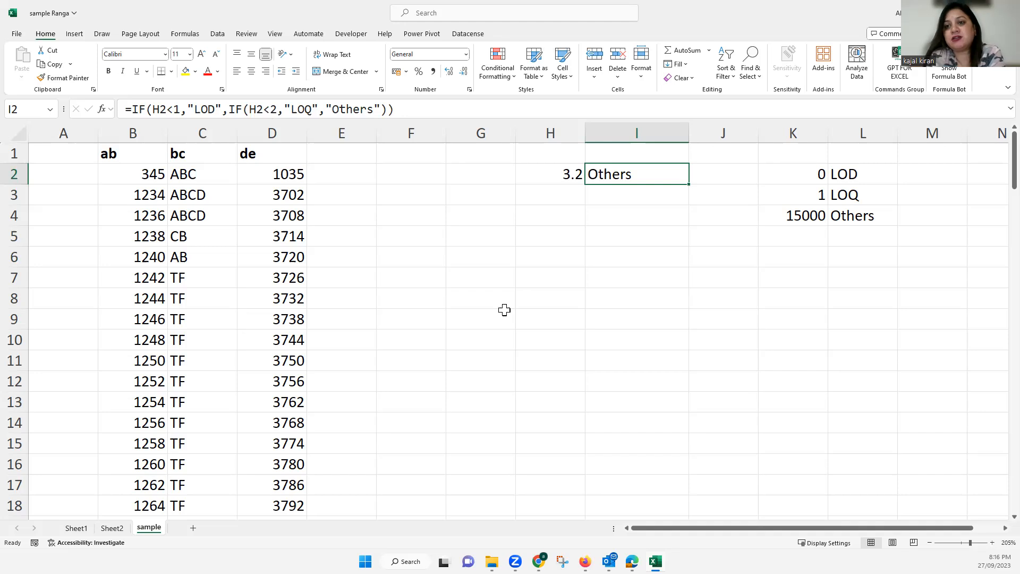
click(879, 217)
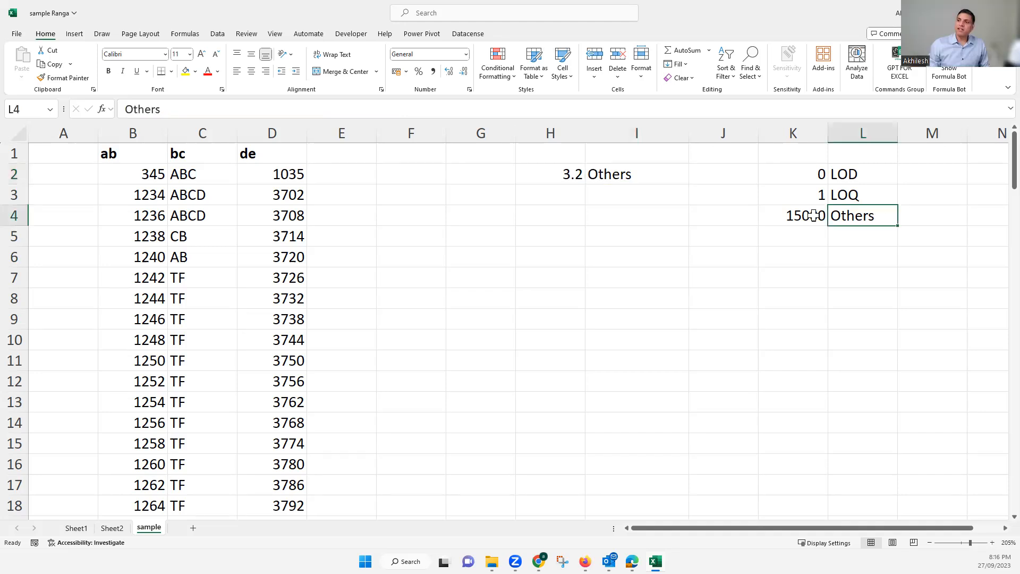
key(shift+Left)
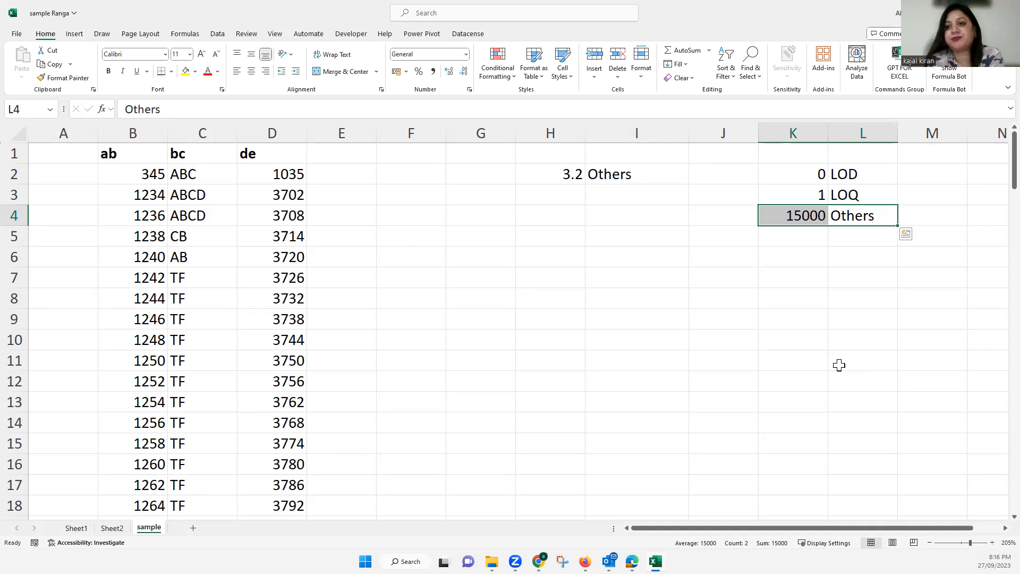
click(649, 179)
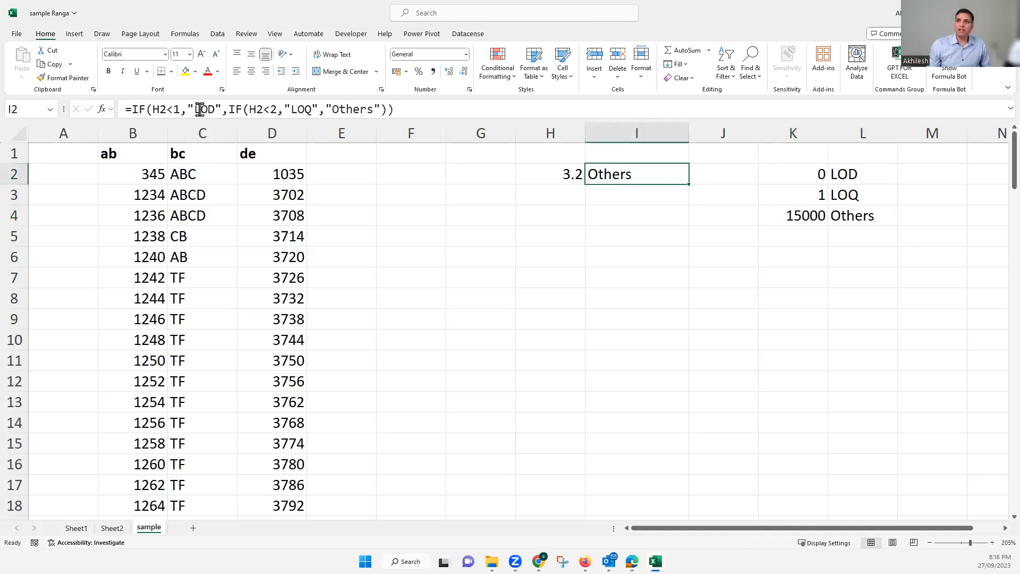
click(229, 108)
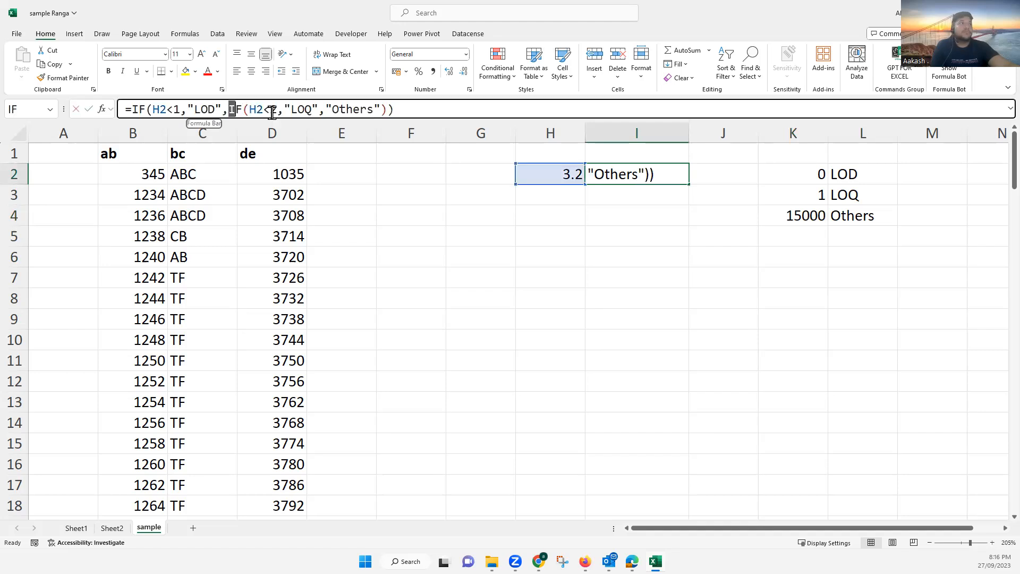
drag(228, 108, 317, 109)
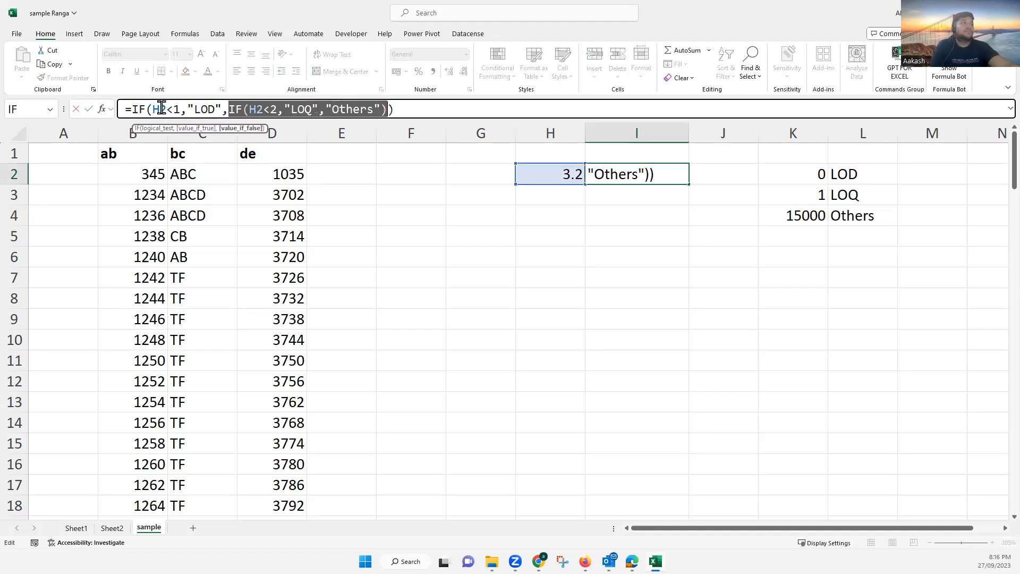
drag(159, 109, 209, 109)
click(230, 110)
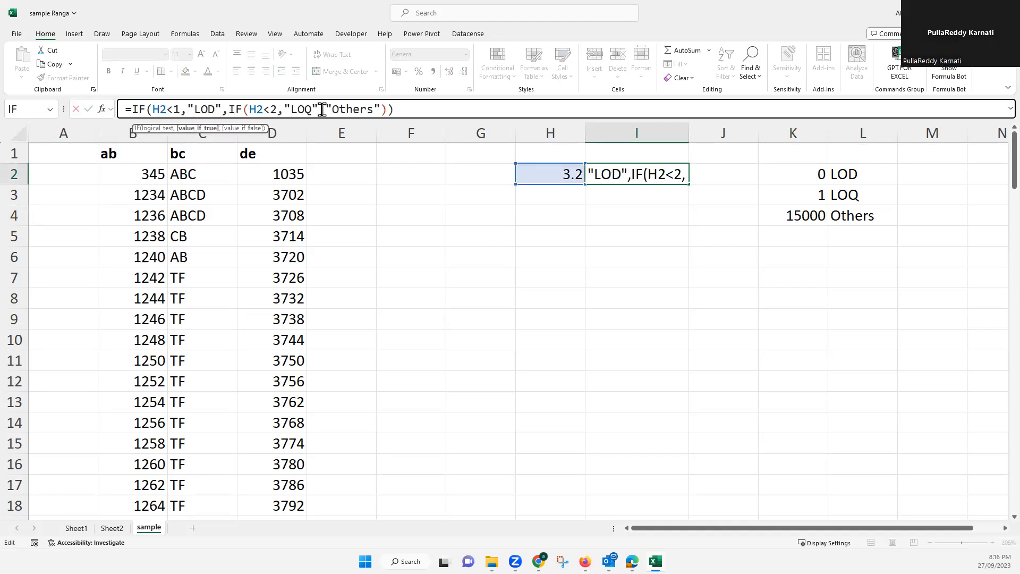
shift+click(383, 109)
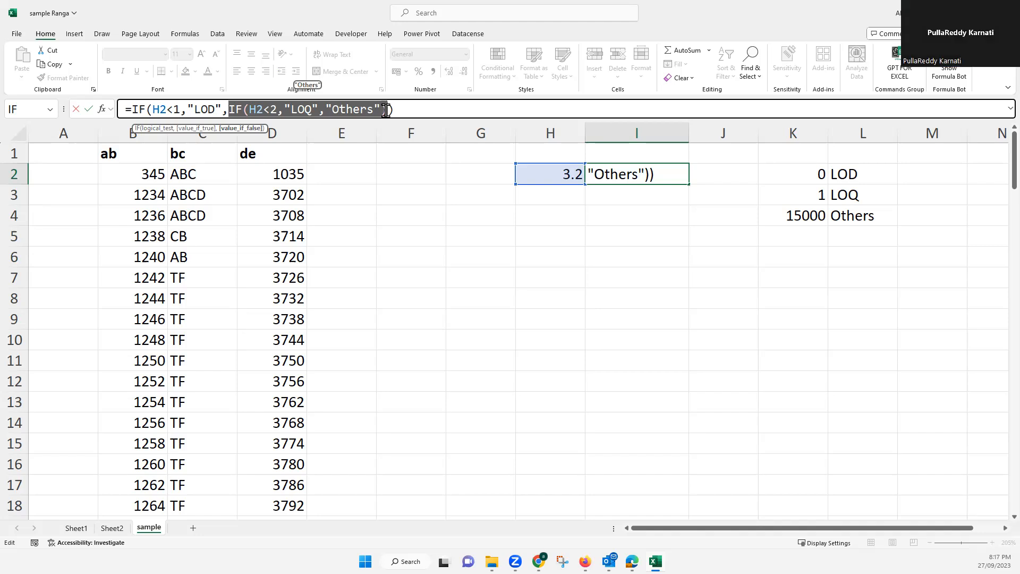
key(ctrl+Return)
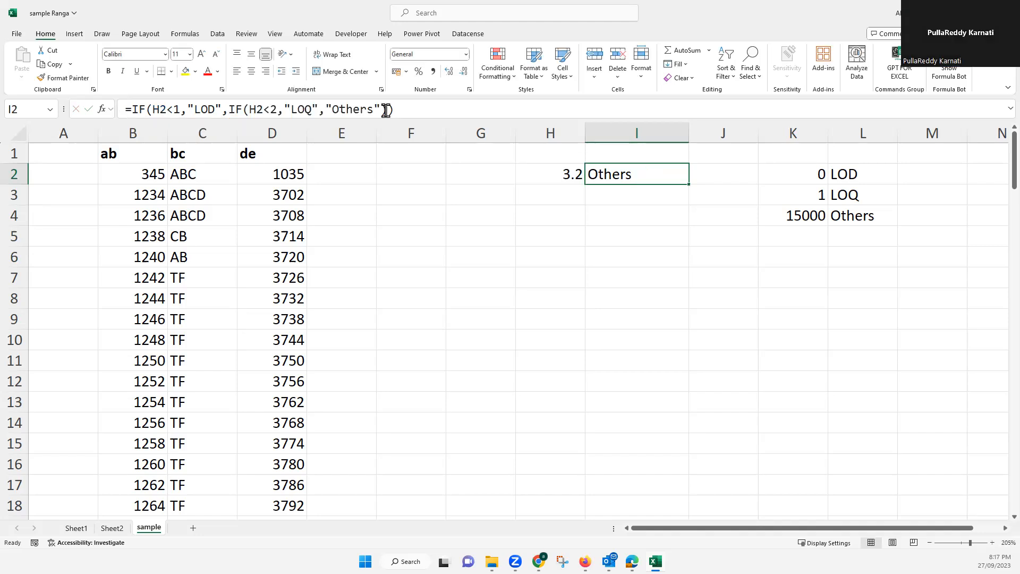
click(565, 172)
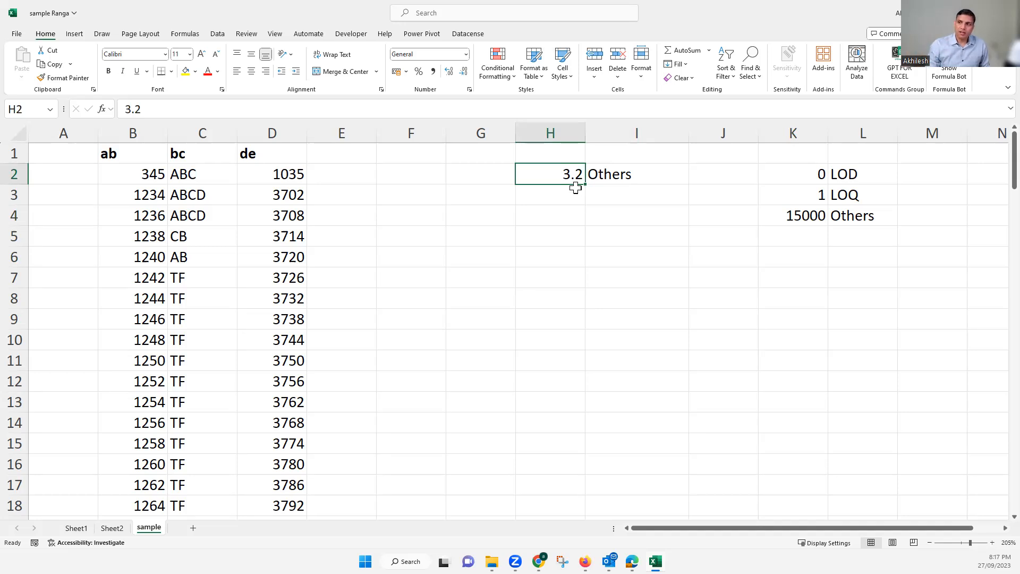
click(606, 177)
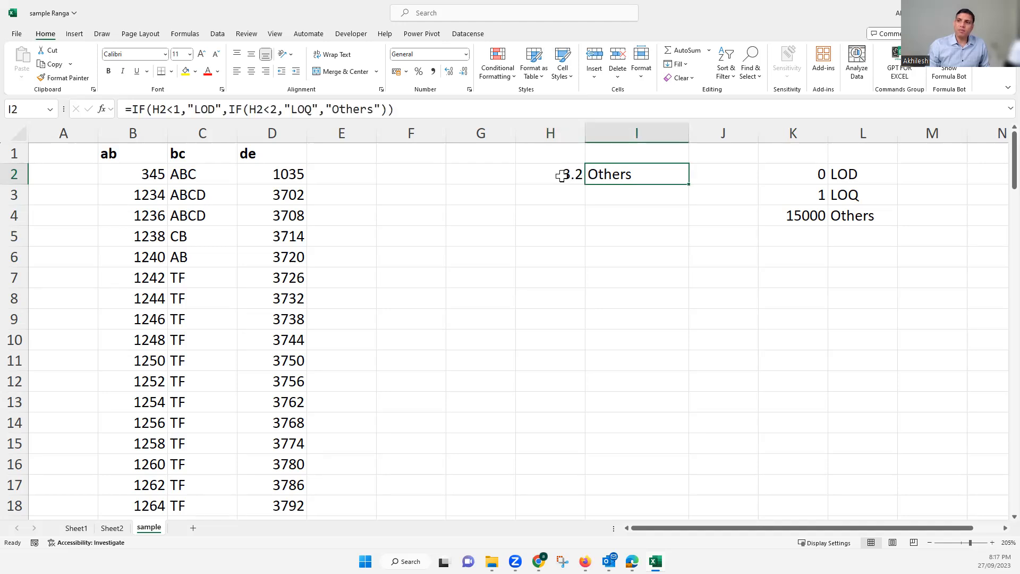
click(569, 220)
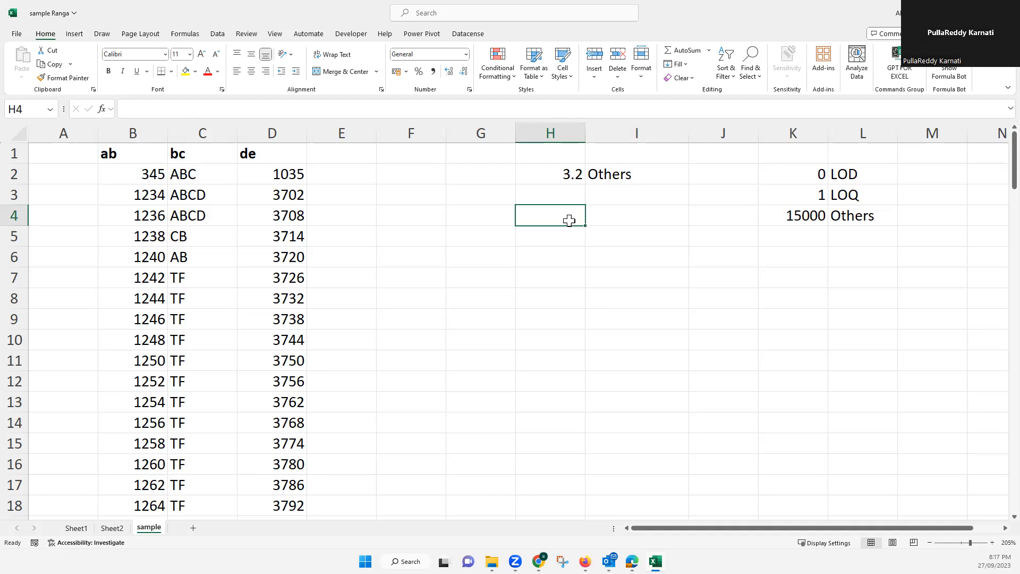
Step: Replace "Others" in the I2 formula with a reference to H2, so the formula returns the number itself
click(609, 175)
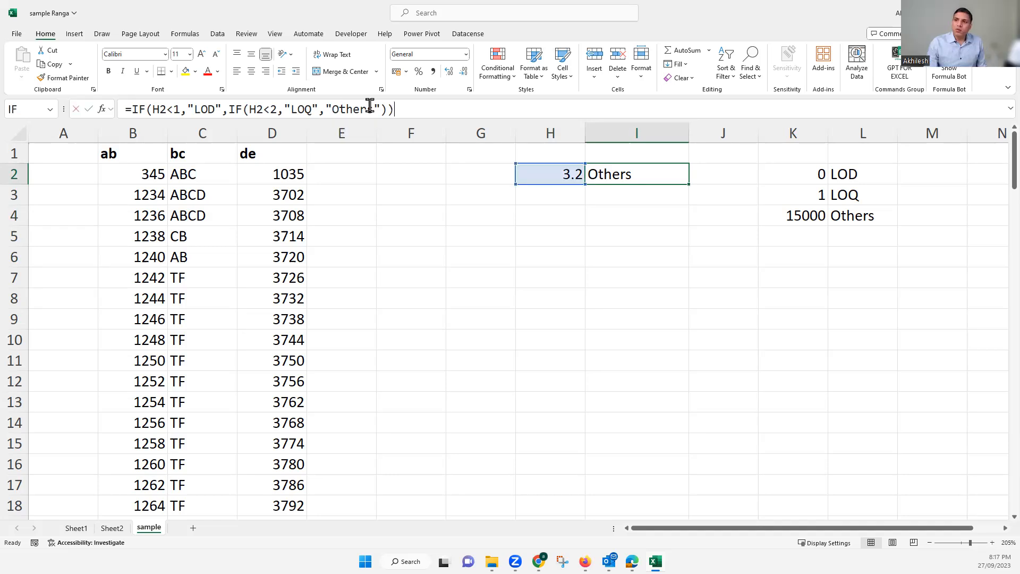
drag(382, 108, 347, 113)
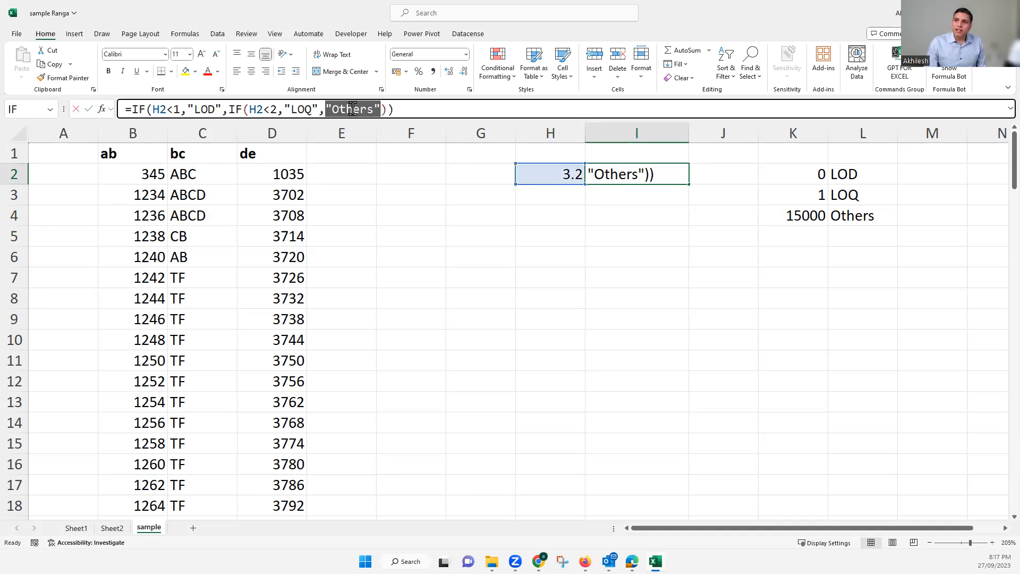
click(558, 174)
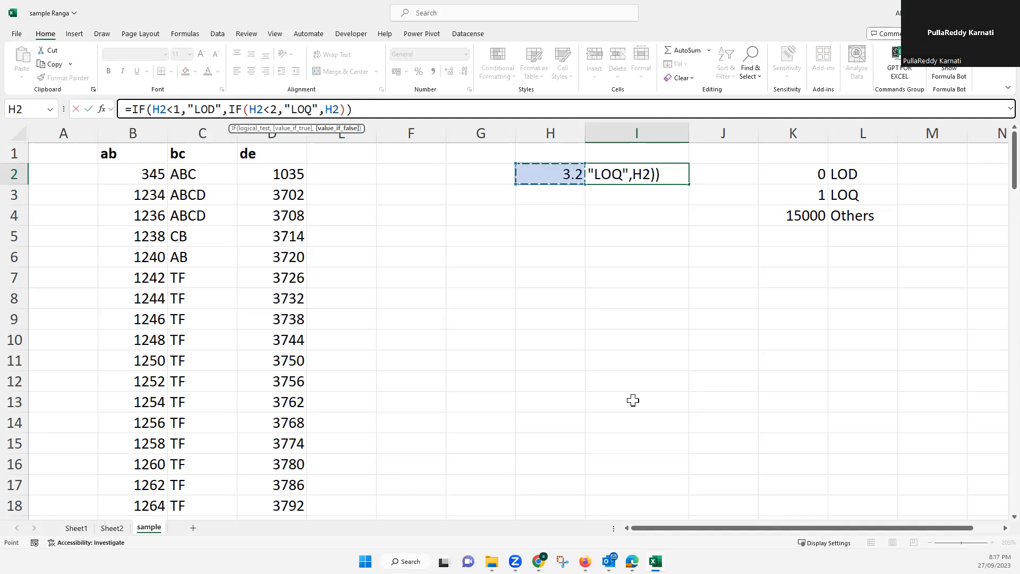
key(Return)
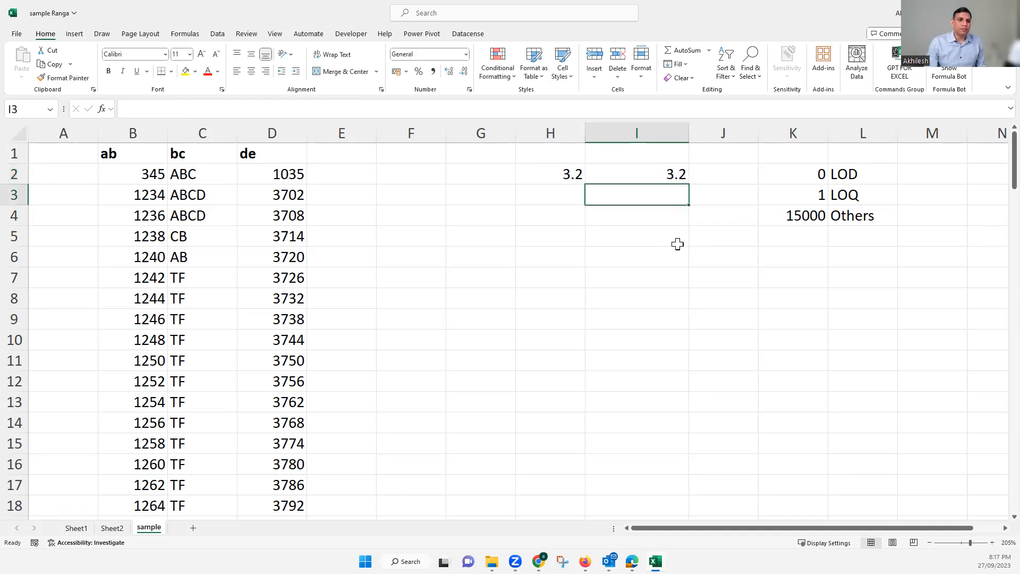
click(639, 243)
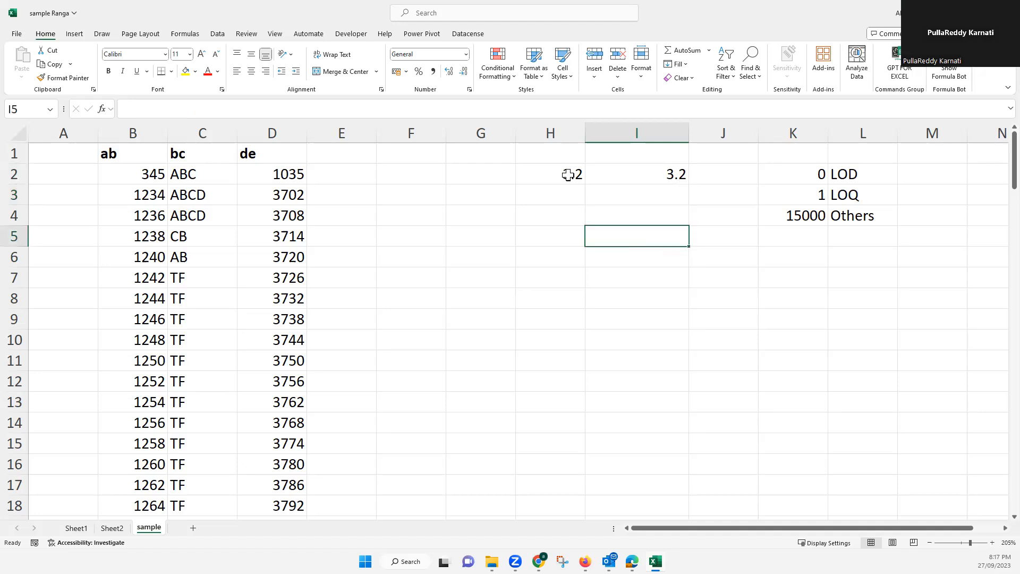
click(648, 171)
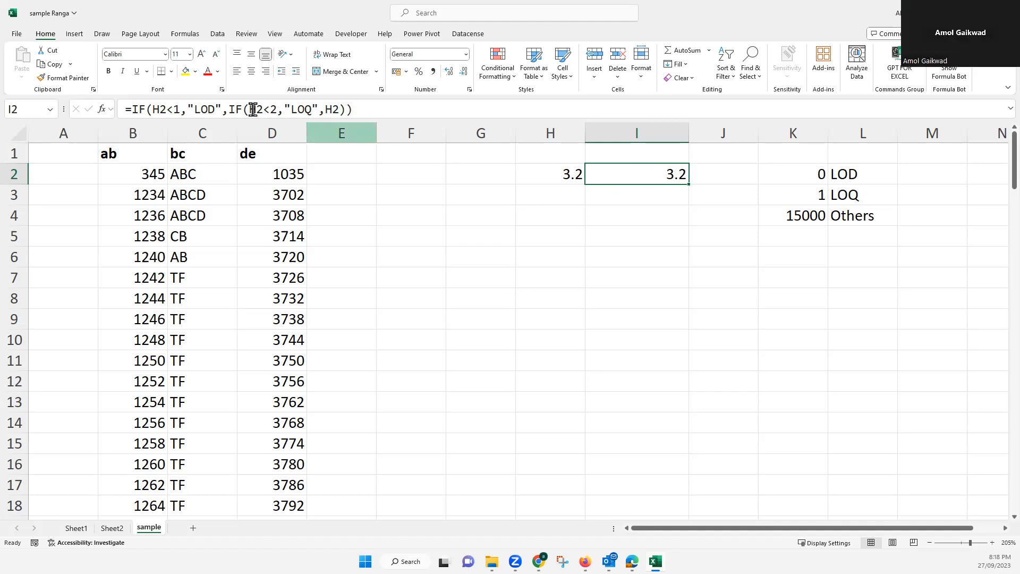
click(566, 256)
text(=if)
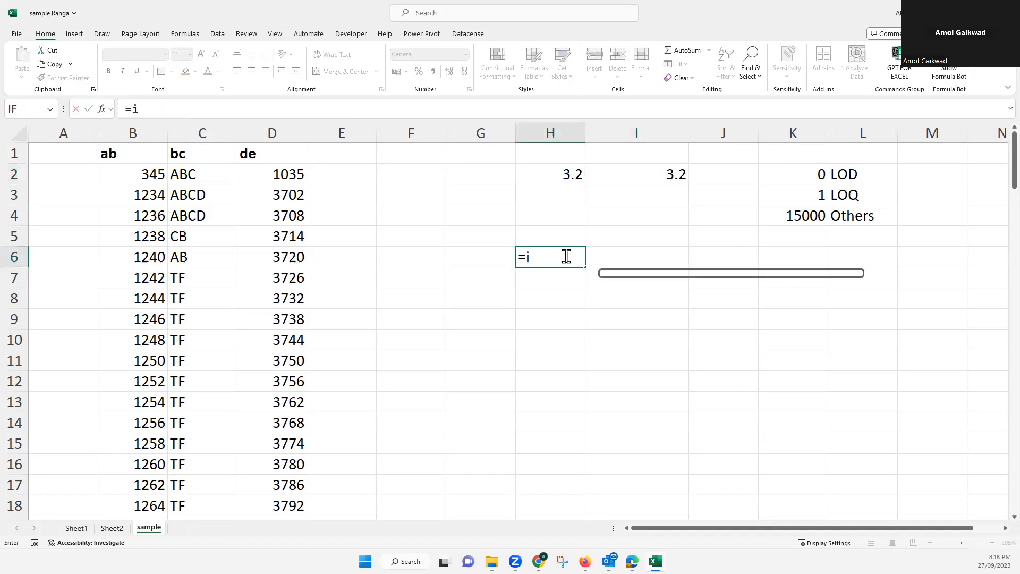
key(Escape)
click(614, 195)
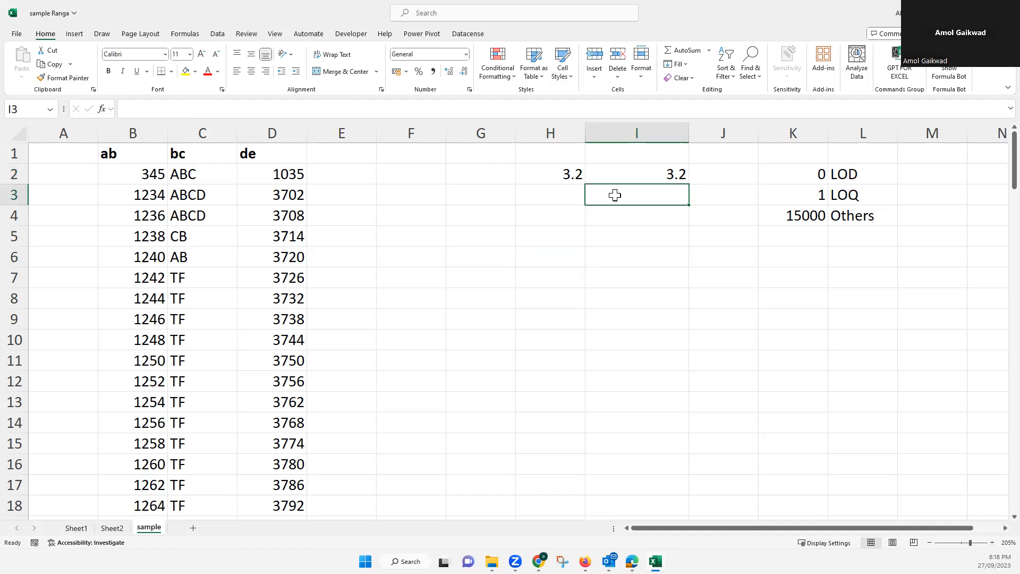
text(=)
key(Escape)
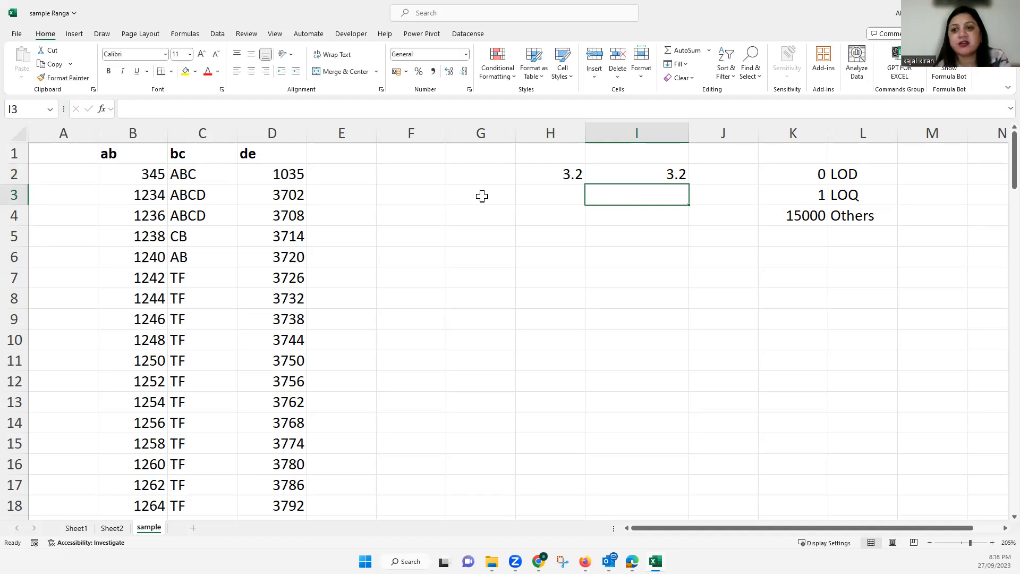
Step: Show the text of the I2 formula in G3 with a FORMULATEXT function
click(481, 195)
text(=)
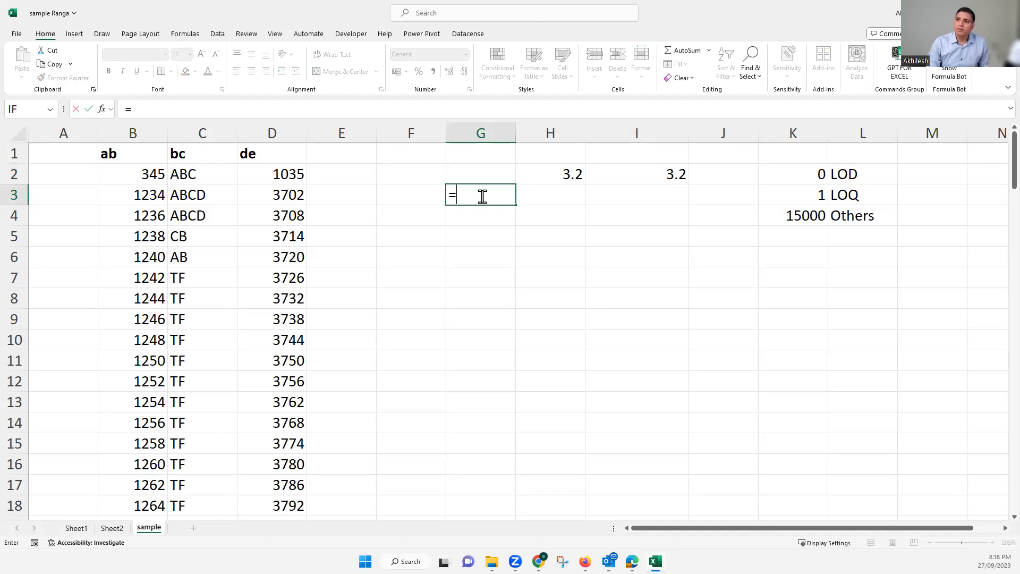
text(formu)
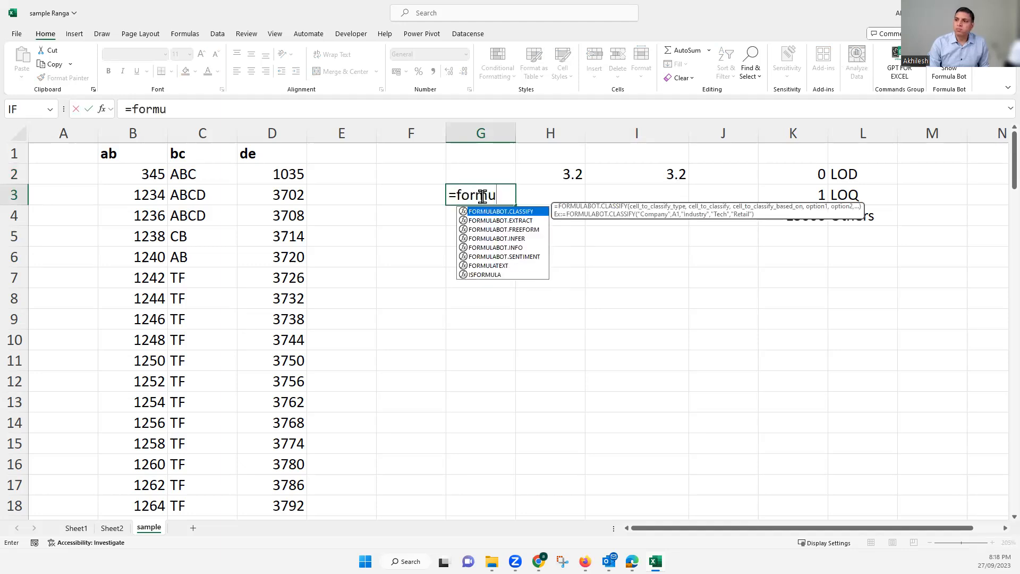
text(latext()
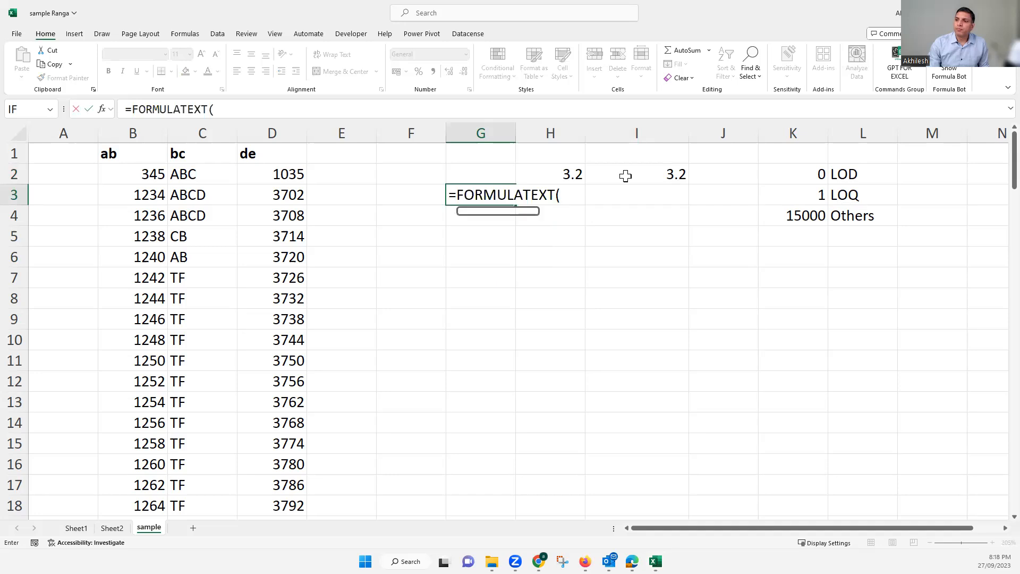
click(635, 175)
key(Return)
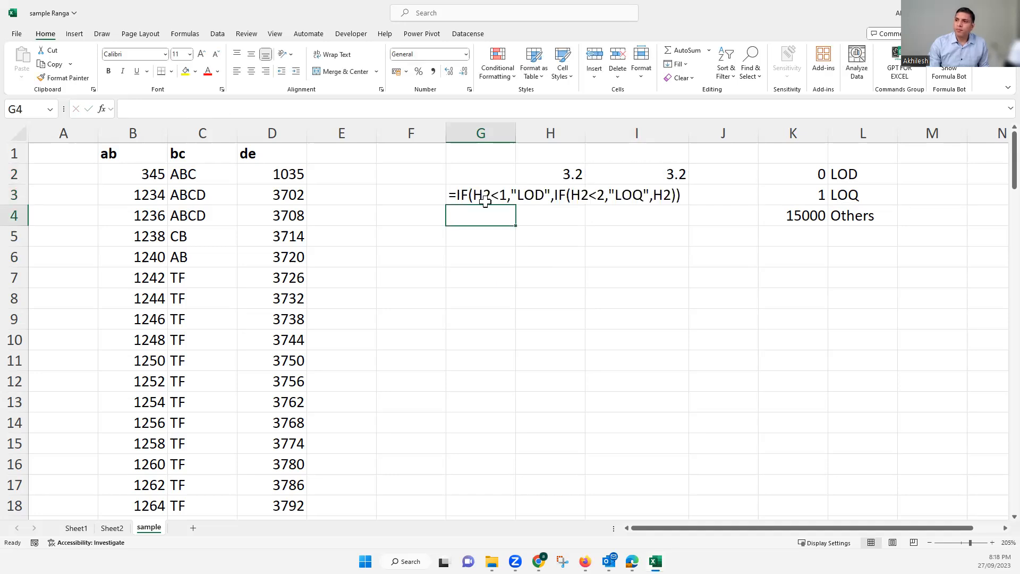
click(493, 255)
text(=i)
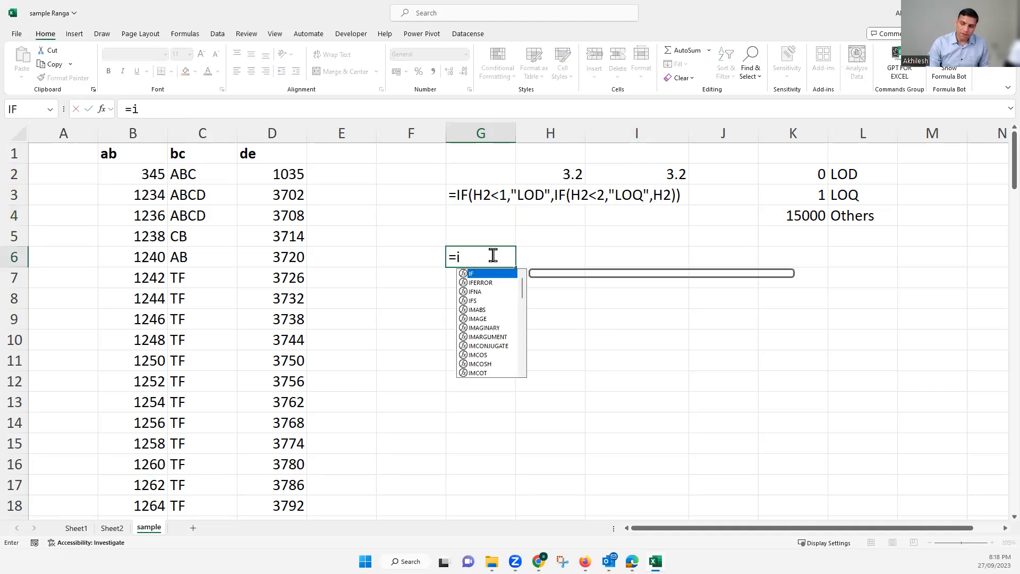
key(Tab)
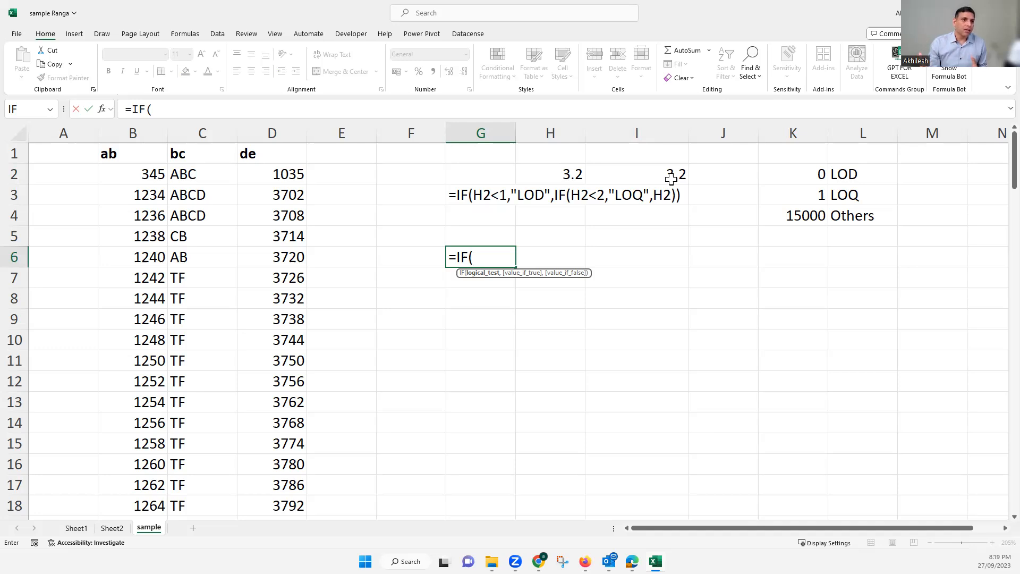
click(563, 192)
key(Escape)
Step: Examine the nested IF in the I2 formula: its H2<2 test, "LOQ" result and H2 false value
click(587, 173)
double_click(335, 108)
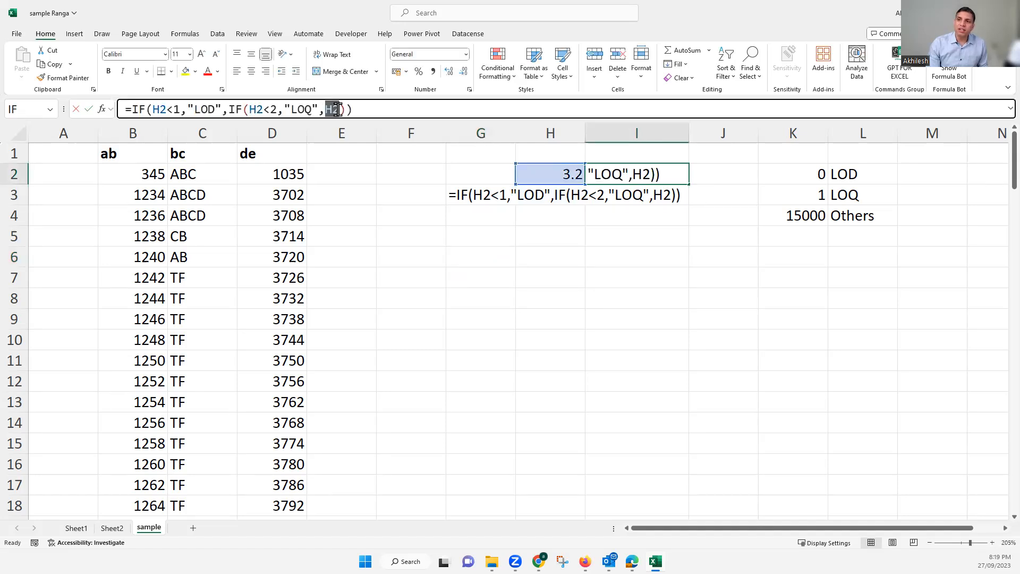
drag(250, 109, 319, 107)
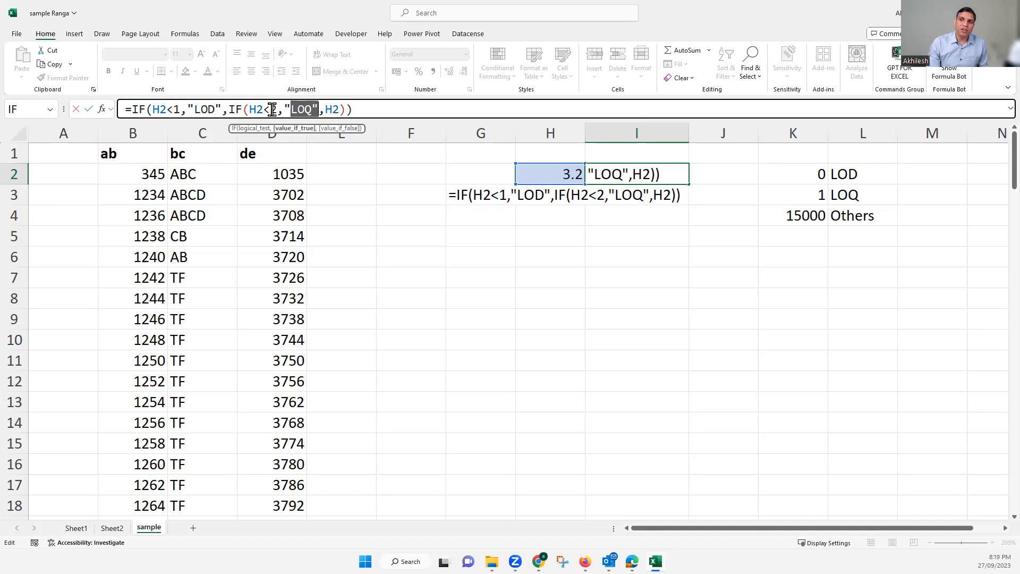
click(326, 108)
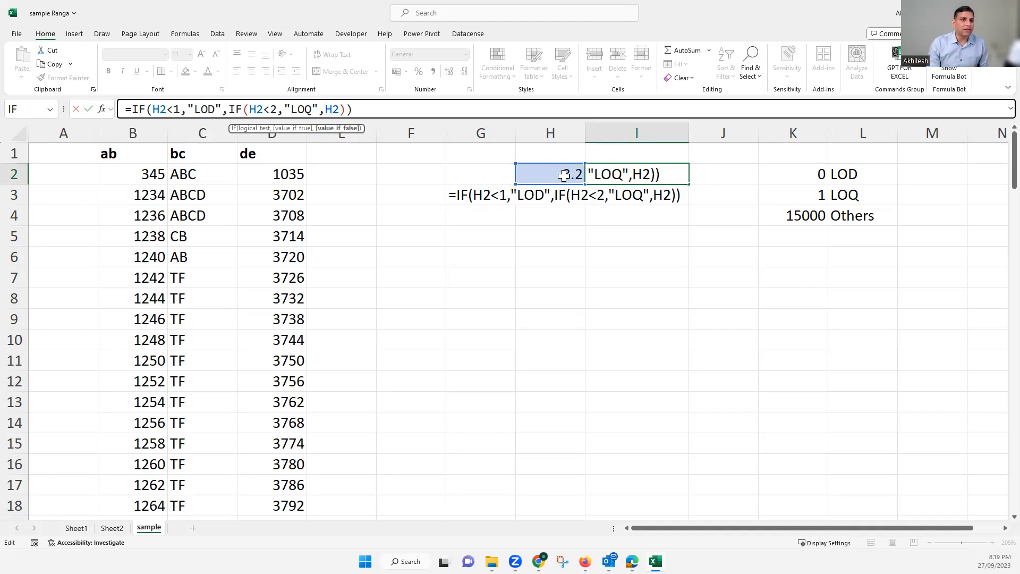
drag(341, 109, 249, 109)
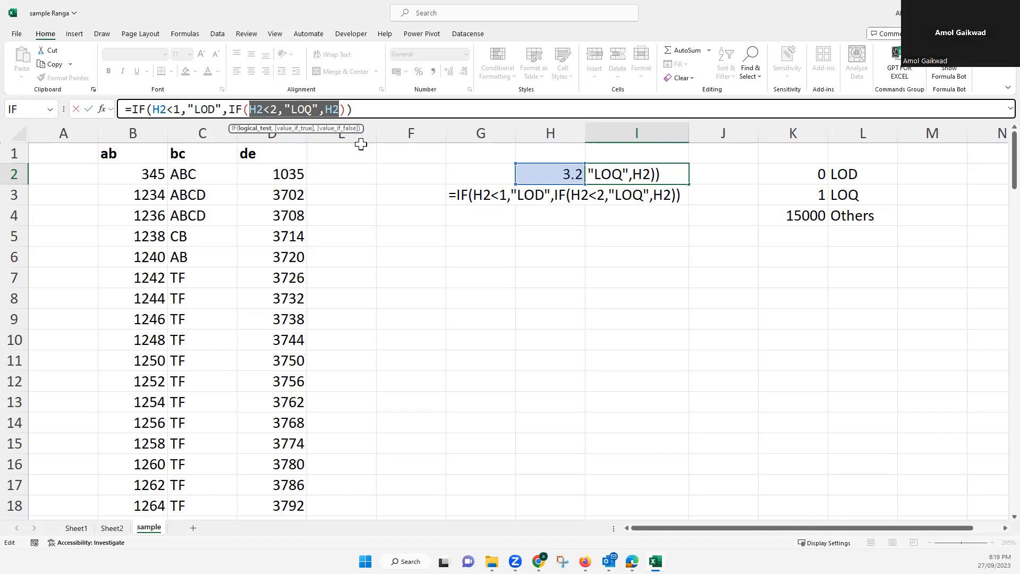
Step: Commit the nested IF formula in I2 as it stands
click(366, 109)
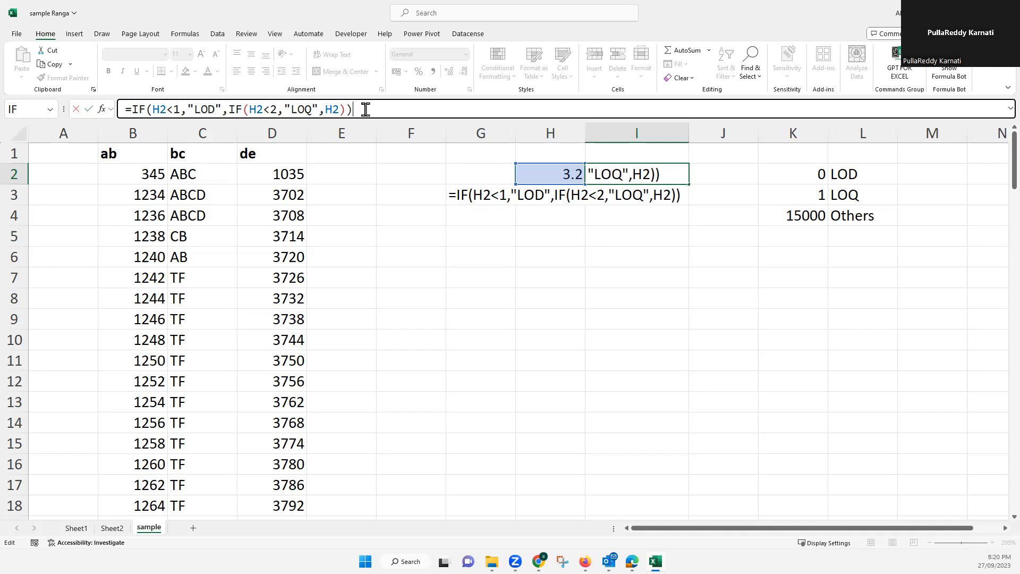
key(Return)
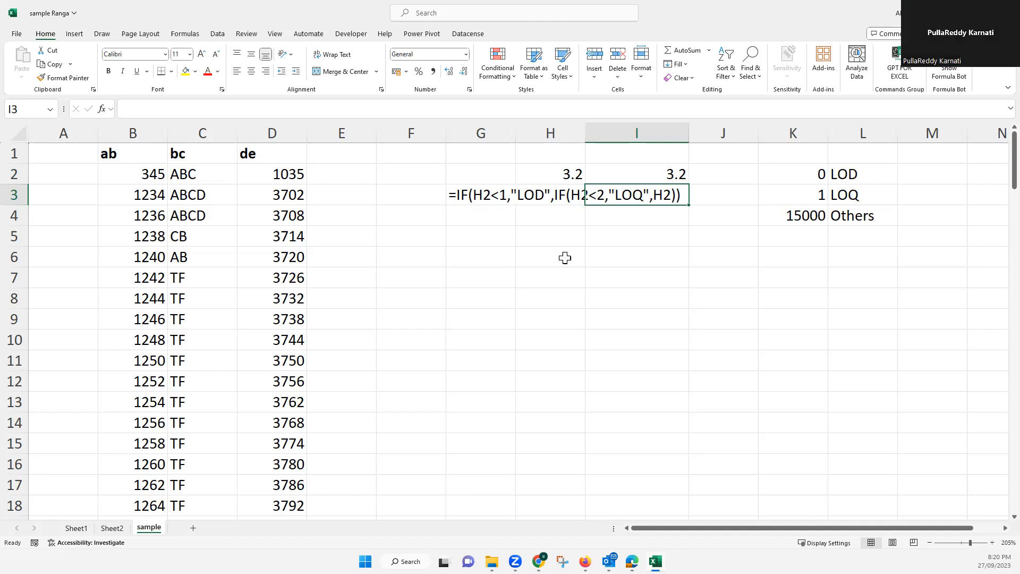
Step: Look at the arguments of the FORECAST.LINEAR function in H6 without entering the formula
click(565, 257)
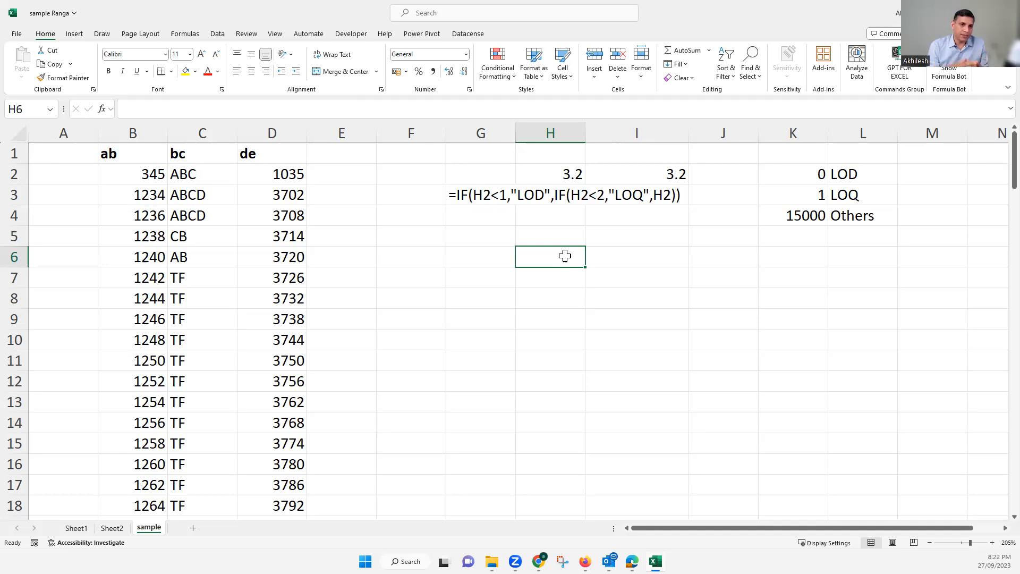
text(=f)
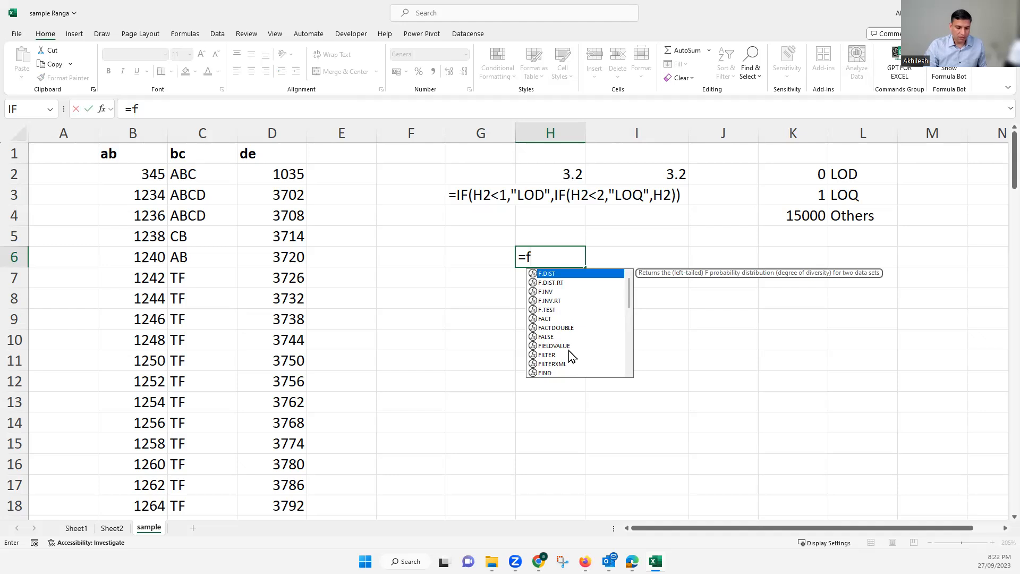
text(or)
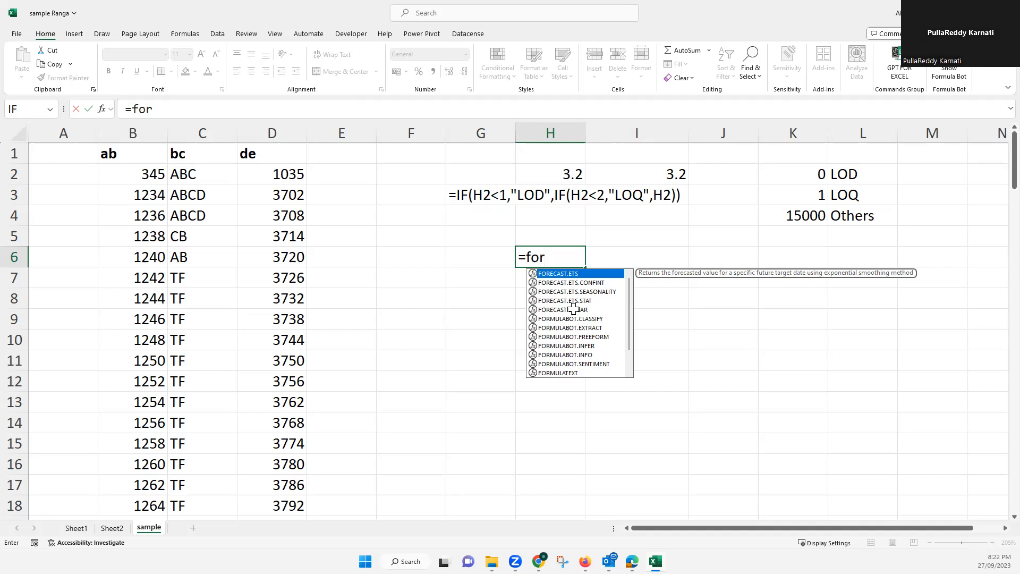
double_click(574, 311)
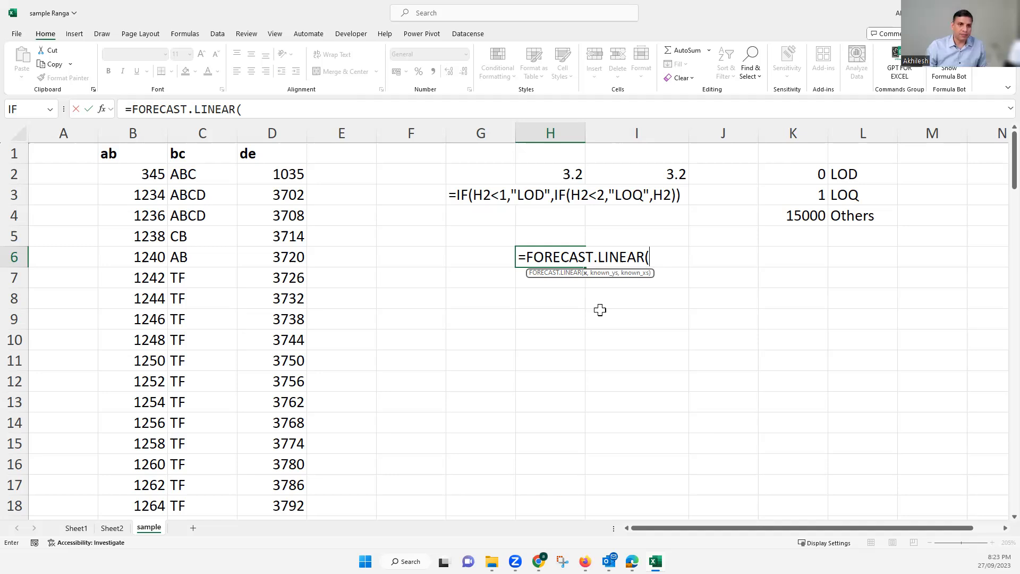
key(Escape)
click(542, 230)
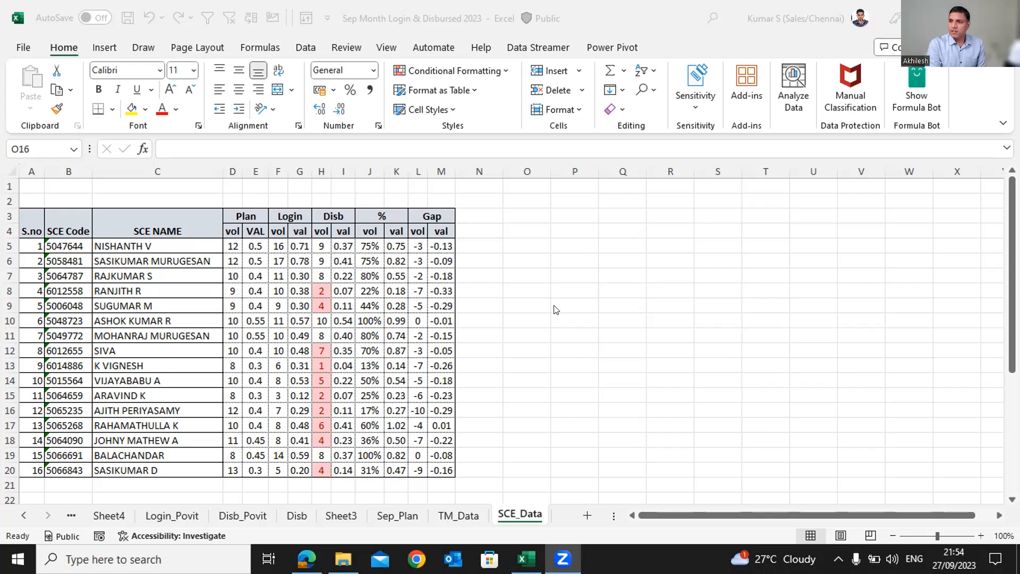
Step: Examine the COUNTIFS formula in H8, the highlighted Disb vol cells in column H, and the full rows 8 and 9
click(322, 291)
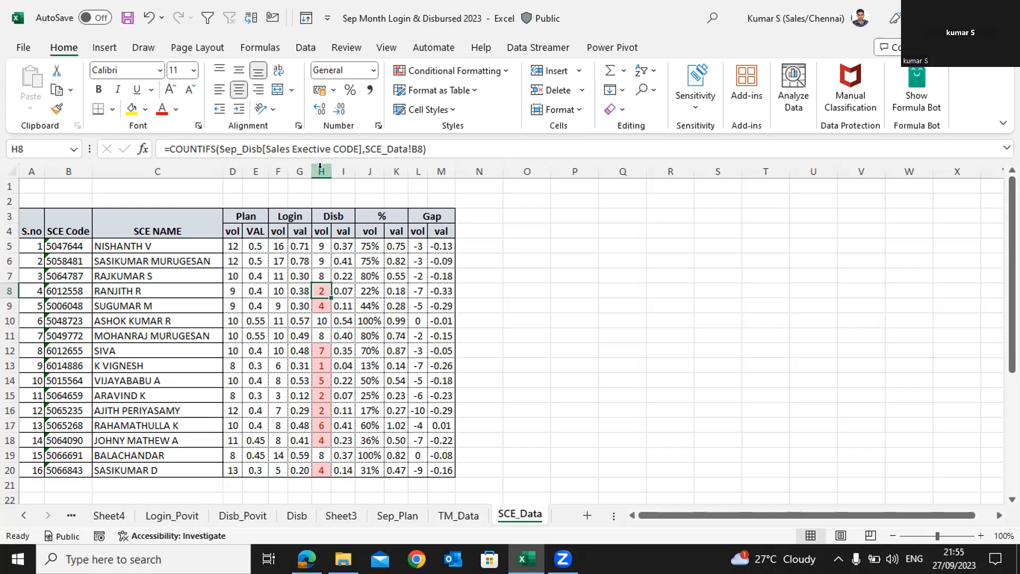
click(321, 171)
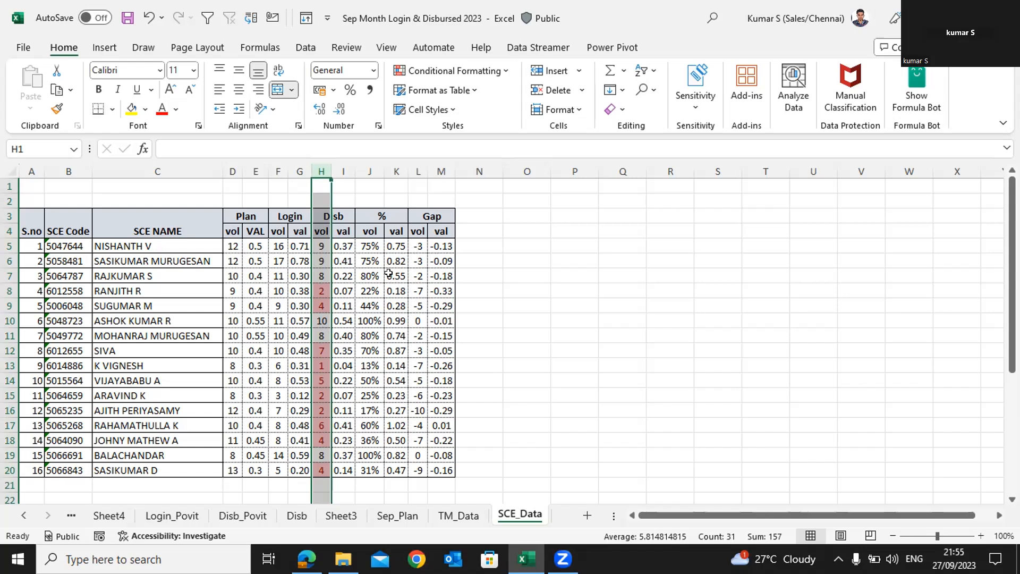
click(468, 291)
click(322, 291)
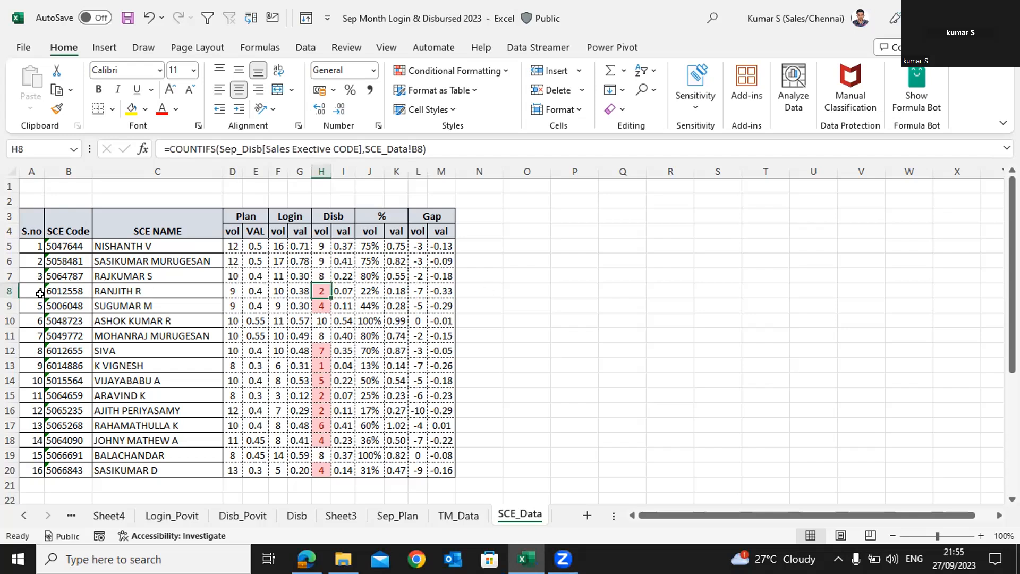
click(9, 289)
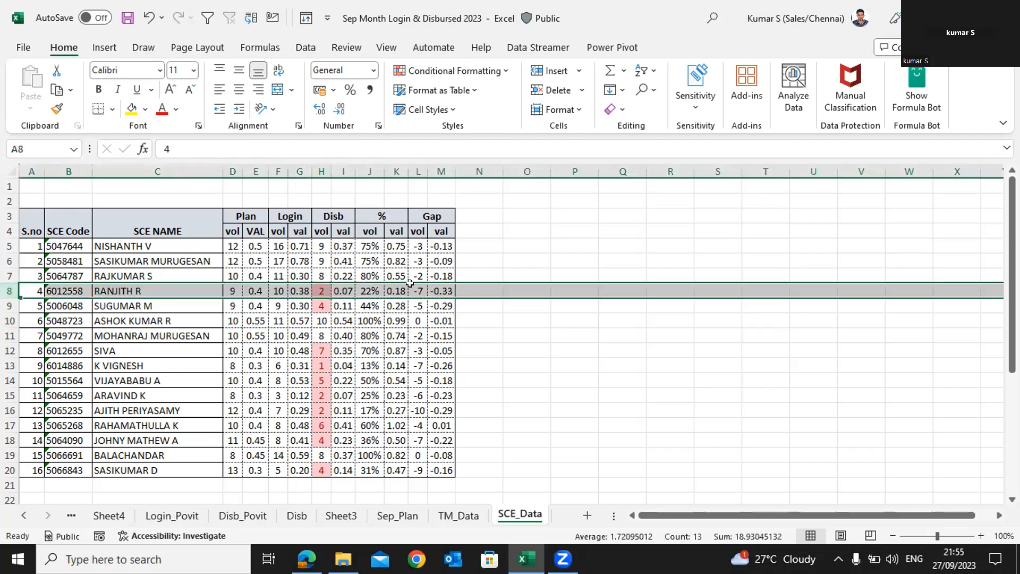
click(19, 306)
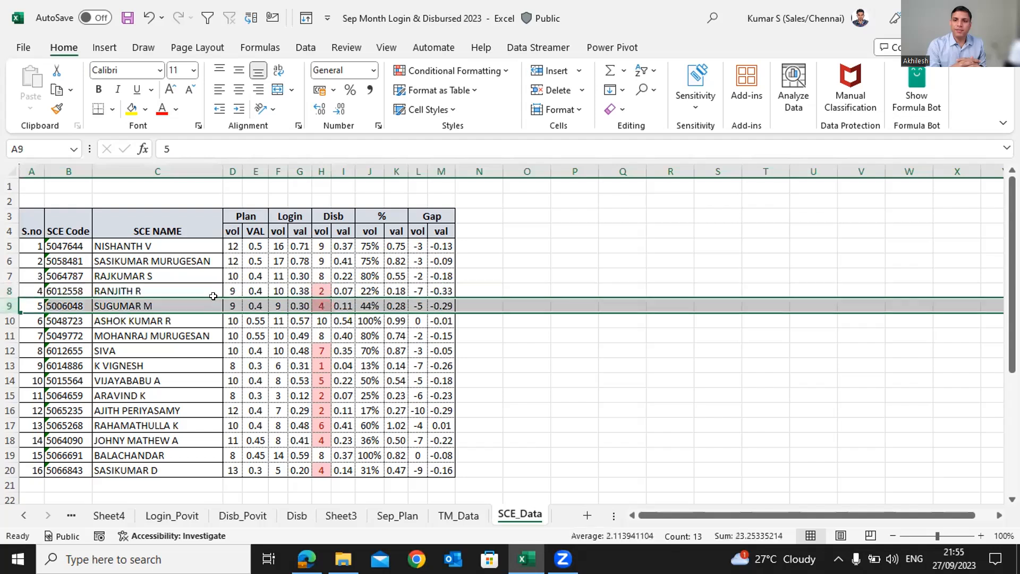
click(314, 290)
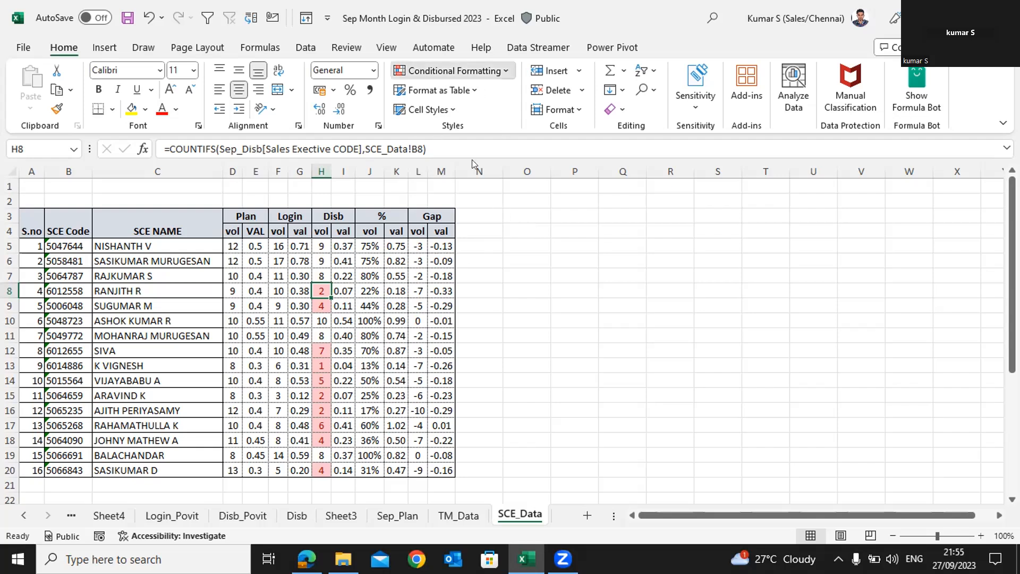
click(455, 70)
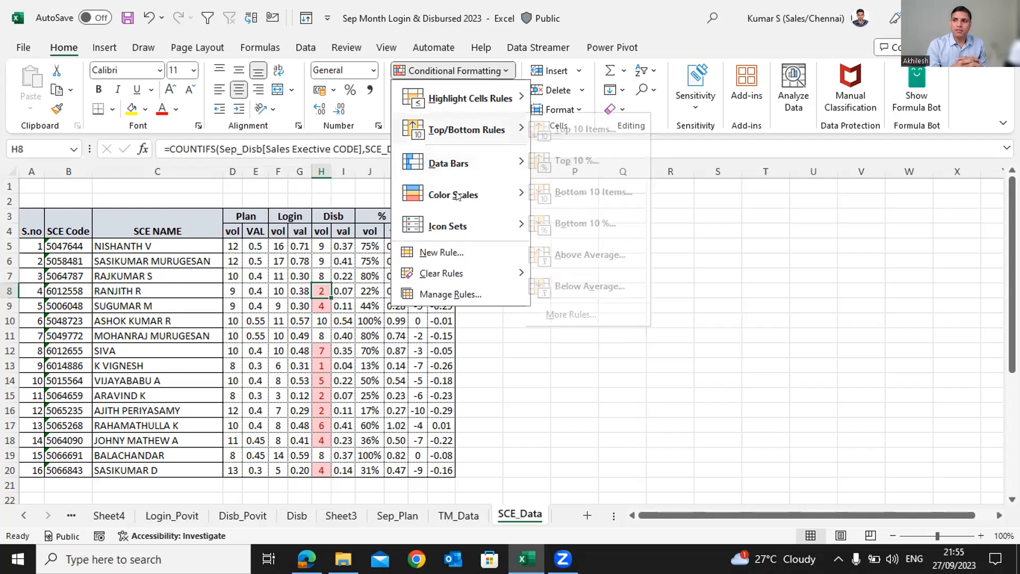
click(458, 256)
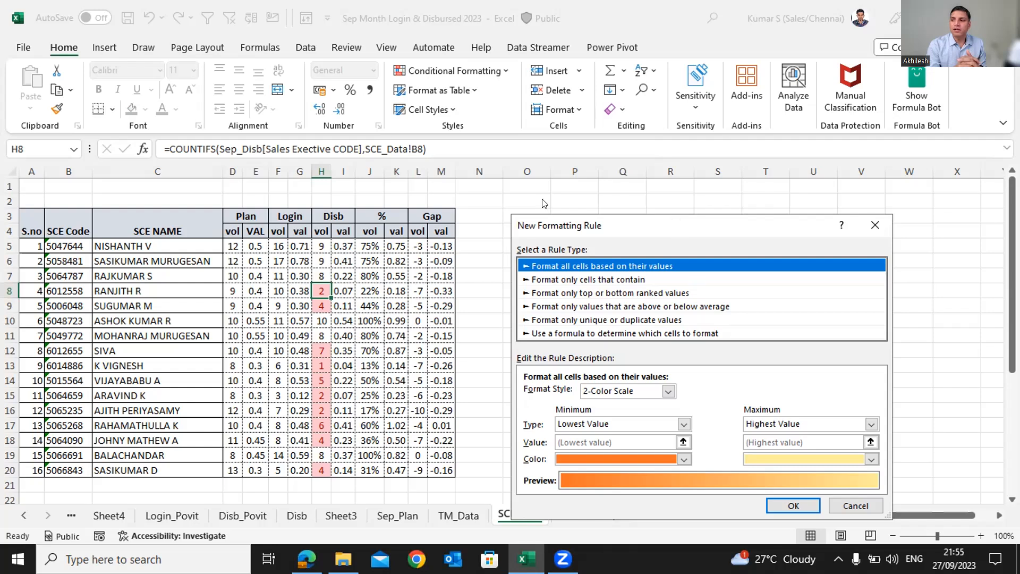
key(Escape)
Step: Clear the conditional formatting rules from the Disb vol column, H4:H20
drag(320, 231, 324, 472)
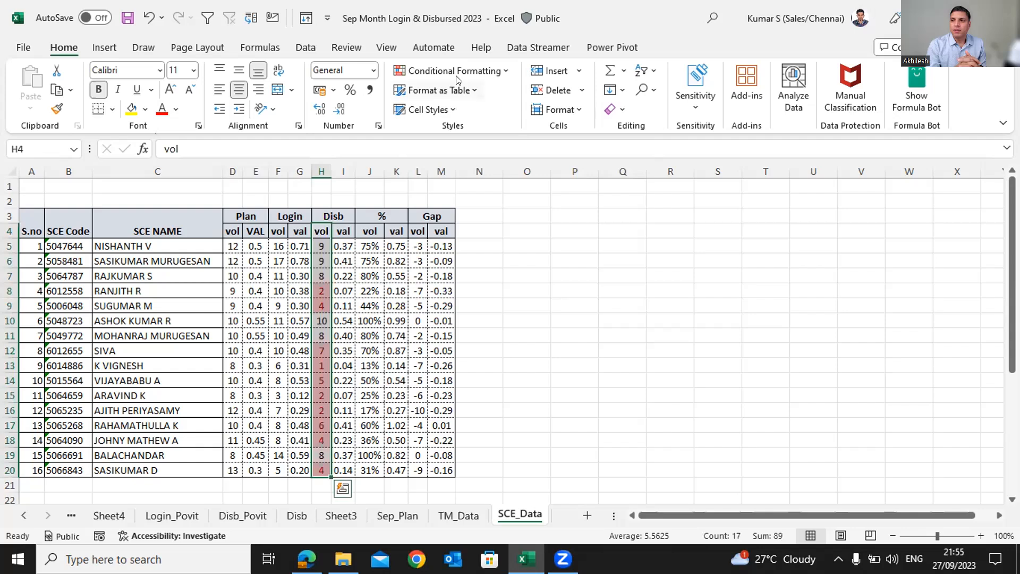
click(456, 77)
mouse_move(465, 273)
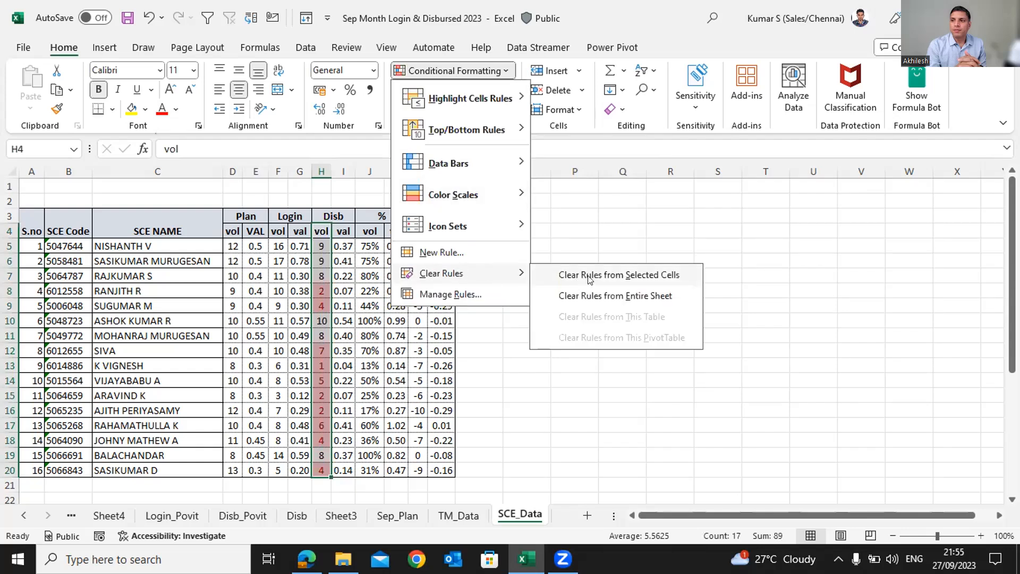
click(589, 278)
click(558, 319)
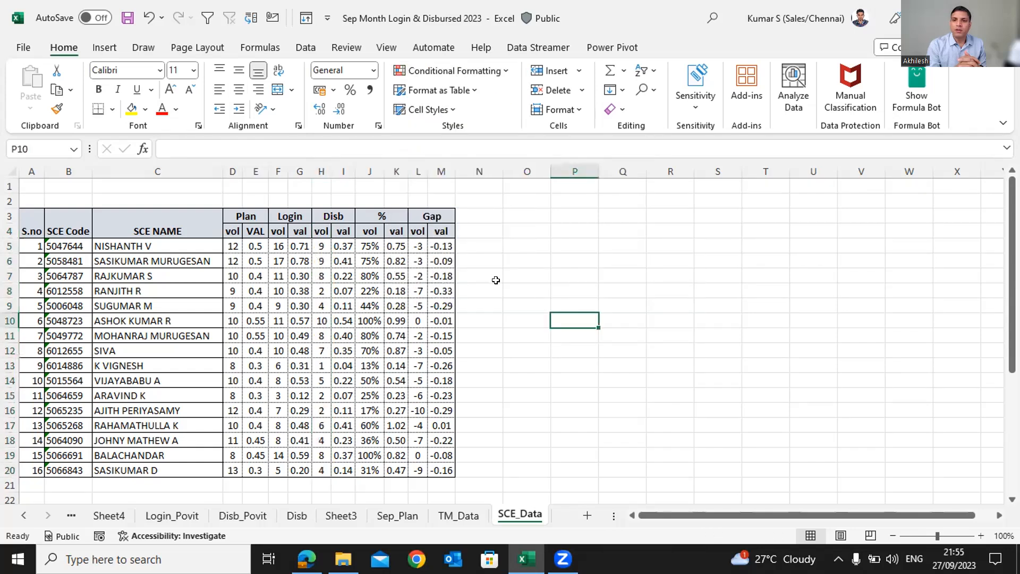
Step: Create a conditional formatting rule for the data rows A5:M20 that uses a formula to determine which cells to format
click(292, 304)
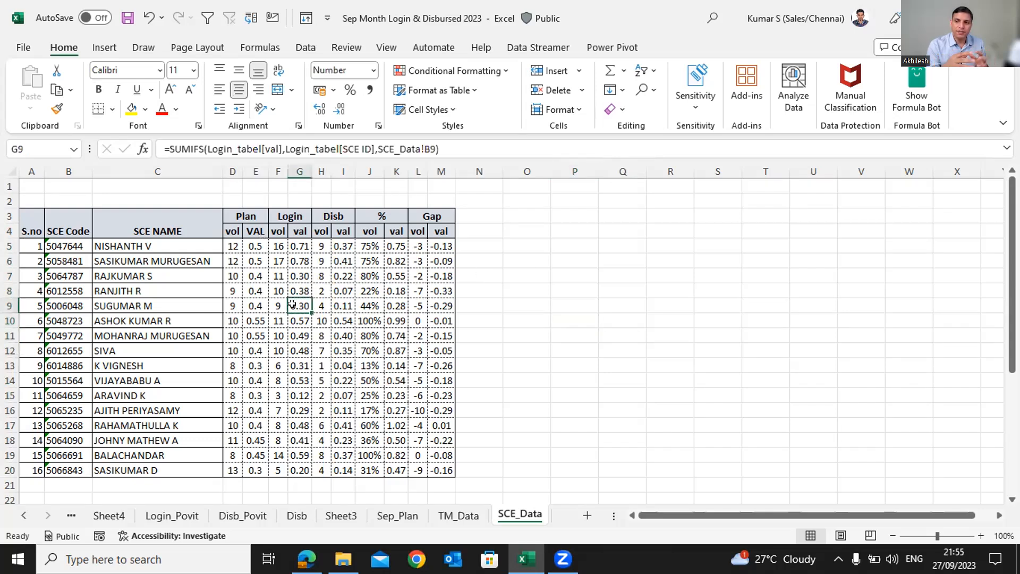
key(ctrl+a)
click(291, 306)
drag(33, 245, 443, 470)
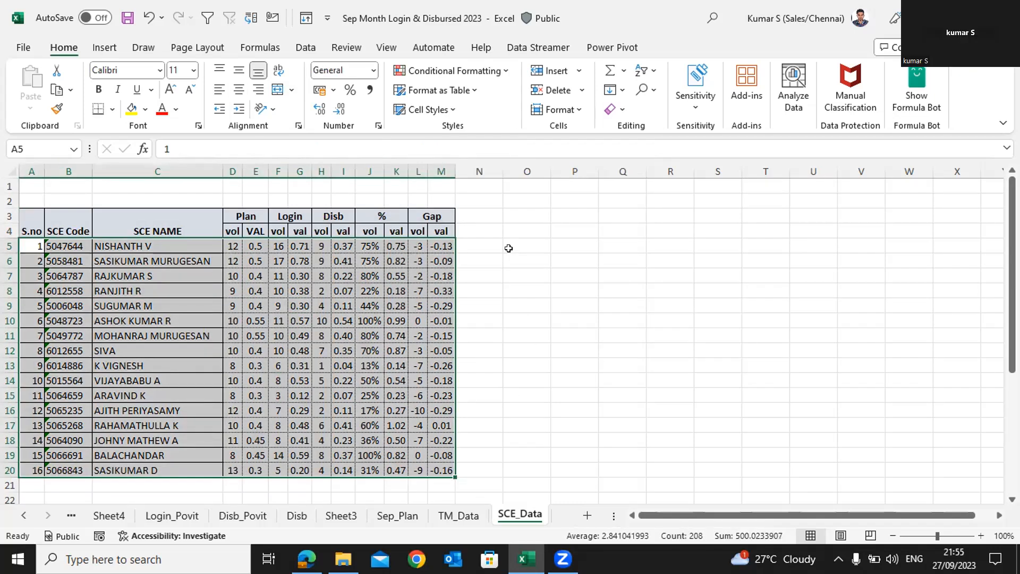
click(462, 71)
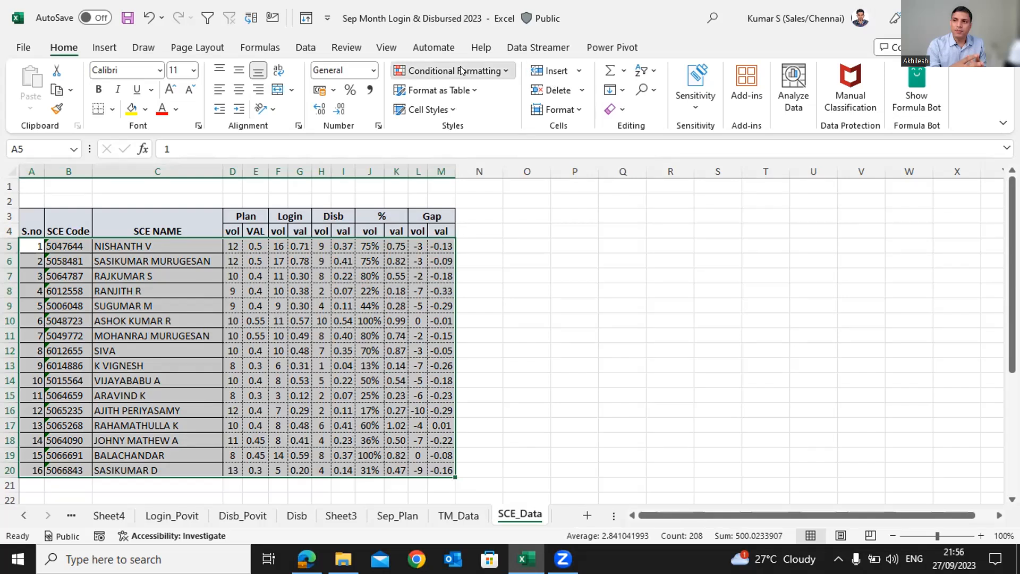
mouse_move(467, 94)
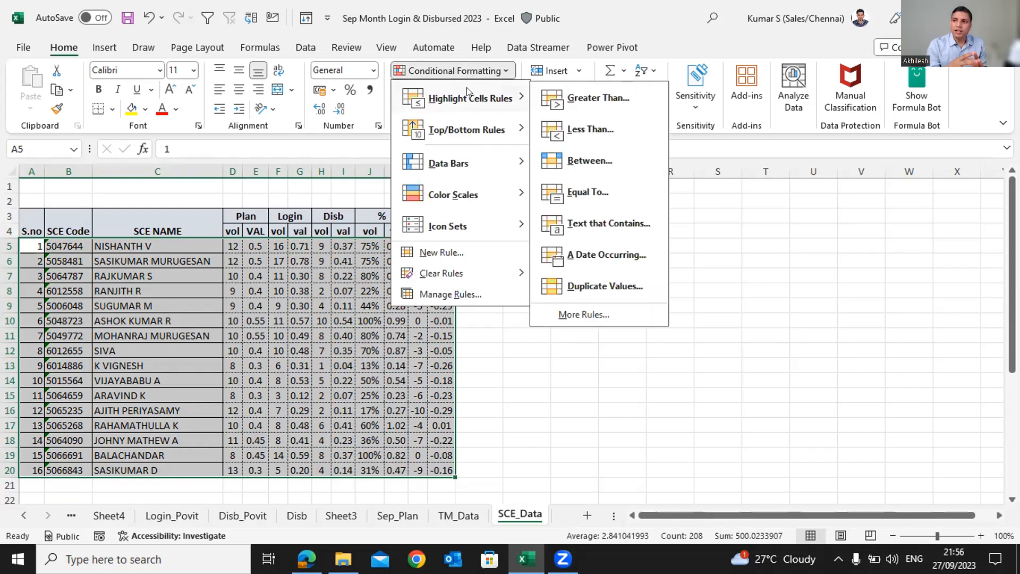
click(446, 254)
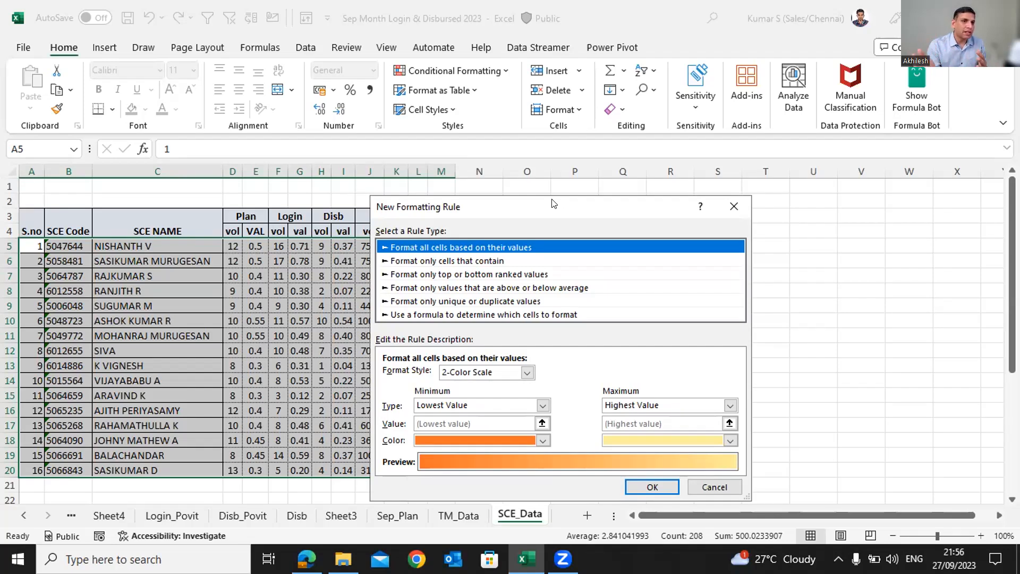
drag(554, 204, 615, 174)
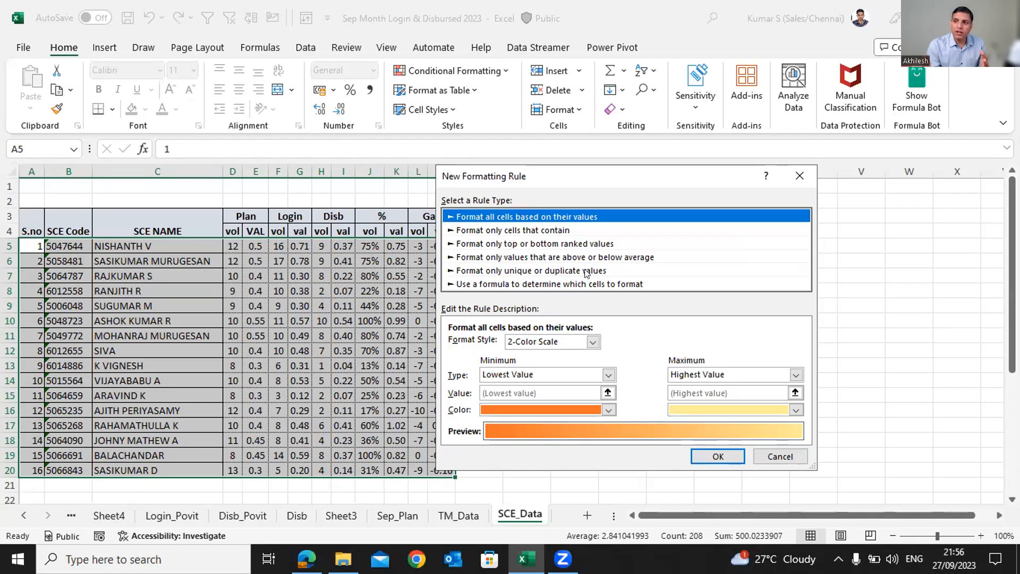
click(585, 284)
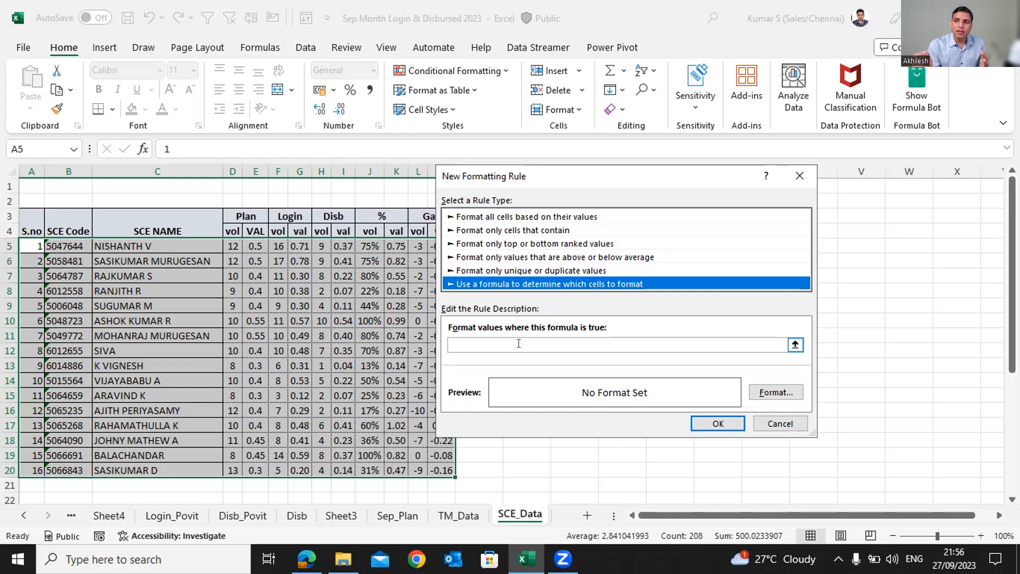
Step: Set the rule's formula to =$H5<8, with only the column reference absolute
click(518, 343)
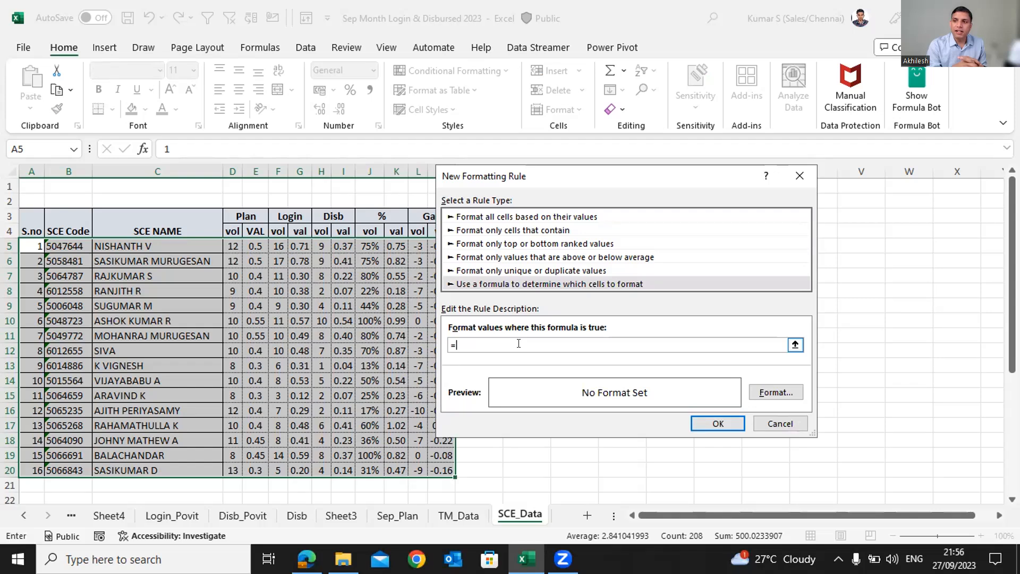
click(318, 244)
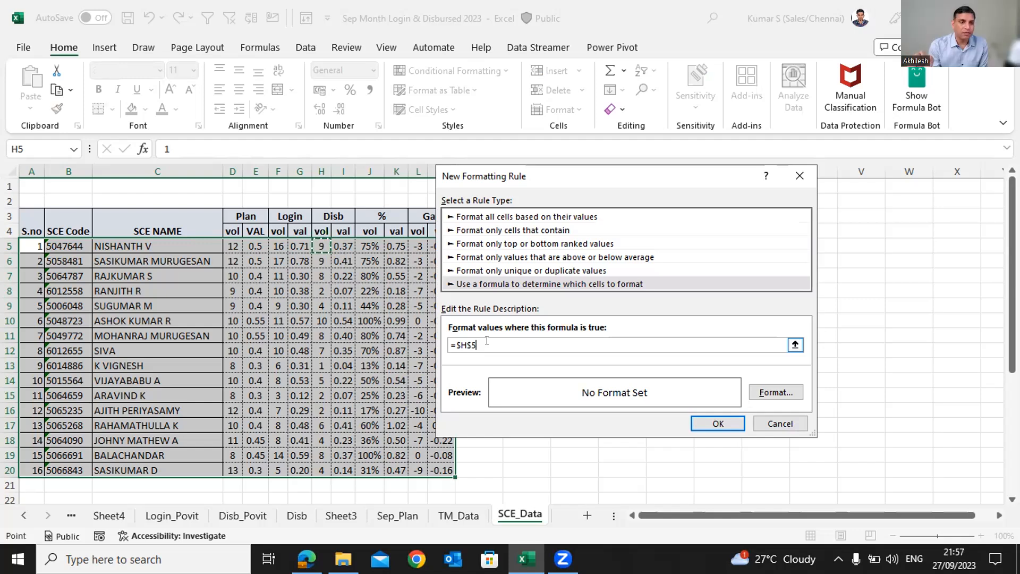
click(471, 348)
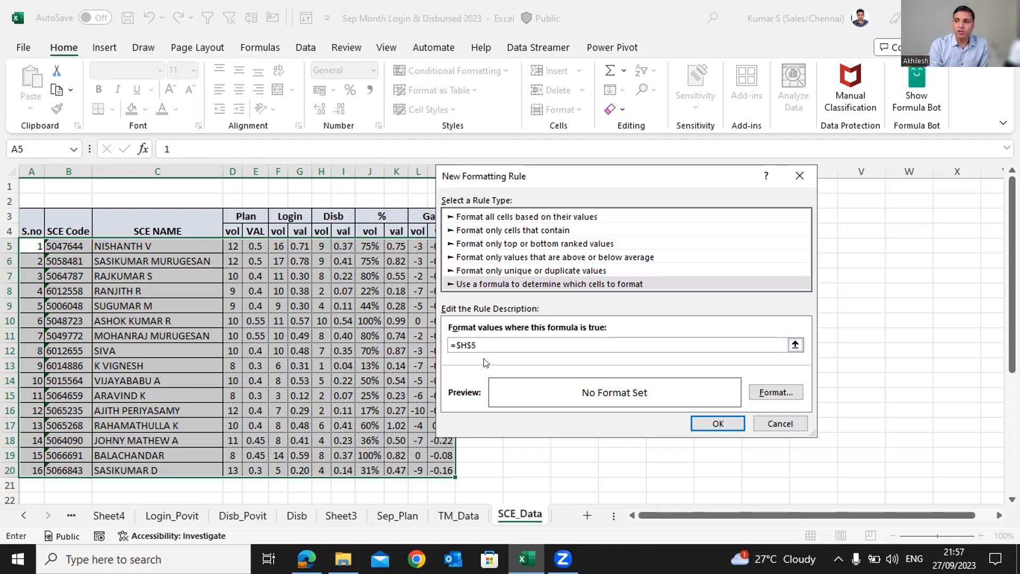
key(BackSpace)
click(476, 341)
text(<8)
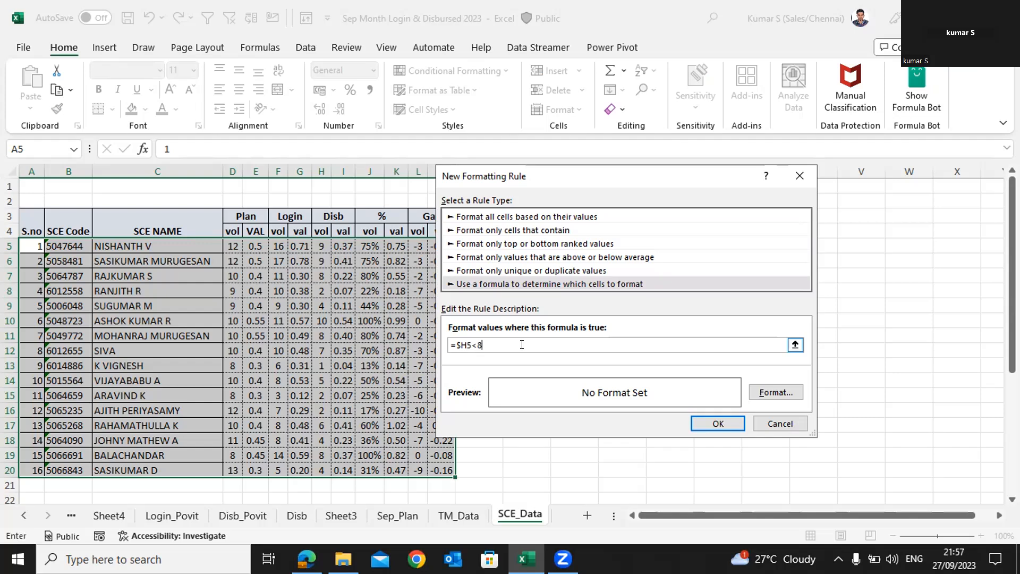
Step: Give the rule a light orange background fill and apply it to the selected data rows
click(771, 392)
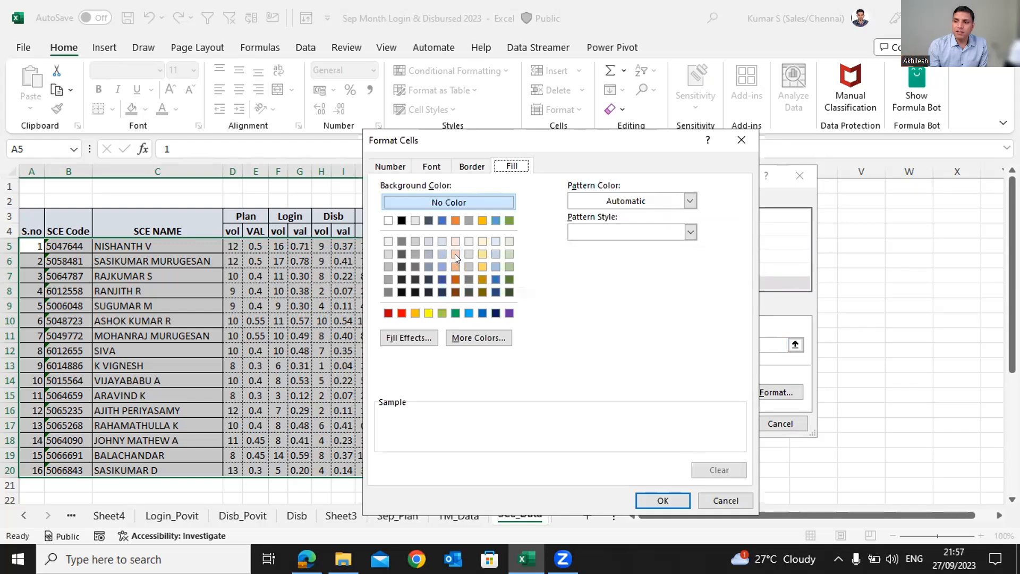
click(455, 254)
click(663, 500)
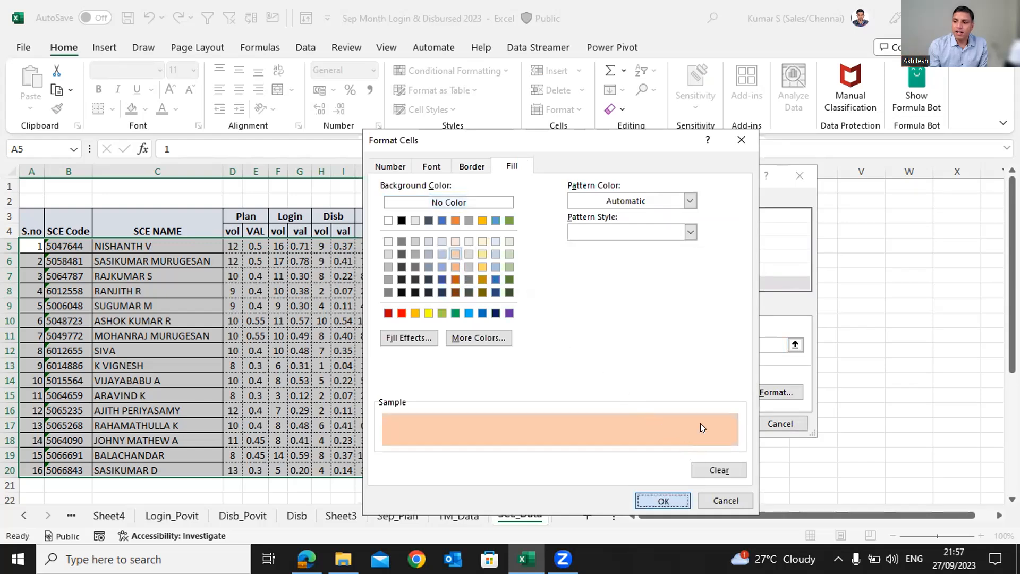
click(717, 423)
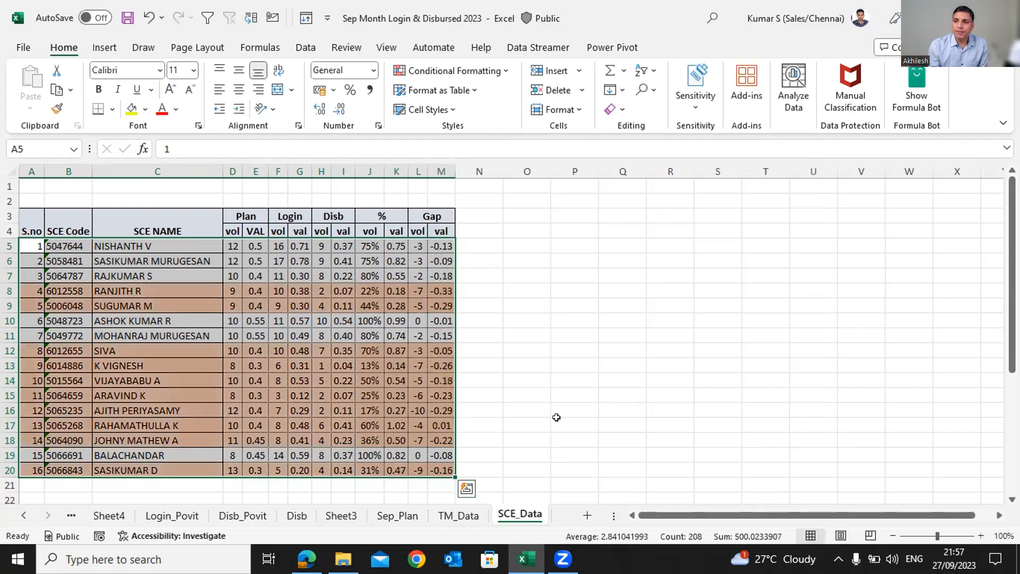
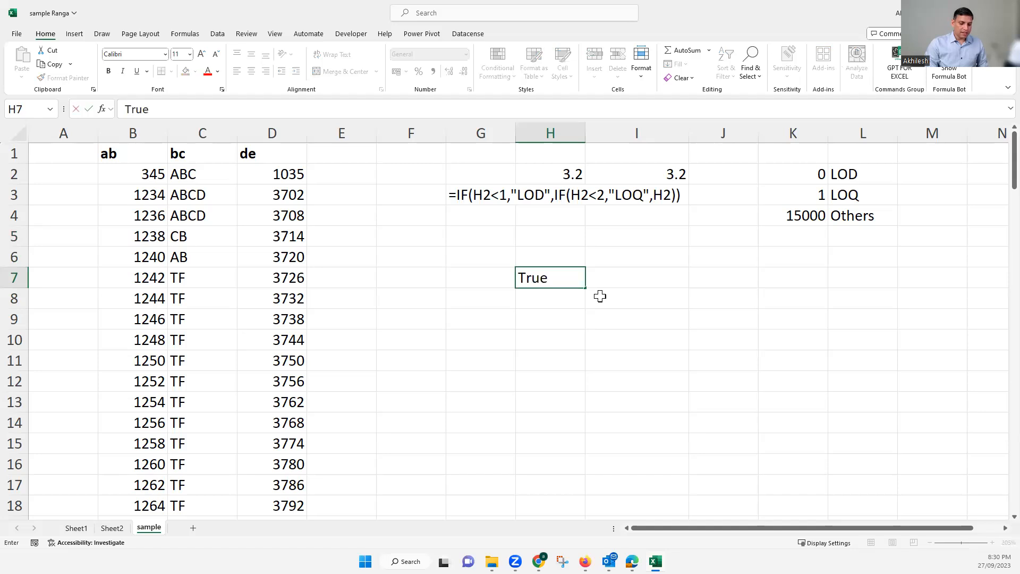
Step: Enter the logical value True in H7 of the sample sheet and select that cell
key(Return)
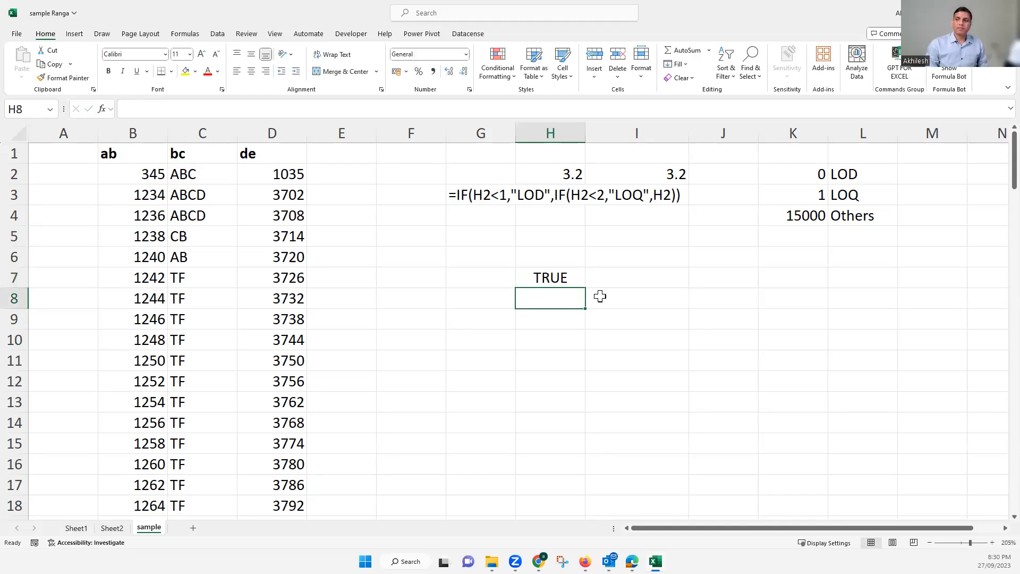
click(546, 276)
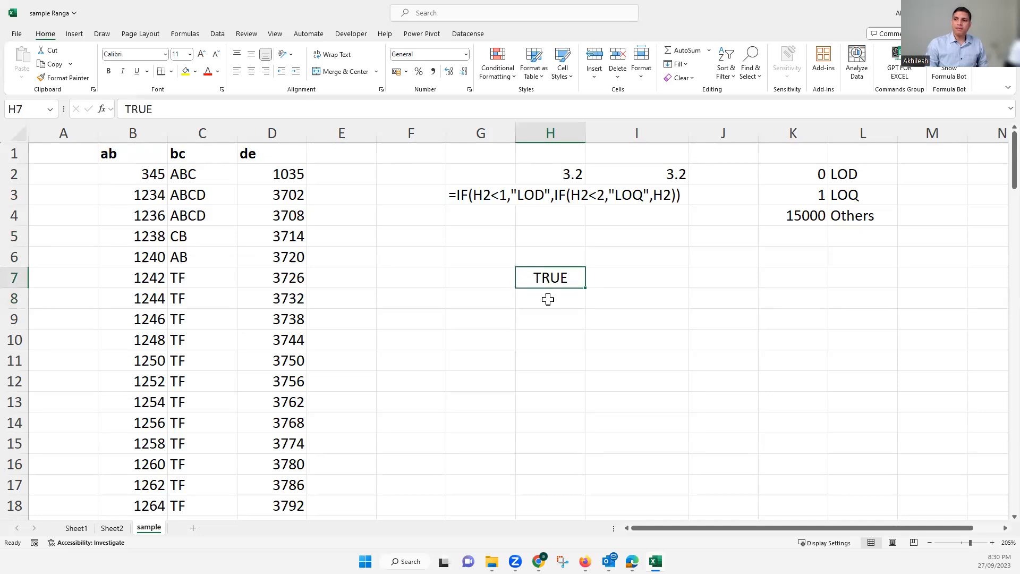
Step: Clear the logical value from H7 on the sample sheet
click(552, 295)
click(538, 336)
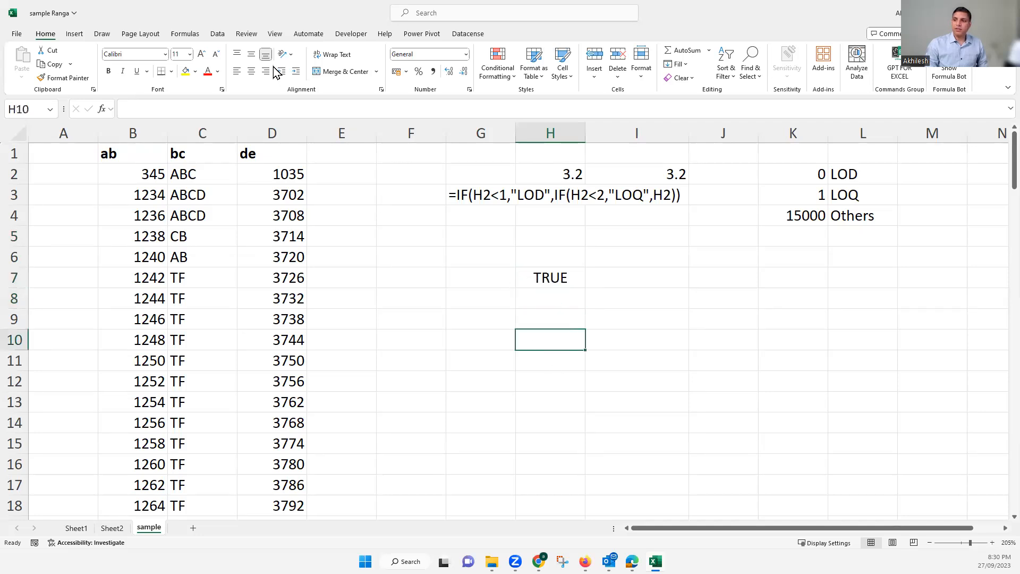
click(549, 280)
key(Delete)
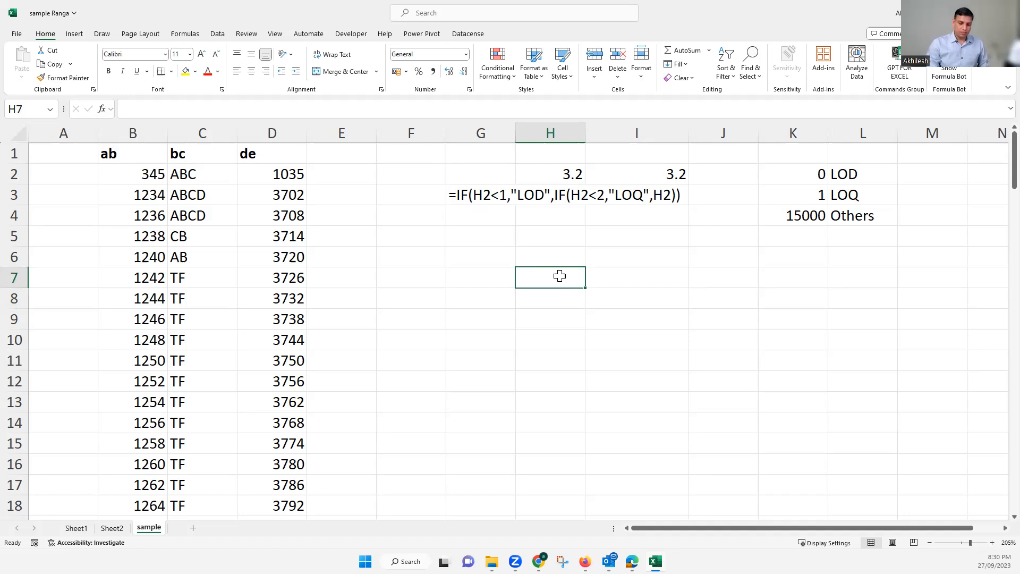
Step: Begin a VLOOKUP formula in H7 with lookup value G7, table B:C, column index 2 and FALSE for an exact match
text(=)
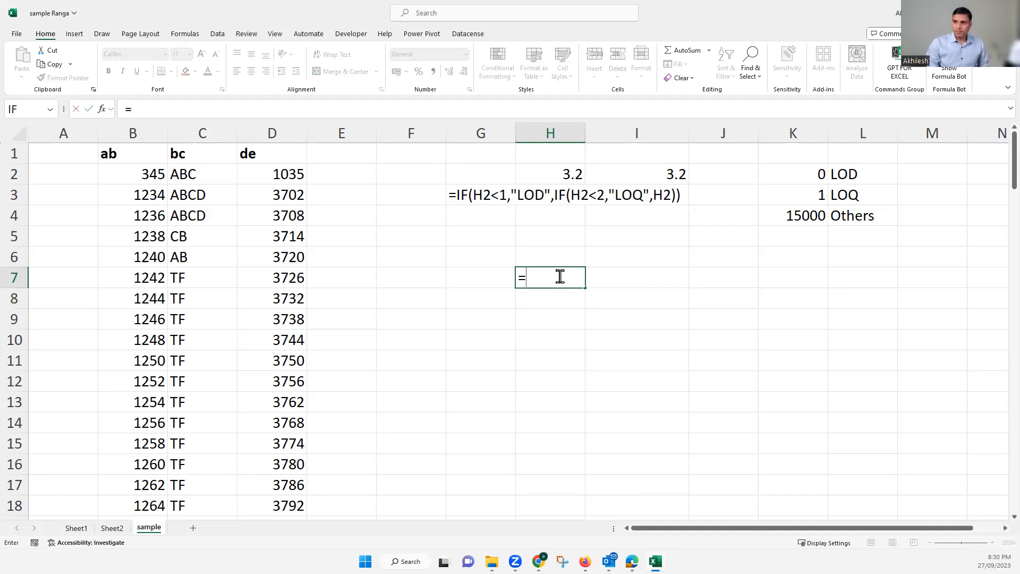
text(VL)
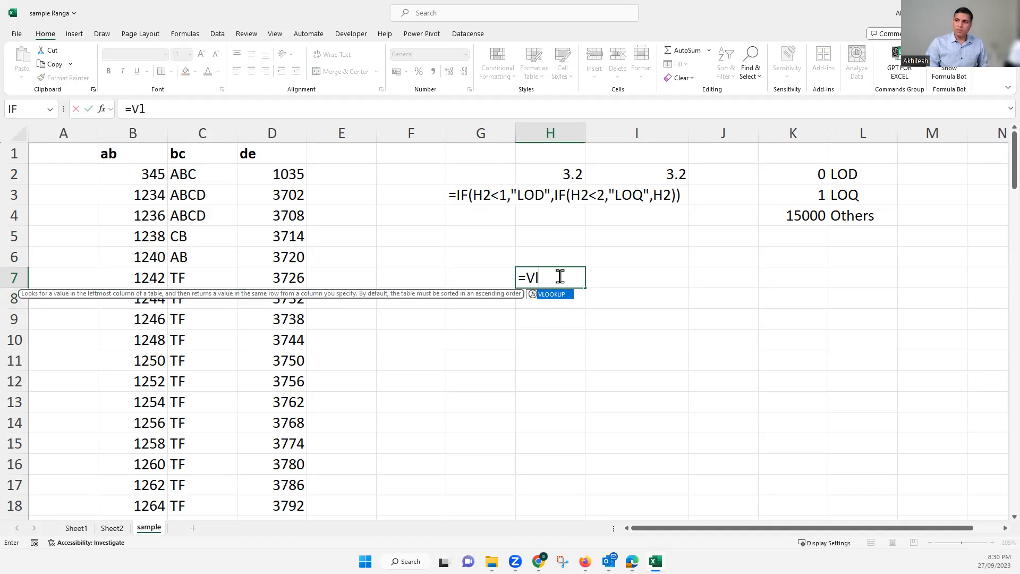
key(Tab)
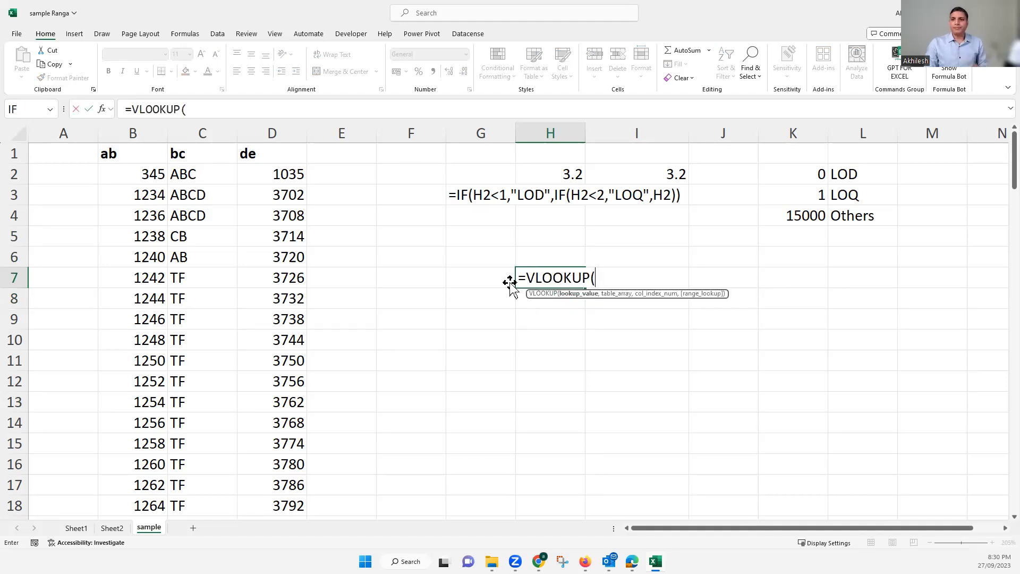
click(470, 284)
text(,)
drag(140, 124, 202, 126)
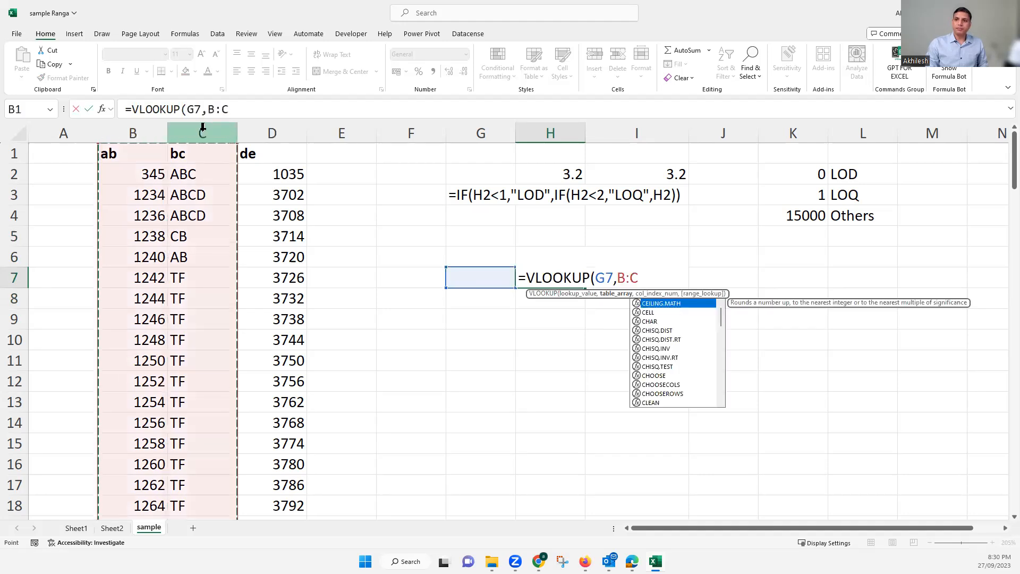
text(,)
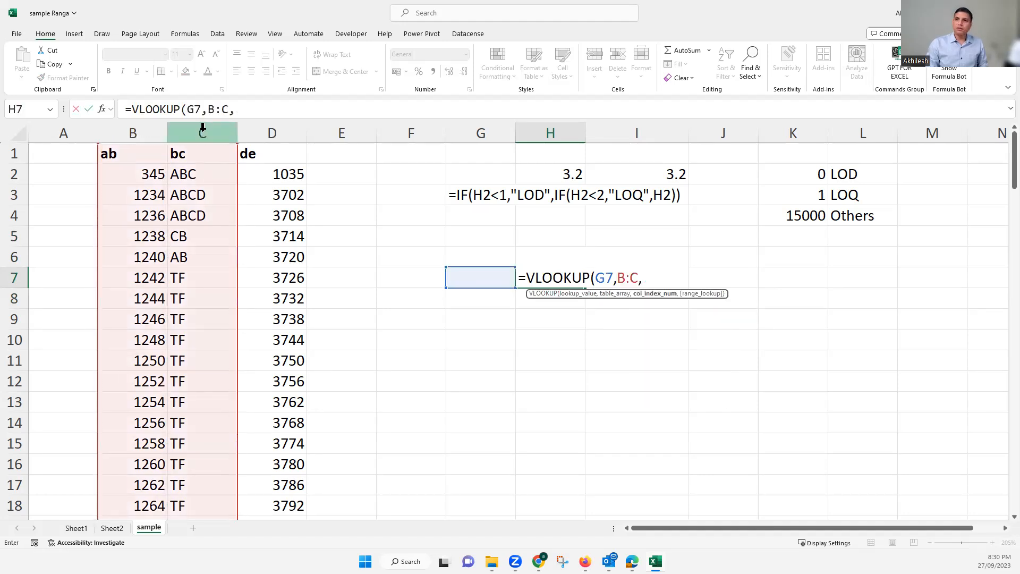
text(2,)
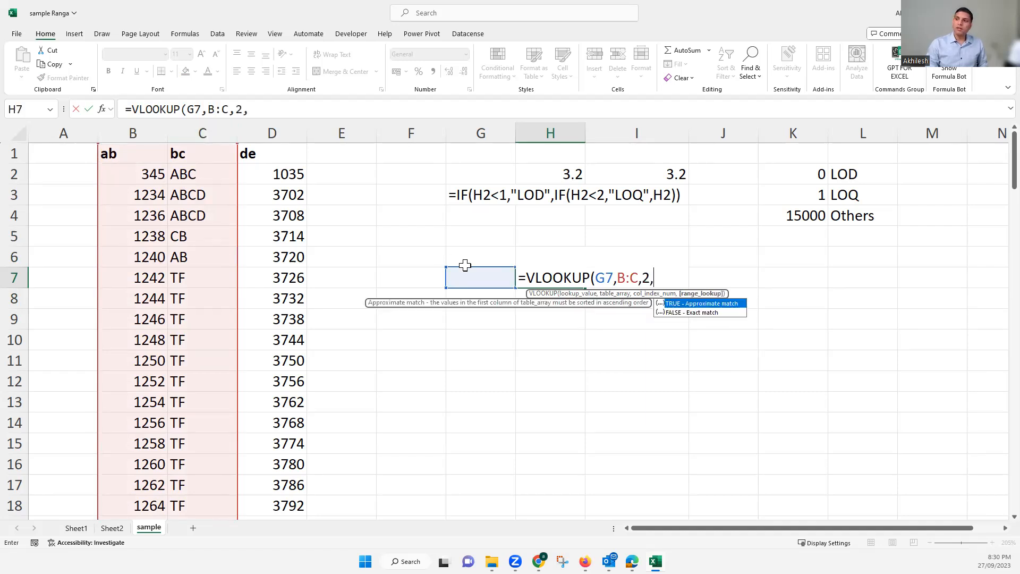
double_click(677, 313)
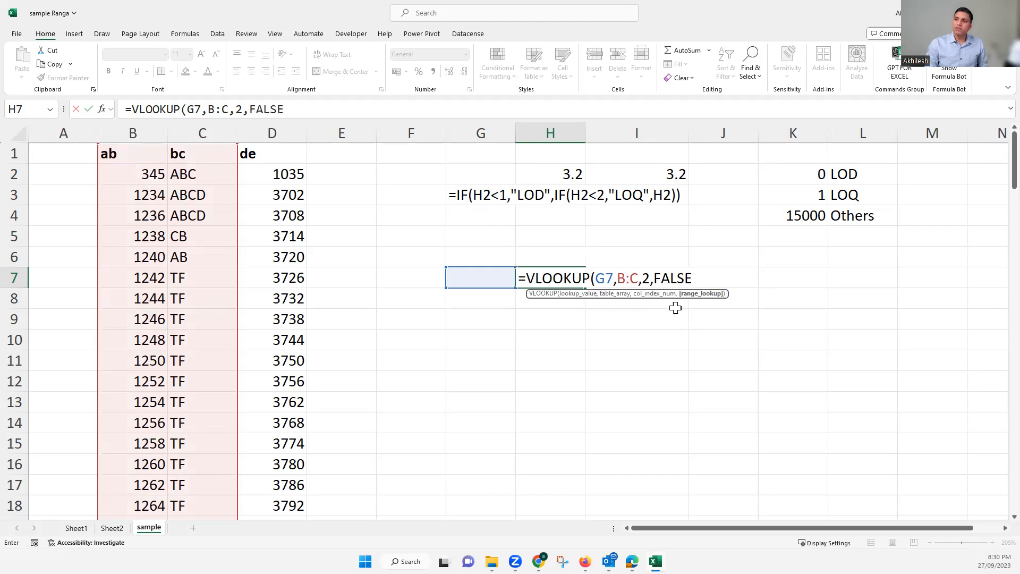
Step: Remove the FALSE argument and commit the formula in H7 as =VLOOKUP(G7,B:C,2,)
drag(655, 276, 693, 276)
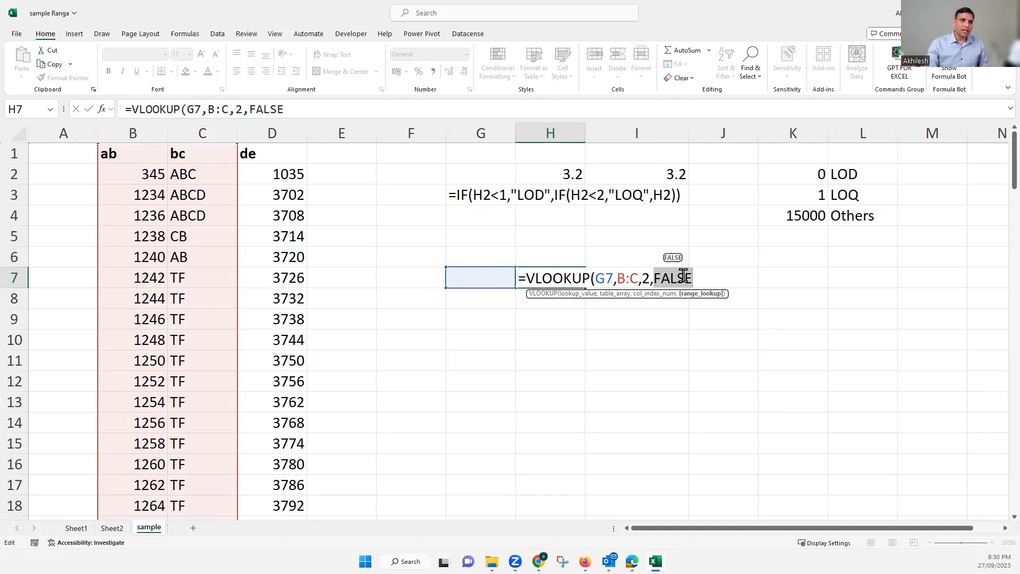
key(BackSpace)
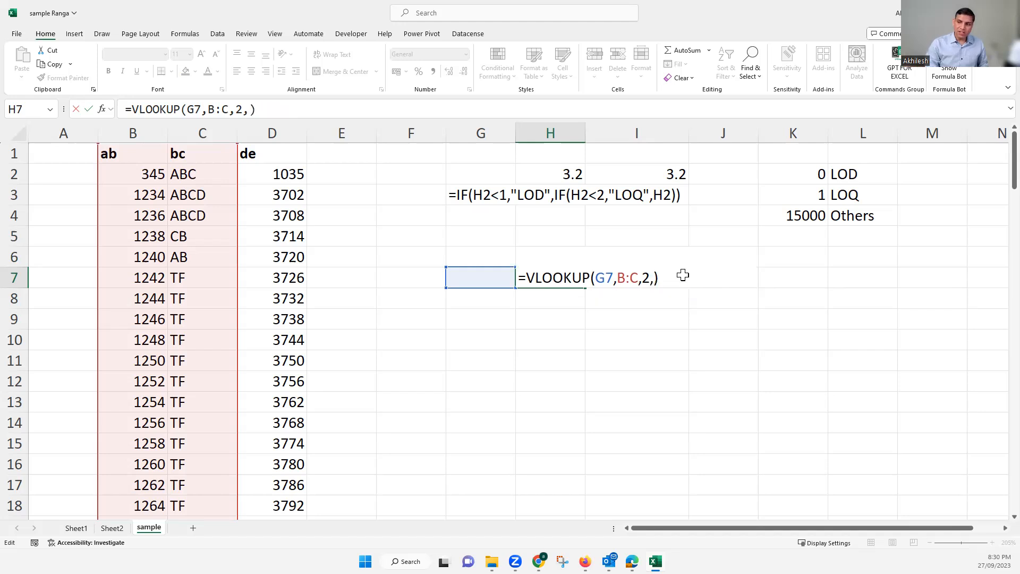
key(Return)
Step: Enter the lookup value 1240 in G7 and select the VLOOKUP result cell H7
click(478, 277)
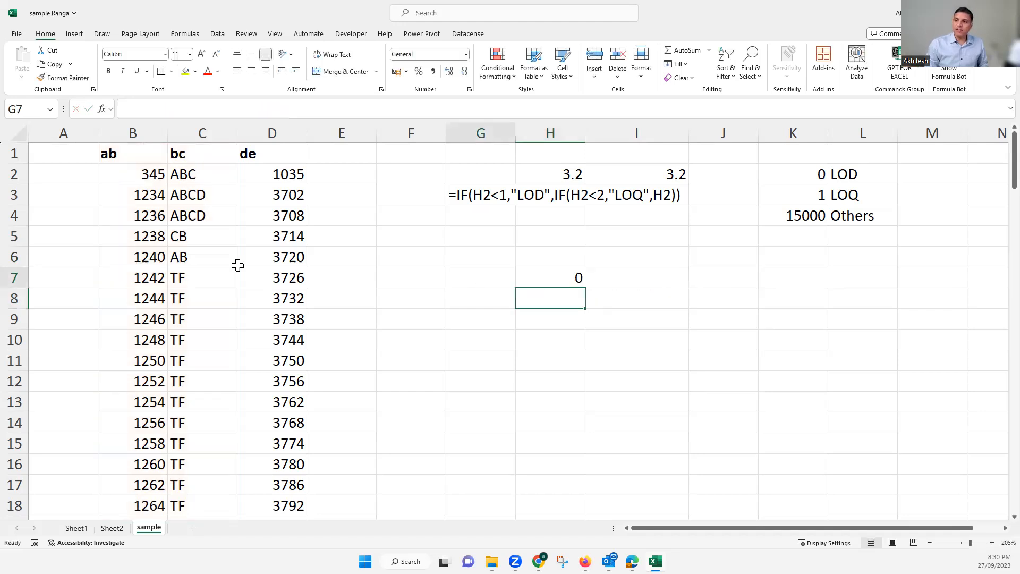
click(153, 255)
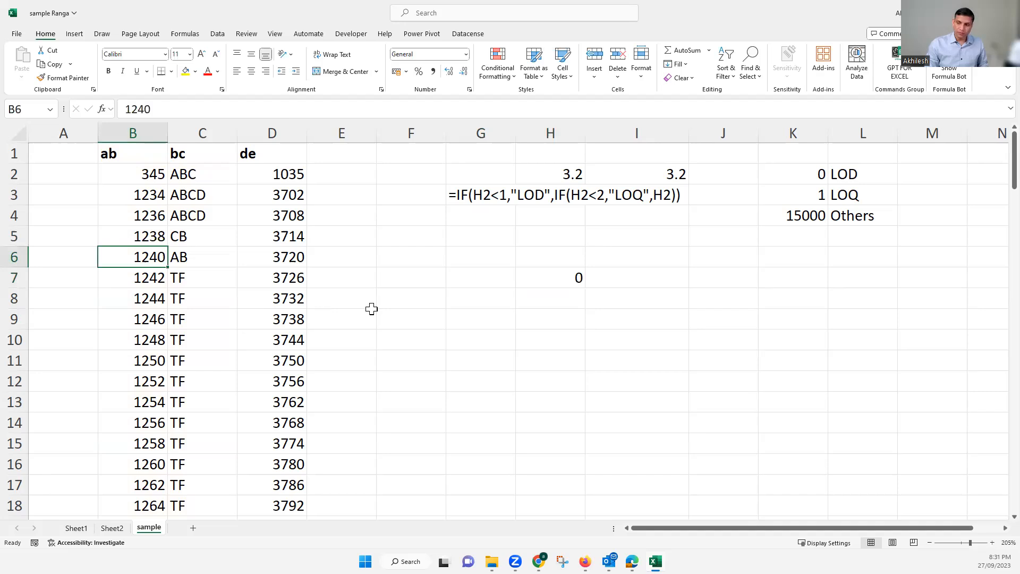
click(499, 272)
text(1240)
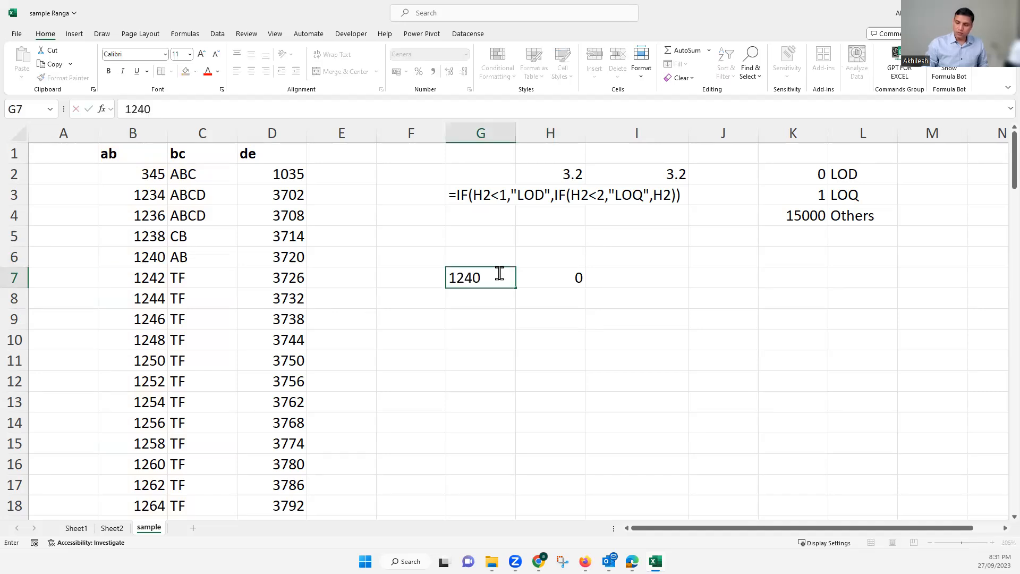
key(Return)
click(578, 272)
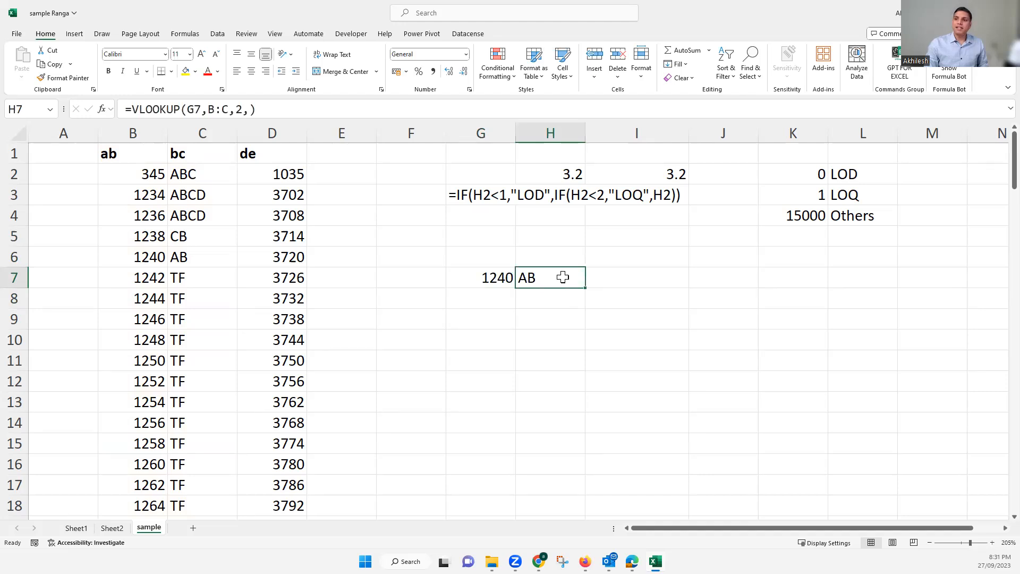
click(250, 110)
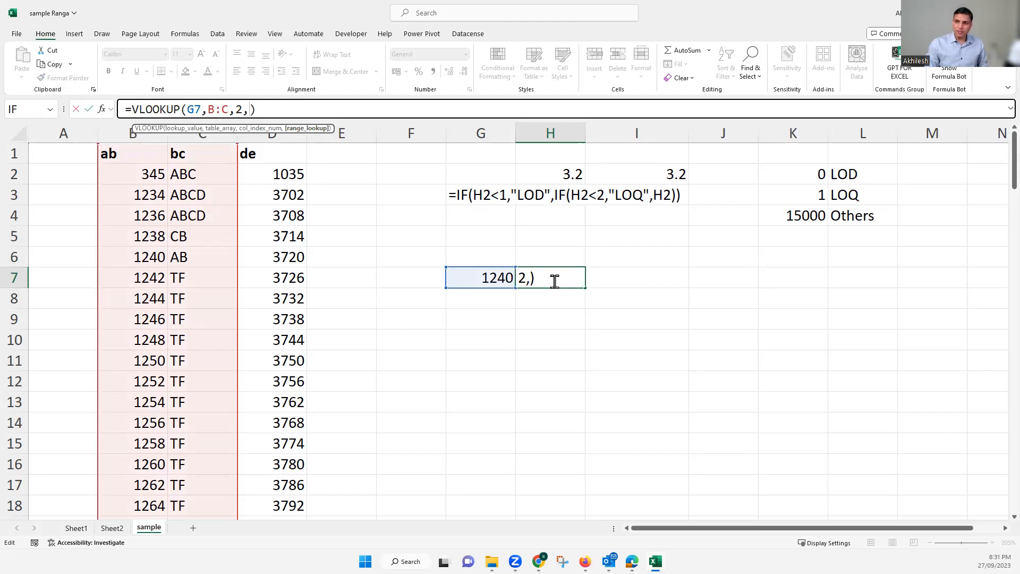
key(BackSpace)
text(,)
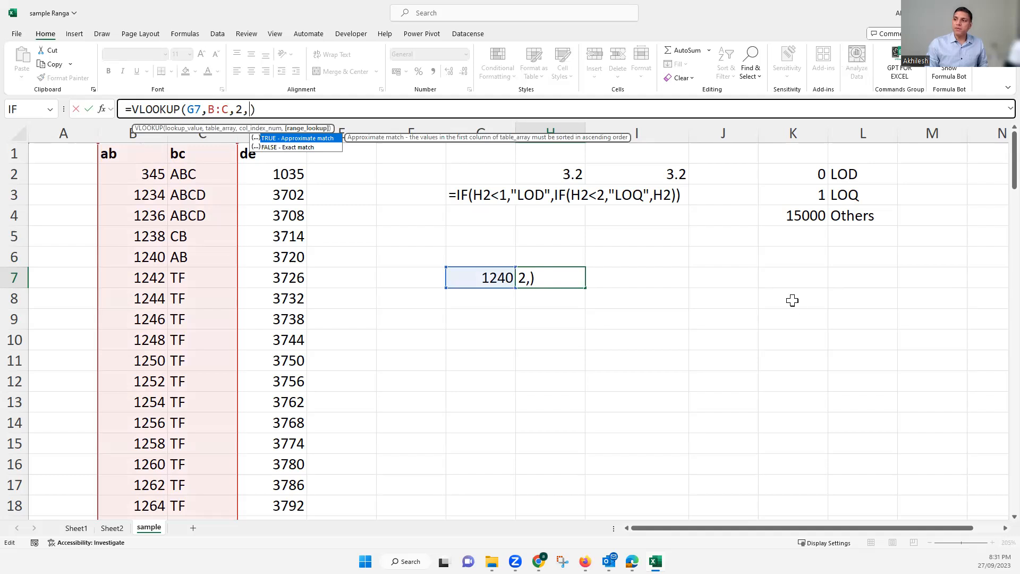
click(792, 277)
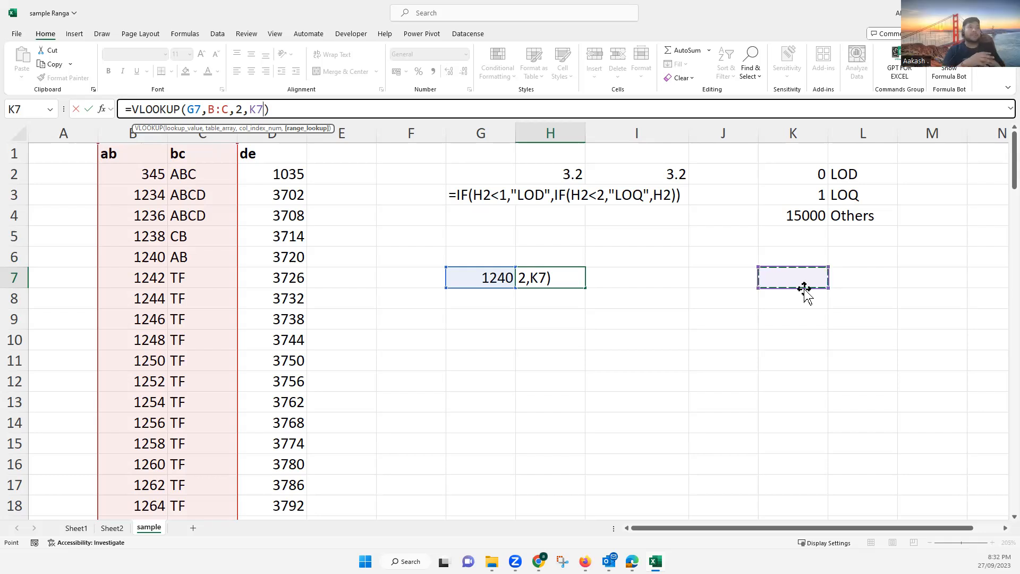
key(Escape)
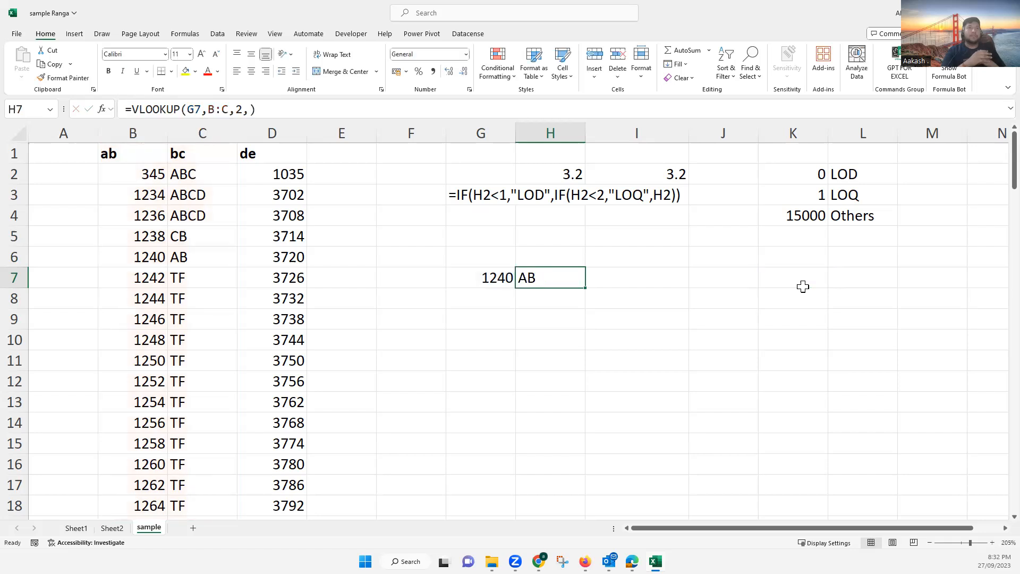
Step: Enter the logical value True in K7 and select that cell
click(795, 280)
text(Tr)
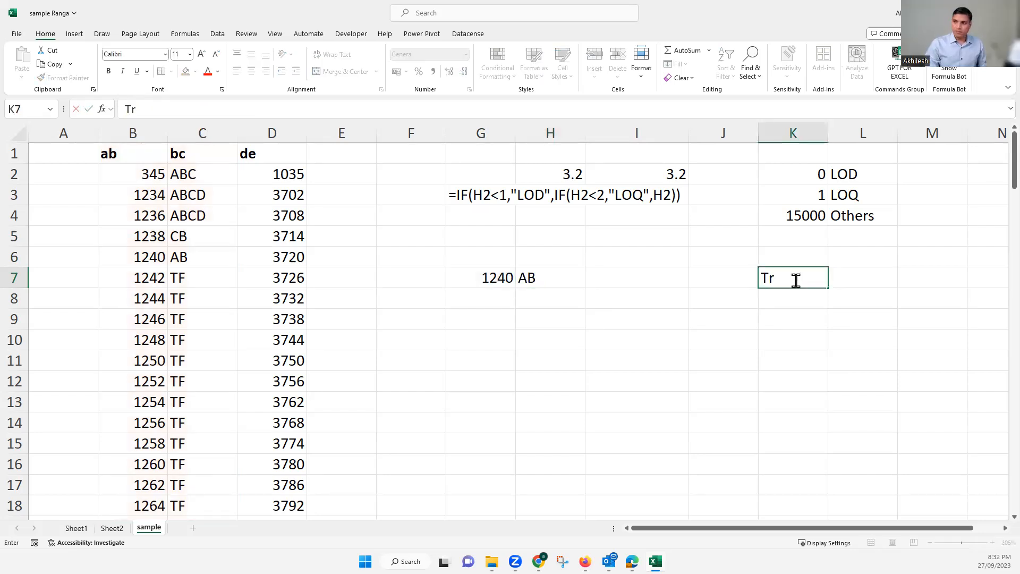
text(ue)
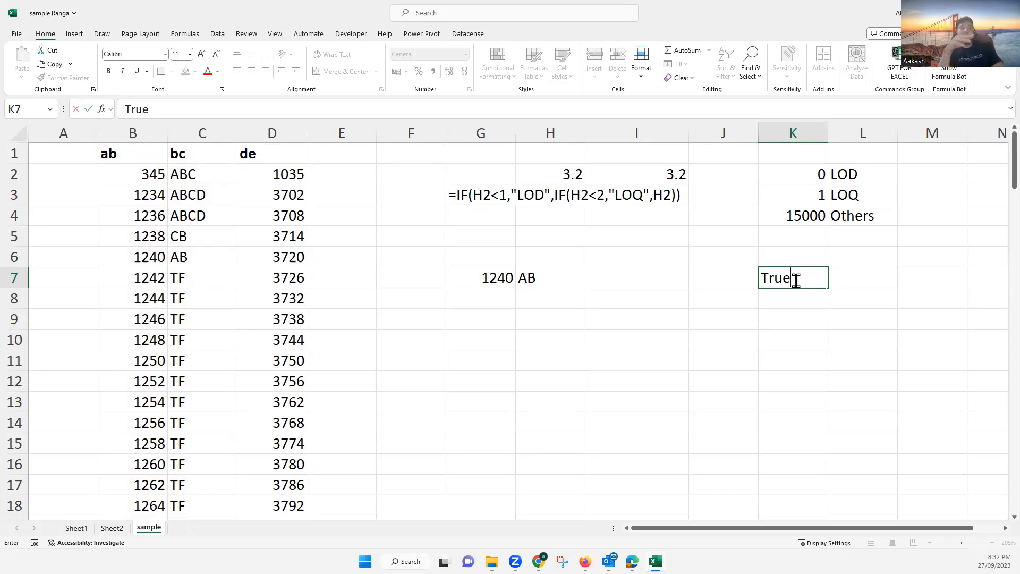
key(Return)
click(812, 277)
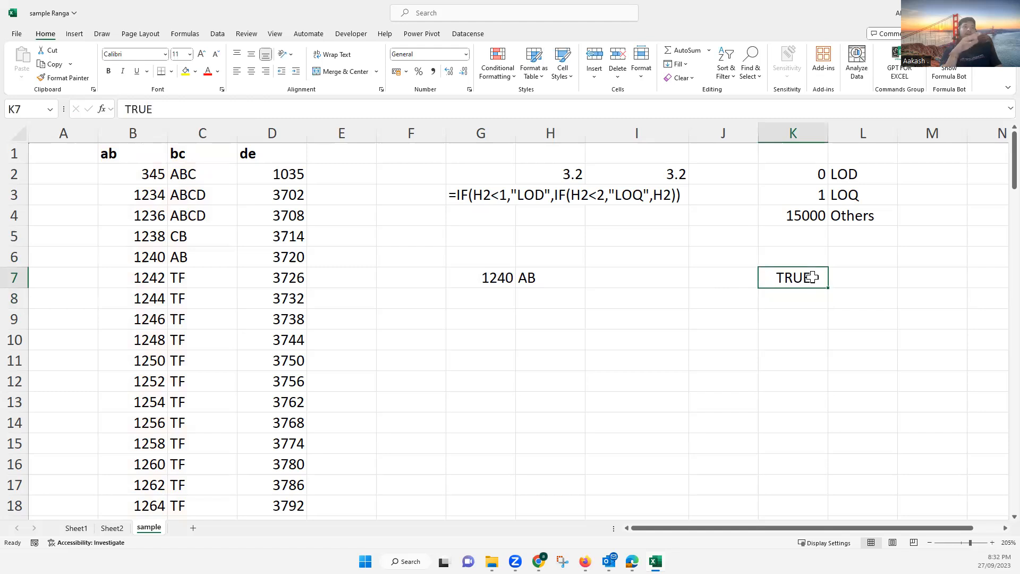
Step: Enter True as text in I10 by prefixing it with an apostrophe
click(607, 340)
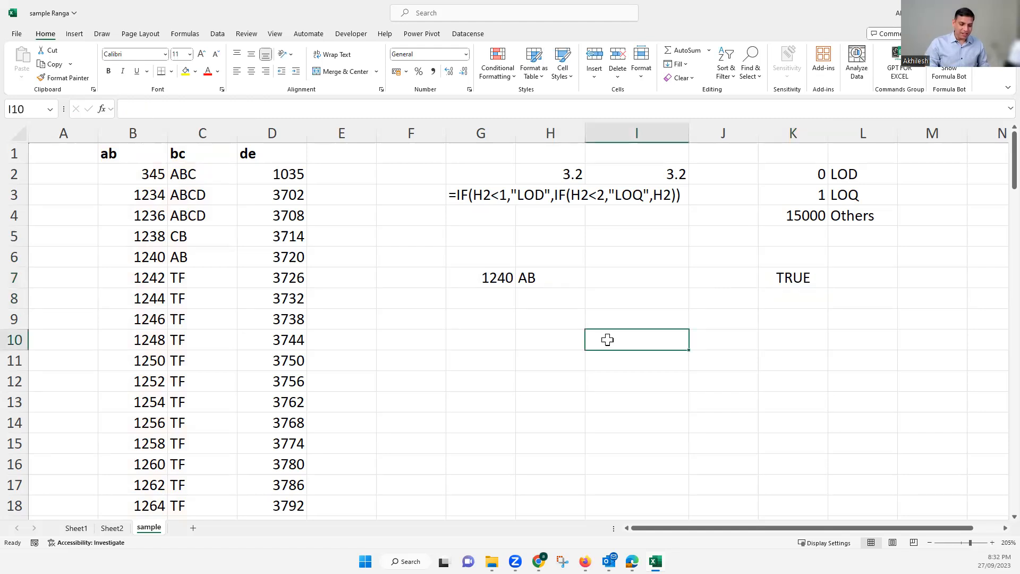
text(')
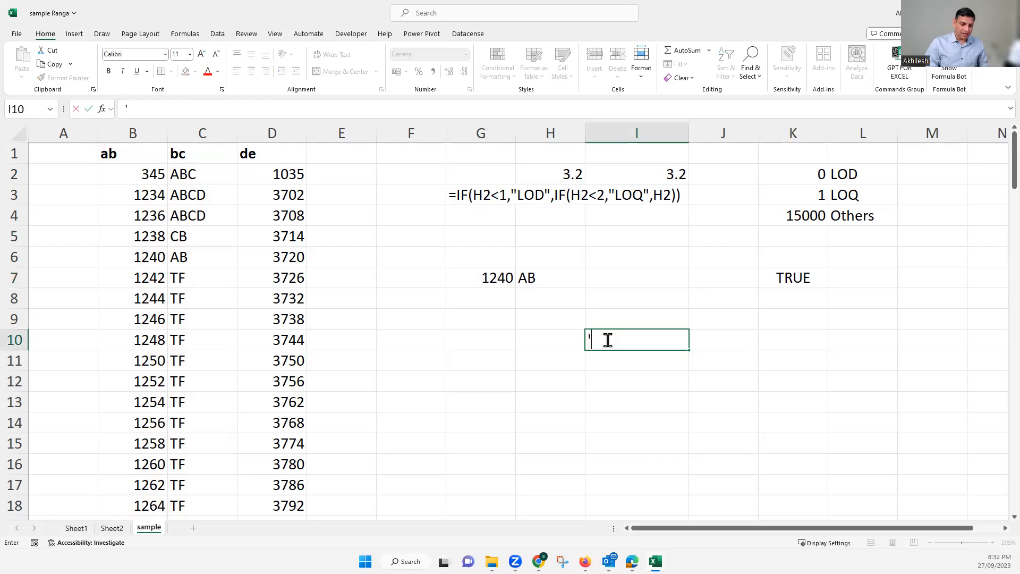
text(True)
key(Return)
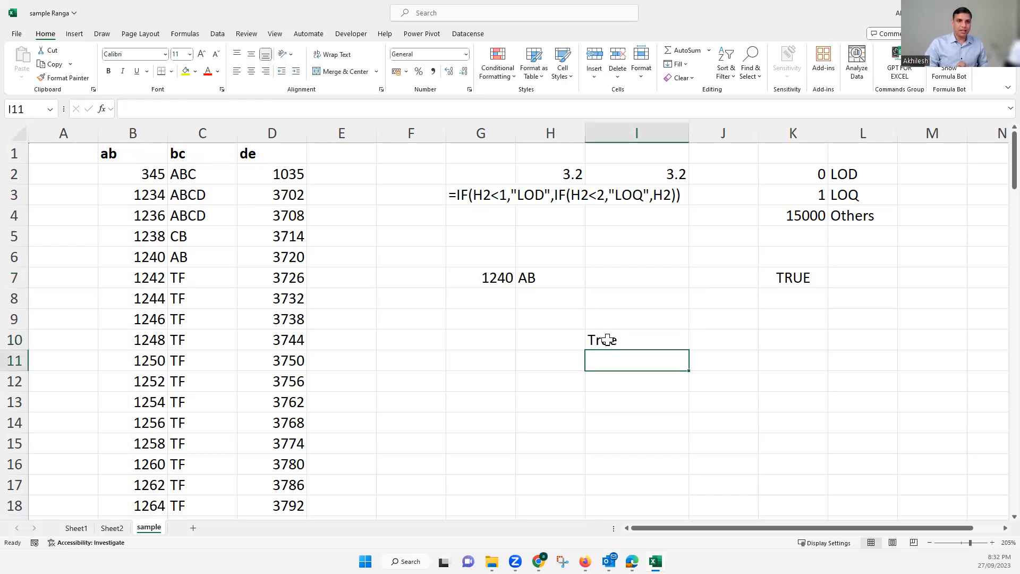
Step: Enter the formula =TRUE() in I11
text(=)
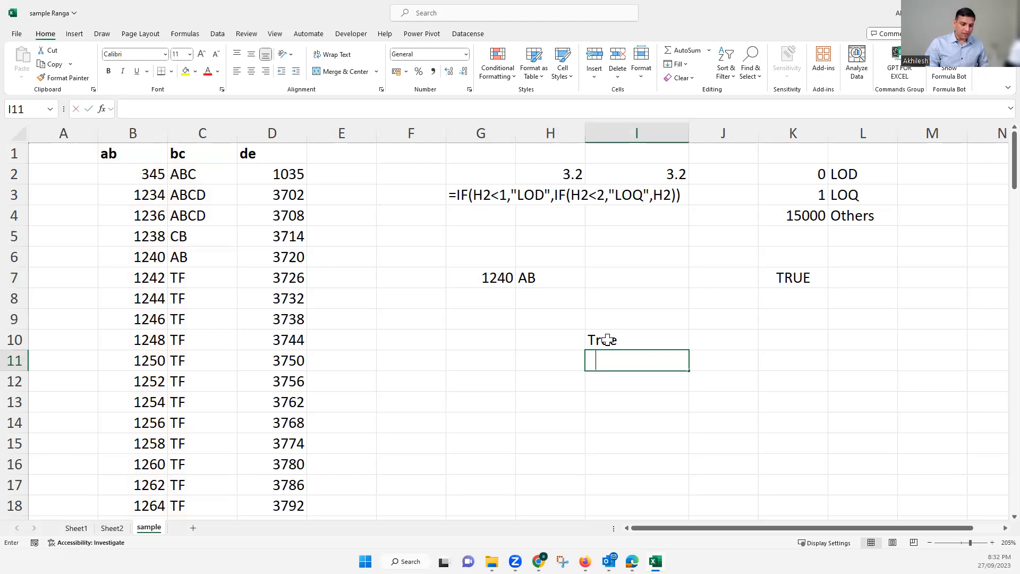
text(true)
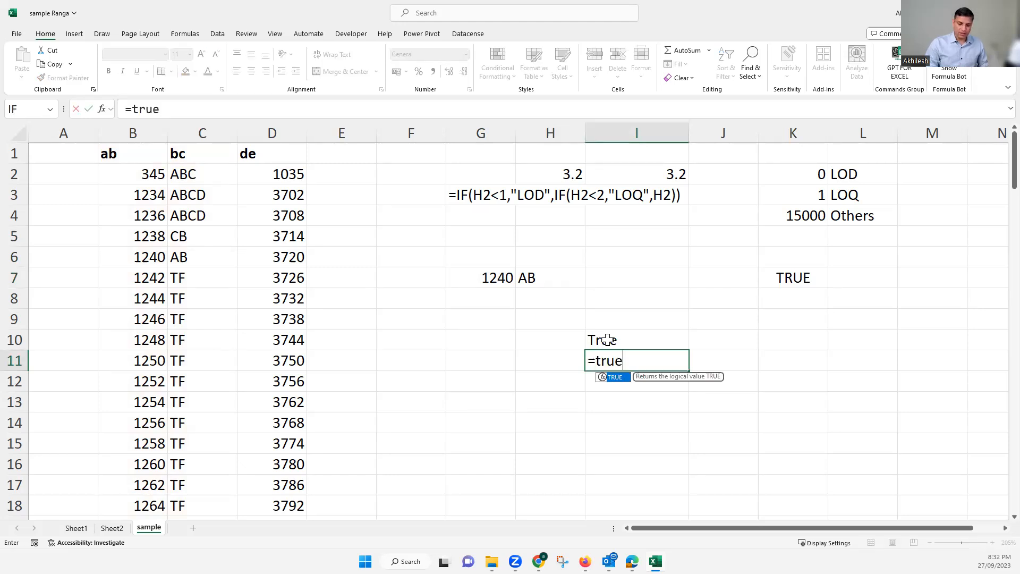
text(())
key(Return)
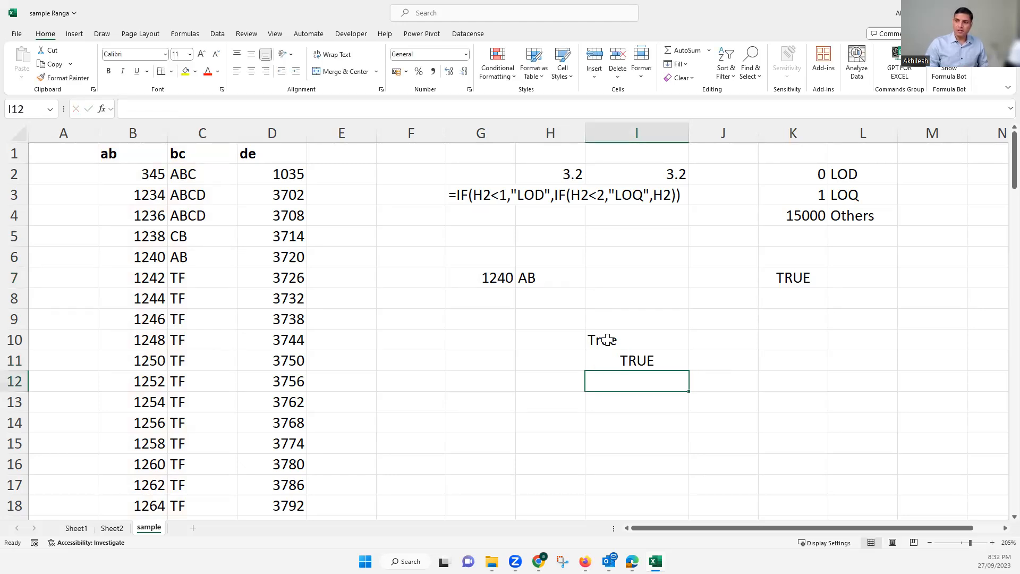
Step: Compare the contents of I10 and I11 to distinguish the text entry from the logical function
click(629, 340)
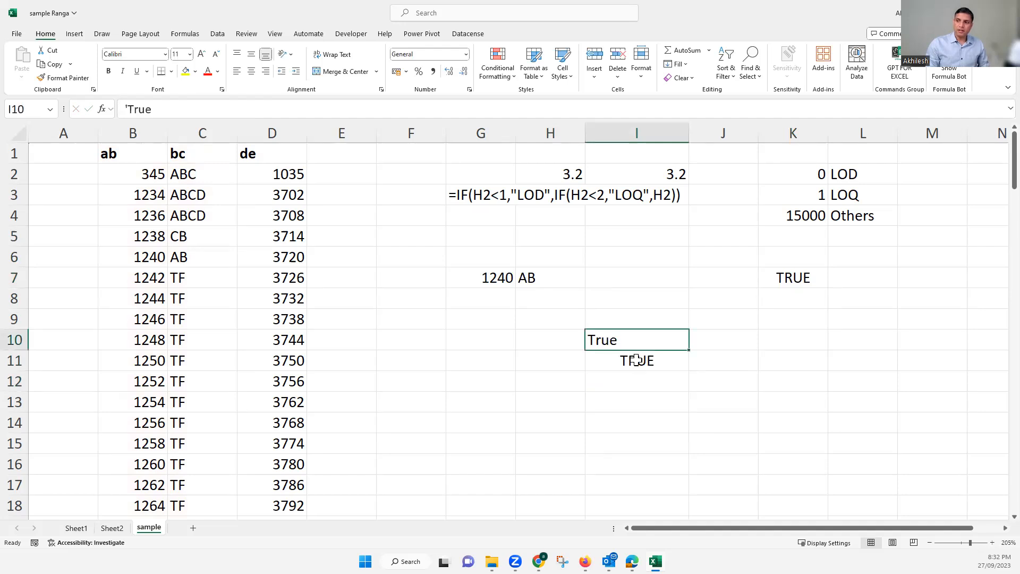
click(632, 360)
click(630, 340)
click(633, 360)
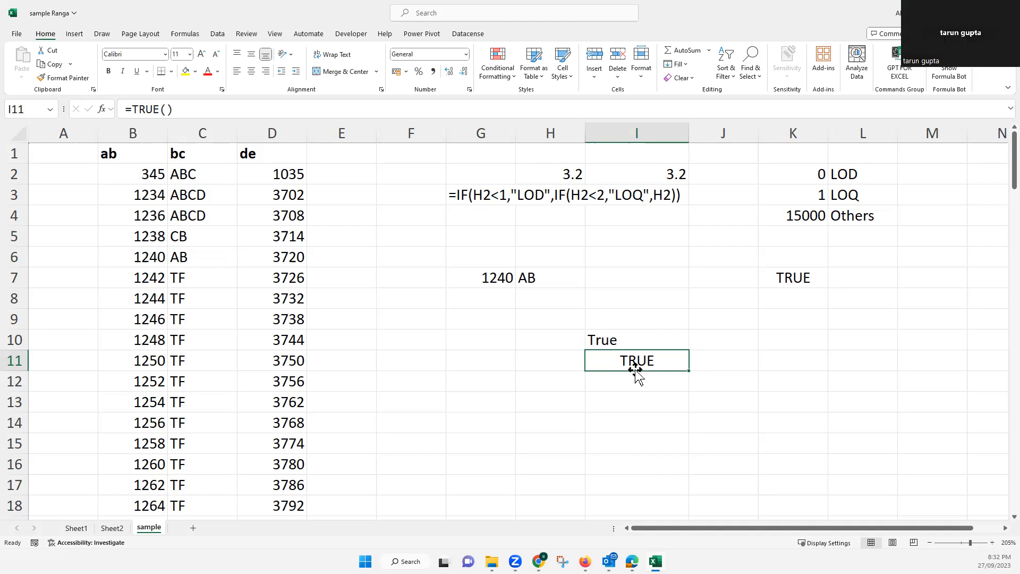
key(Up)
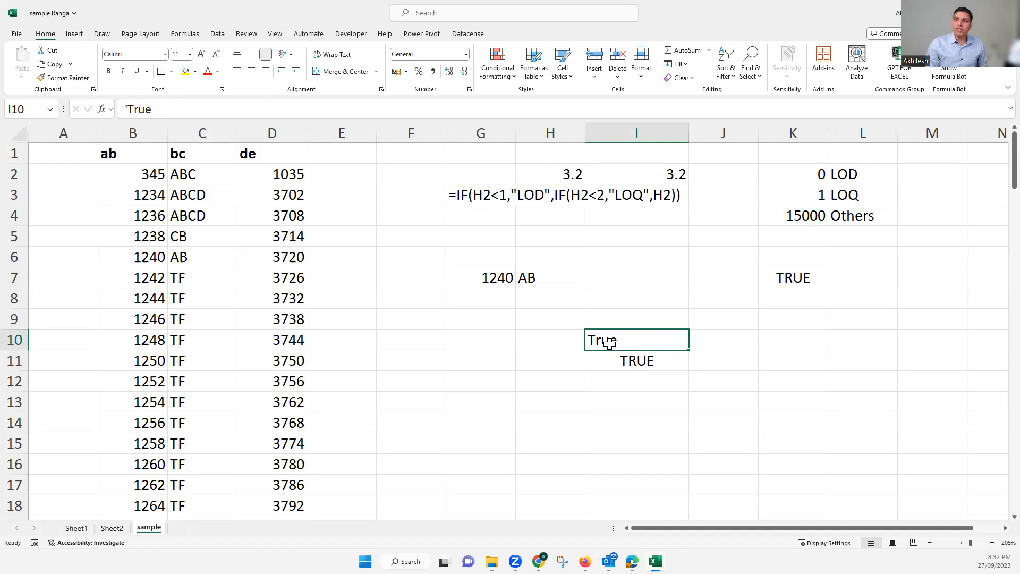
Step: Use I10 as the range lookup argument of the VLOOKUP formula in H7
click(552, 277)
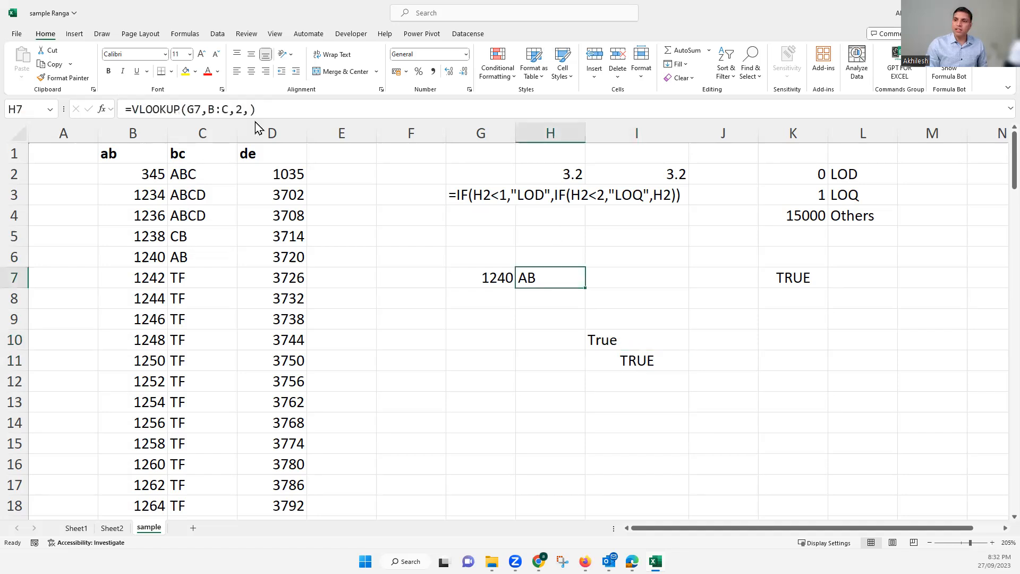
click(248, 109)
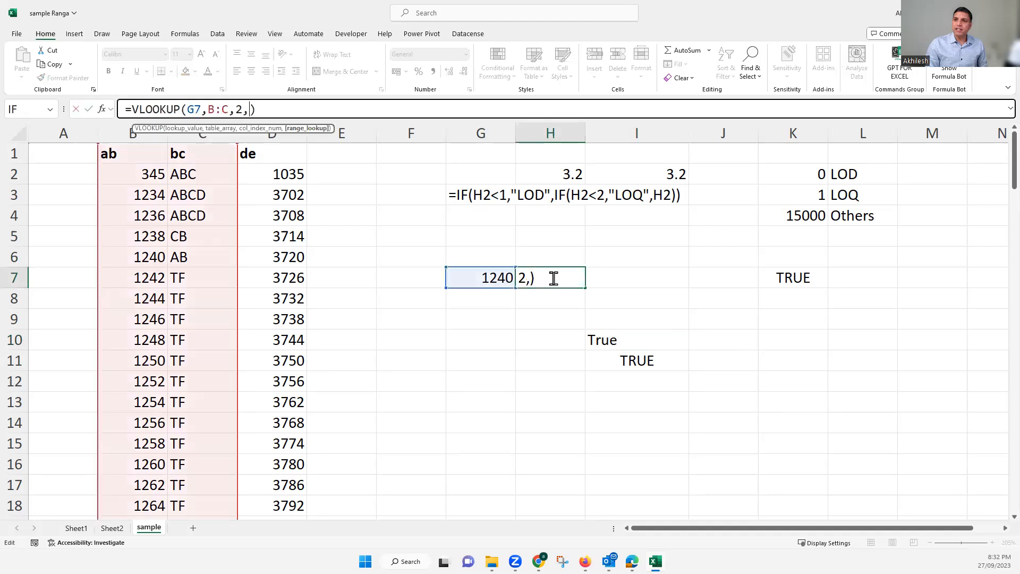
click(613, 339)
key(Return)
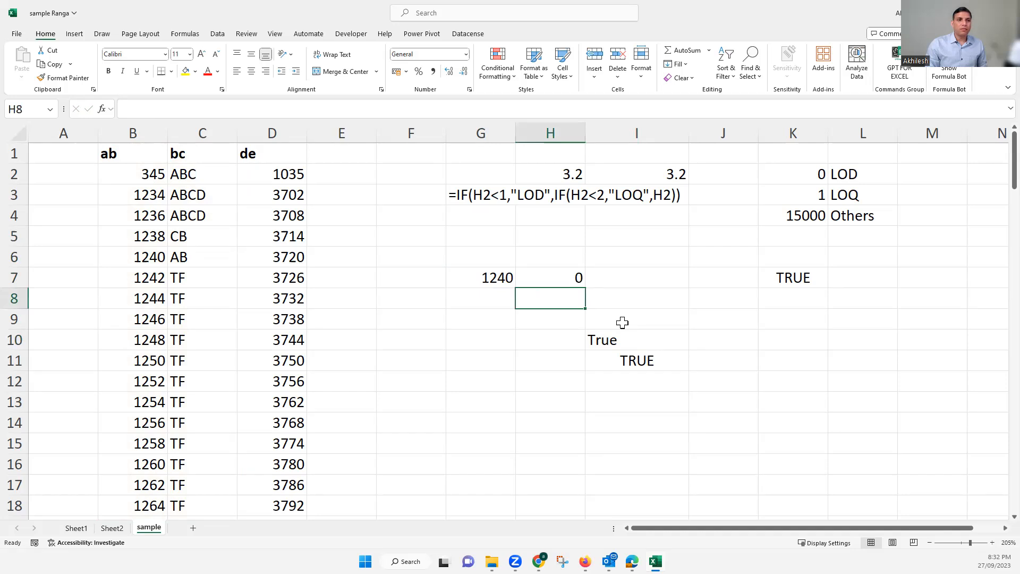
Step: Open the text entry in I10 for editing and select its contents
click(624, 357)
click(619, 343)
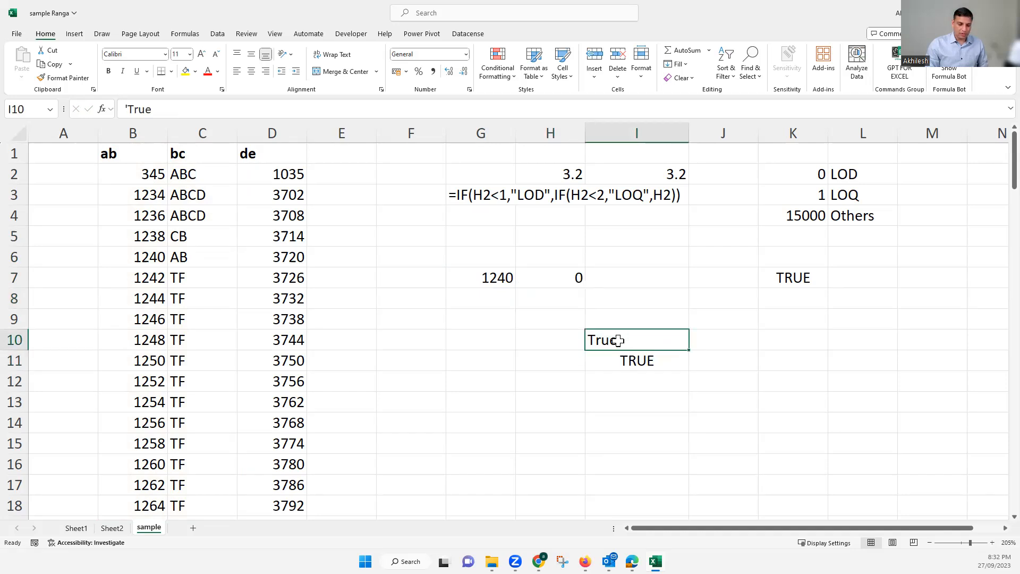
drag(153, 104, 129, 110)
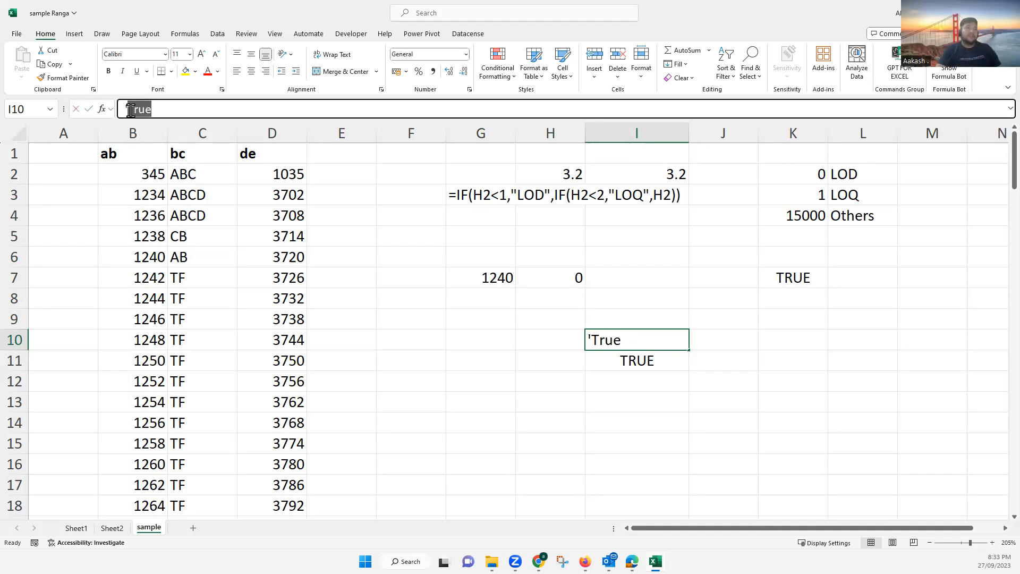
Step: Change the text value in cell I10 to False, keeping it stored as text
text(False)
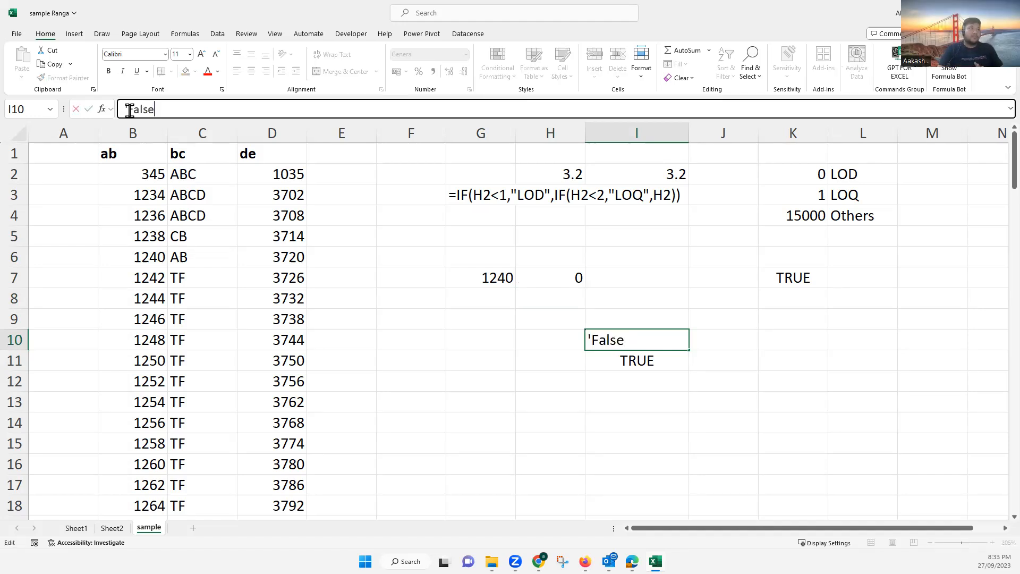
key(Return)
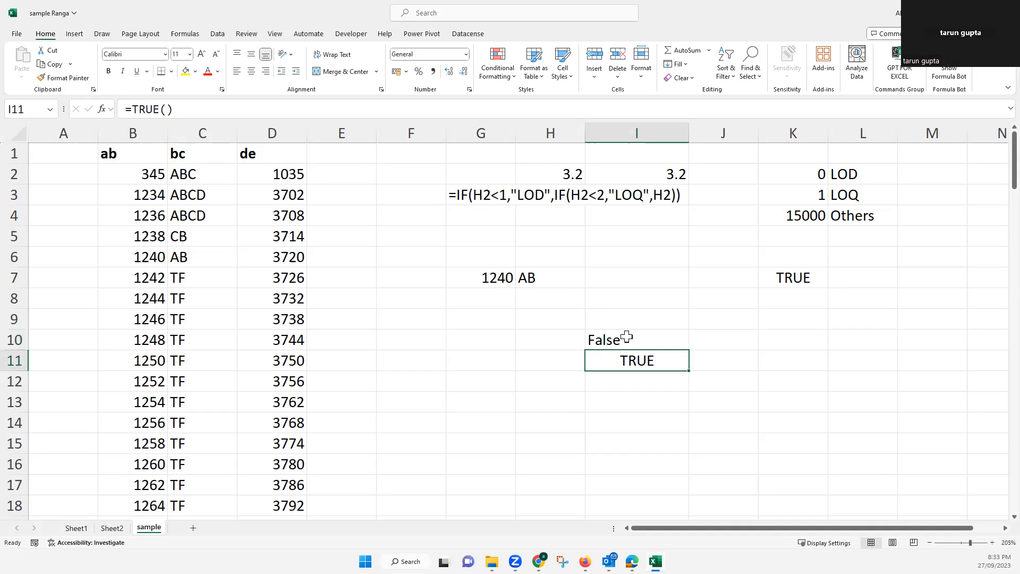
key(Up)
Step: Replace the I10 reference in H7's VLOOKUP formula with the quoted text "False" as the range_lookup argument
click(530, 275)
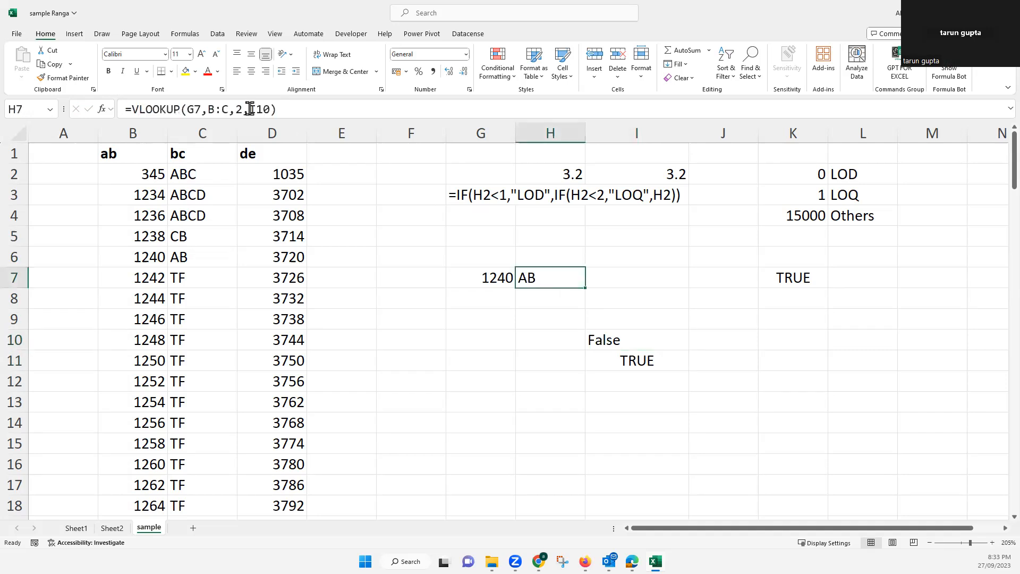
double_click(264, 111)
text(")
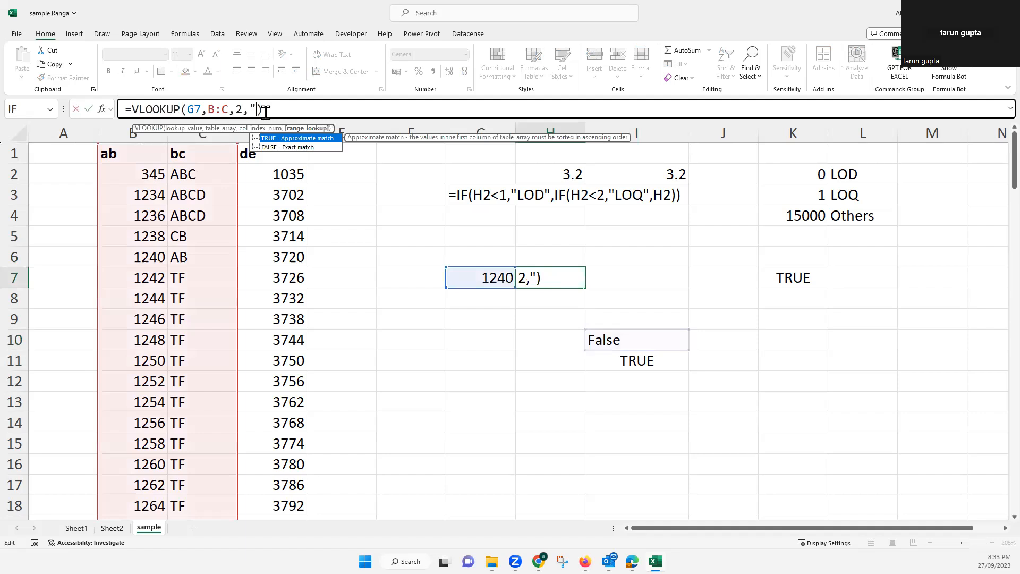
text(False")
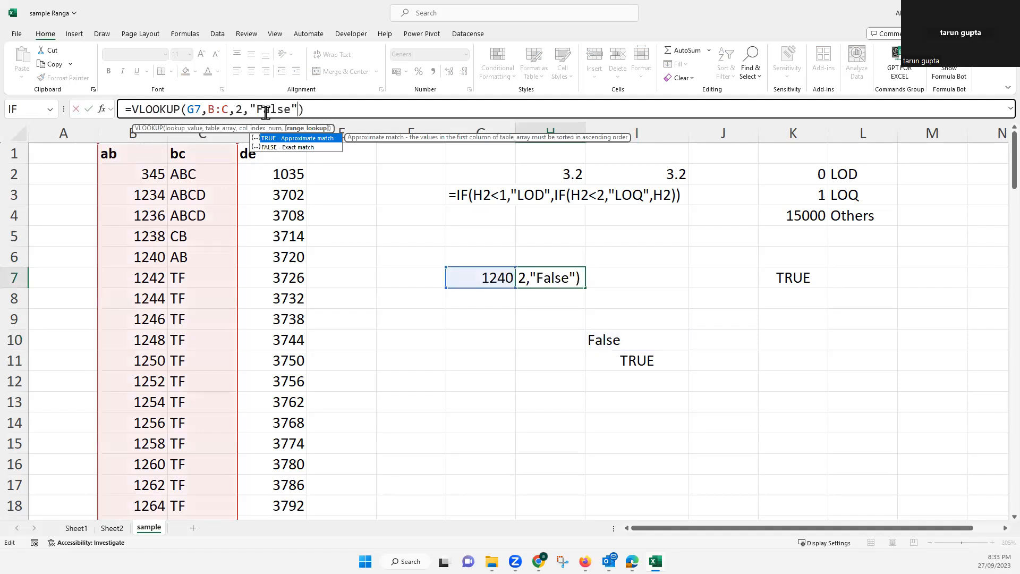
key(Return)
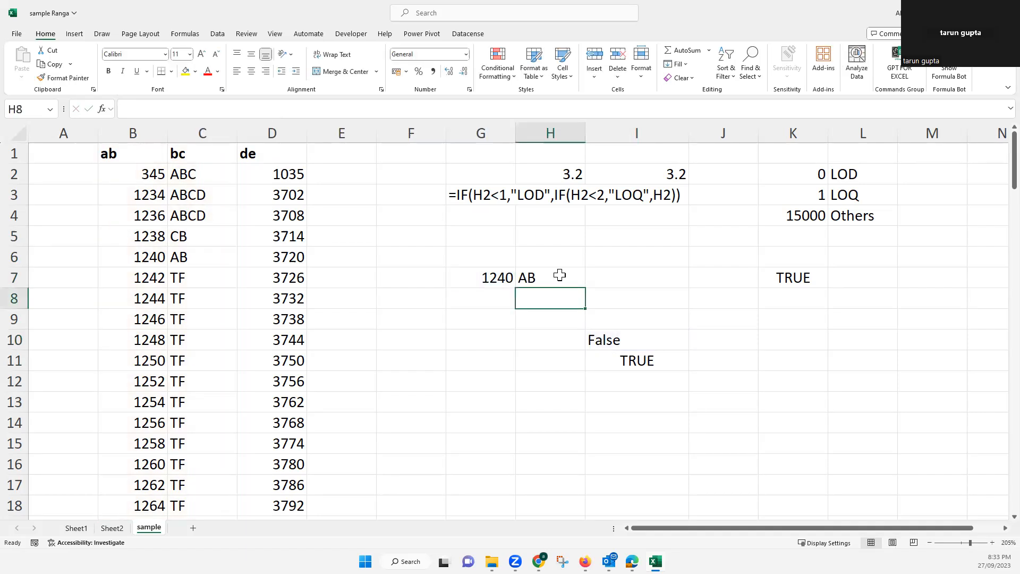
Step: Examine the quoted last argument of H7's VLOOKUP and compare the contents of cells I10 and I11
key(Up)
click(297, 108)
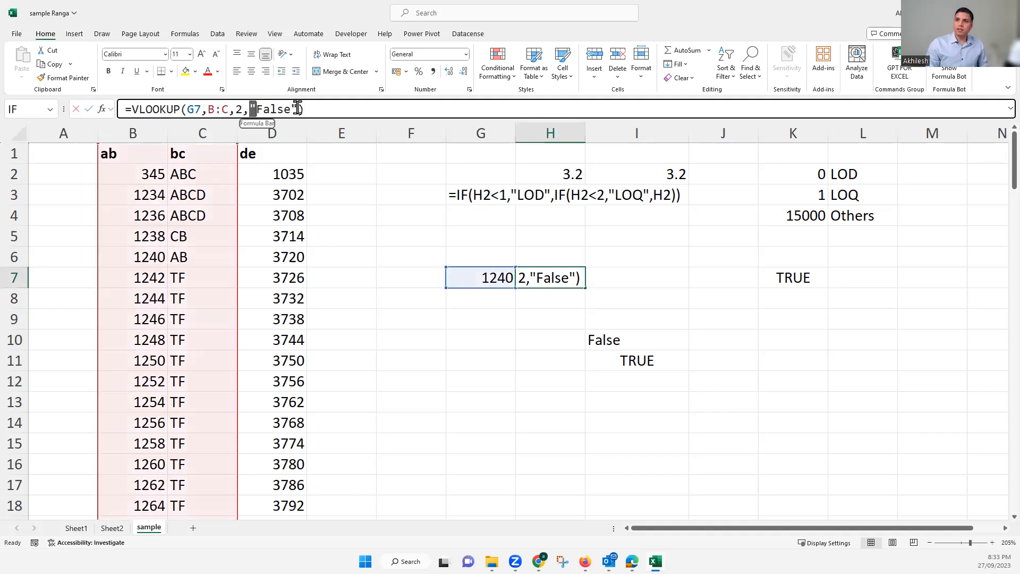
drag(250, 109, 298, 110)
key(Return)
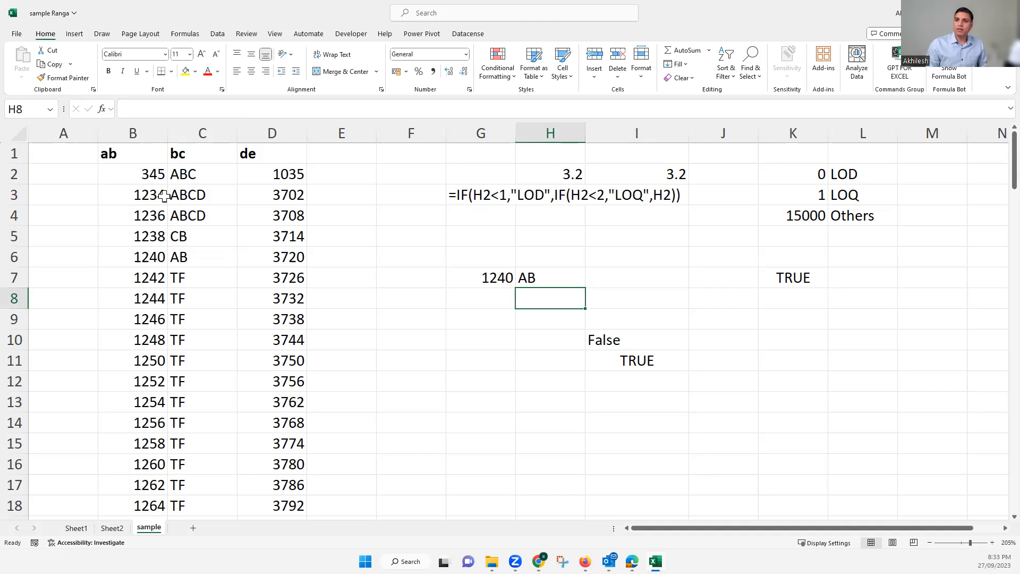
click(637, 340)
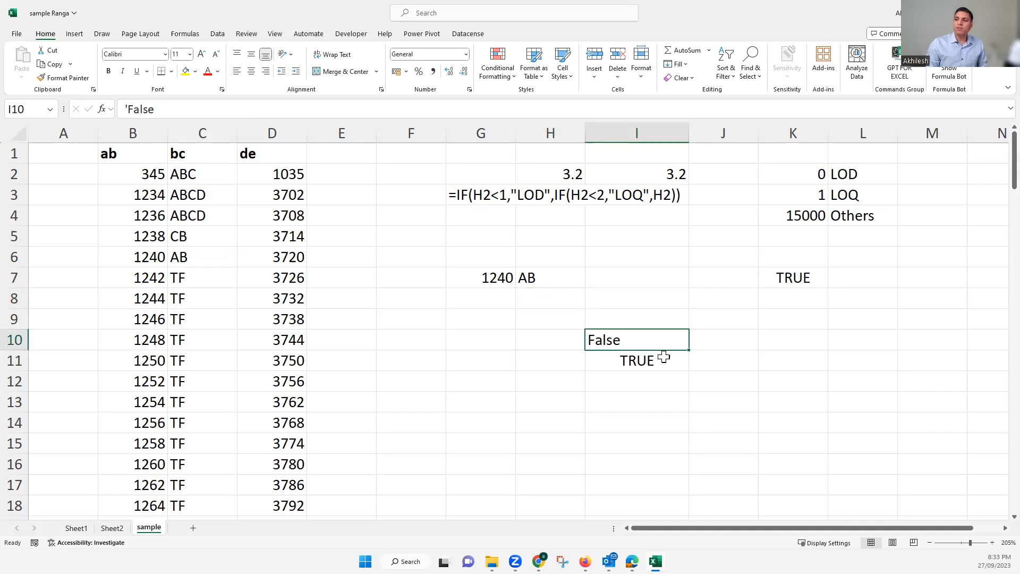
click(646, 356)
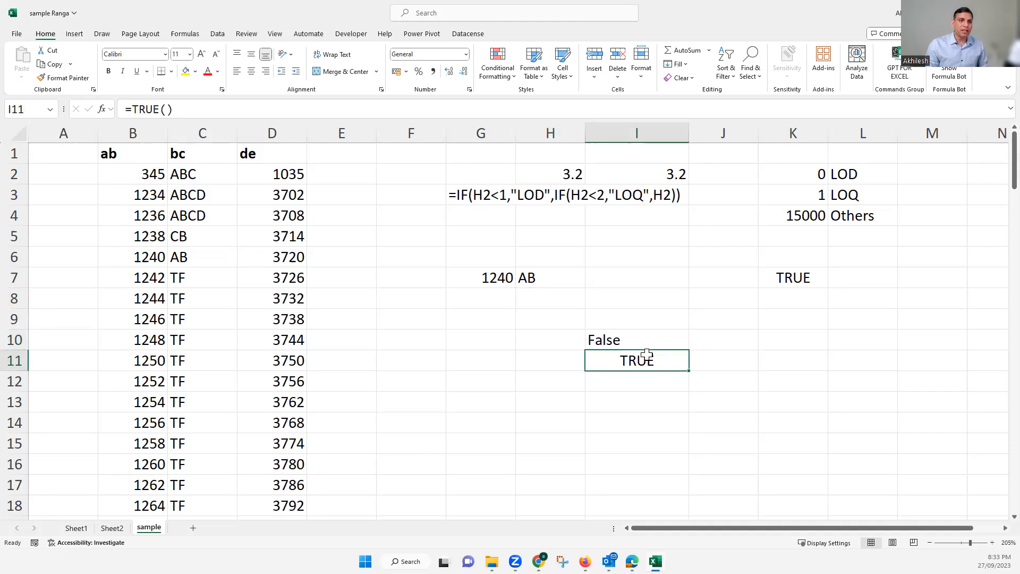
click(631, 340)
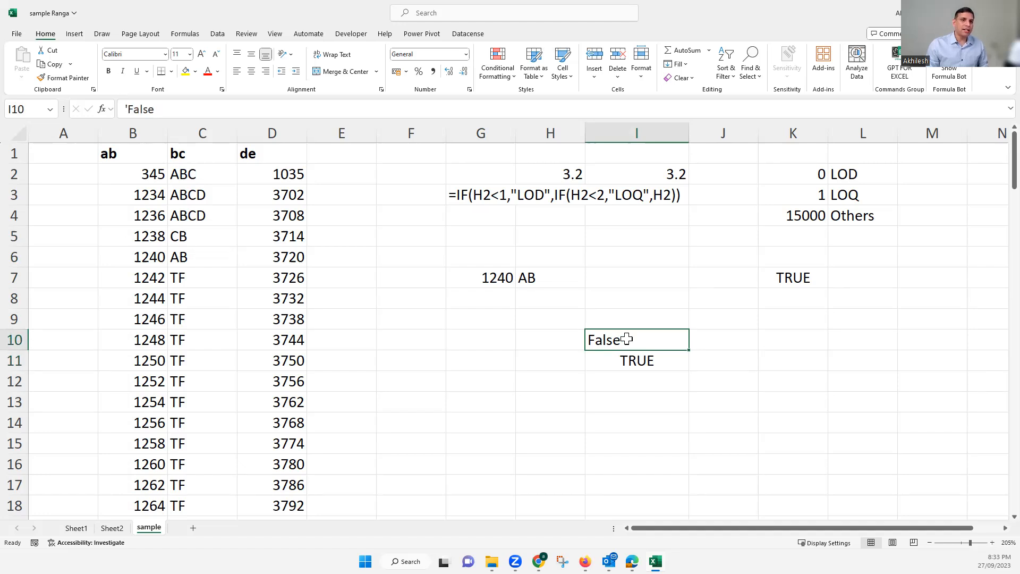
click(644, 360)
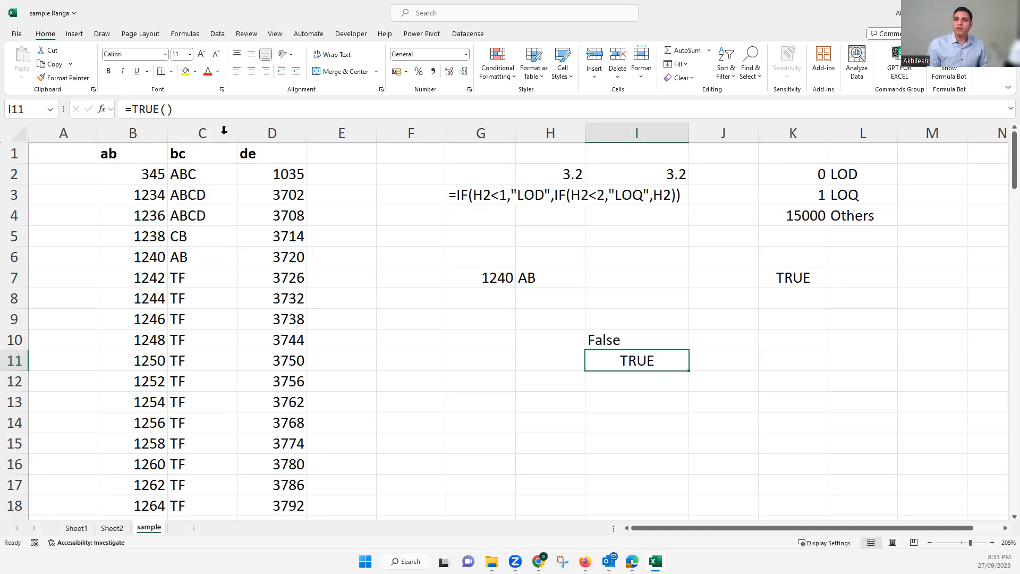
Step: Clear the test values from cells I7:I13
drag(608, 282, 642, 403)
key(Delete)
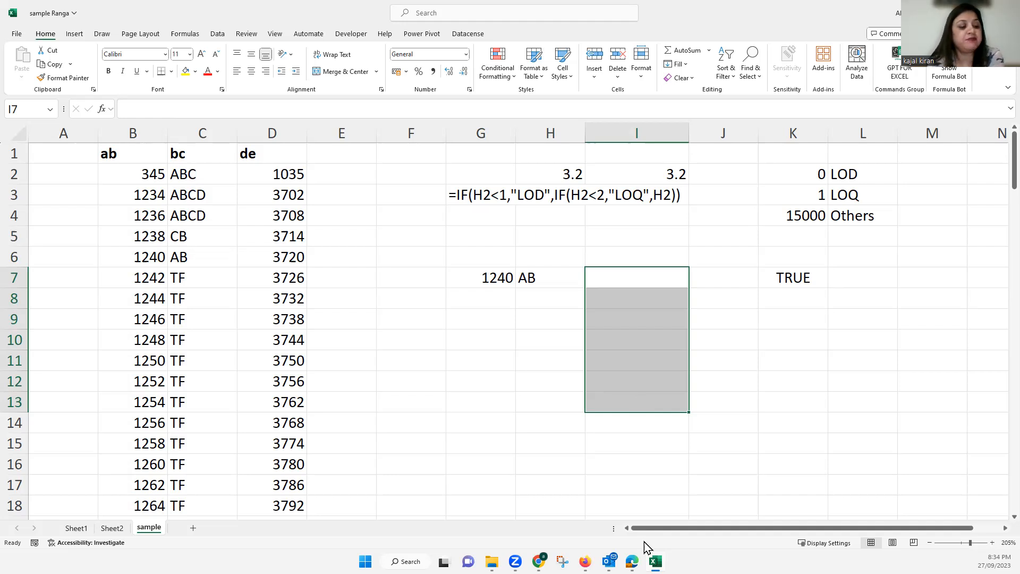
mouse_move(654, 561)
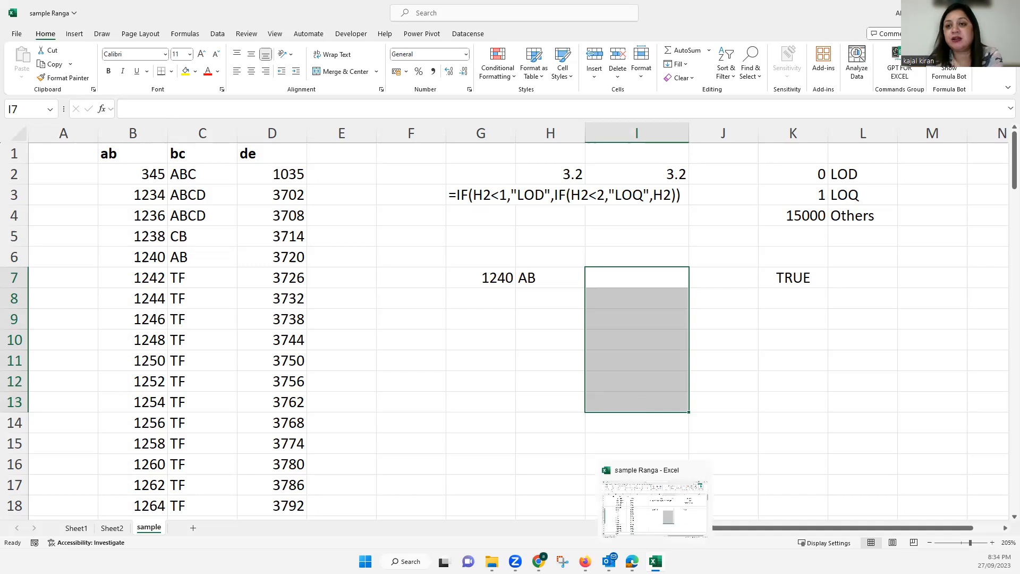
click(542, 414)
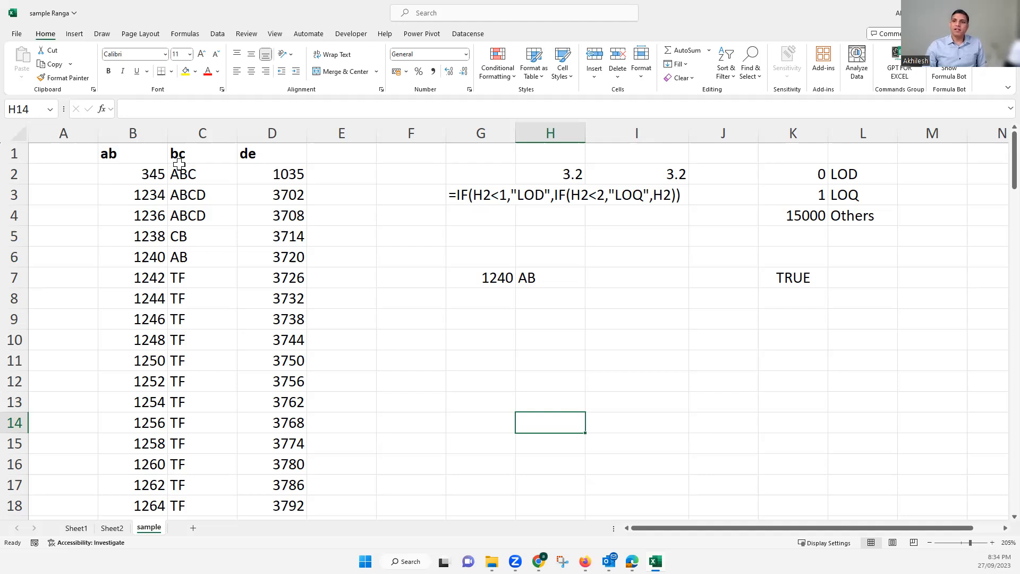
Step: Create a PivotTable from sample!$B$1:$D$119 and place it on the existing worksheet Sheet2 at cell B4
click(143, 156)
shift+click(278, 375)
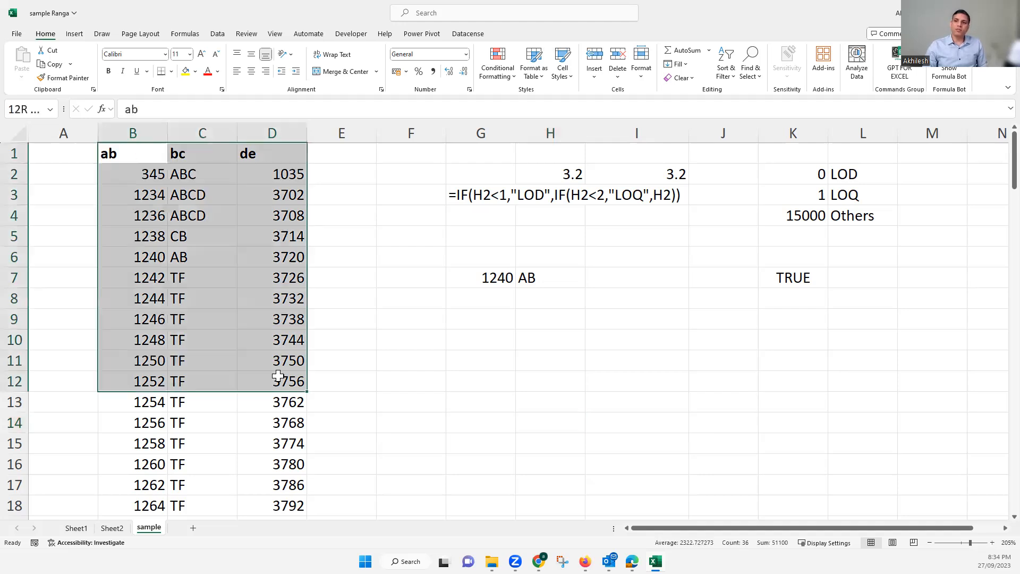
click(208, 233)
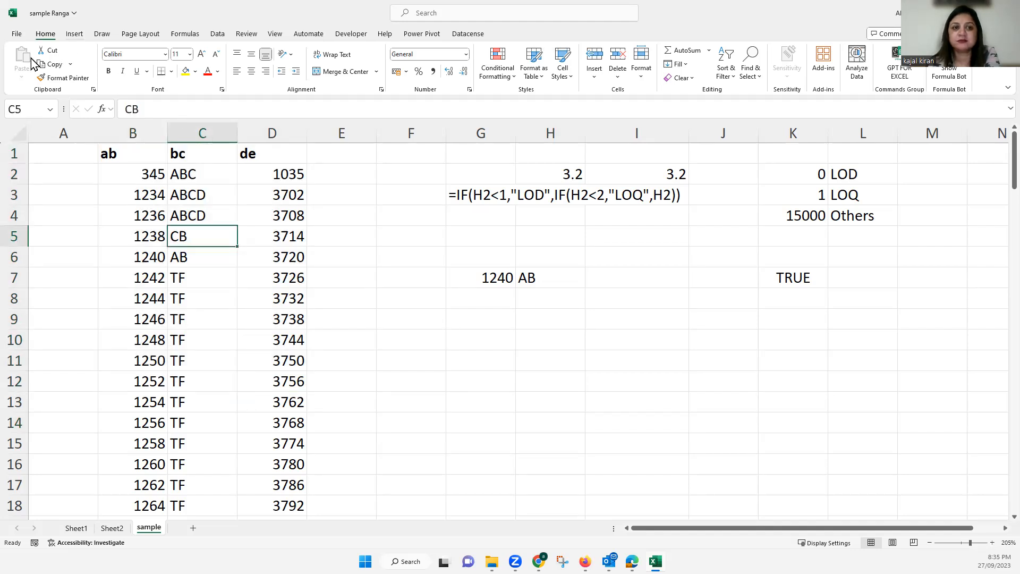
click(74, 34)
click(272, 302)
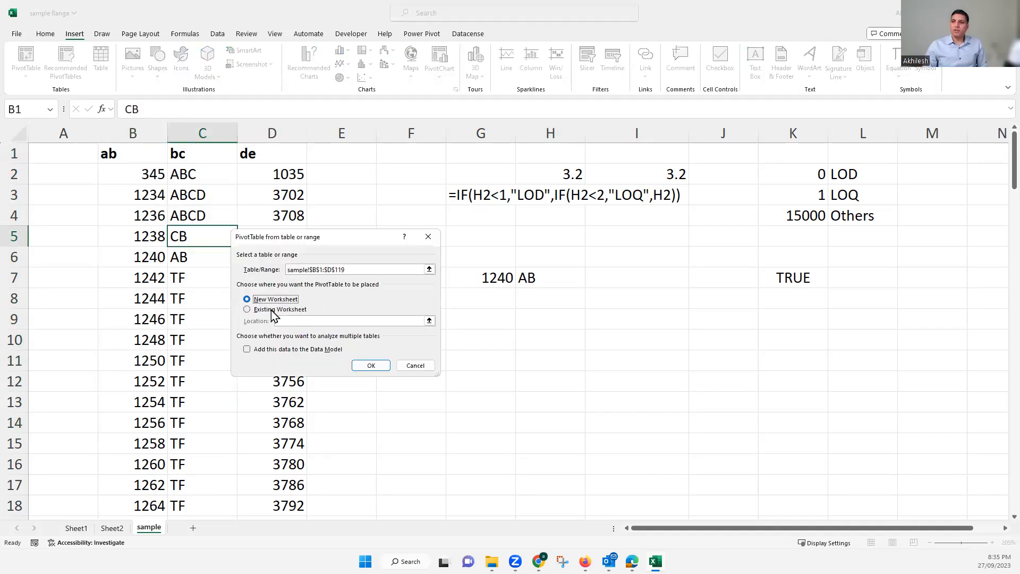
key(Down)
click(555, 335)
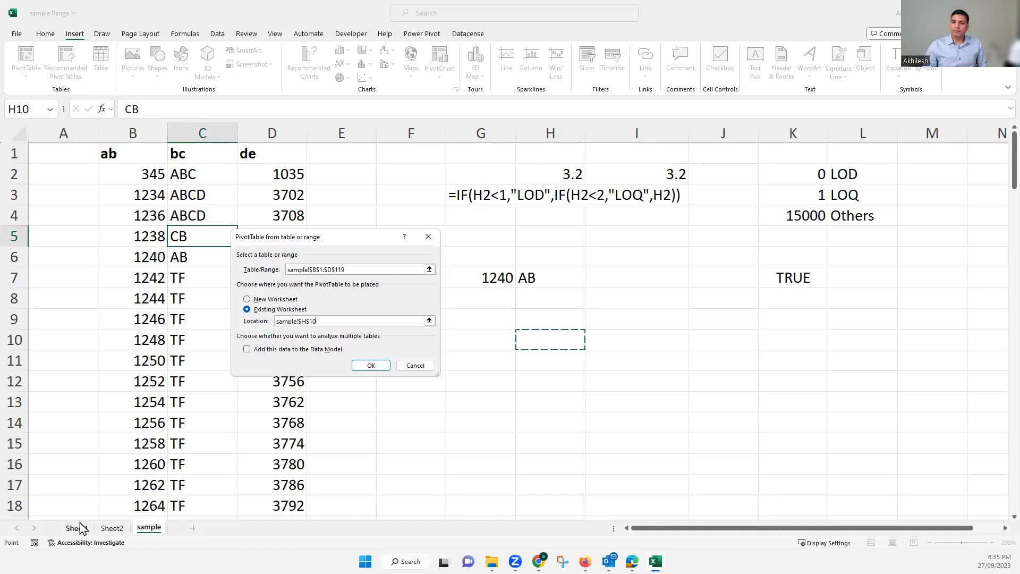
click(112, 528)
click(75, 164)
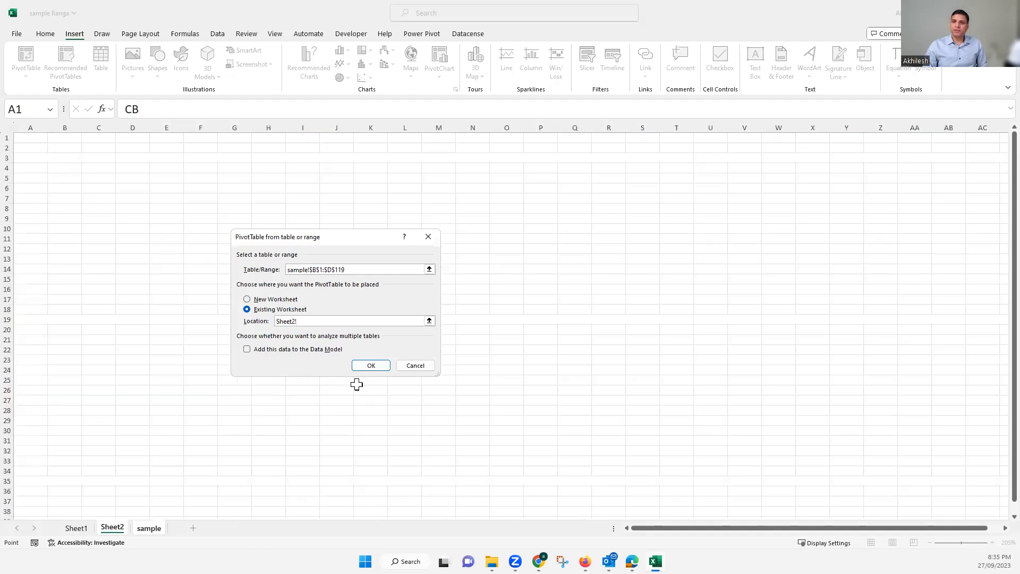
key(Return)
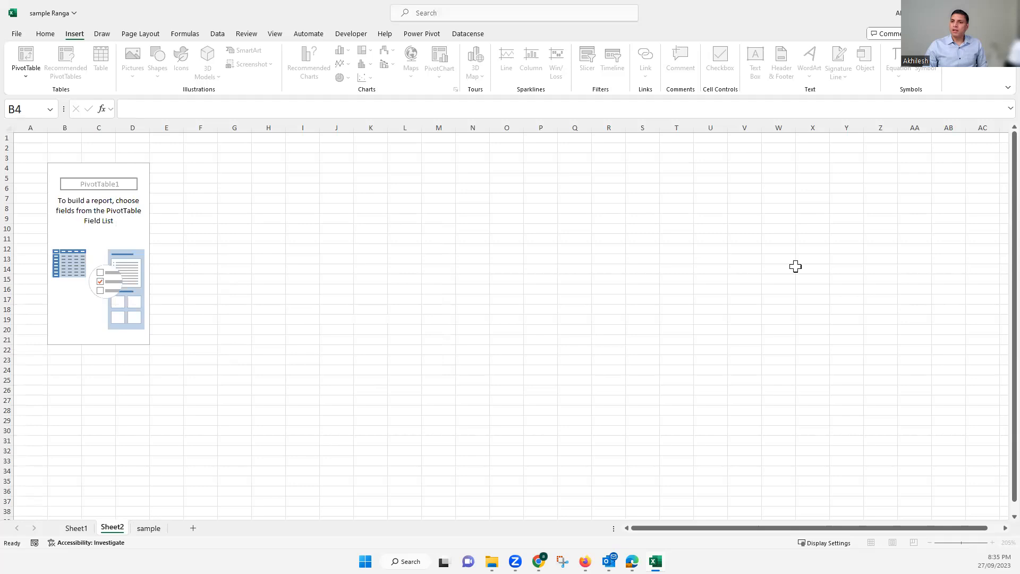
Step: Add the ab and bc fields as PivotTable rows and show the report in tabular form
drag(855, 196, 881, 470)
drag(856, 208, 910, 480)
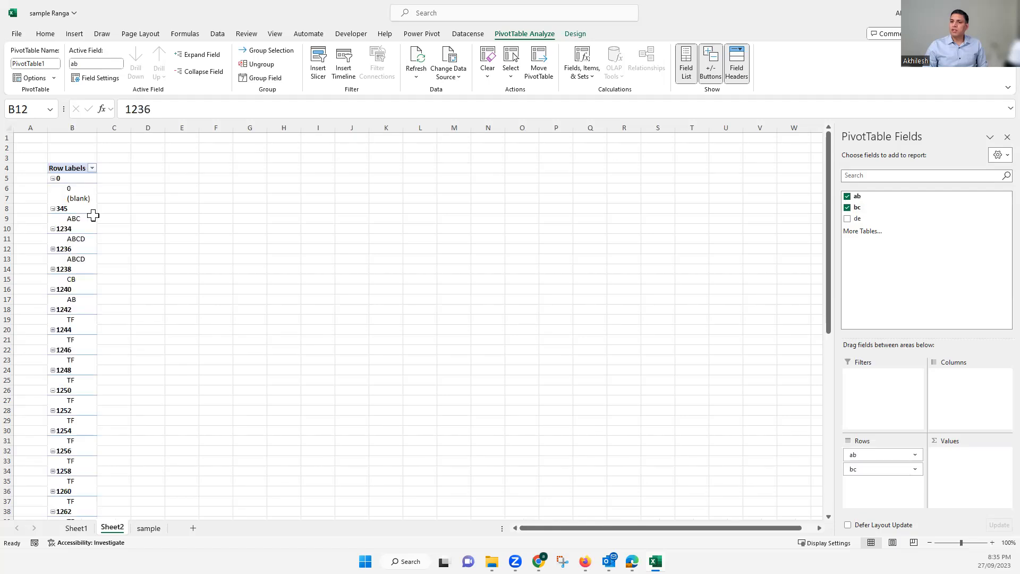
click(81, 188)
click(575, 35)
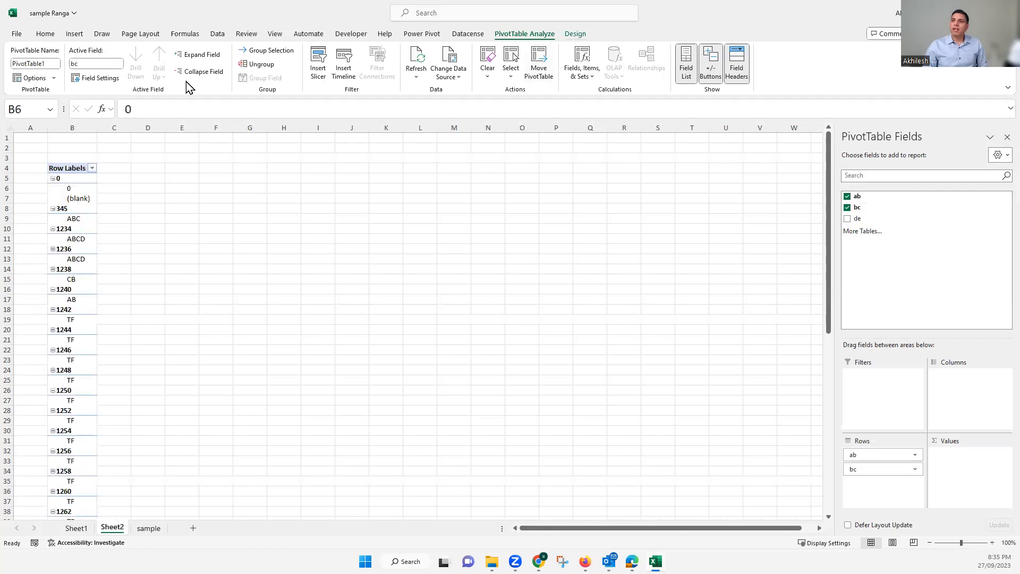
click(85, 72)
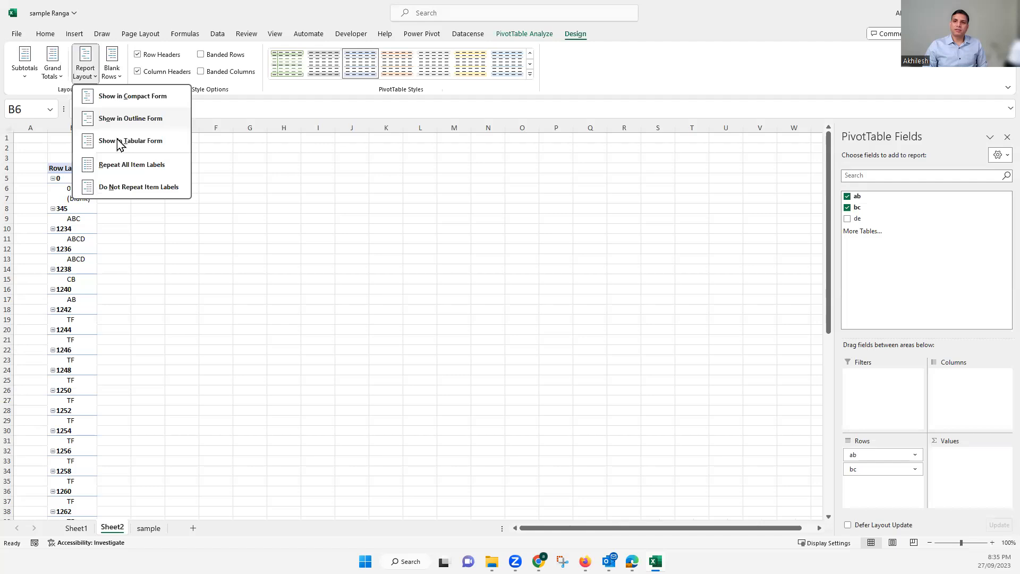
click(117, 141)
Step: Turn off all subtotals in the PivotTable
click(24, 79)
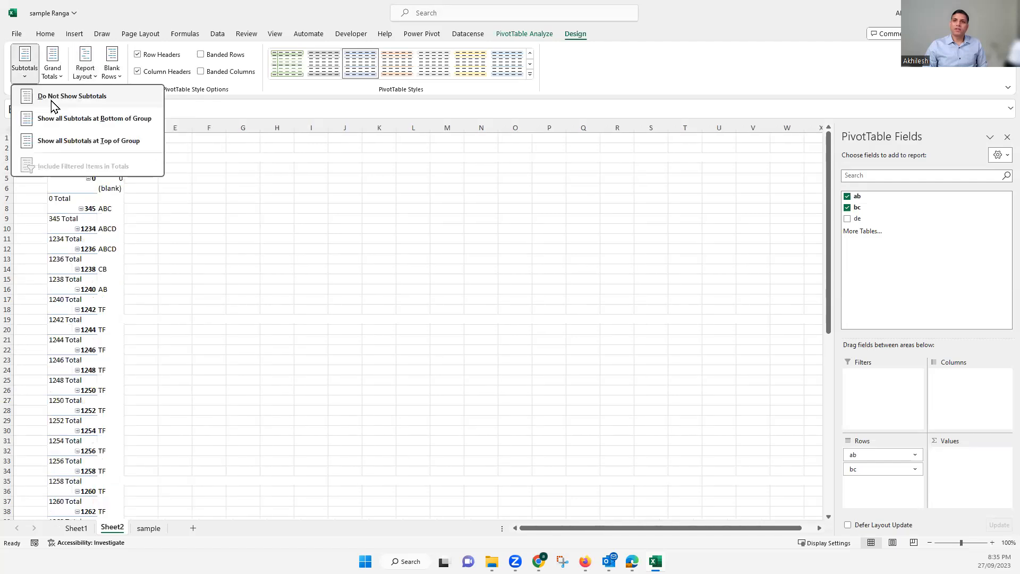
key(Escape)
click(95, 224)
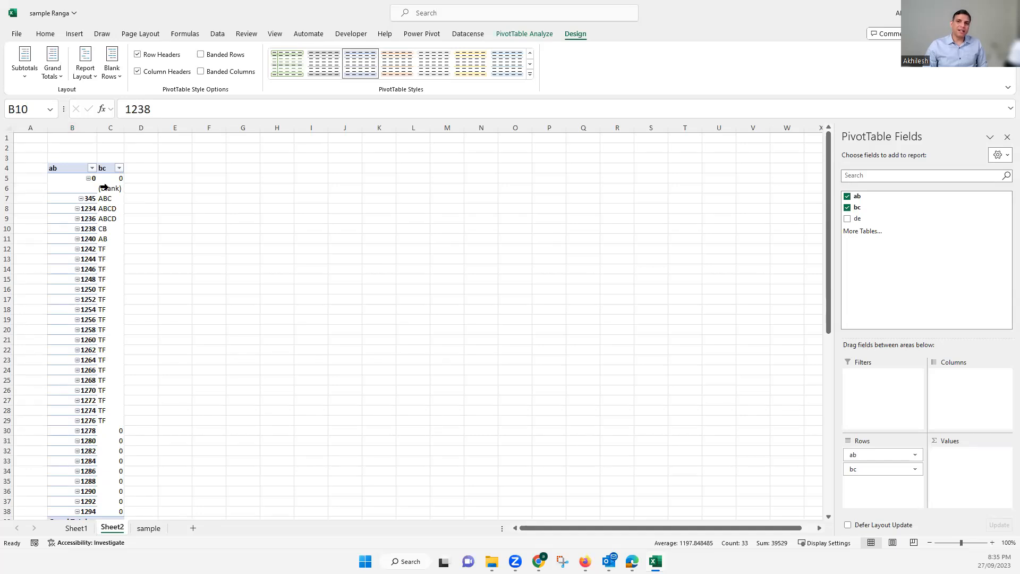
click(50, 143)
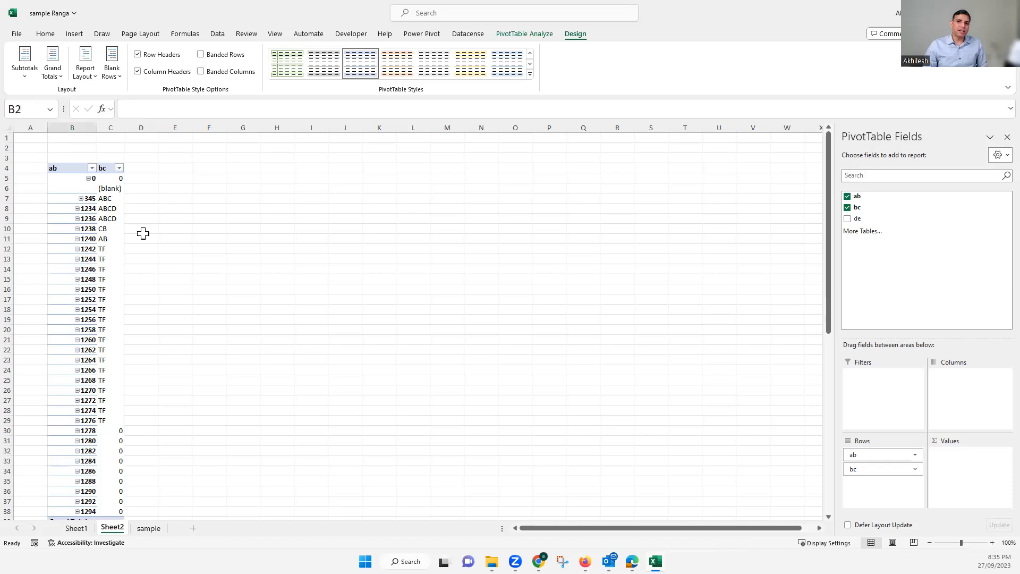
click(85, 187)
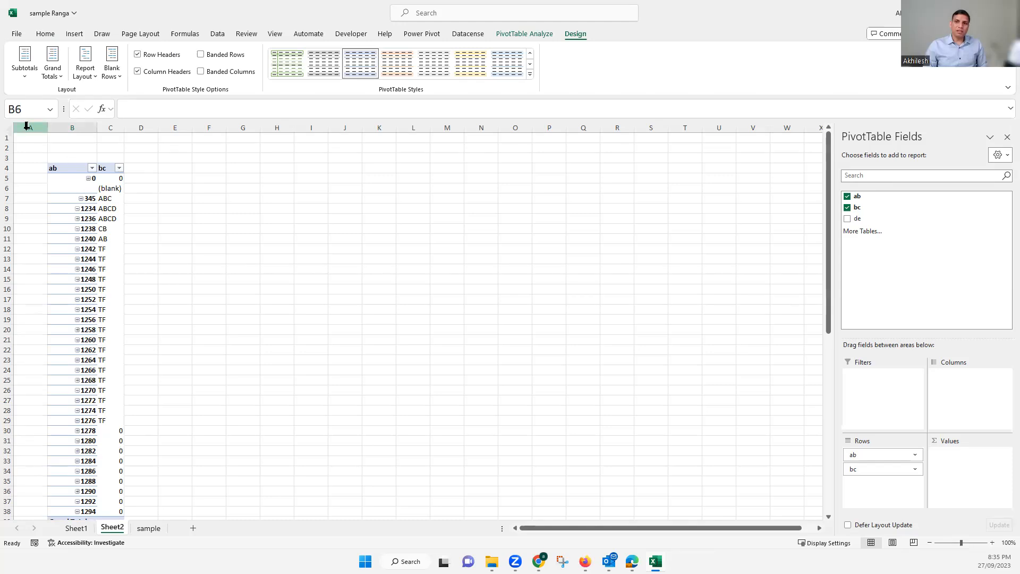
drag(144, 131, 321, 196)
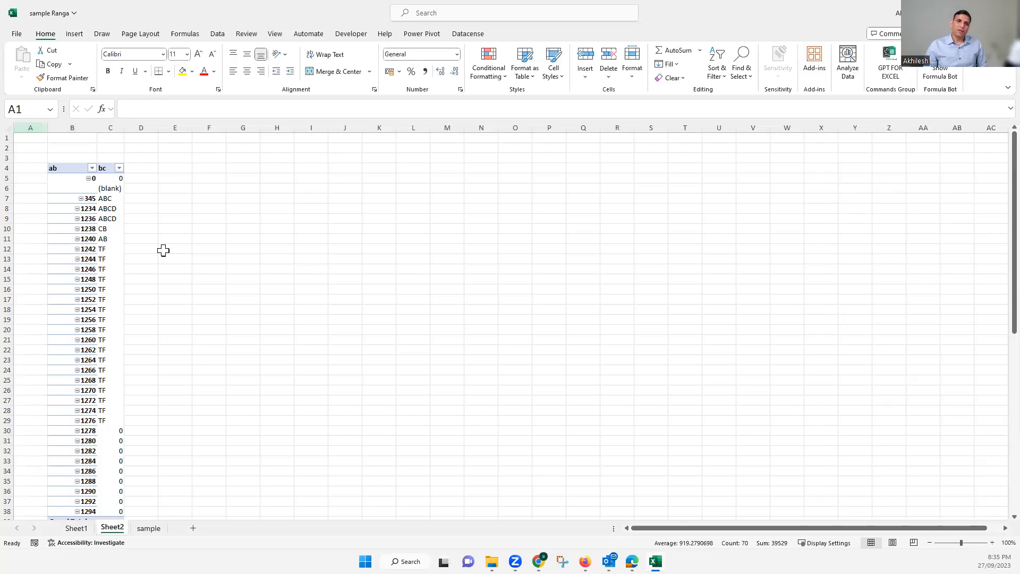
click(95, 239)
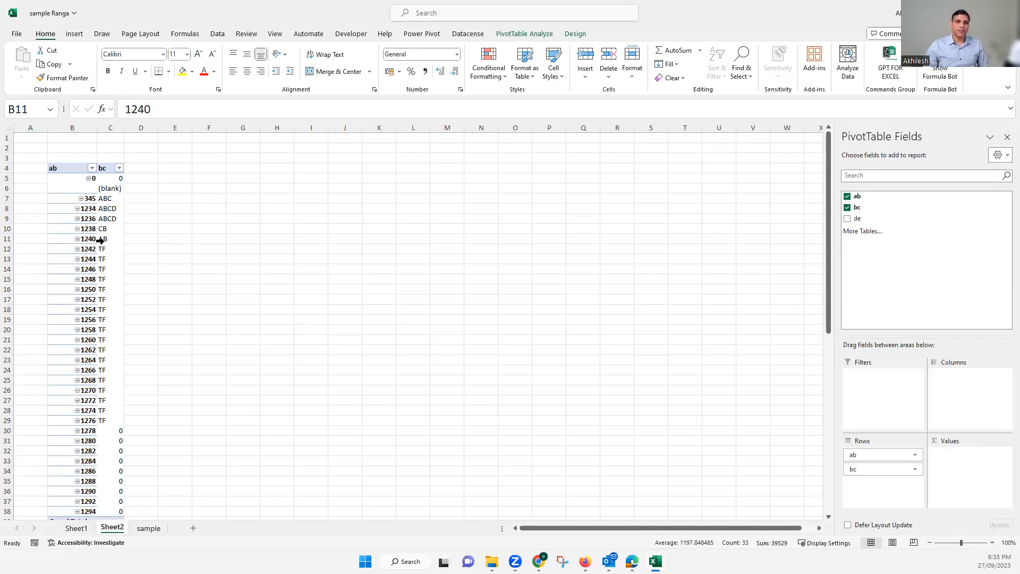
click(115, 208)
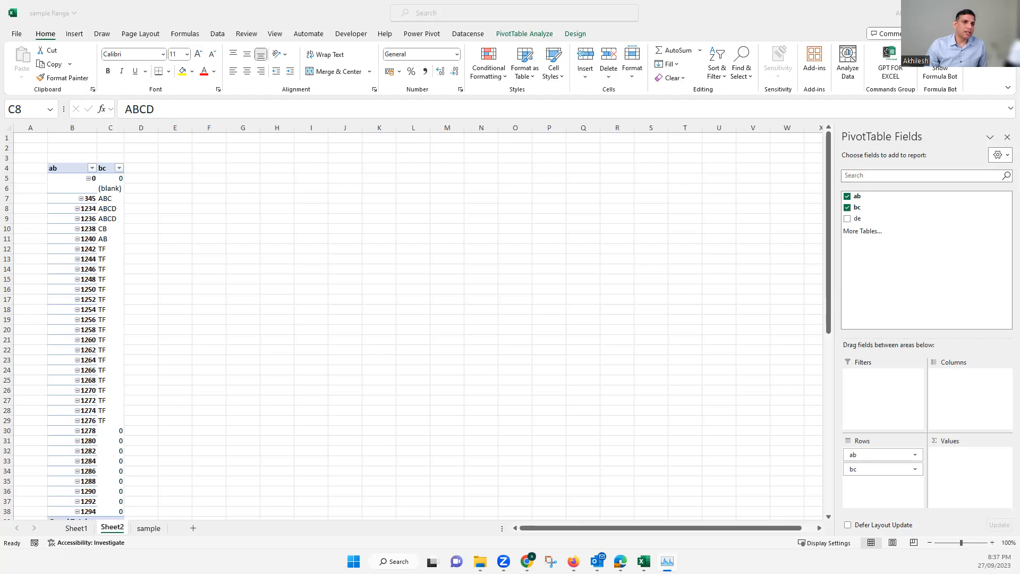
Step: Check the memory use of running processes in Task Manager, sorted by memory, and close it
key(ctrl+shift+Escape)
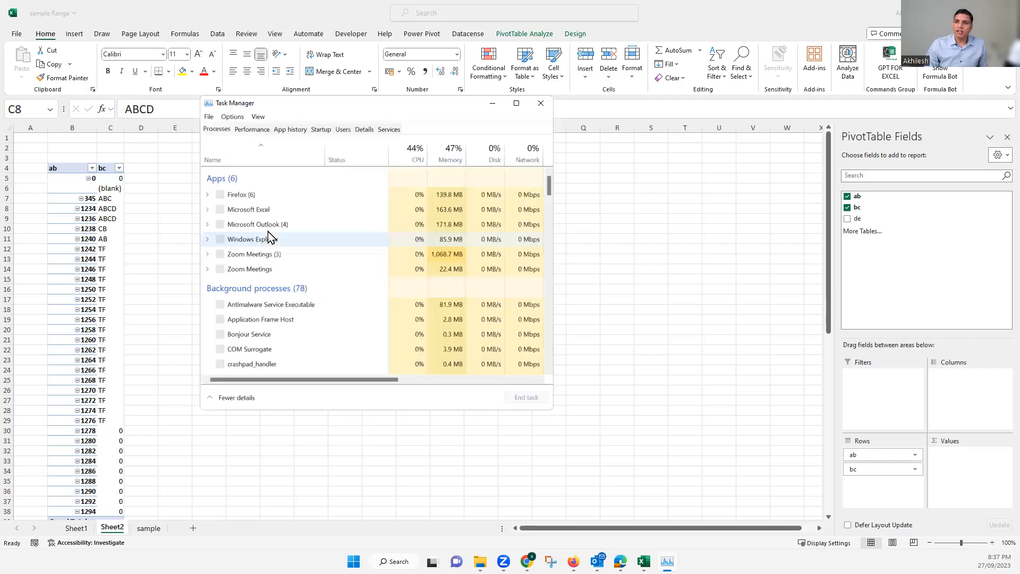
click(422, 205)
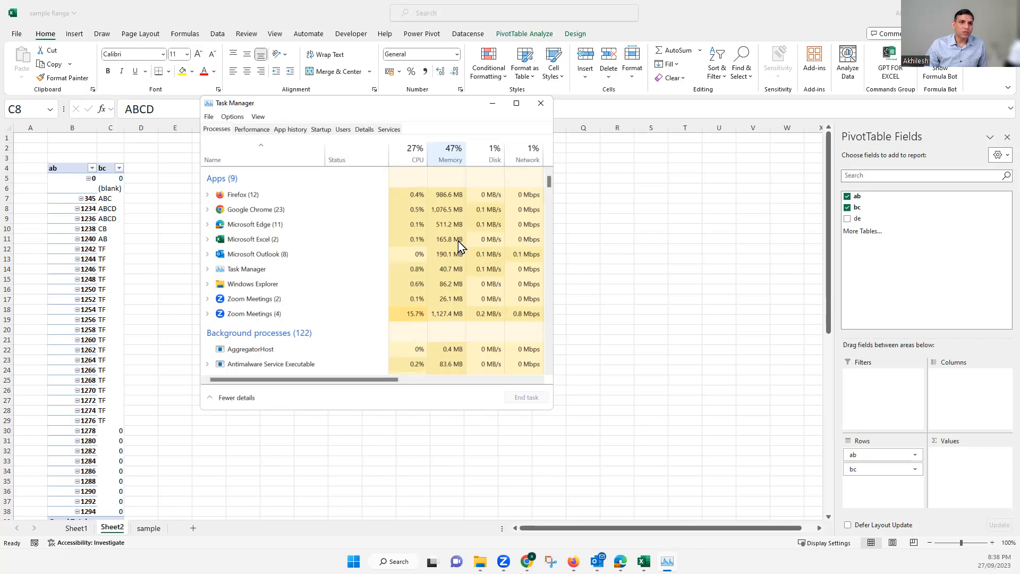
click(450, 154)
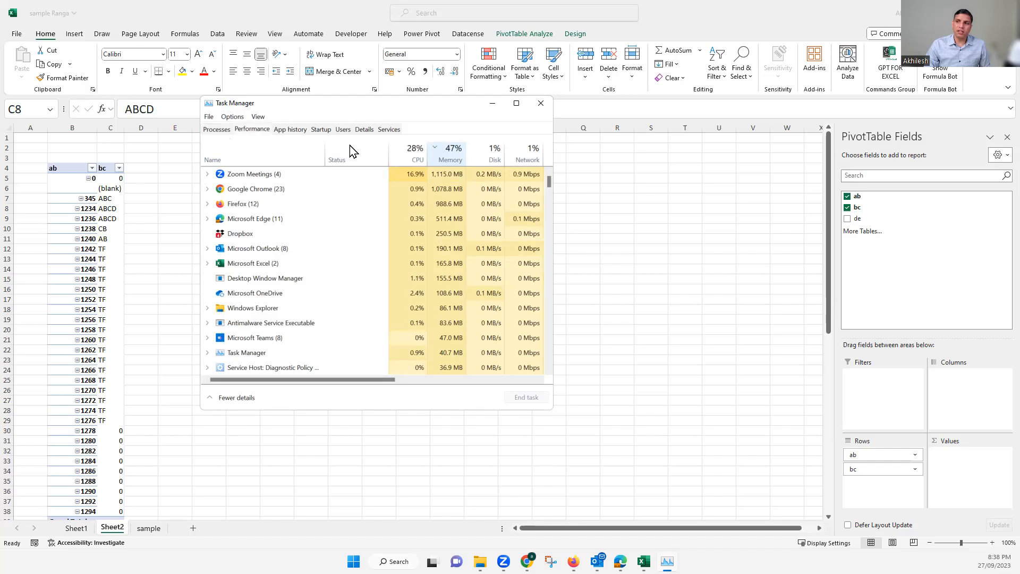
click(546, 103)
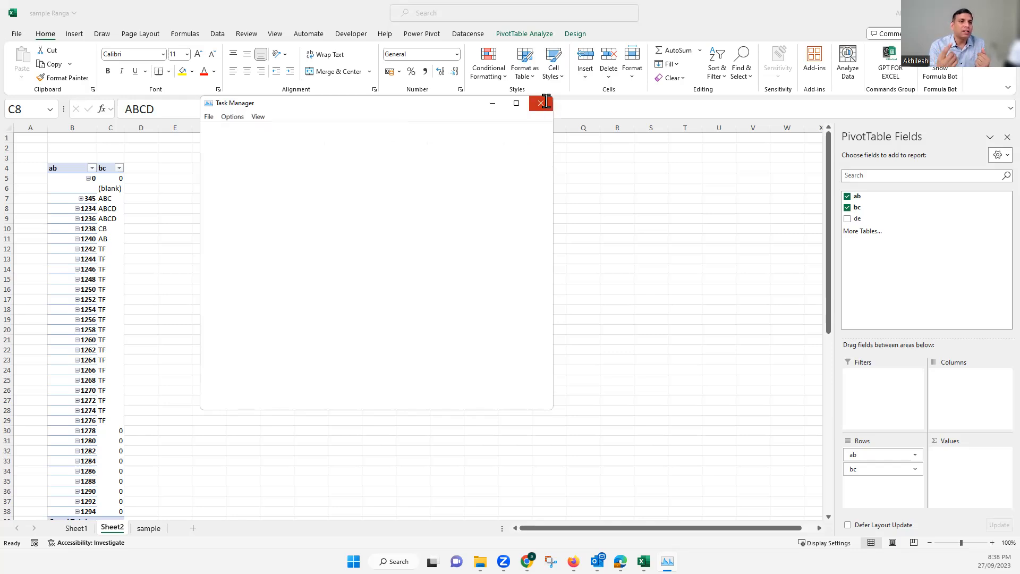
Step: Close the Task Manager window and show the desktop
click(545, 106)
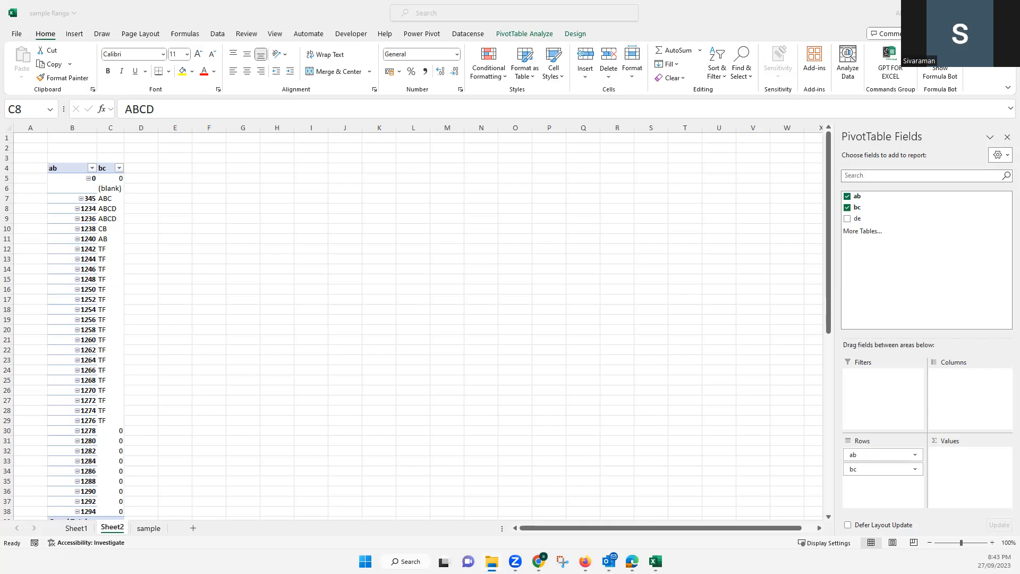
key(alt+Tab)
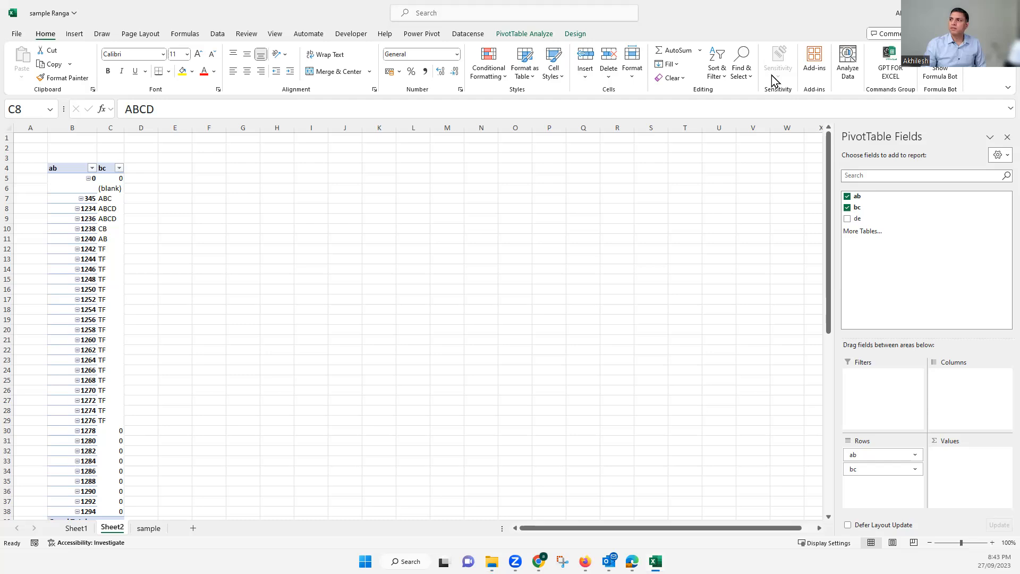
key(super+d)
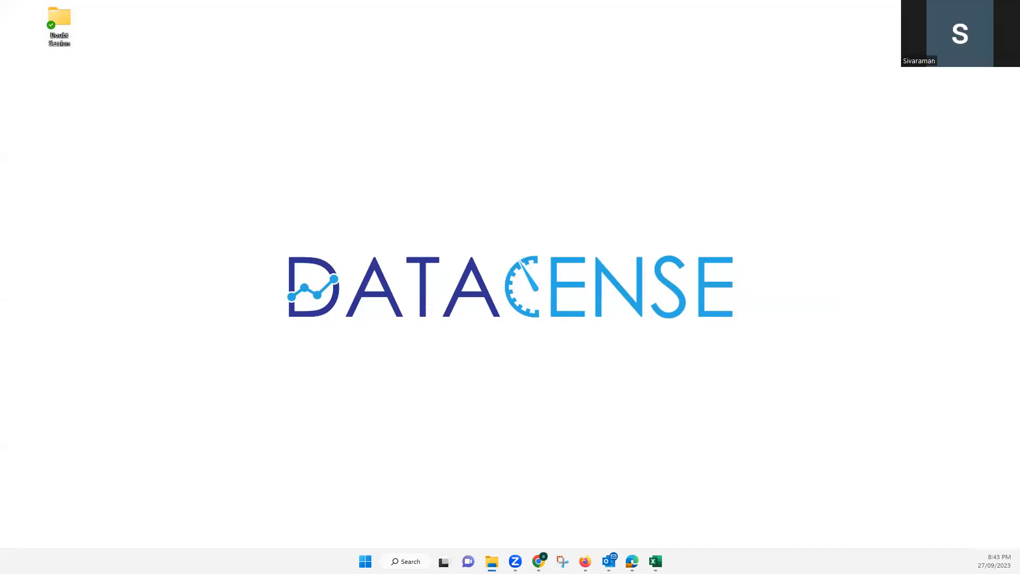
Step: Browse the topic folders in the Doubt Session folder through to the end of the list
drag(1019, 64, 466, 64)
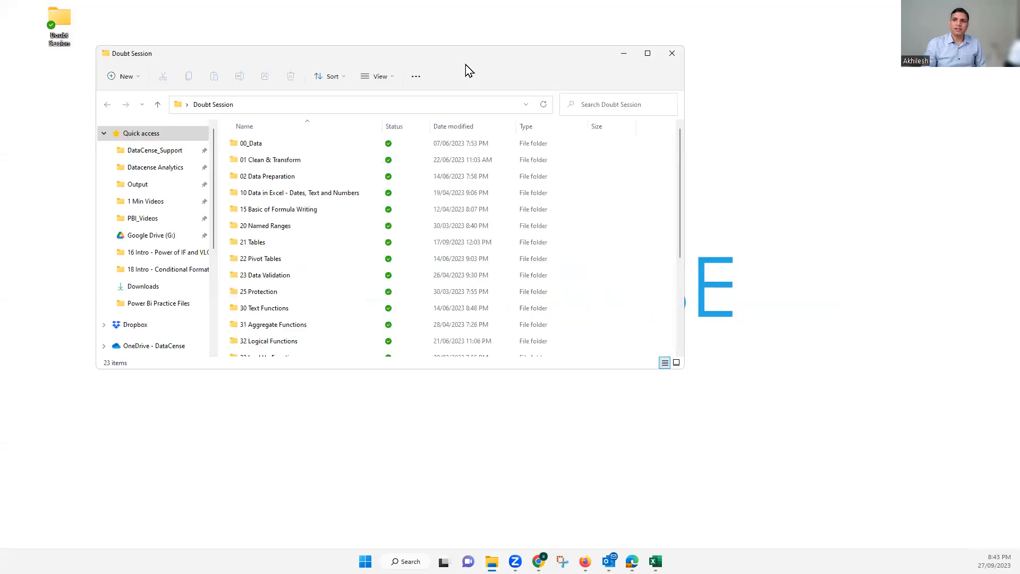
drag(213, 153, 180, 148)
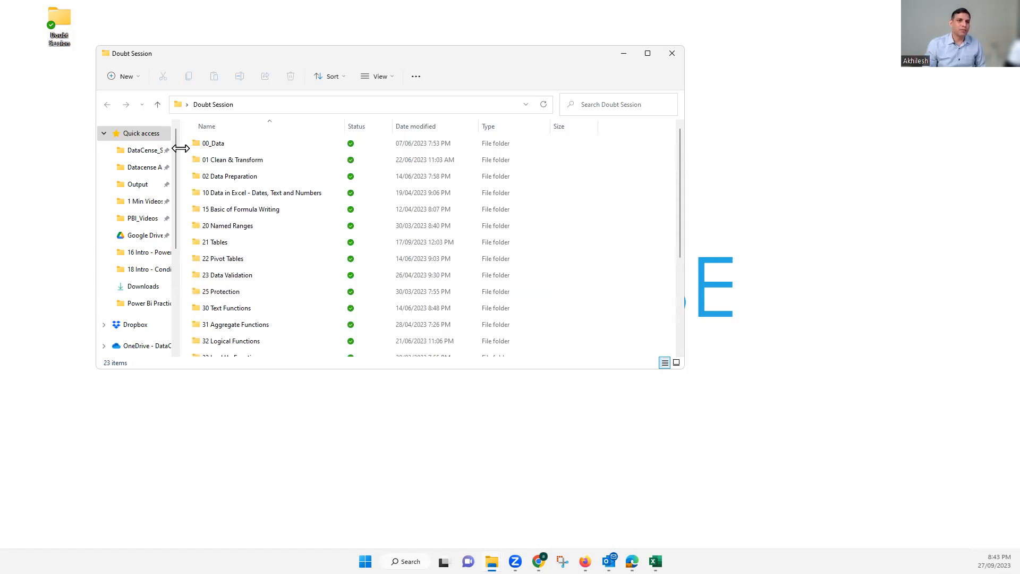
drag(180, 148, 118, 150)
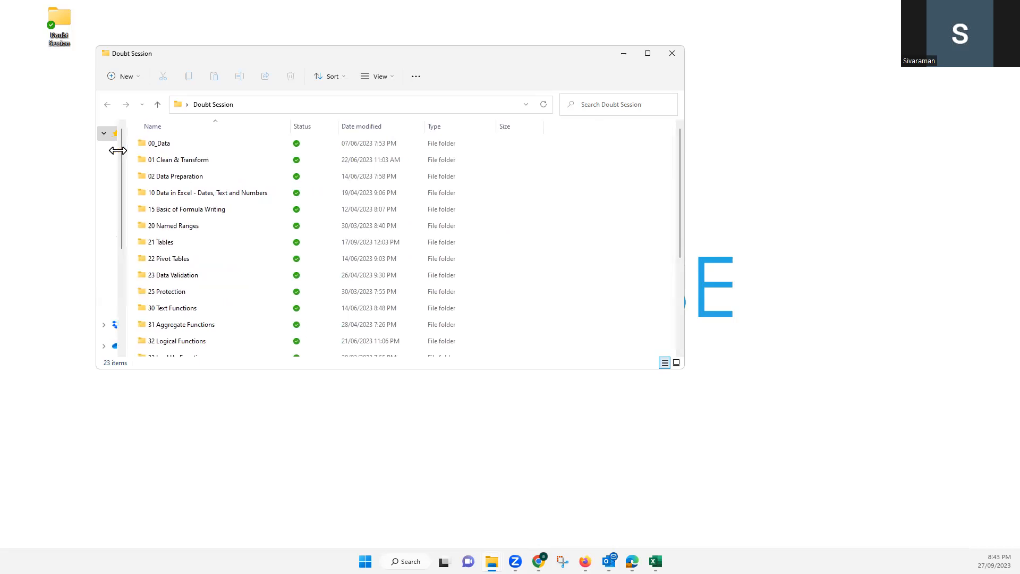
click(175, 258)
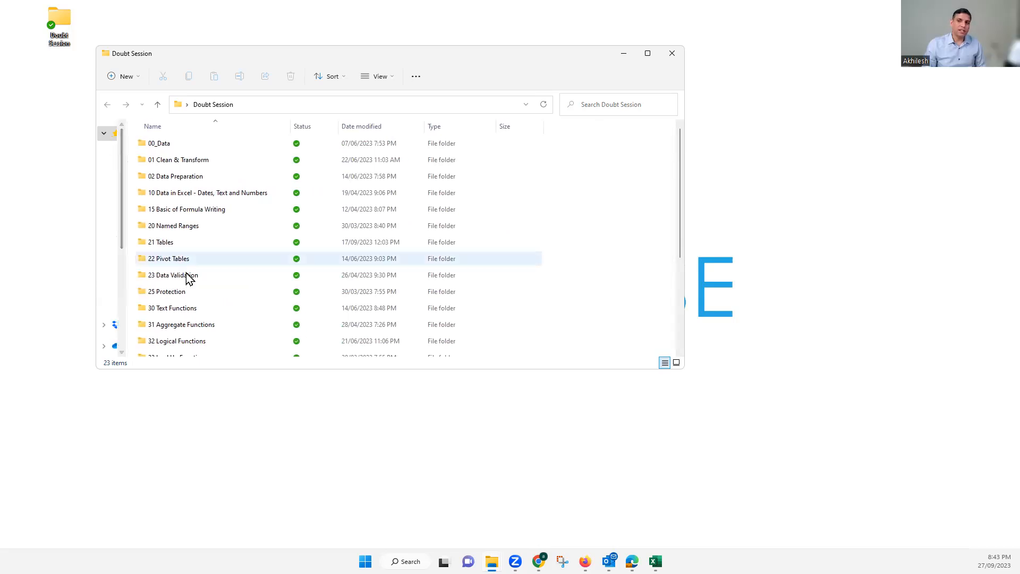
scroll(199, 293, down, 3)
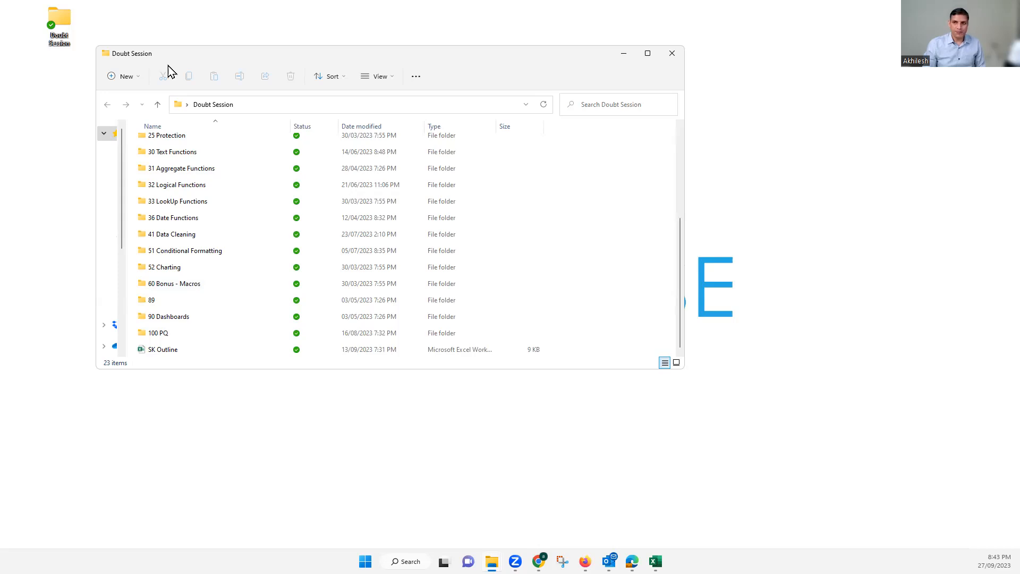
drag(275, 47, 358, 36)
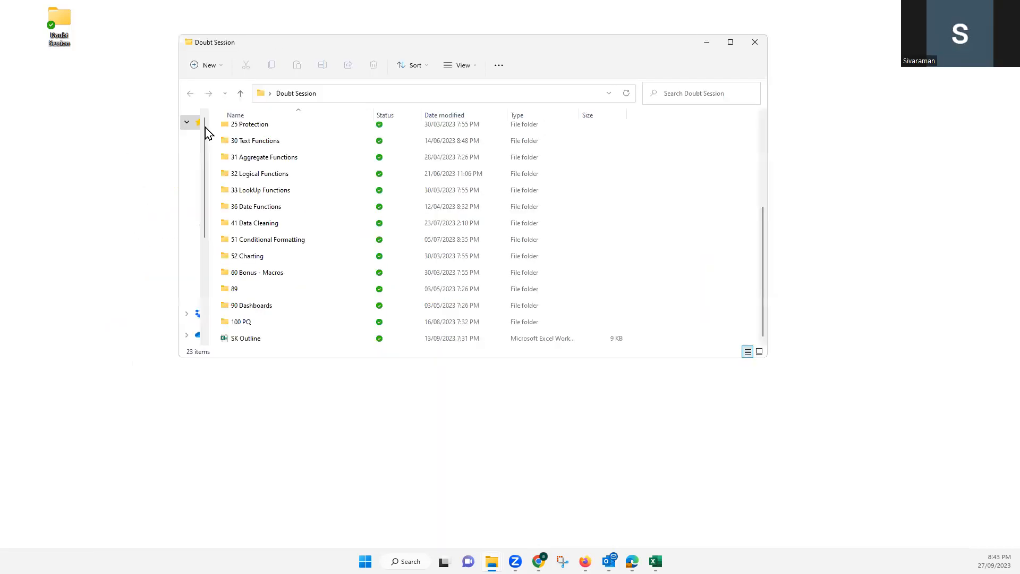
drag(205, 129, 325, 141)
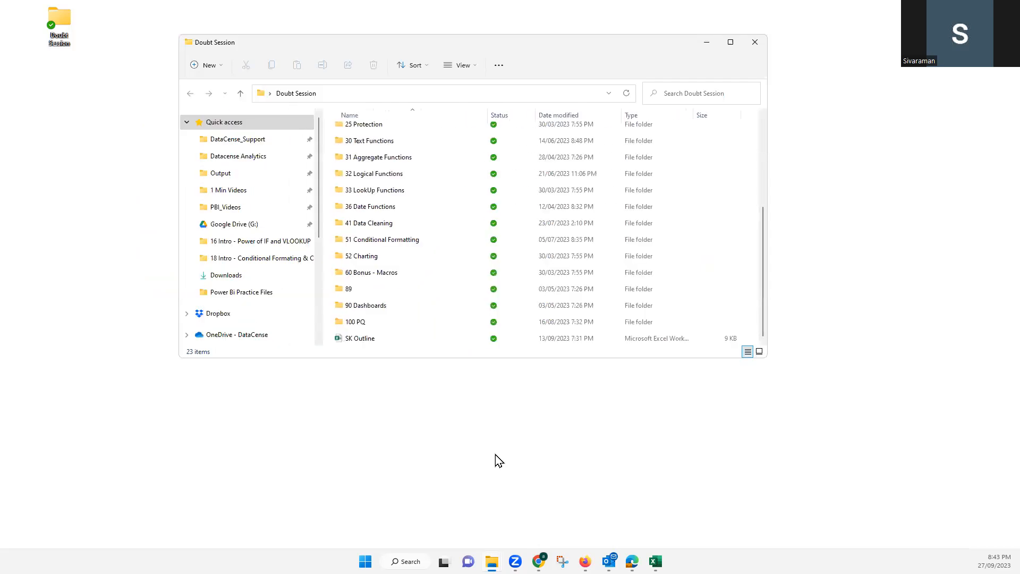
Step: Switch to Chrome with a new blank tab ready
click(539, 562)
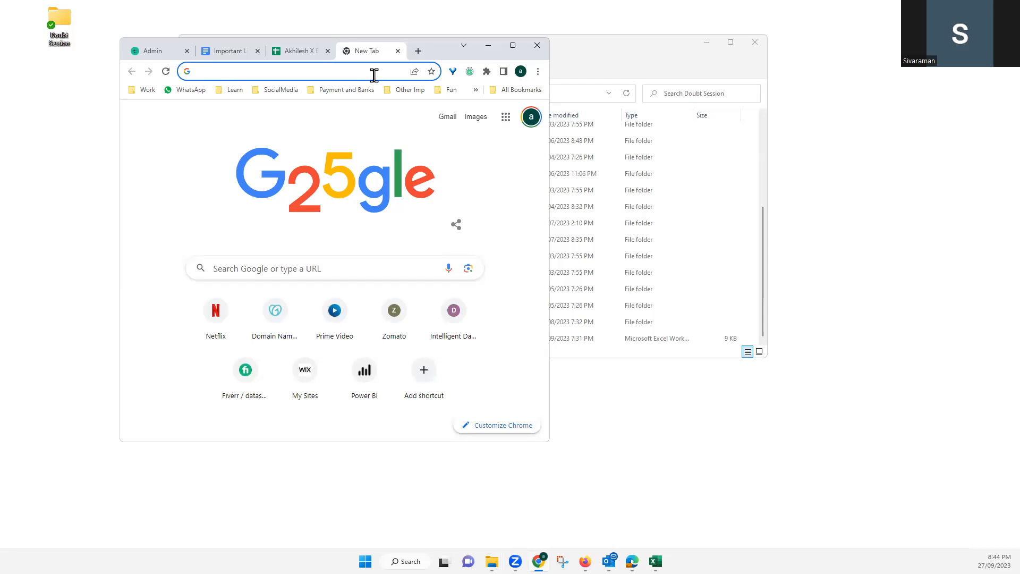
text(cuto)
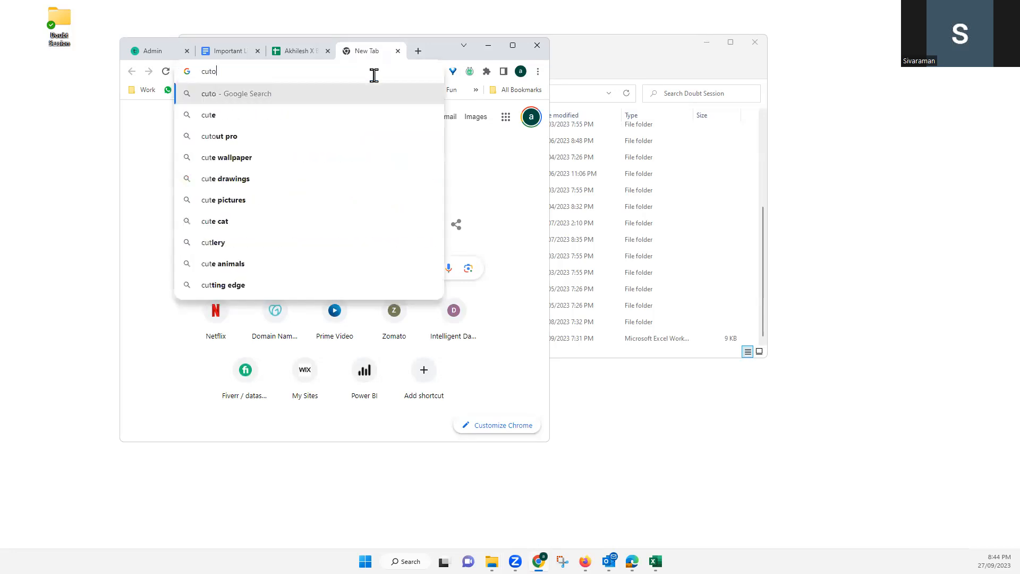
text(m)
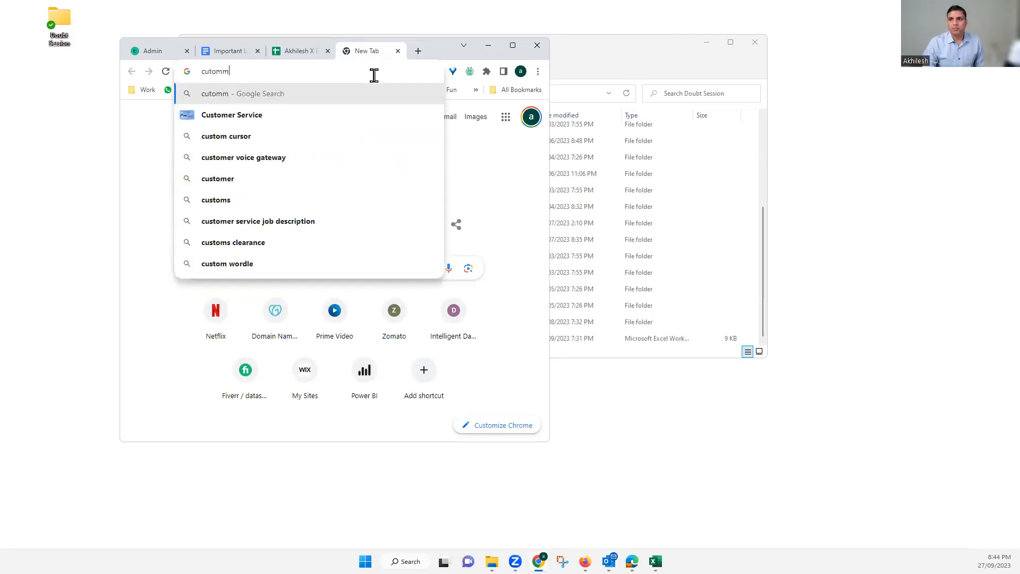
key(Escape)
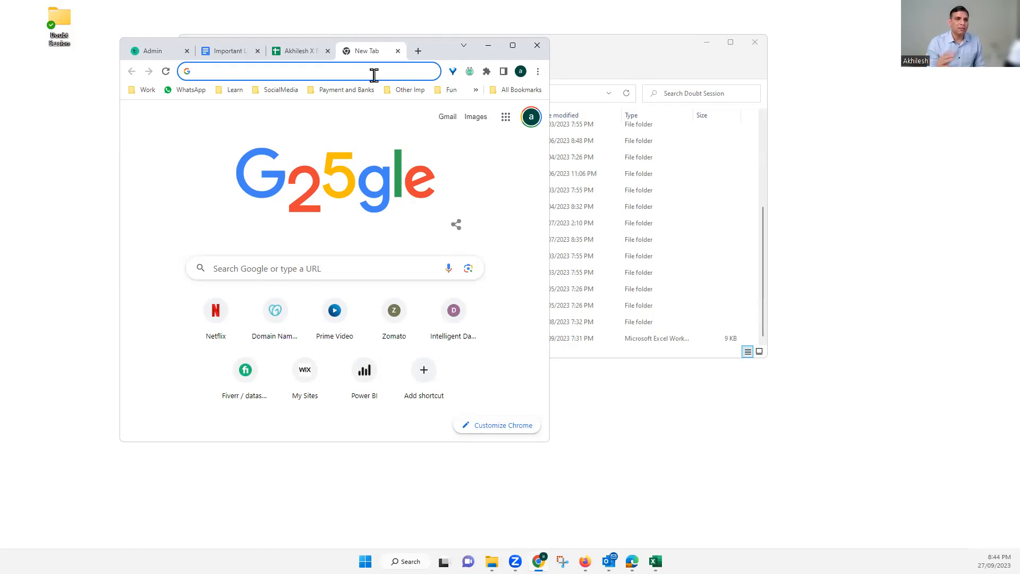
text(cutomer)
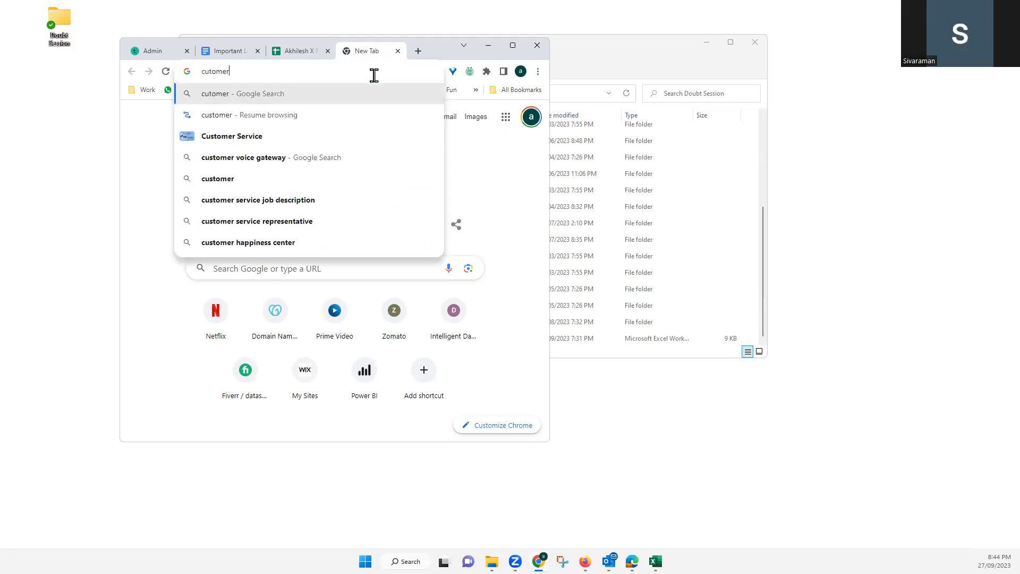
key(BackSpace)
key(BackSpace)
key(BackSpace)
key(BackSpace)
key(BackSpace)
key(BackSpace)
key(BackSpace)
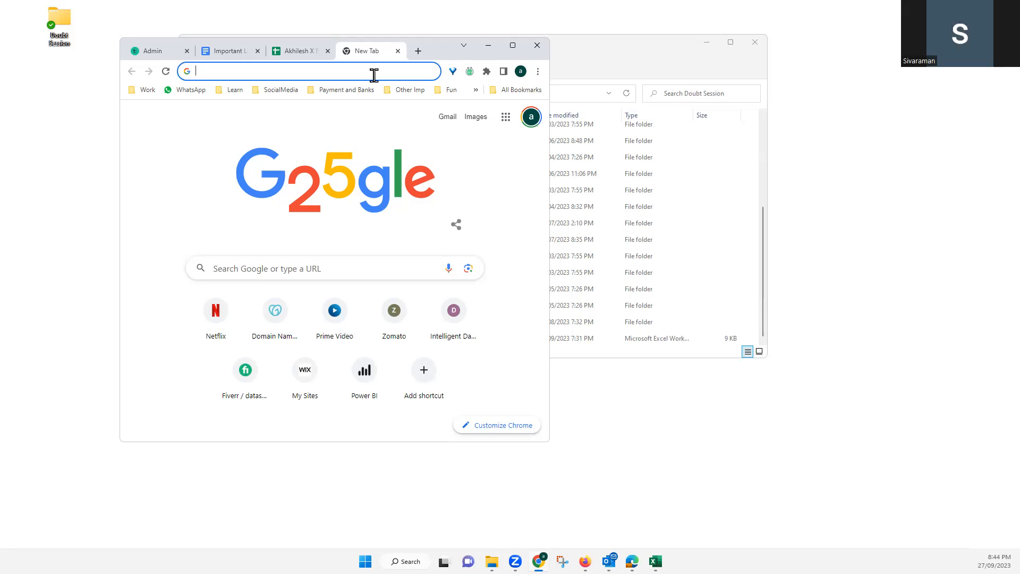
Step: Search Google for custom visual power bi and maximize the browser window
text(custom)
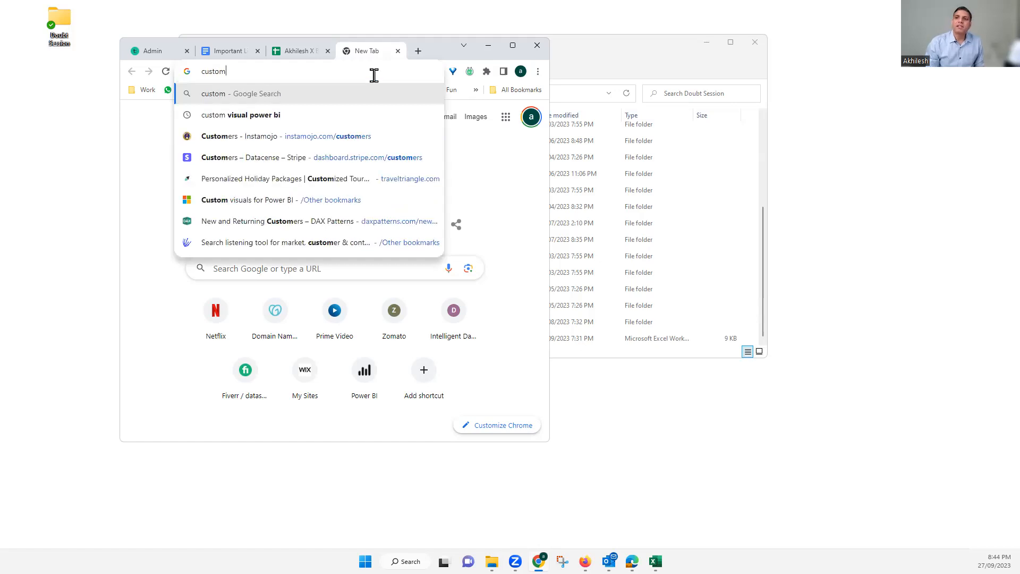
key(Down)
key(Return)
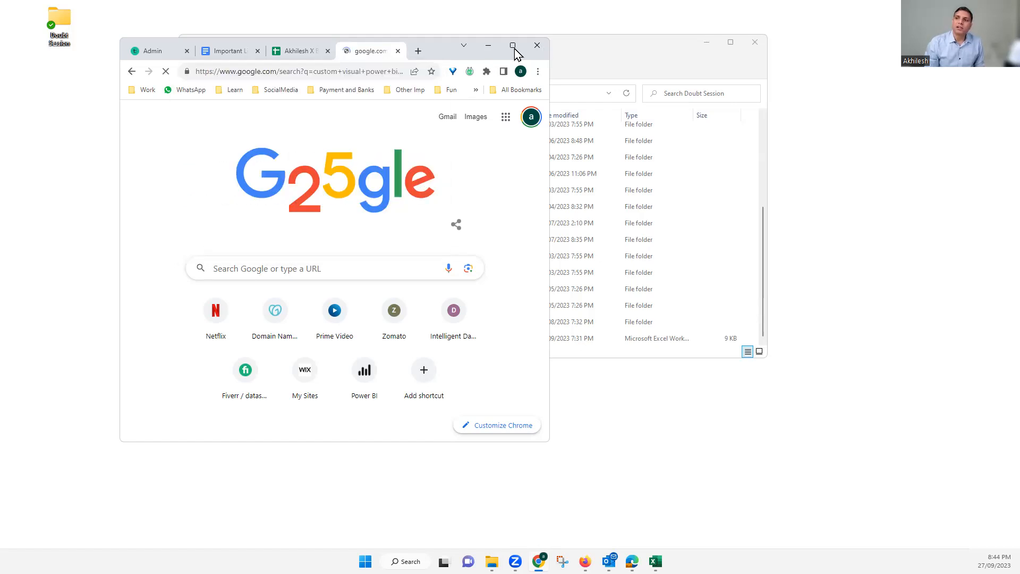
click(513, 46)
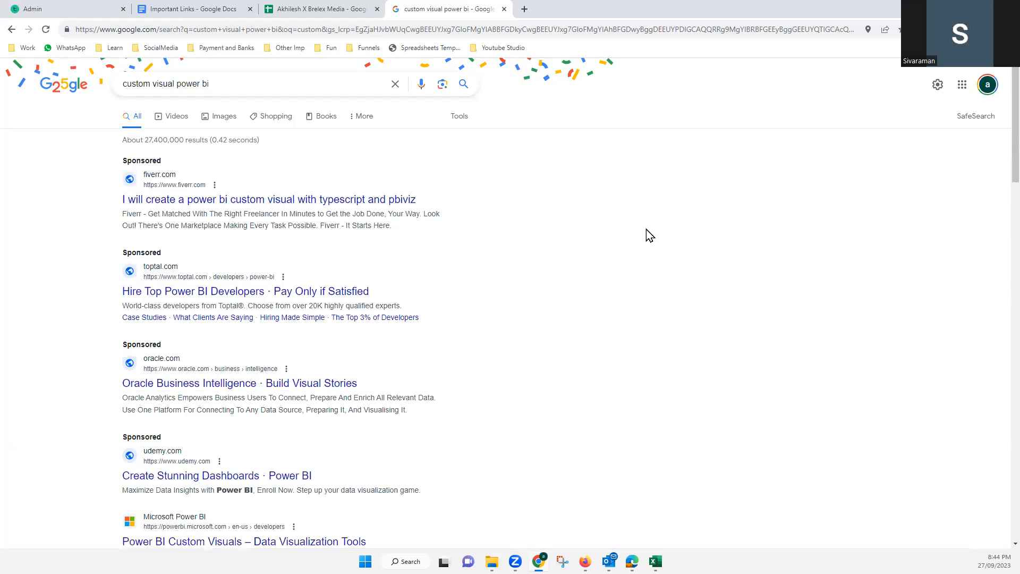
Step: View the Microsoft page Power BI Custom Visuals – Data Visualization Tools from the results and return to the search results
scroll(250, 287, down, 3)
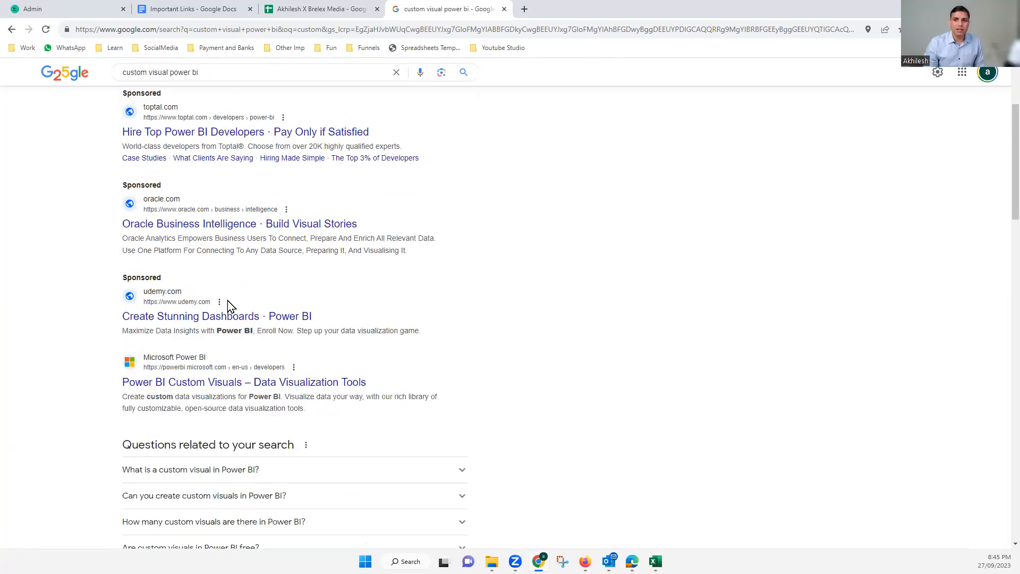
scroll(211, 278, down, 3)
scroll(204, 180, down, 1)
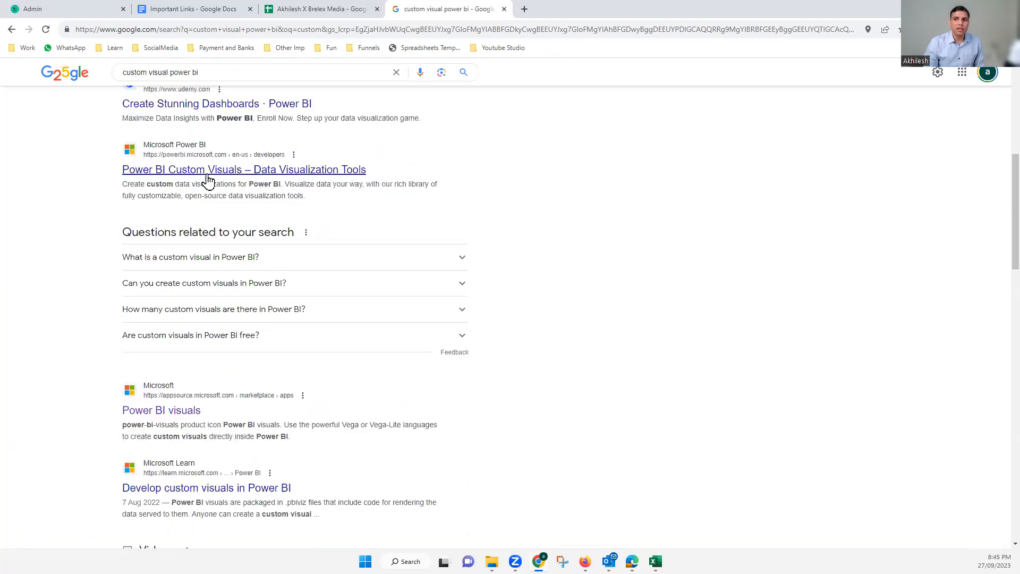
click(212, 171)
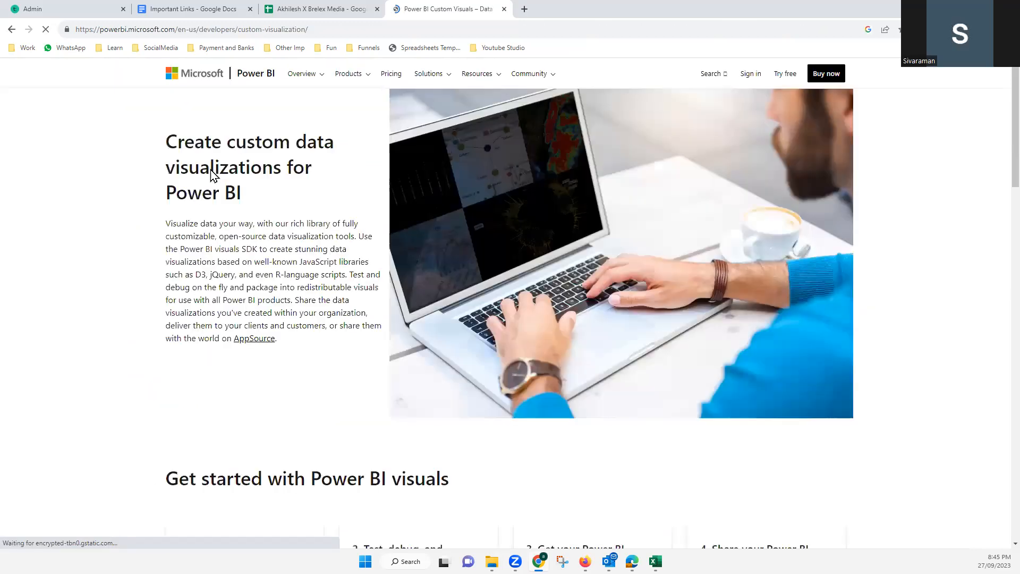
click(12, 29)
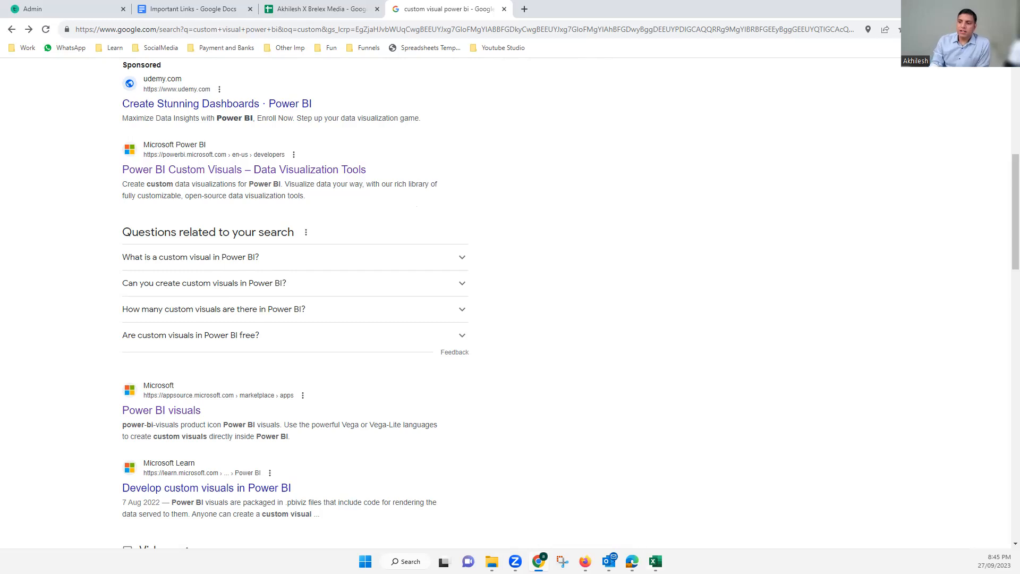
Step: Switch back to Excel and select an empty cell outside the PivotTable on Sheet2
click(656, 561)
click(182, 254)
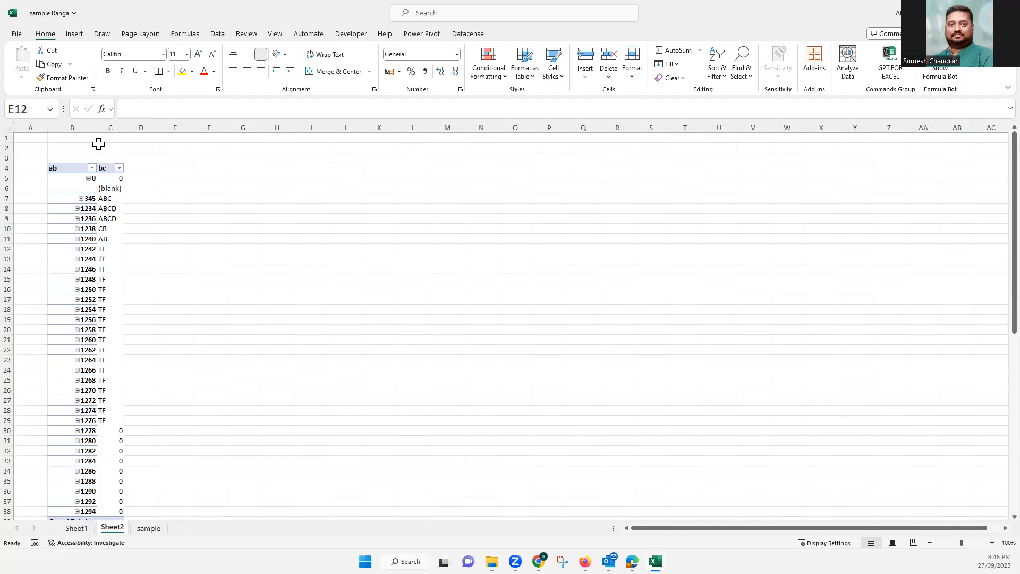
click(42, 139)
drag(141, 137, 143, 139)
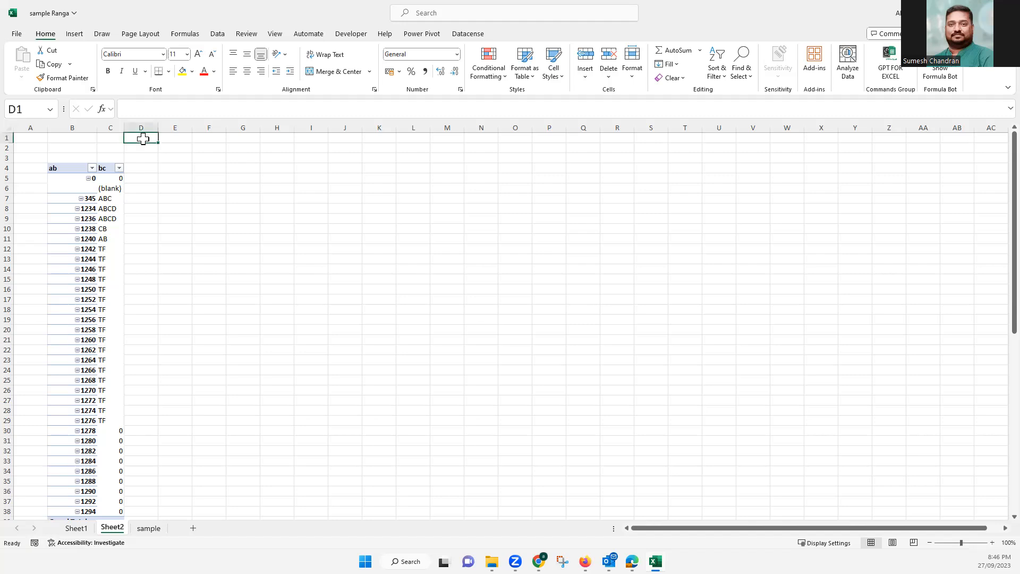
click(169, 137)
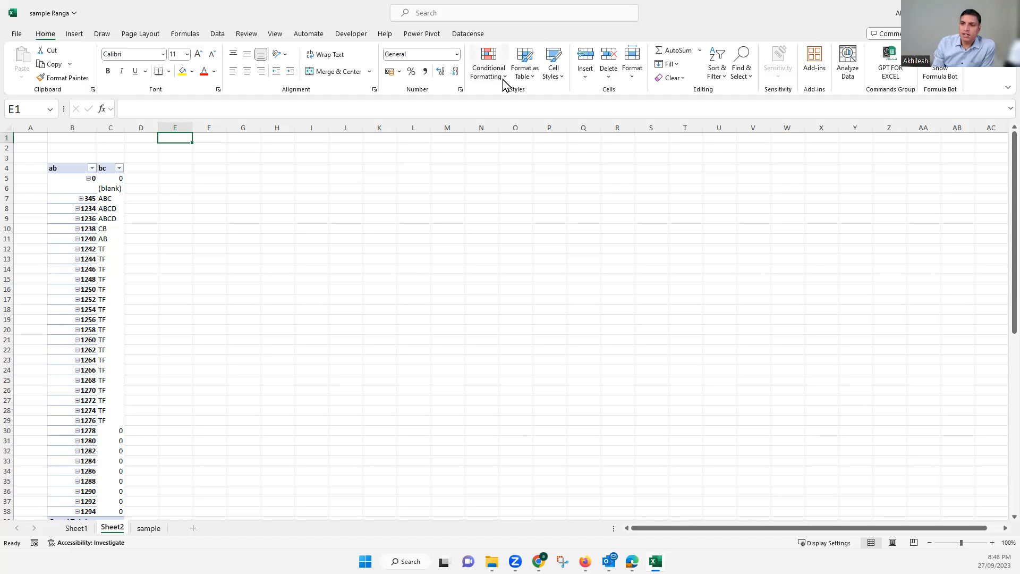
click(313, 195)
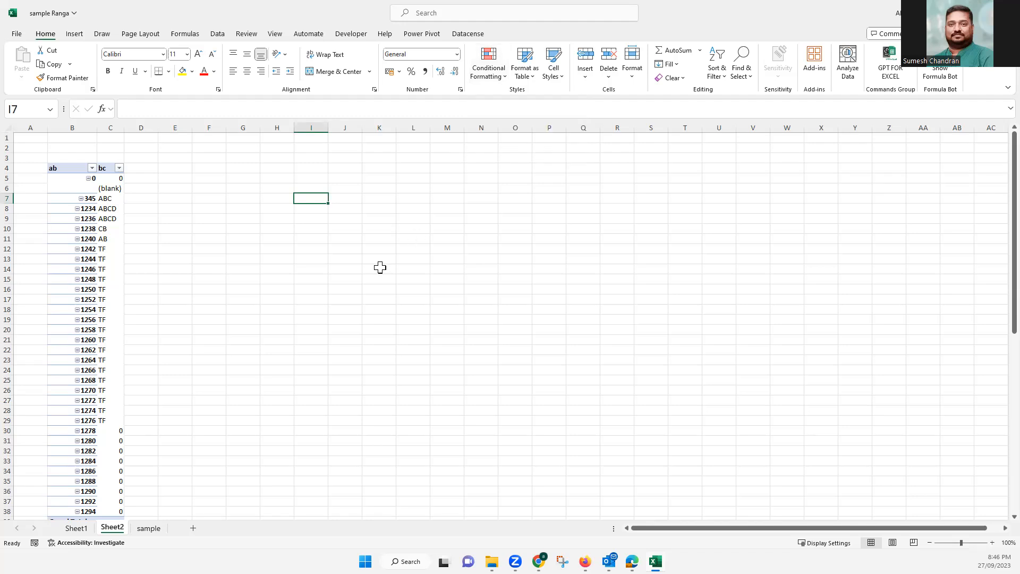
Step: Enter the status values Completed in cell J6 and In Progress in cell J7
click(351, 188)
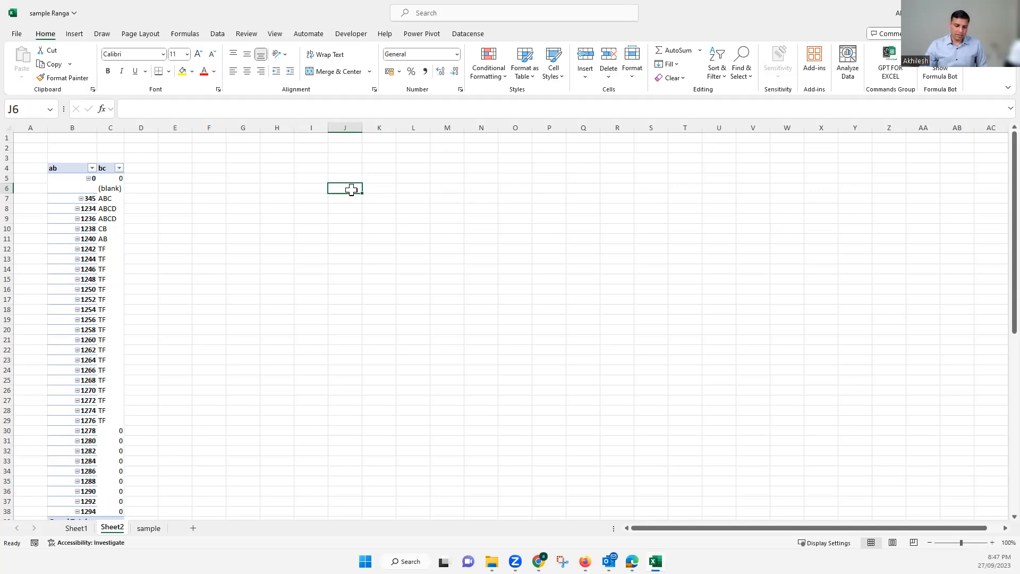
text(Completed)
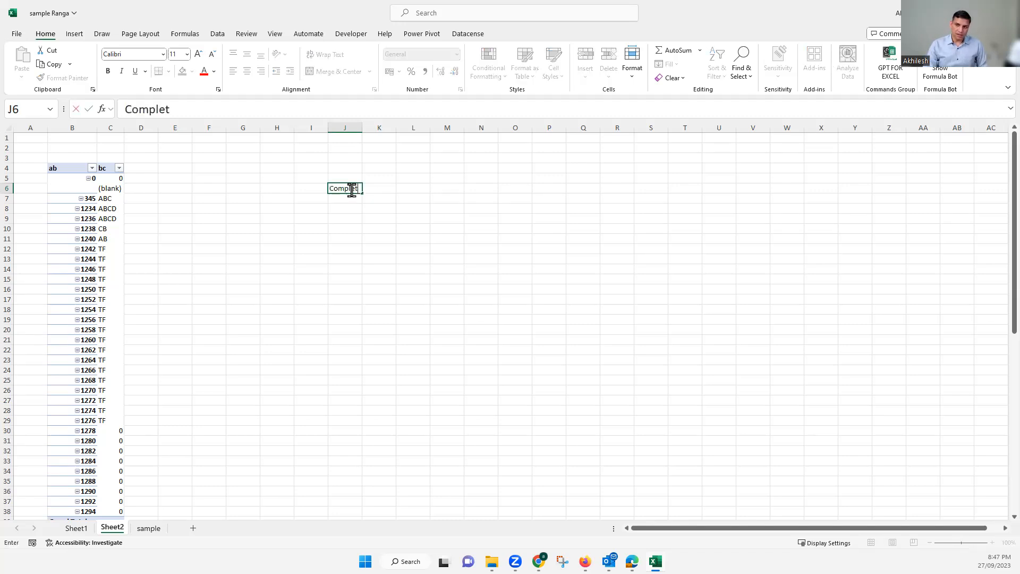
key(Return)
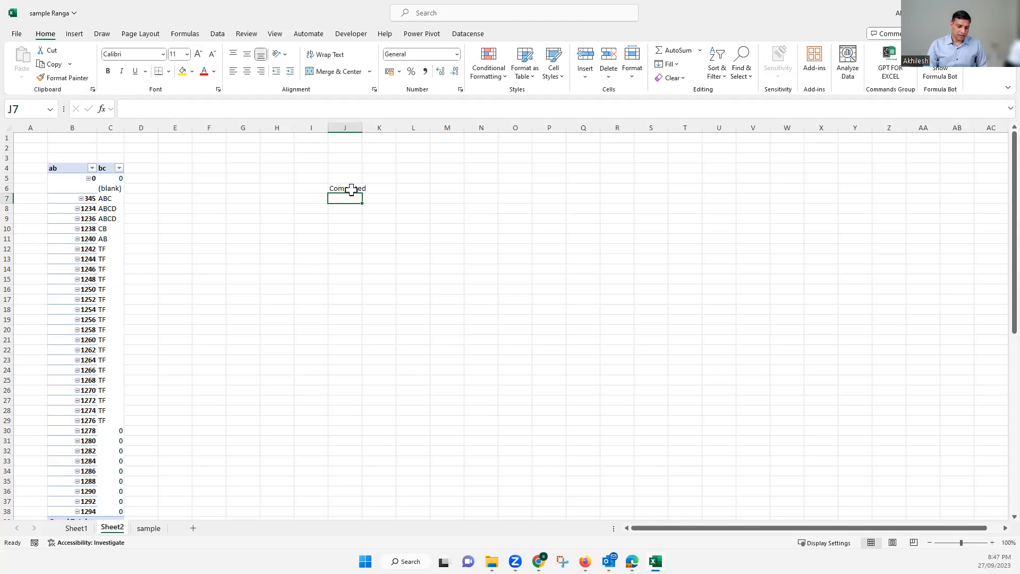
text(In Pro)
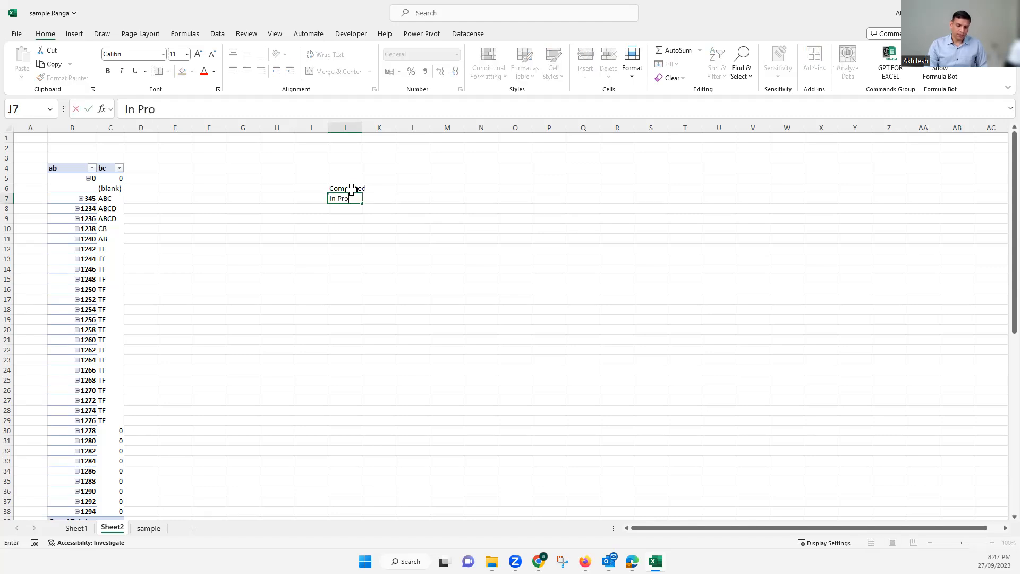
text(gress)
key(Return)
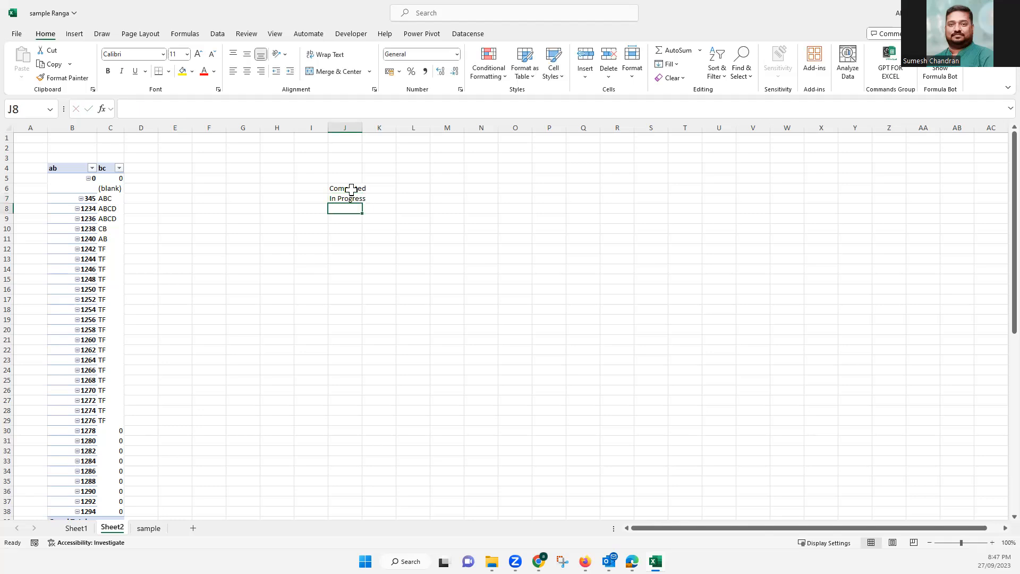
text(Abo)
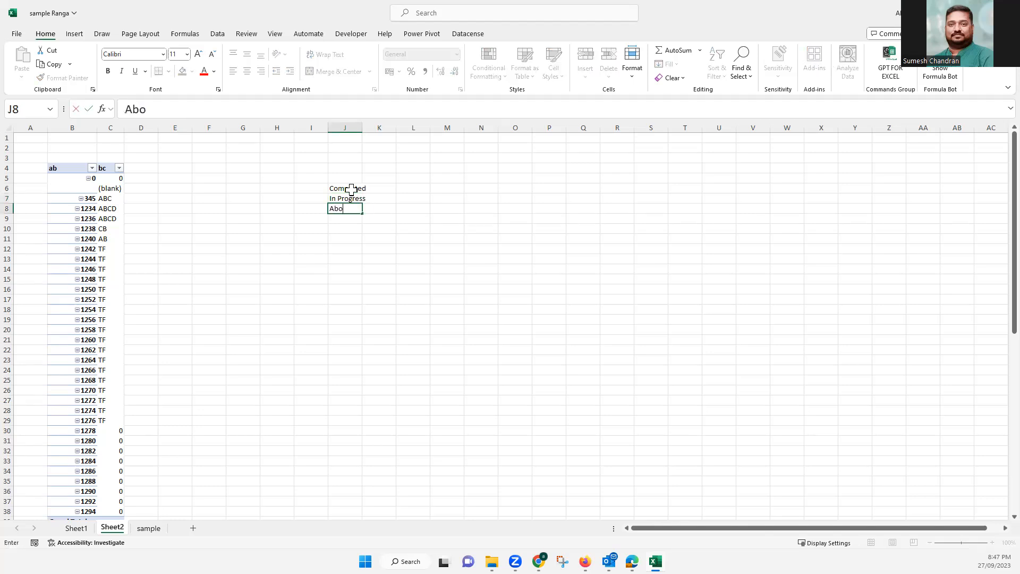
text(ut to Com)
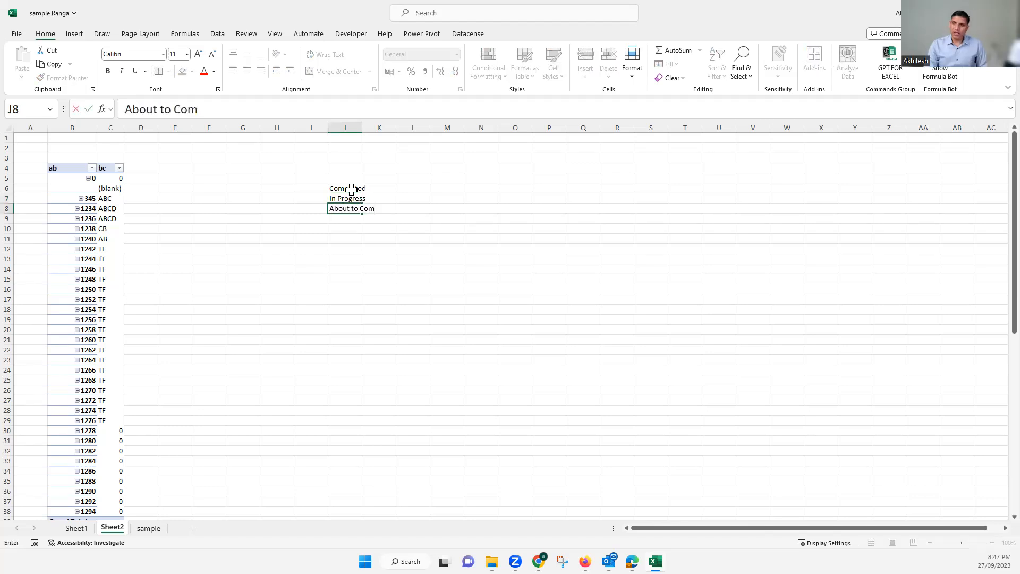
key(BackSpace)
key(BackSpace)
key(BackSpace)
key(BackSpace)
key(BackSpace)
key(BackSpace)
key(BackSpace)
key(BackSpace)
key(BackSpace)
key(BackSpace)
key(BackSpace)
key(BackSpace)
Step: Enter the status value Pending in cell J8, replacing the partly entered text
text(Pendin)
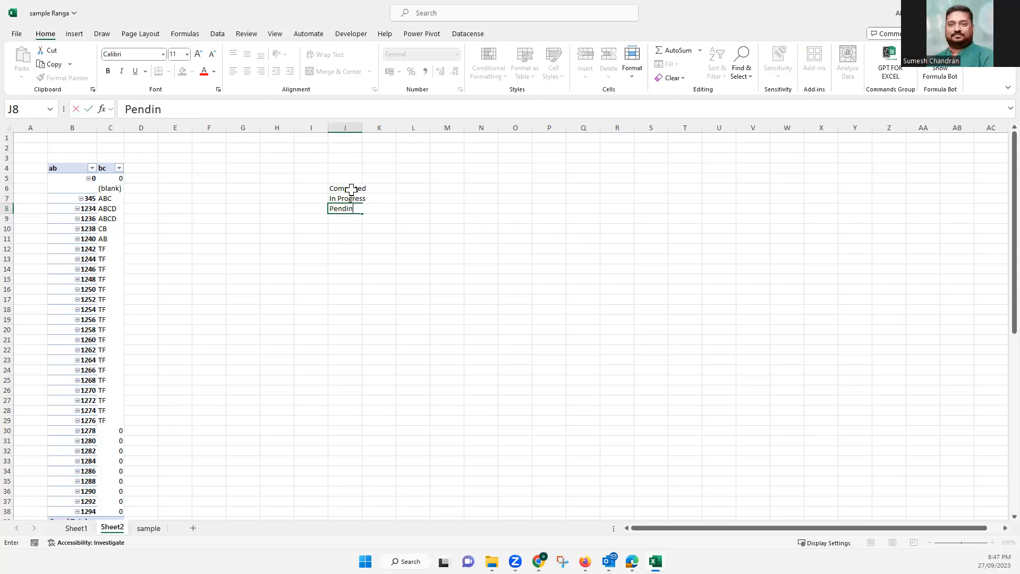
text(g)
key(Return)
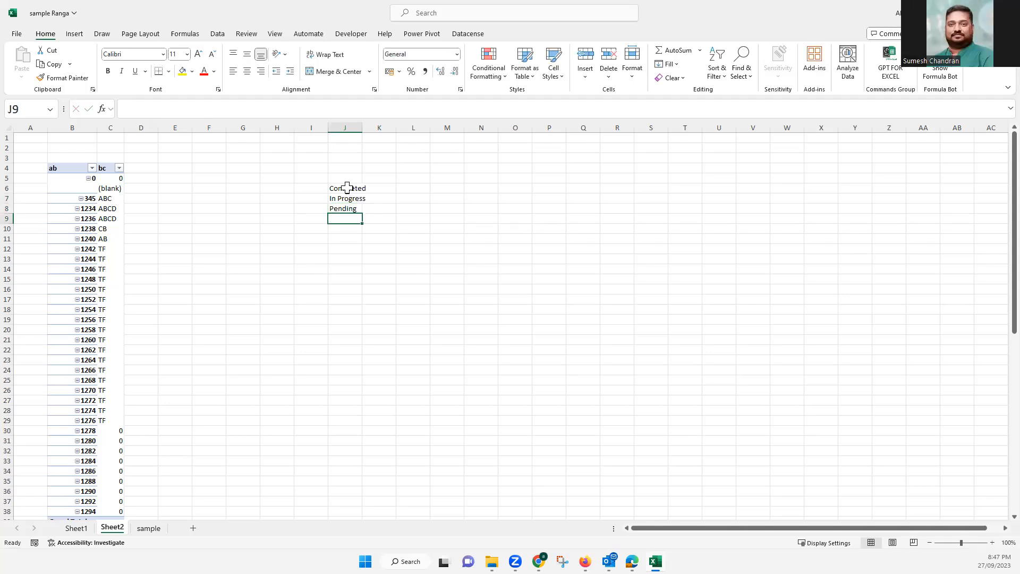
Step: Start a new conditional formatting rule for E6:P20 that uses a formula to determine which cells to format
drag(182, 190, 210, 198)
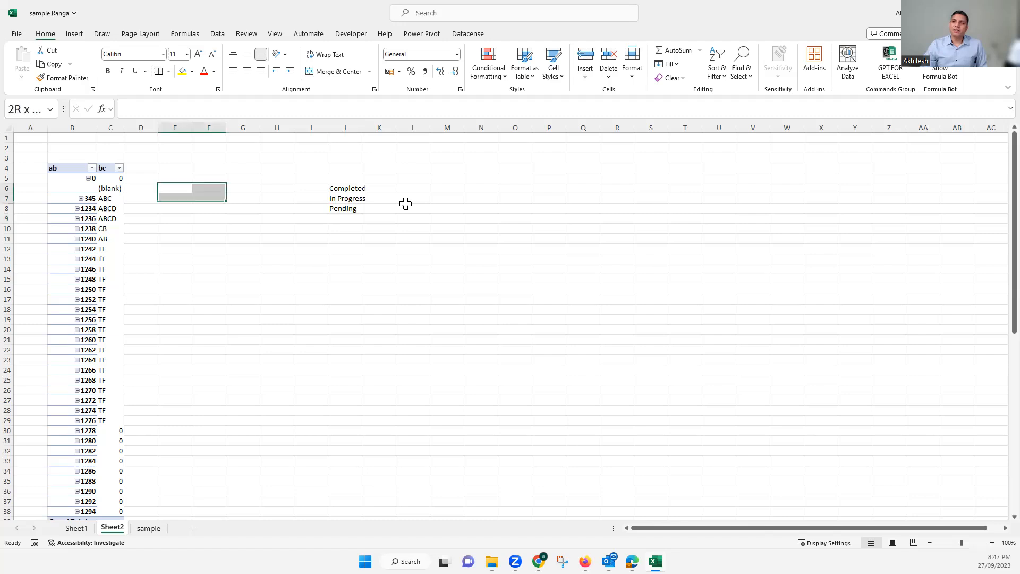
shift+click(538, 208)
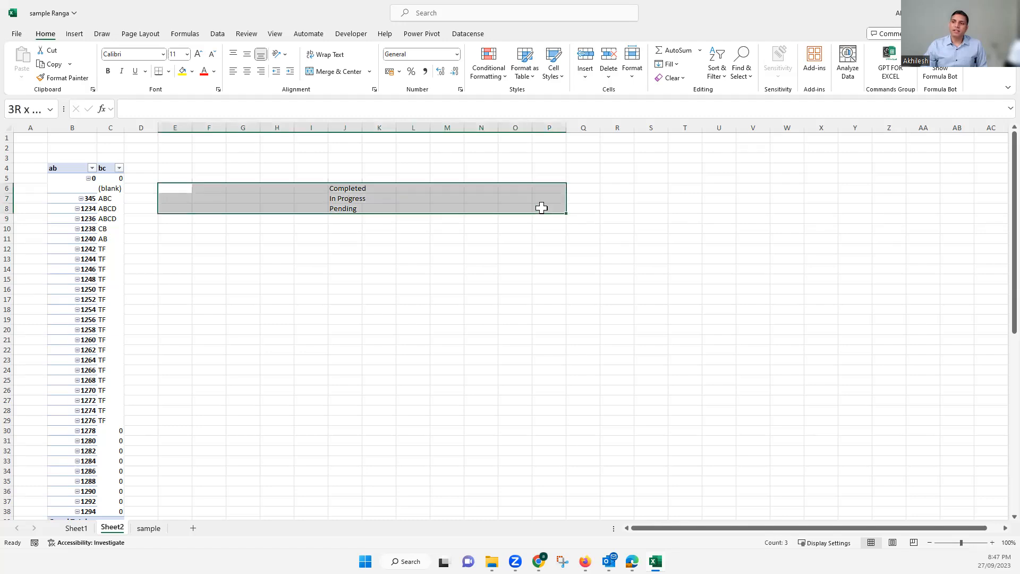
shift+click(541, 269)
shift+click(547, 328)
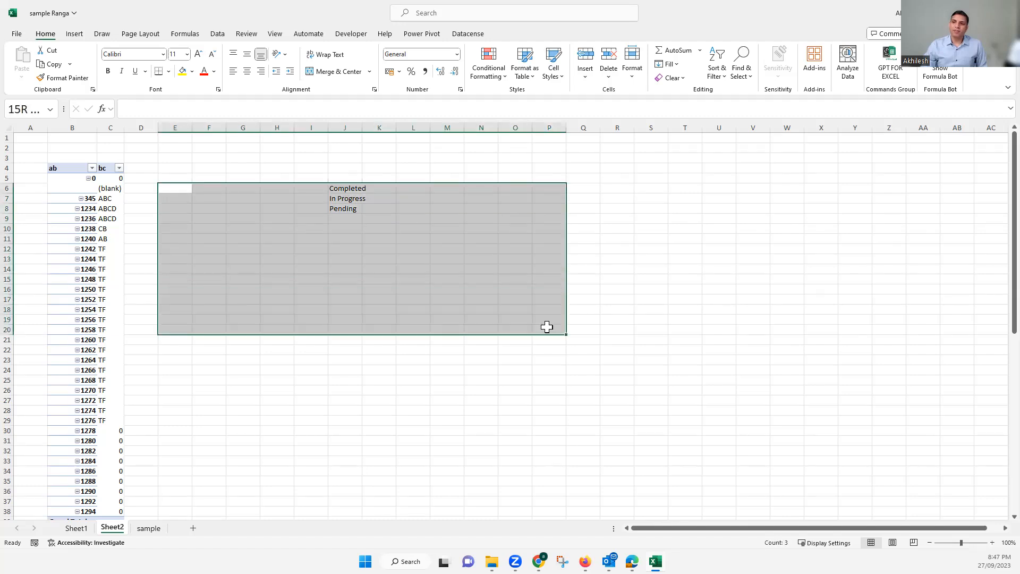
click(497, 80)
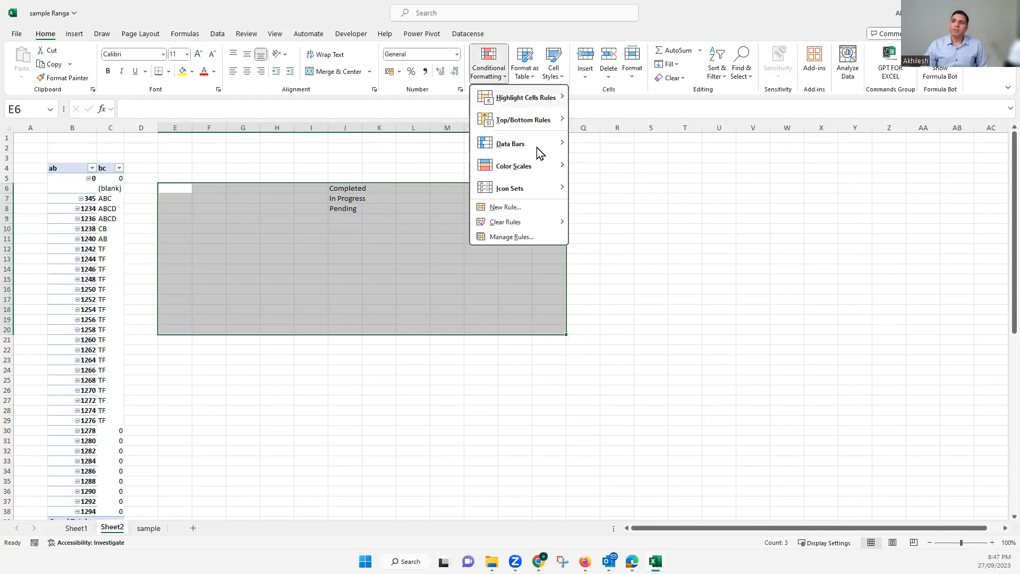
click(507, 207)
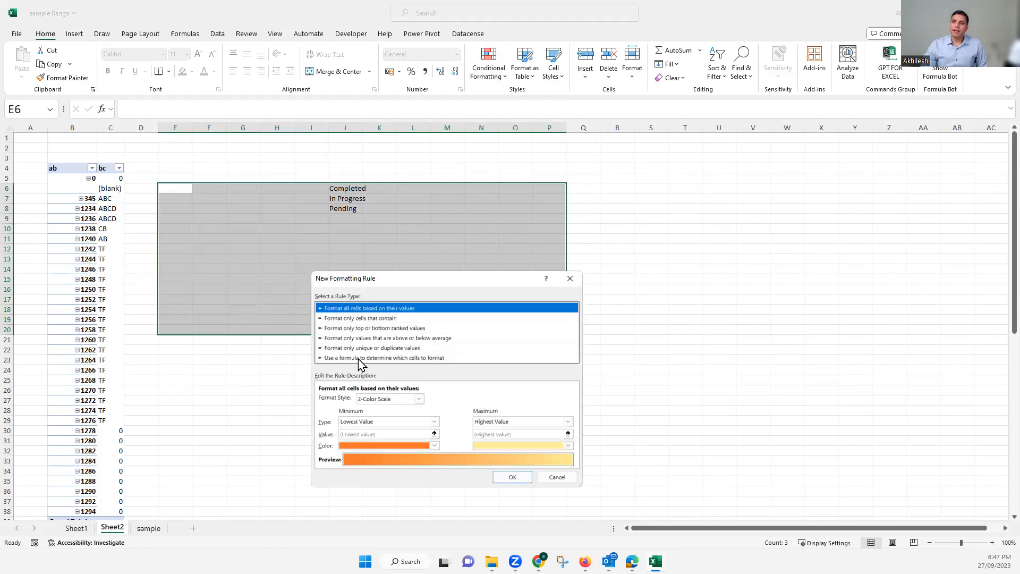
click(359, 358)
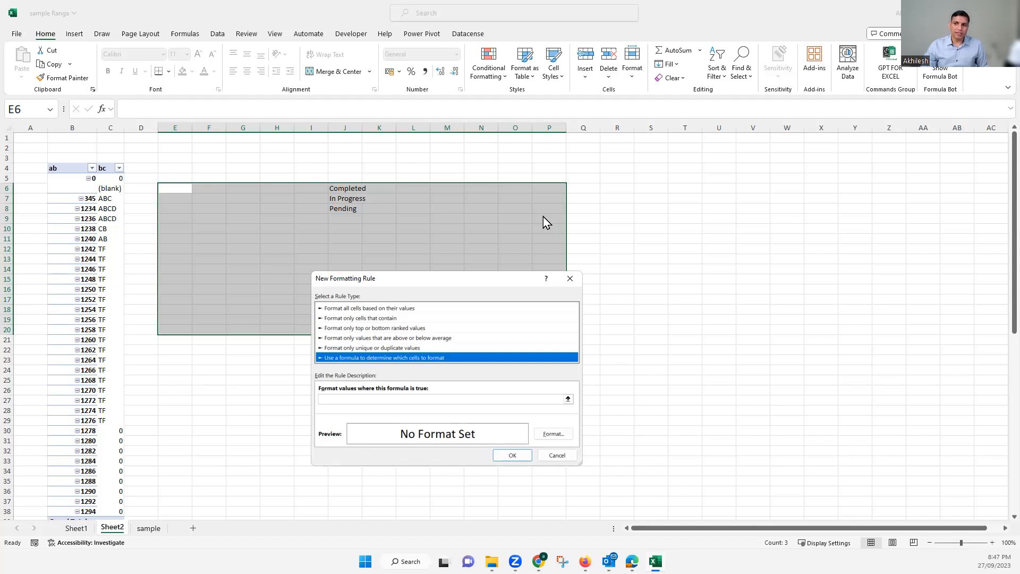
Step: Set the rule's formula to =$J6="Completed", with only the column reference absolute
click(342, 399)
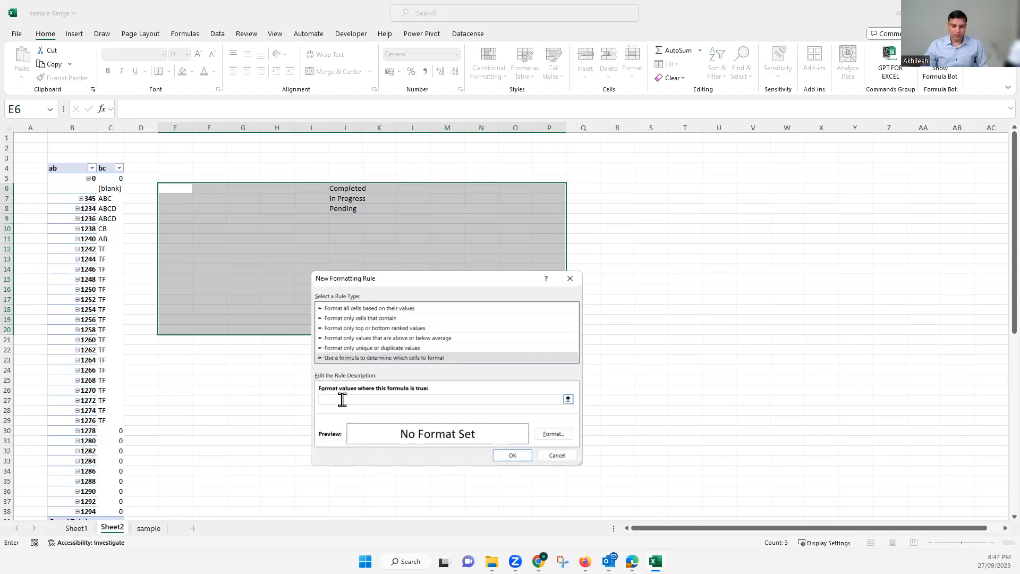
text(=)
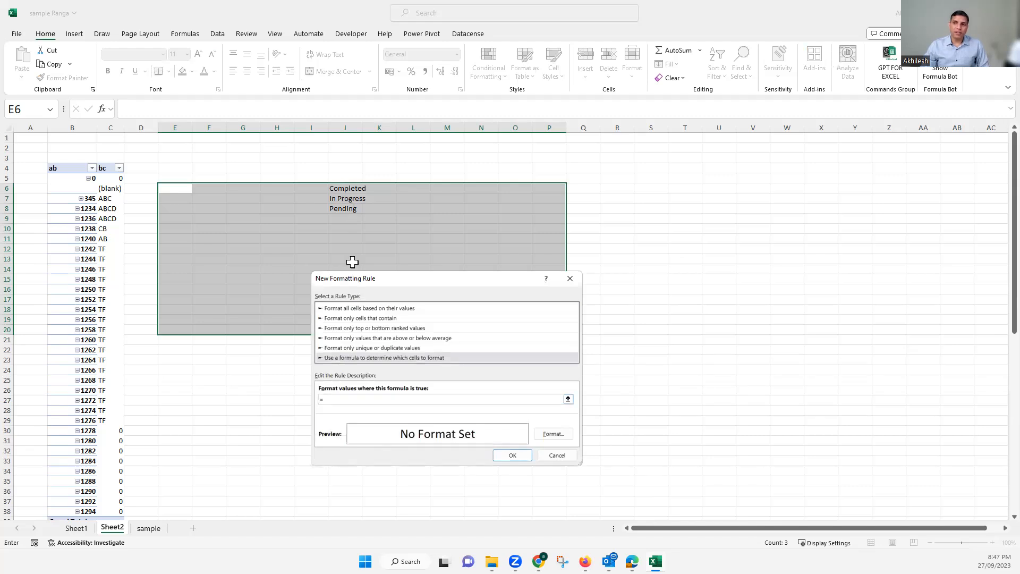
click(347, 187)
key(F4)
key(F4)
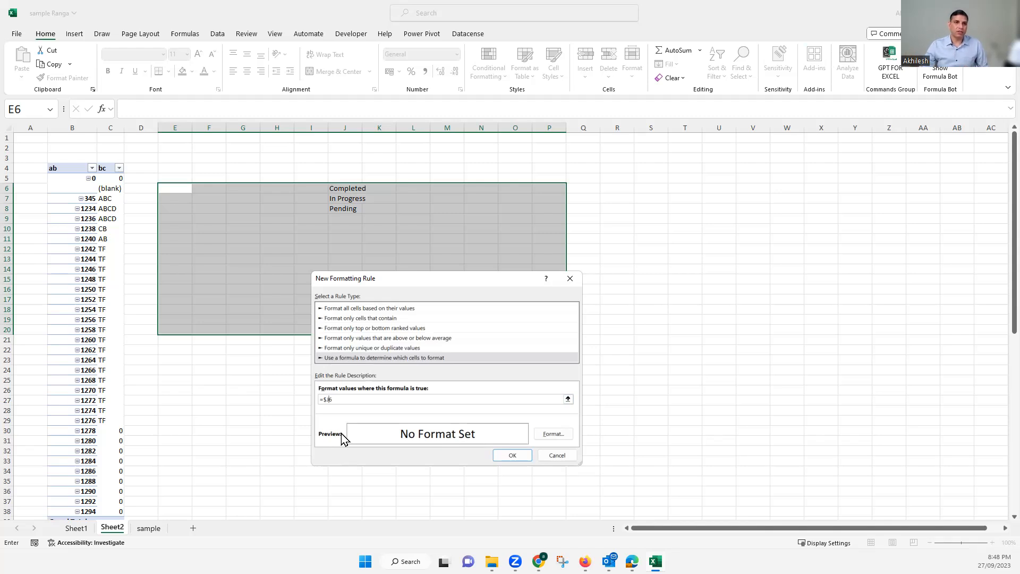
click(353, 400)
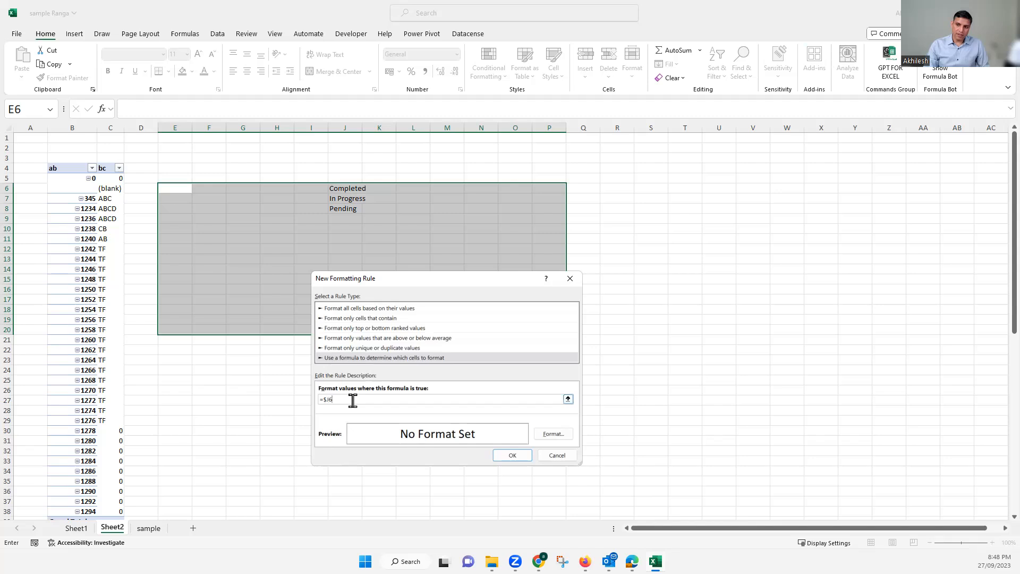
text(="Complet)
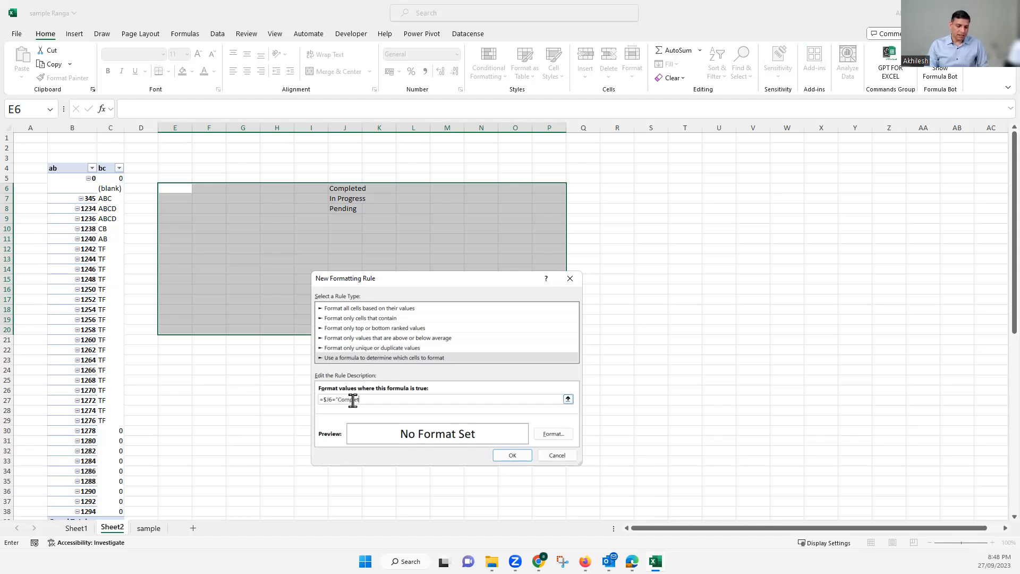
text(ed")
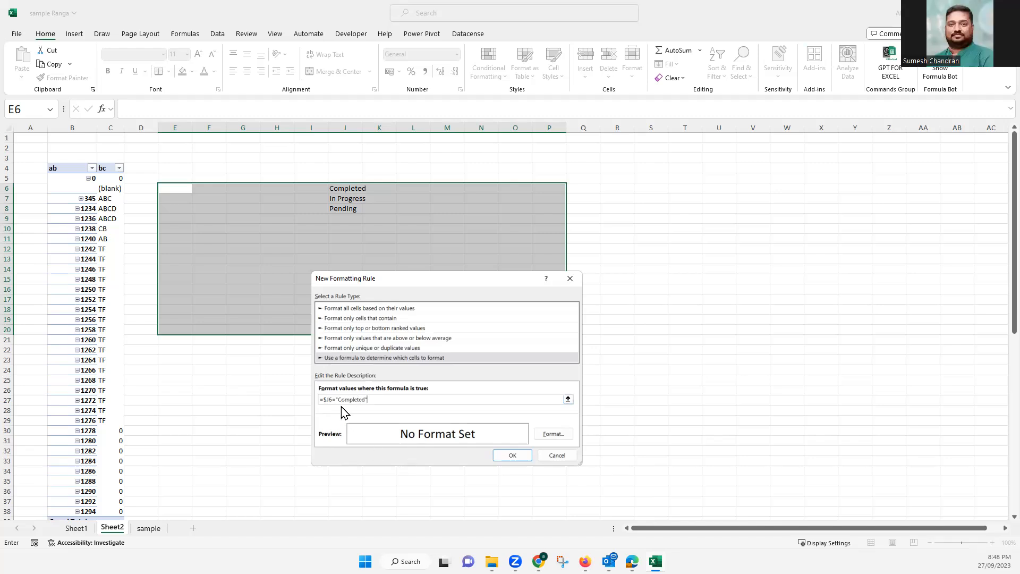
Step: Give the rule a light green background fill and apply it to the selected range
click(552, 434)
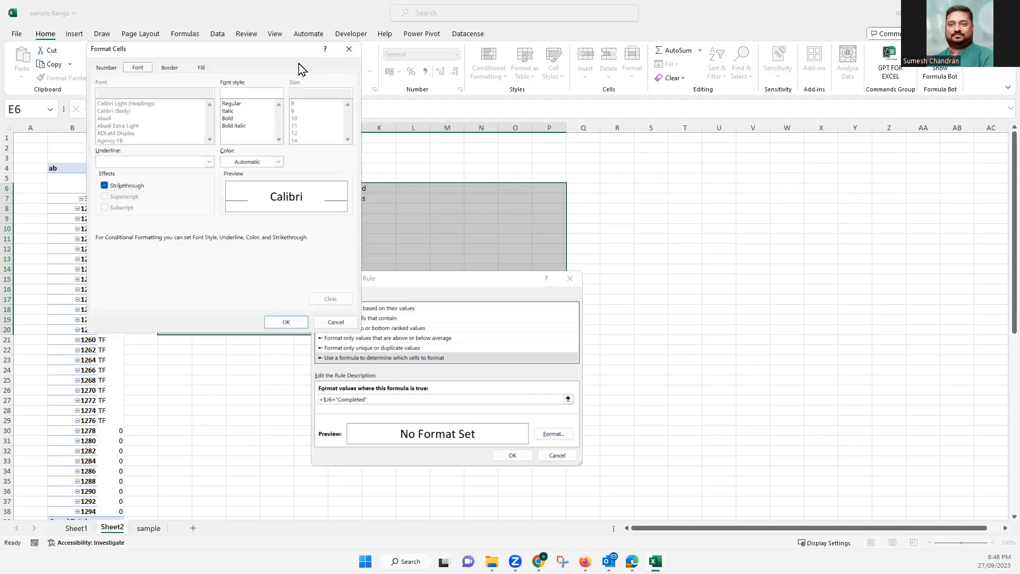
drag(285, 53, 713, 68)
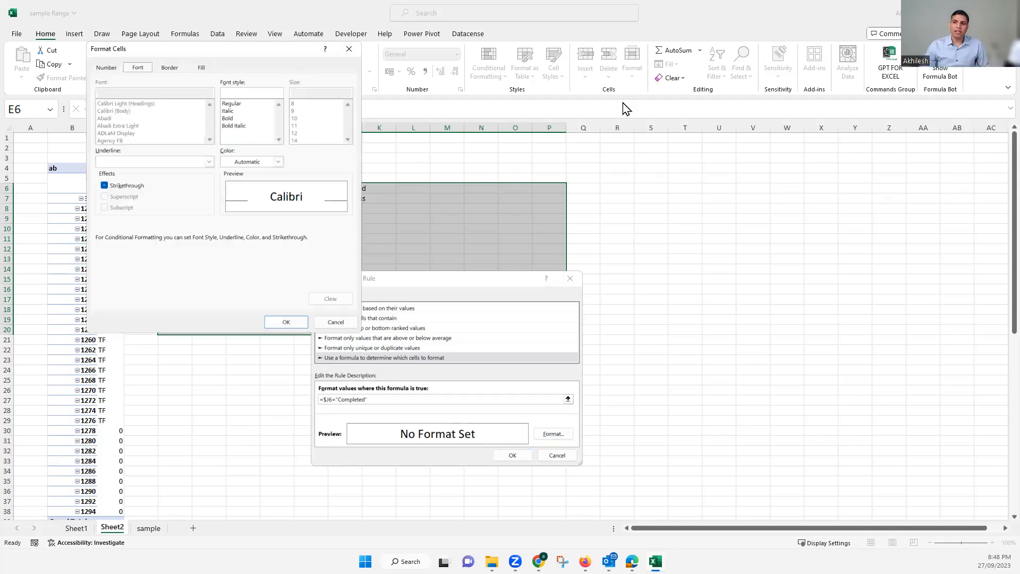
click(630, 81)
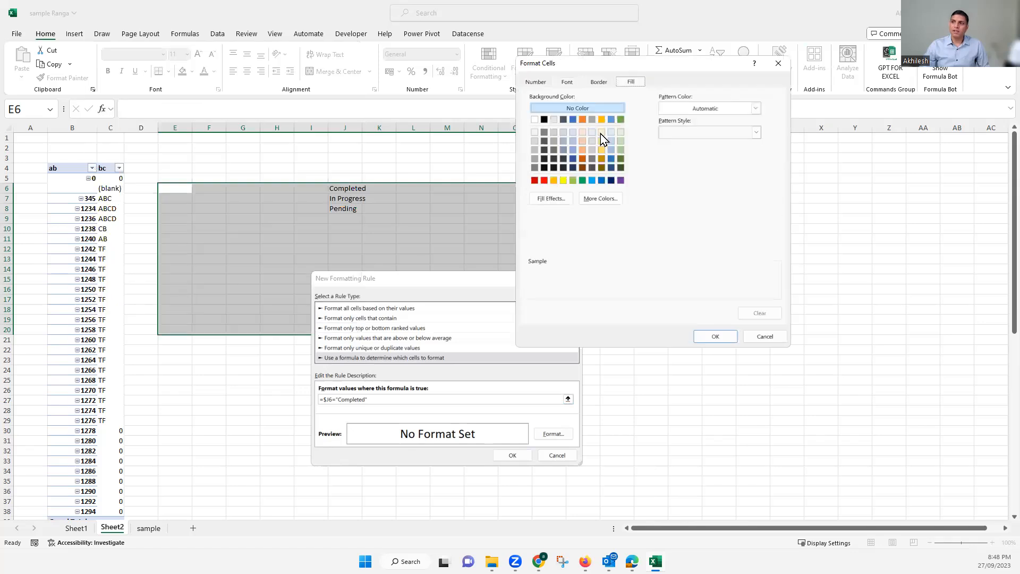
click(619, 133)
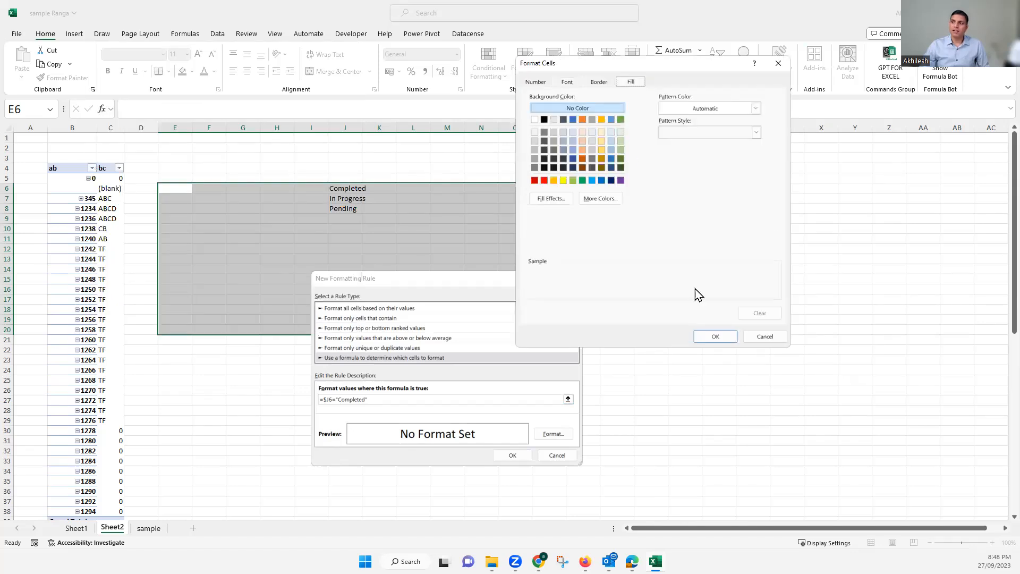
click(714, 337)
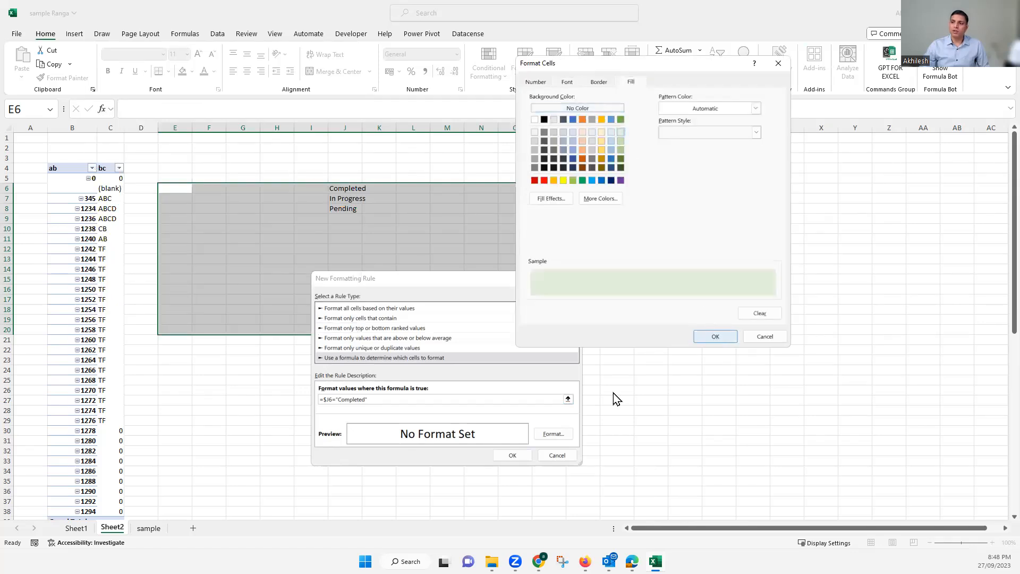
click(511, 455)
click(384, 378)
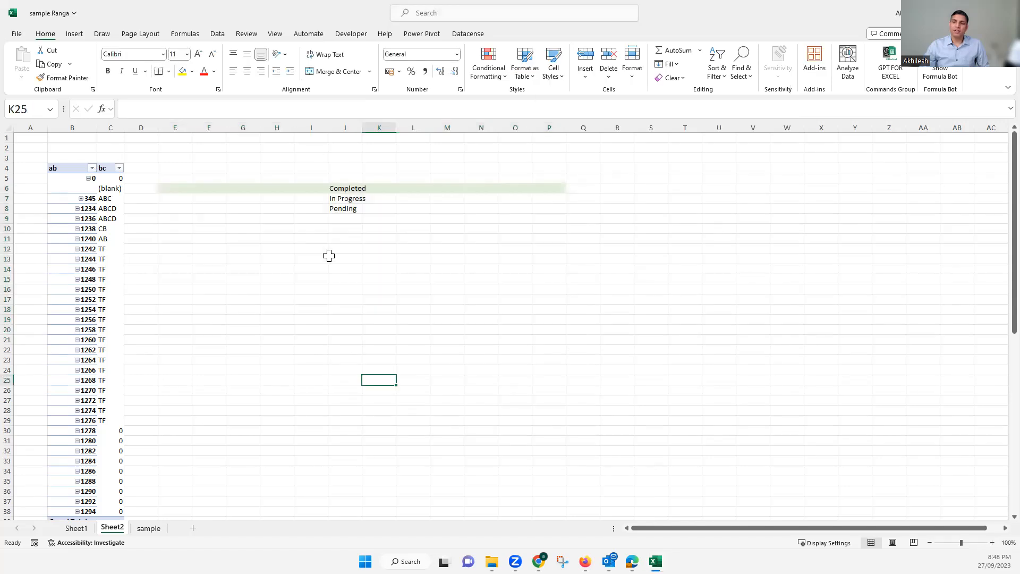
Step: Test the row highlighting by entering Completed in cell J10
click(346, 227)
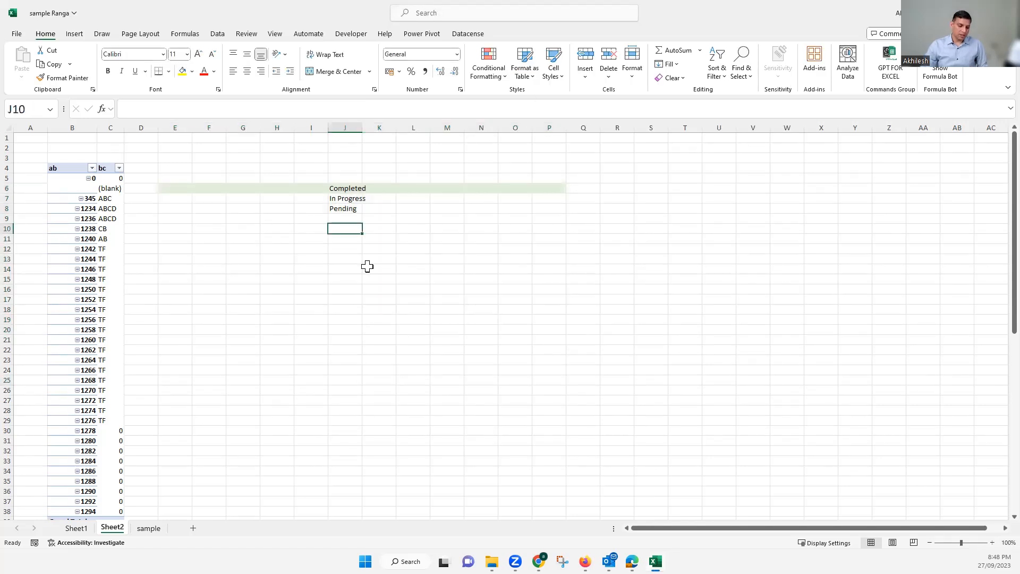
text(Completed)
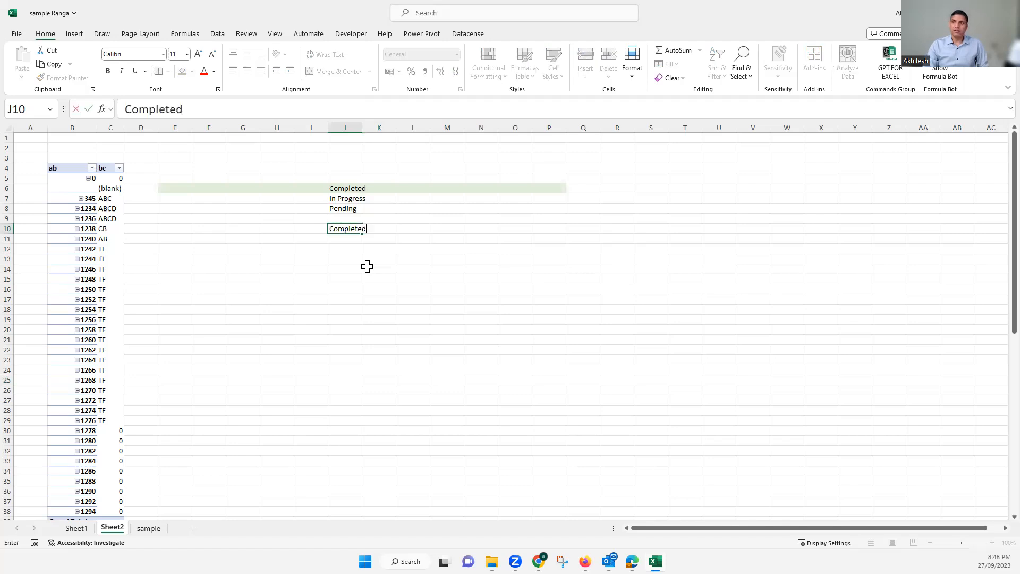
key(Return)
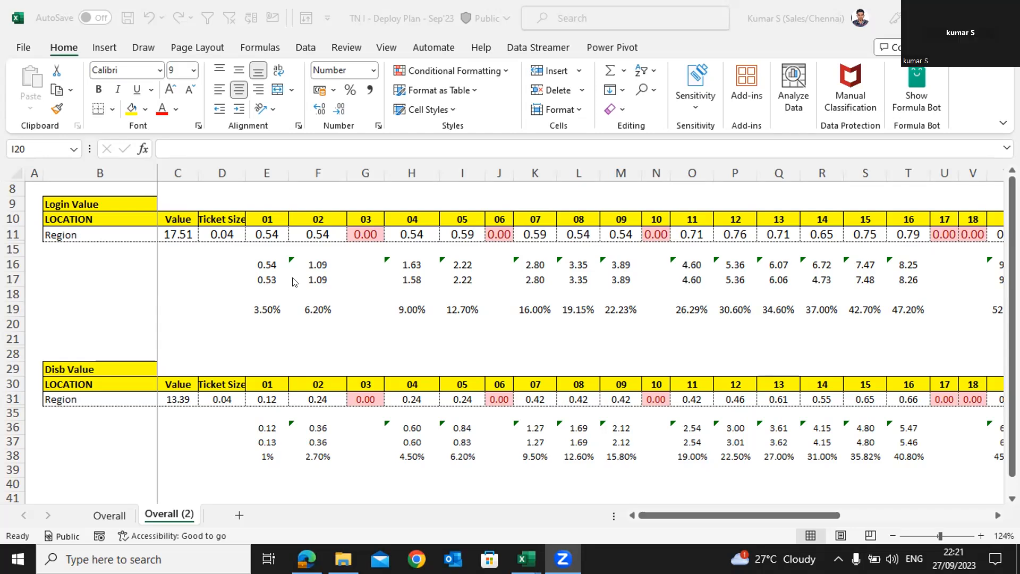
Step: Examine how the Login Value table's Region total in C11 relates to its daily values in row 11 and percentages in row 19
click(258, 232)
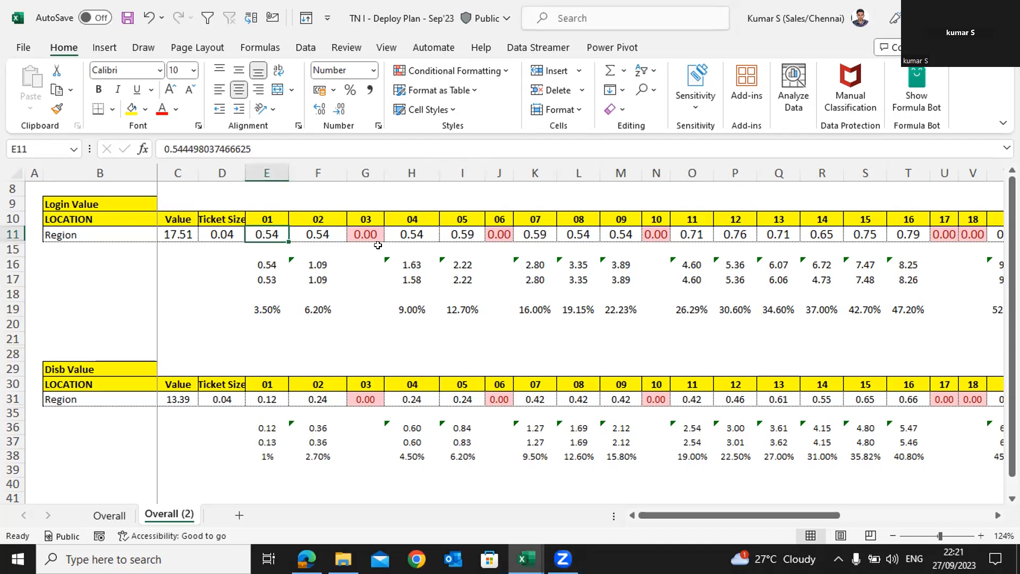
click(181, 234)
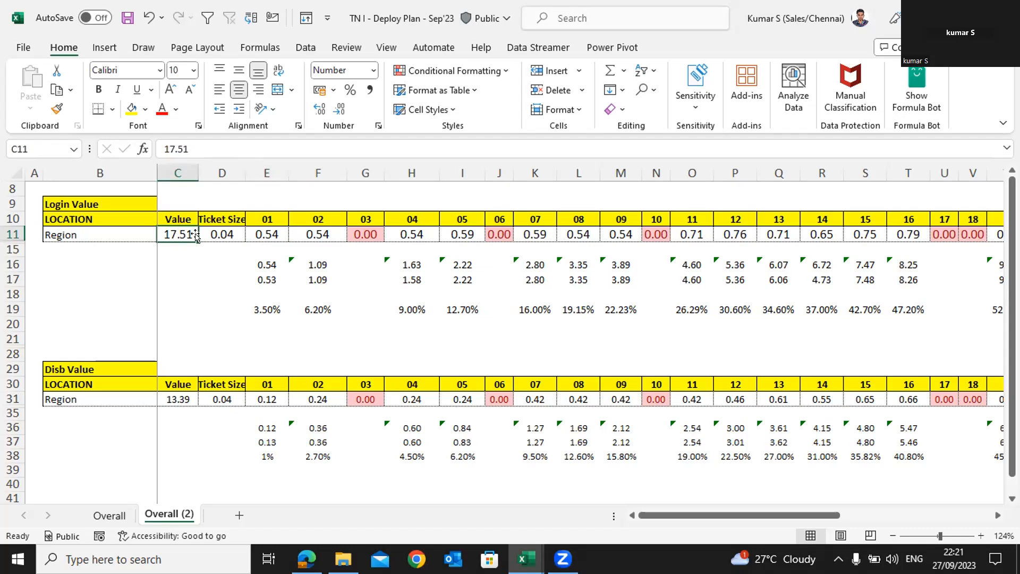
click(268, 219)
click(319, 218)
click(365, 218)
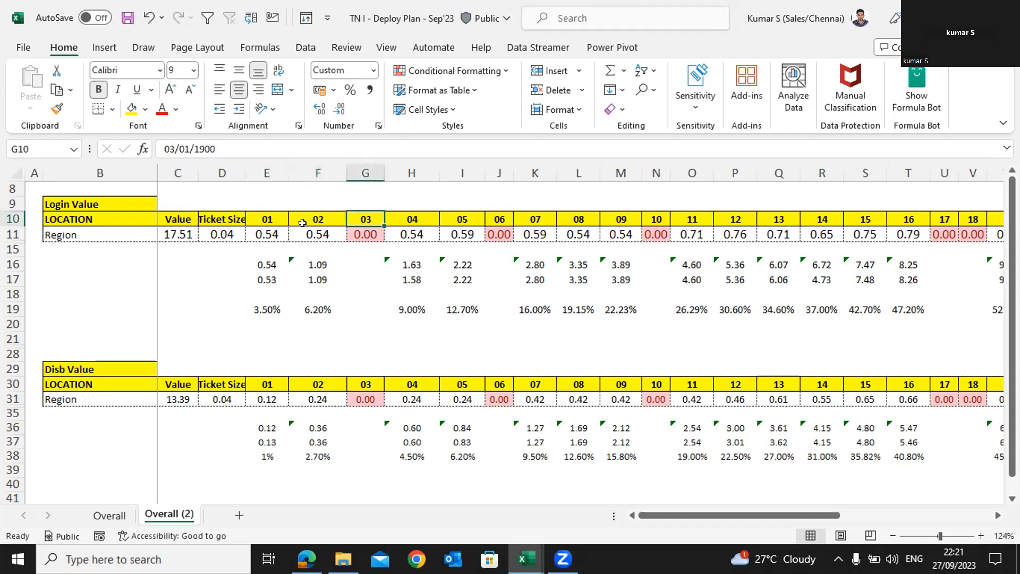
click(267, 230)
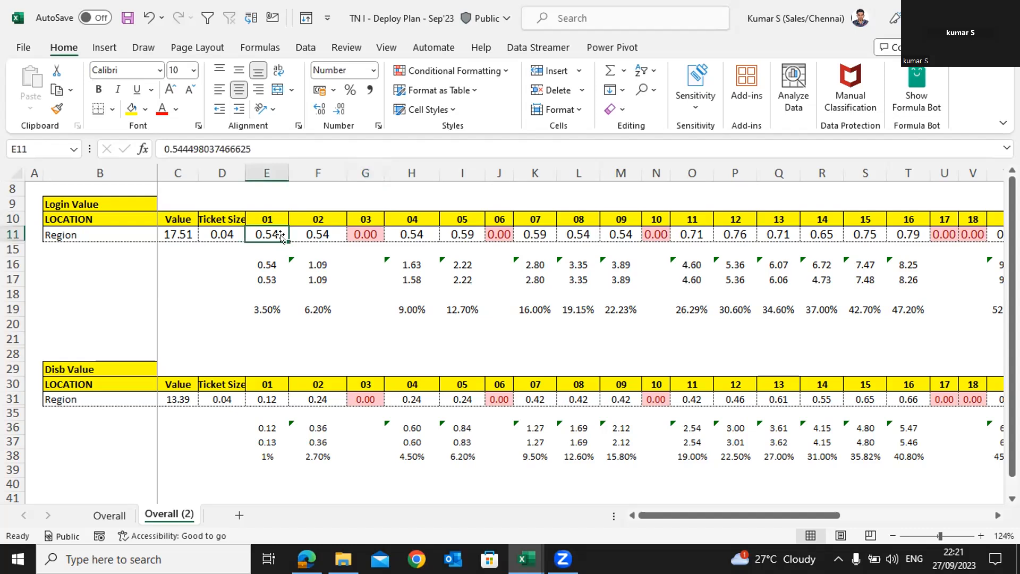
click(328, 233)
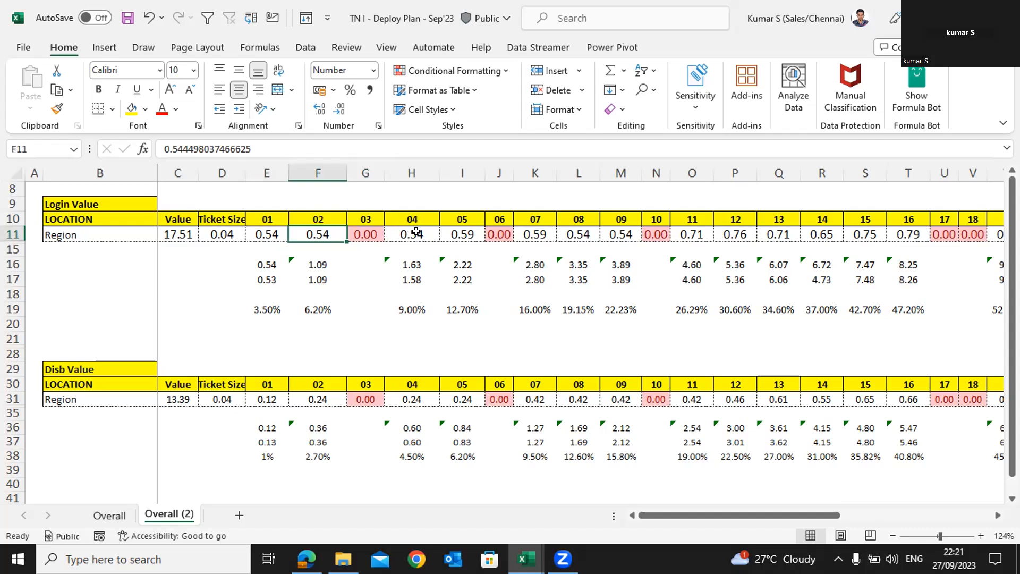
click(417, 232)
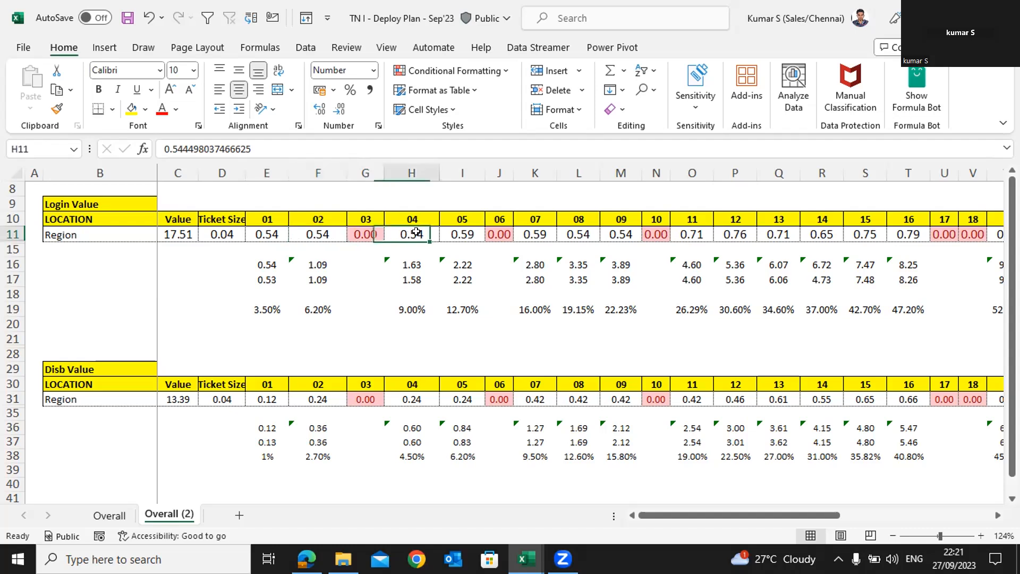
click(465, 232)
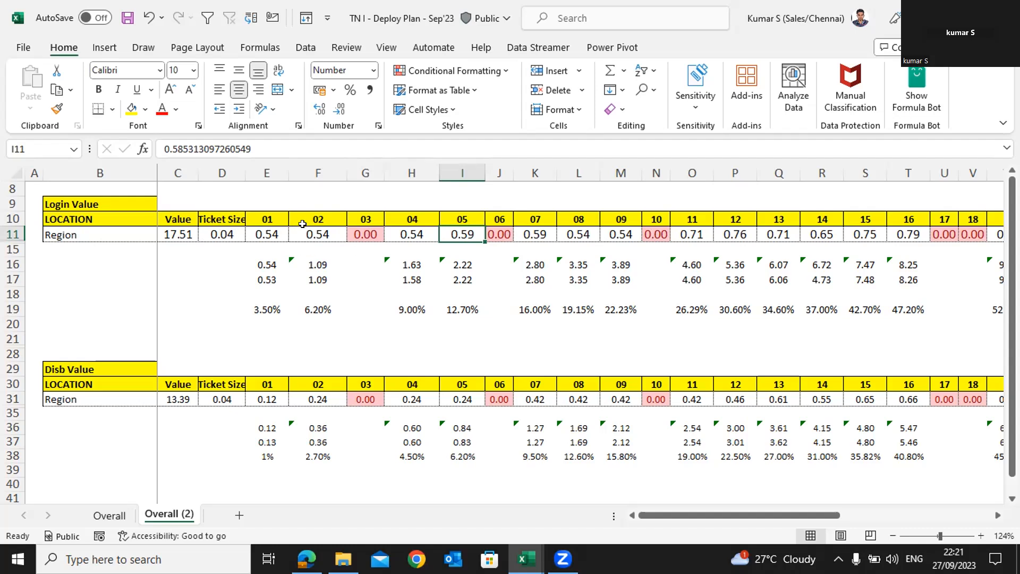
click(280, 232)
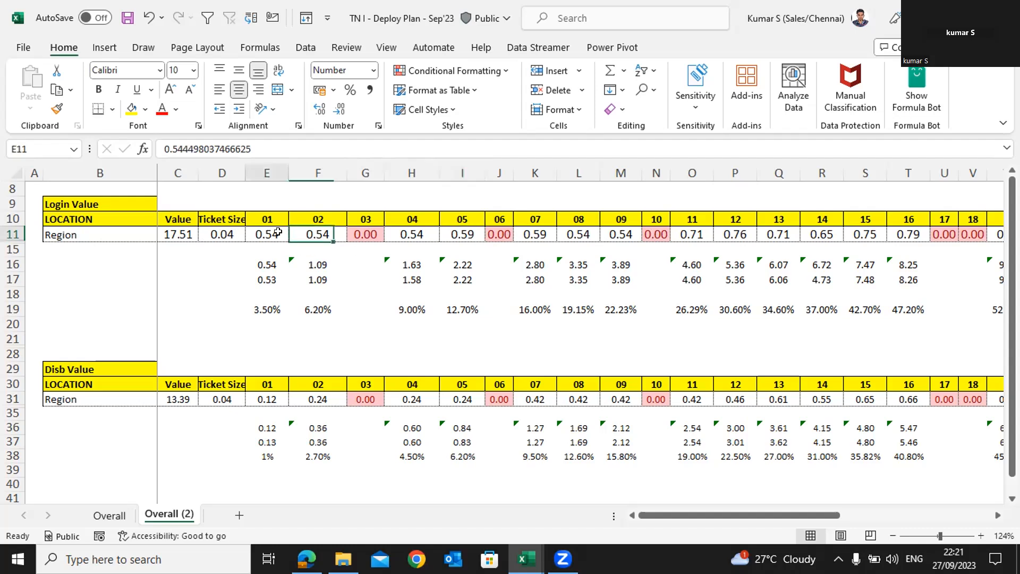
click(311, 232)
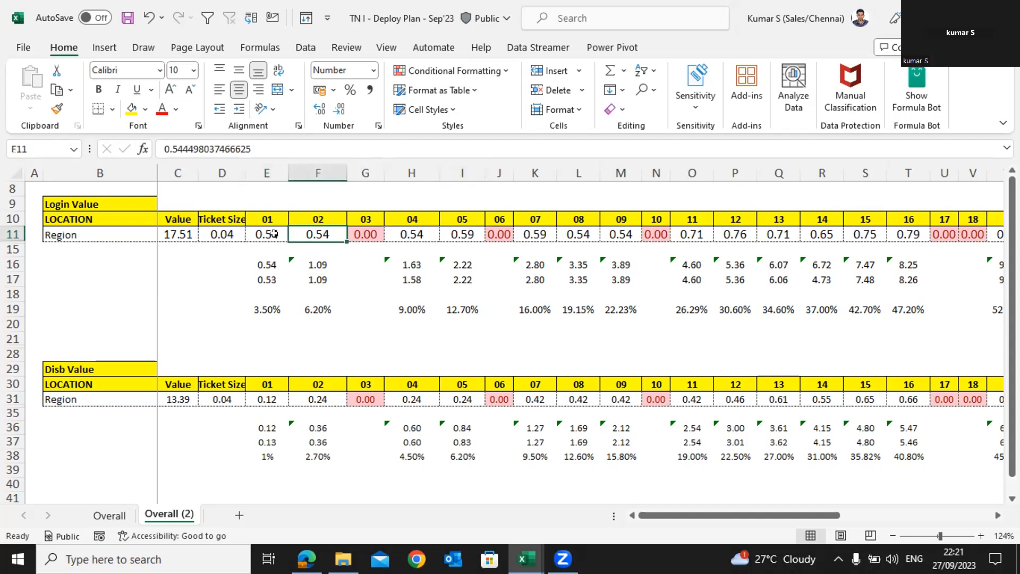
click(274, 233)
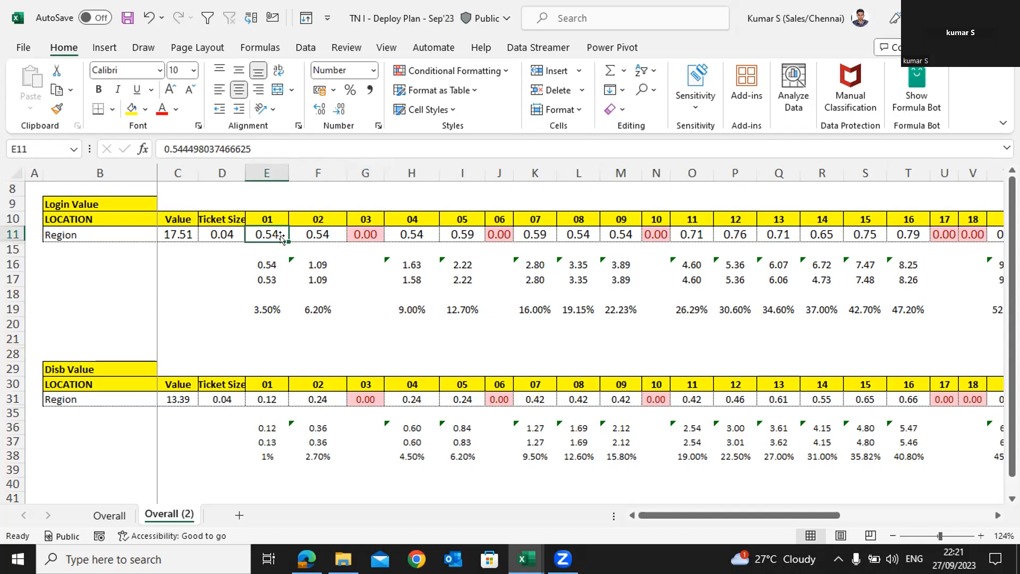
click(270, 308)
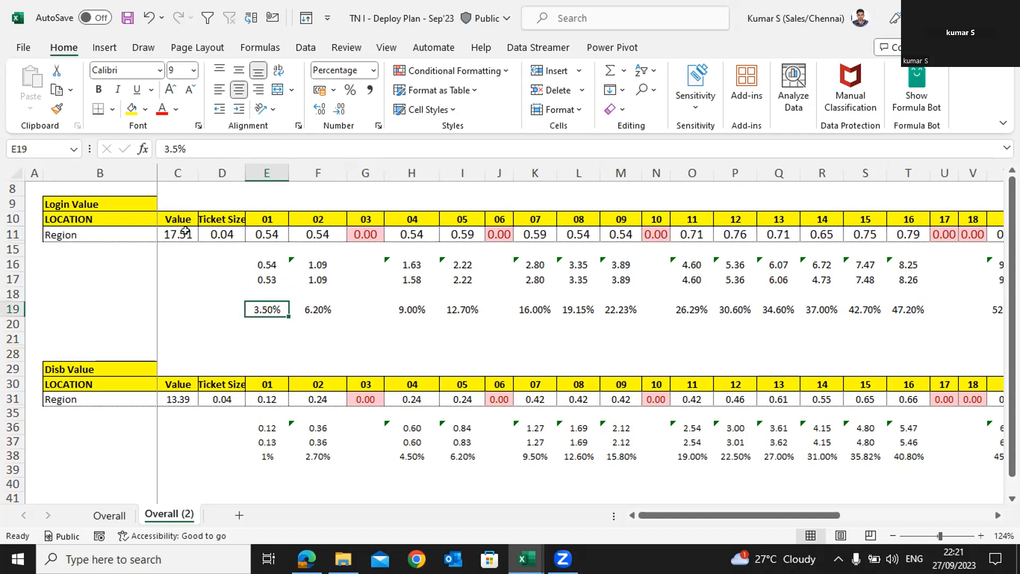
click(184, 233)
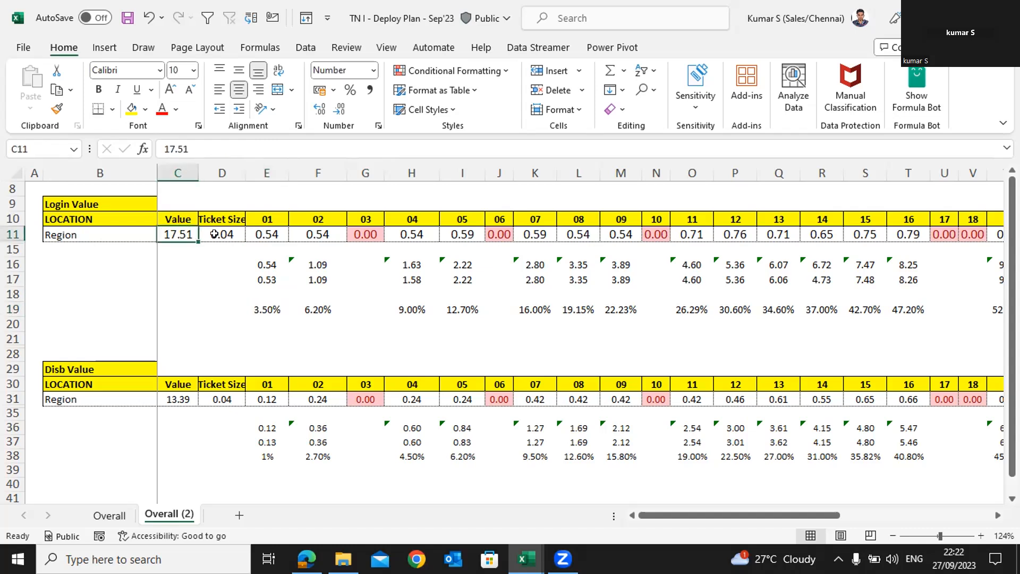
Step: Examine the Login Value percentages in row 19 for days 01 to 05, comparing the first with the daily value in E11
click(269, 306)
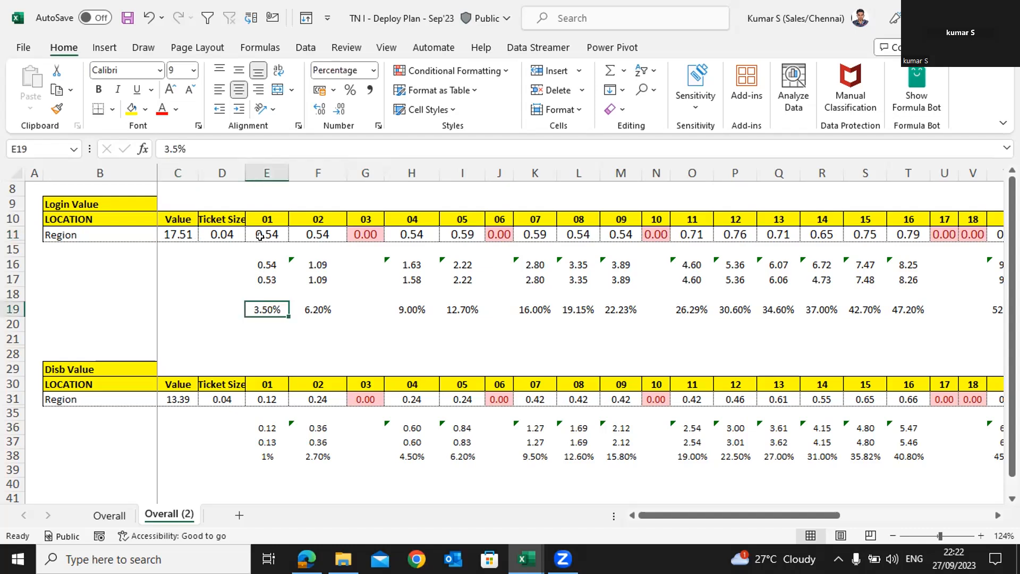
click(268, 234)
click(267, 307)
click(325, 307)
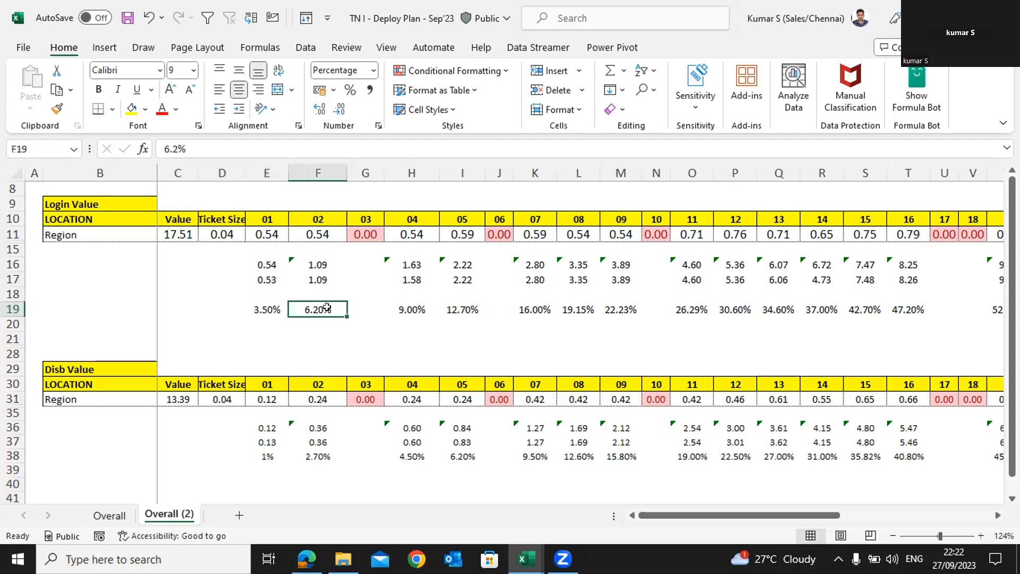
click(410, 308)
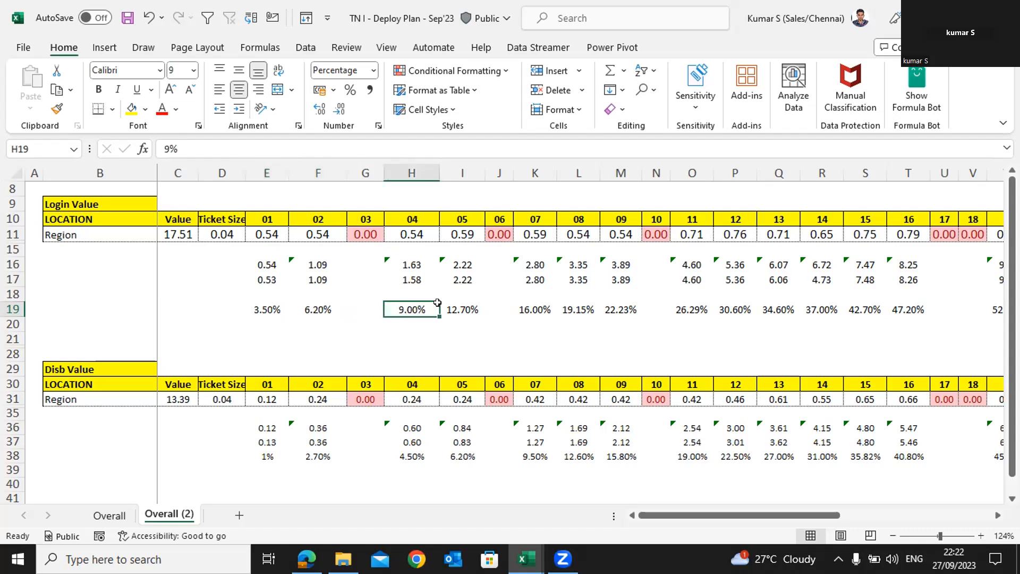
click(459, 307)
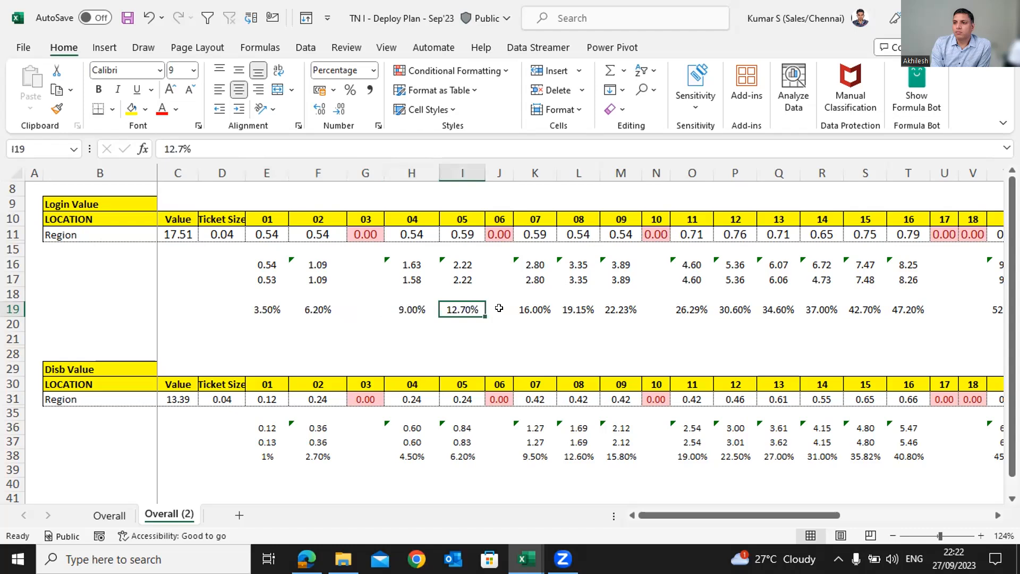
click(270, 305)
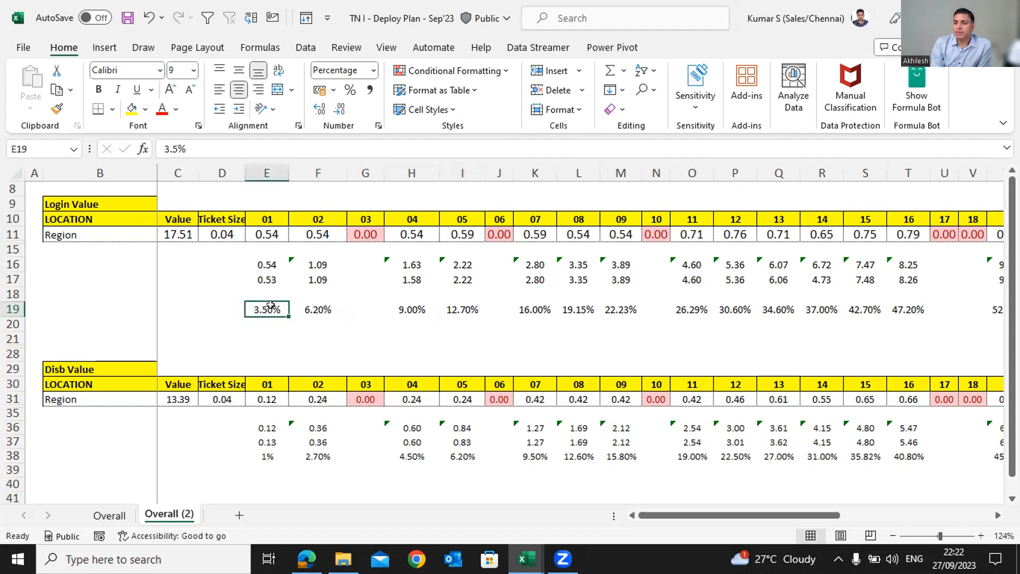
Step: Inspect the formula in E17 and compare its multiplier with the day 01 percentage in E19
double_click(268, 278)
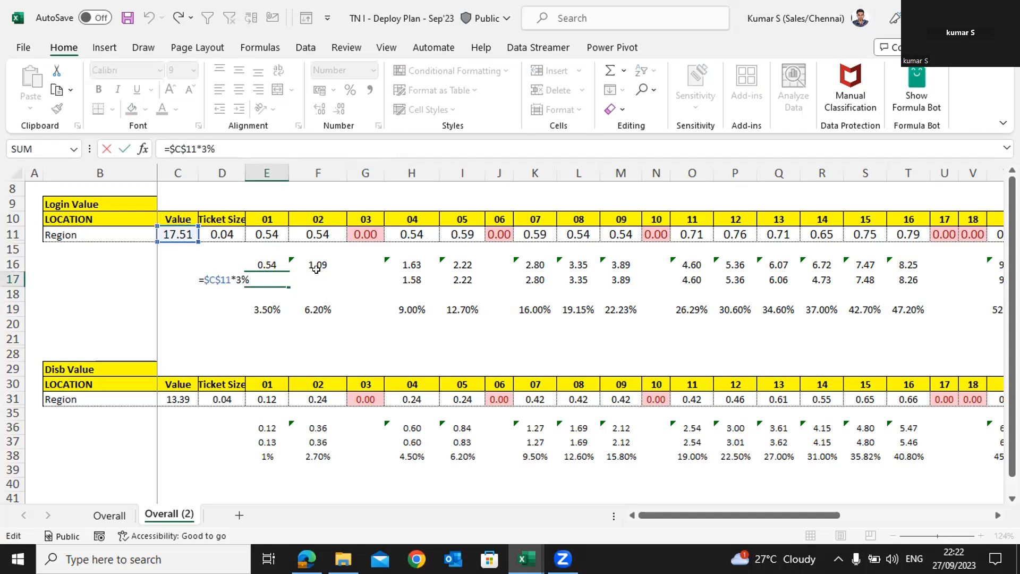
click(317, 309)
double_click(267, 278)
click(329, 295)
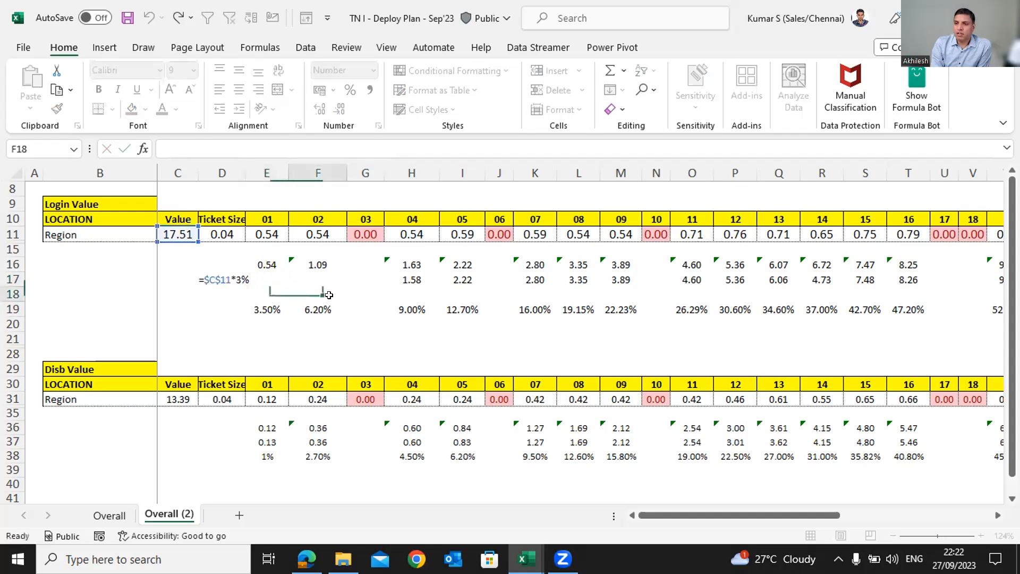
click(280, 316)
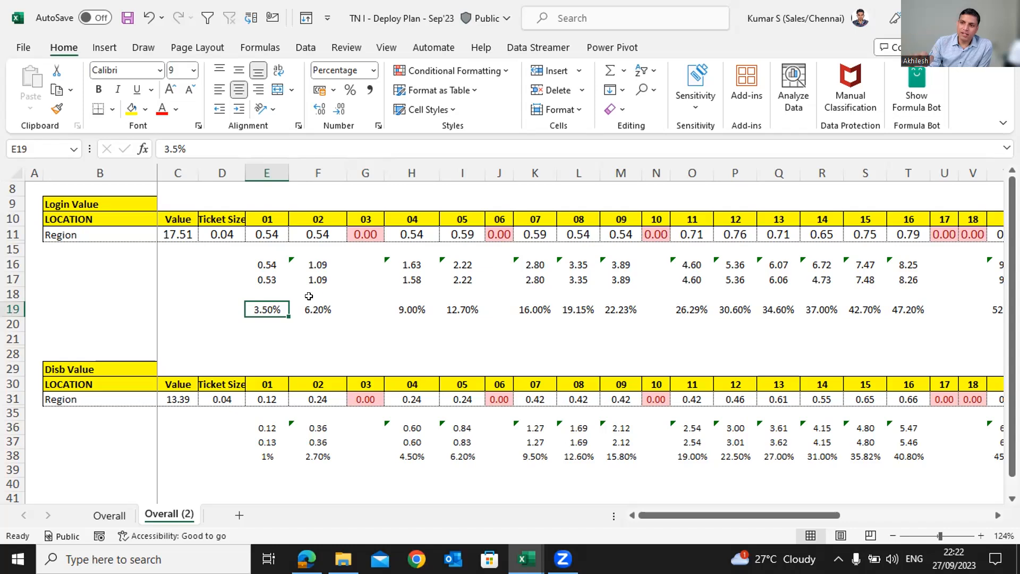
Step: Compare the day 01 entries in E16 and E17 under the Login Value date headers, checking whether each is a constant or a formula
click(271, 219)
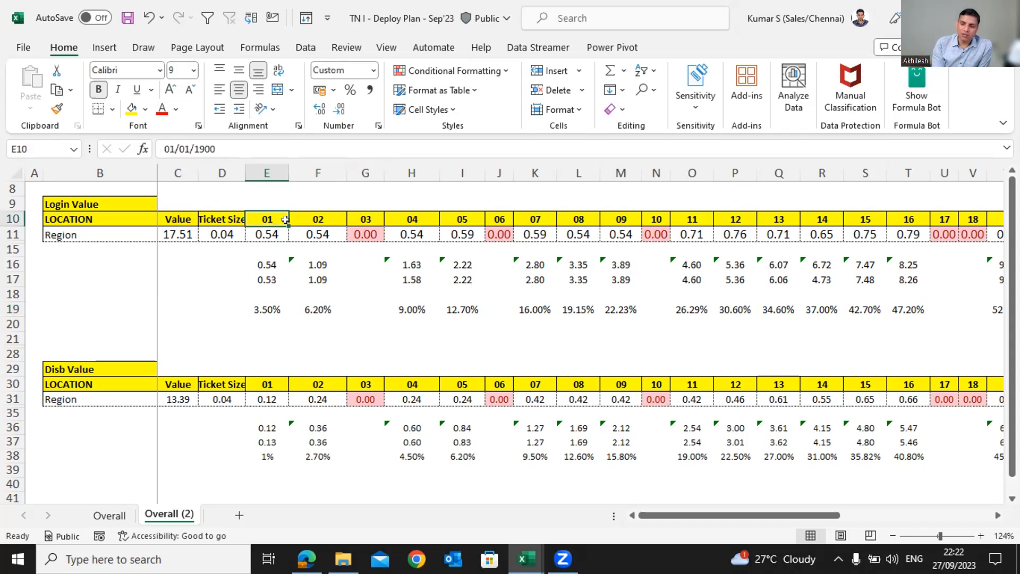
click(271, 277)
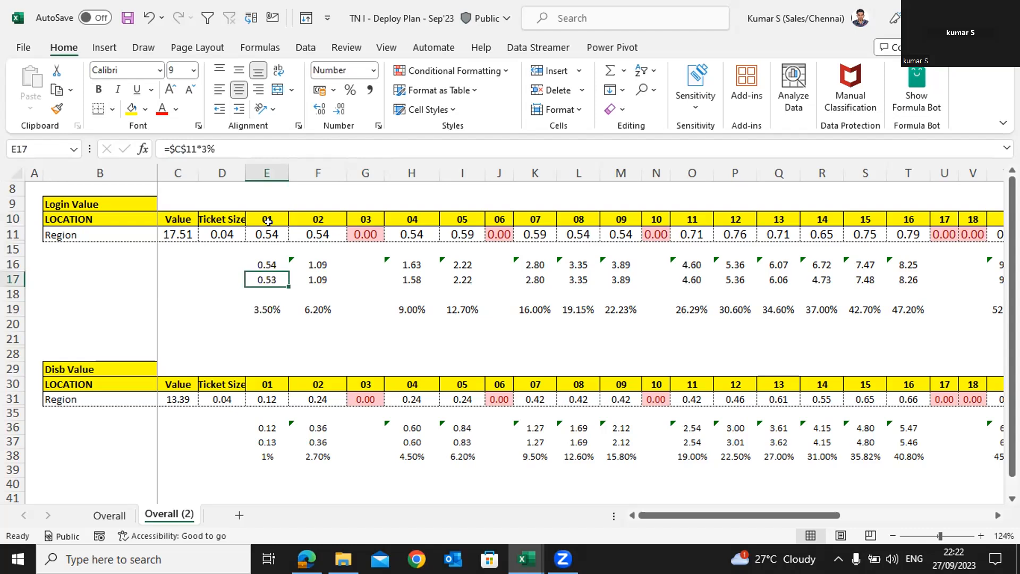
click(268, 216)
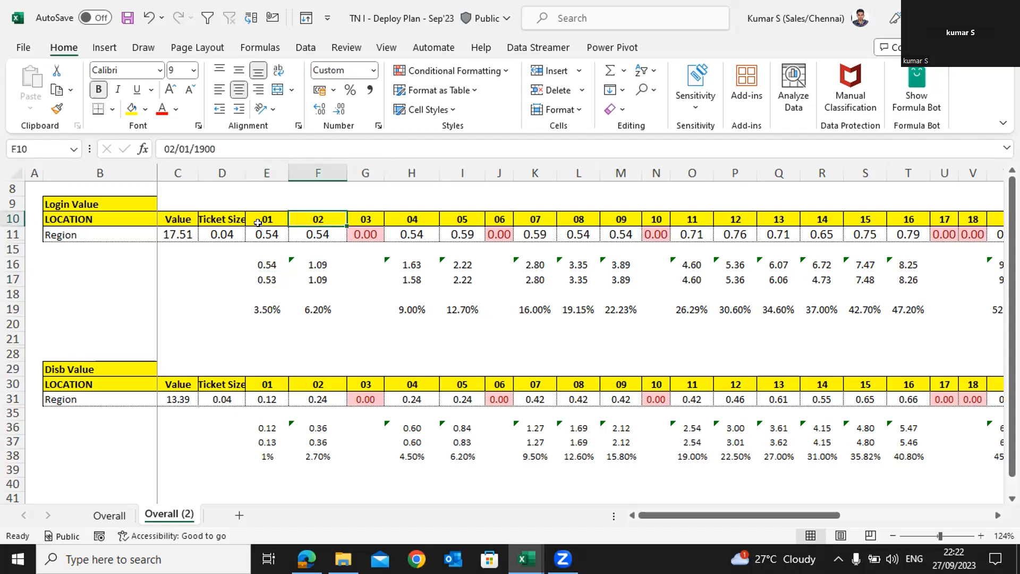
click(268, 264)
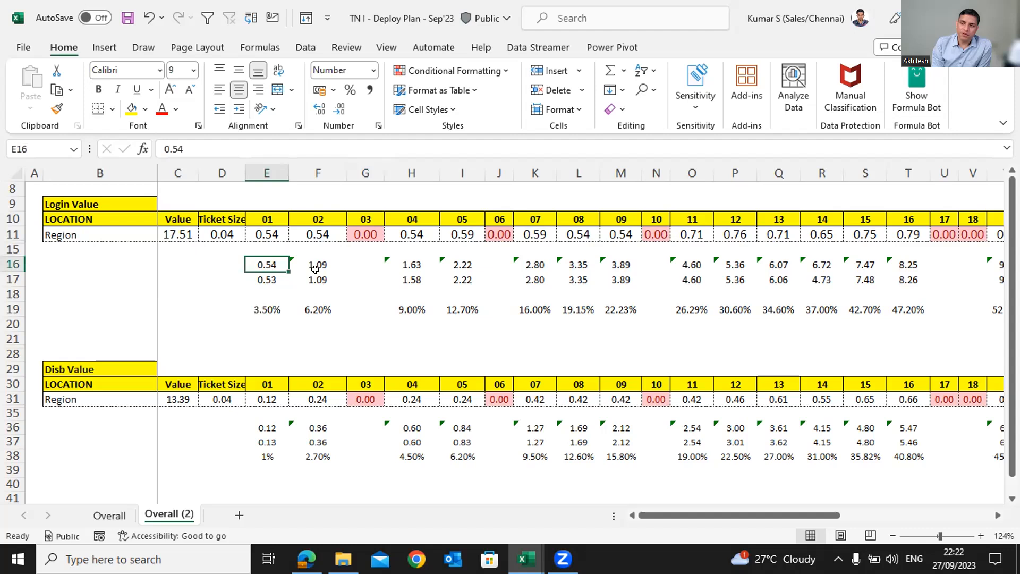
click(281, 279)
click(274, 259)
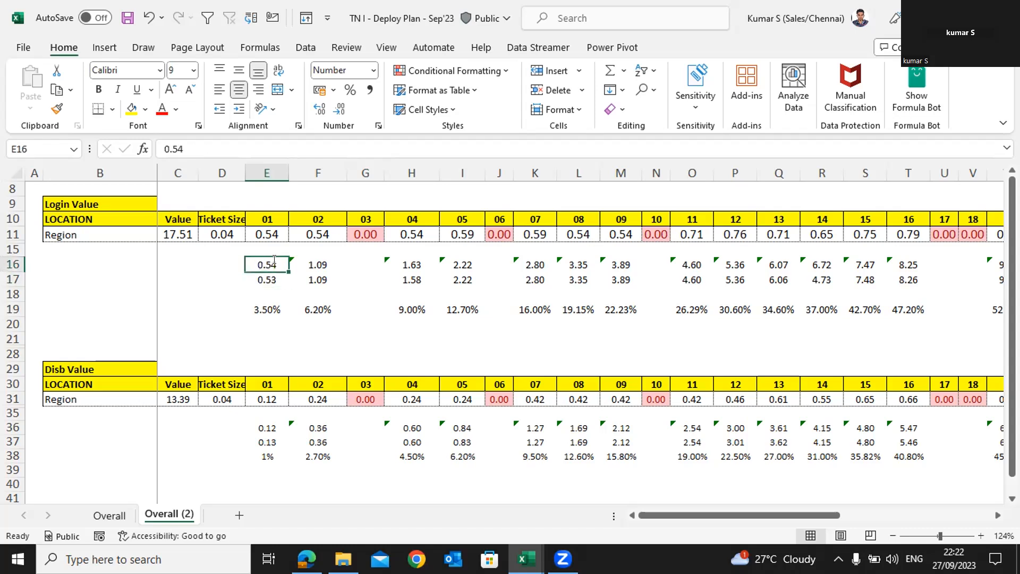
click(291, 279)
click(280, 259)
double_click(280, 259)
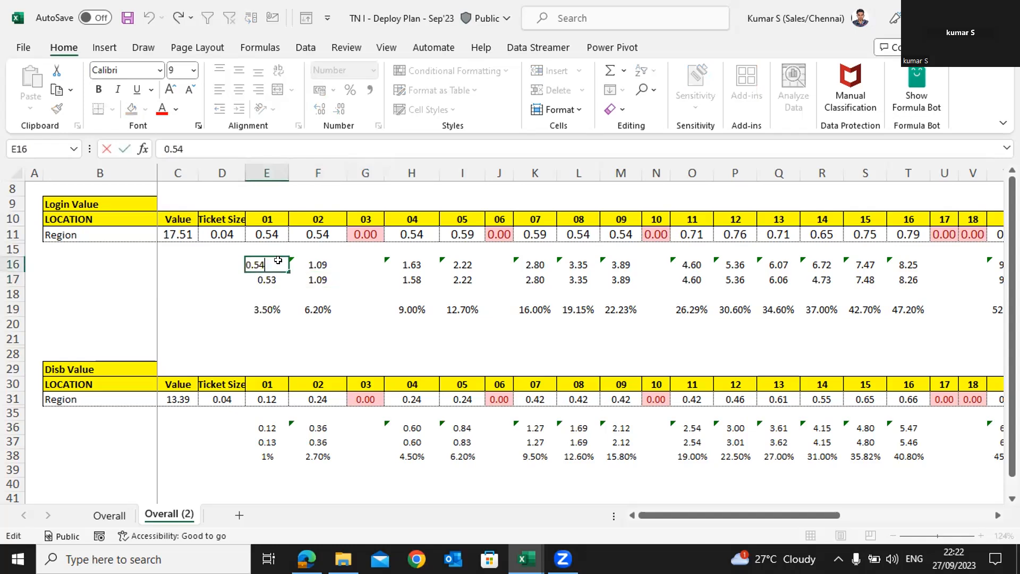
click(280, 291)
click(279, 261)
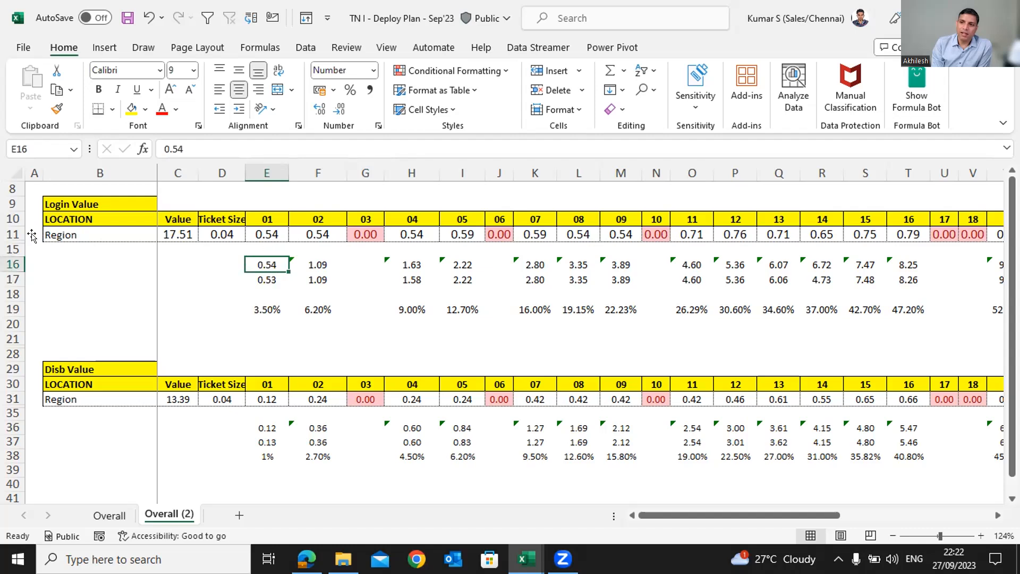
Step: Review the Region daily login values in row 11 for days 01 and 02 against their percentages in E19 and F19
click(9, 228)
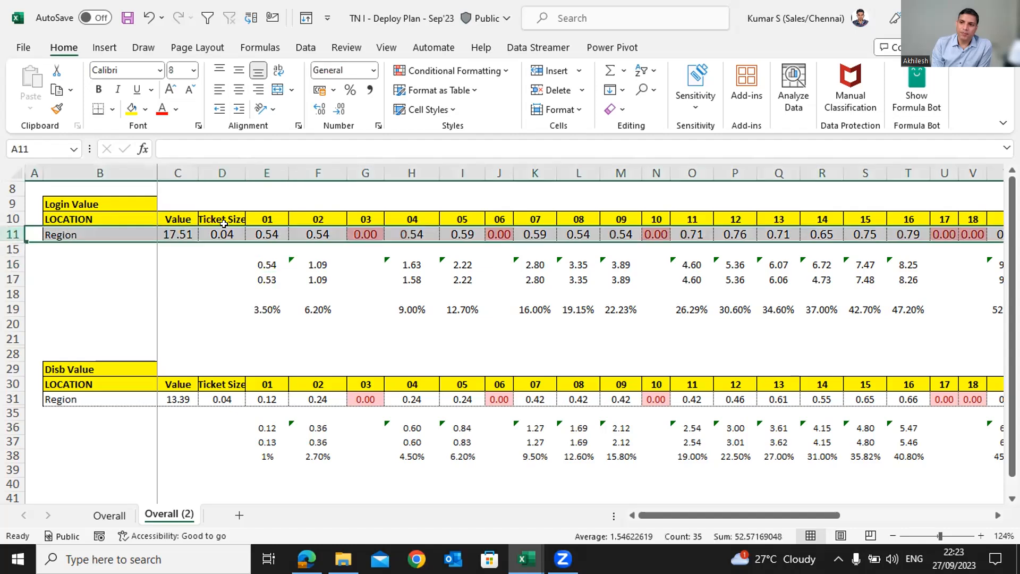
click(268, 233)
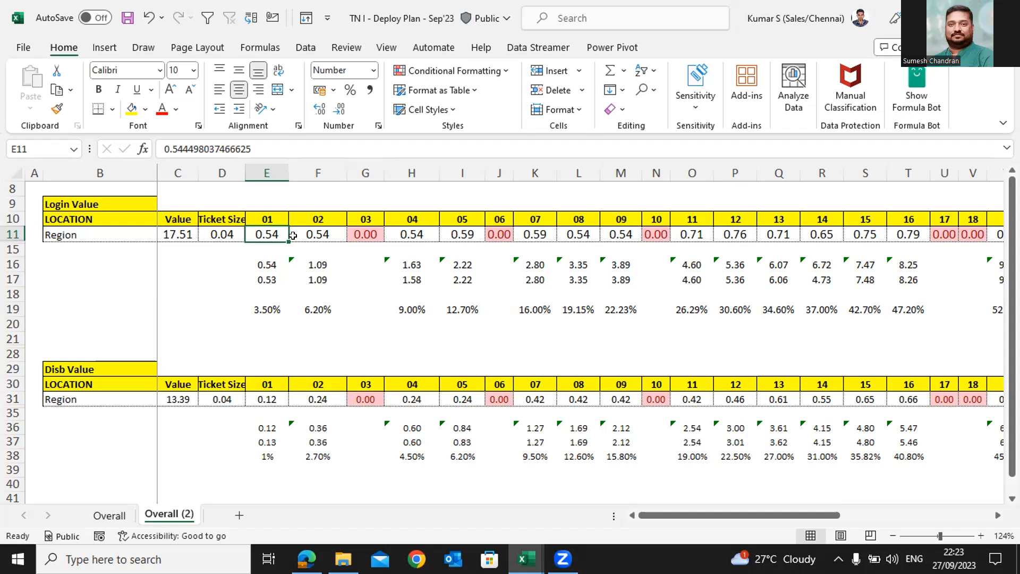
click(320, 236)
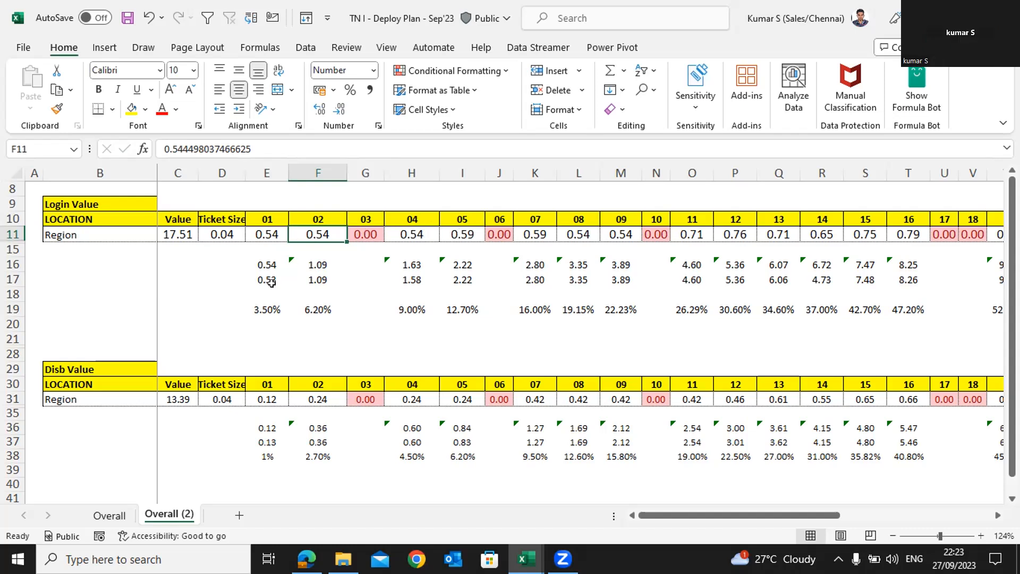
click(271, 307)
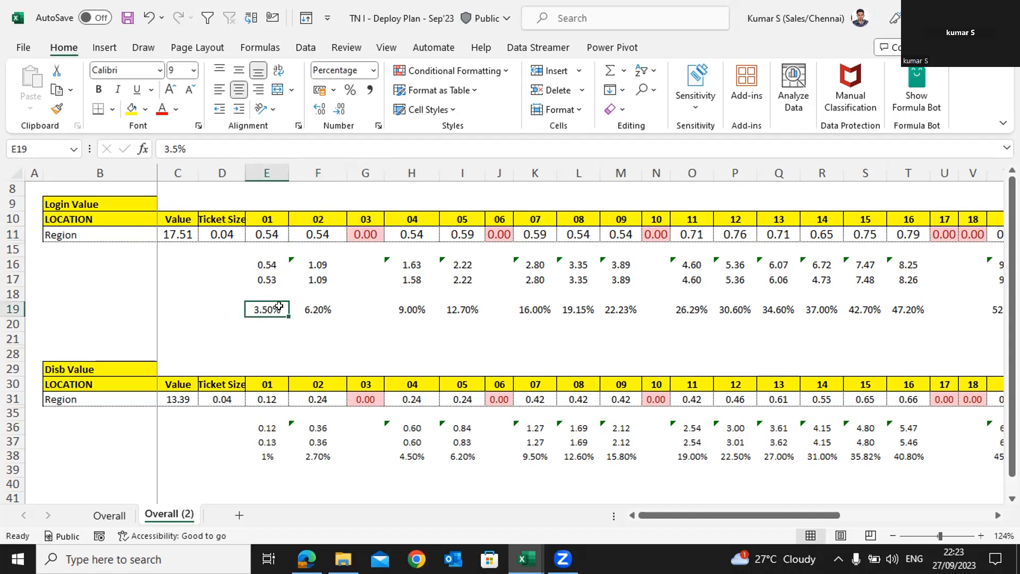
click(327, 307)
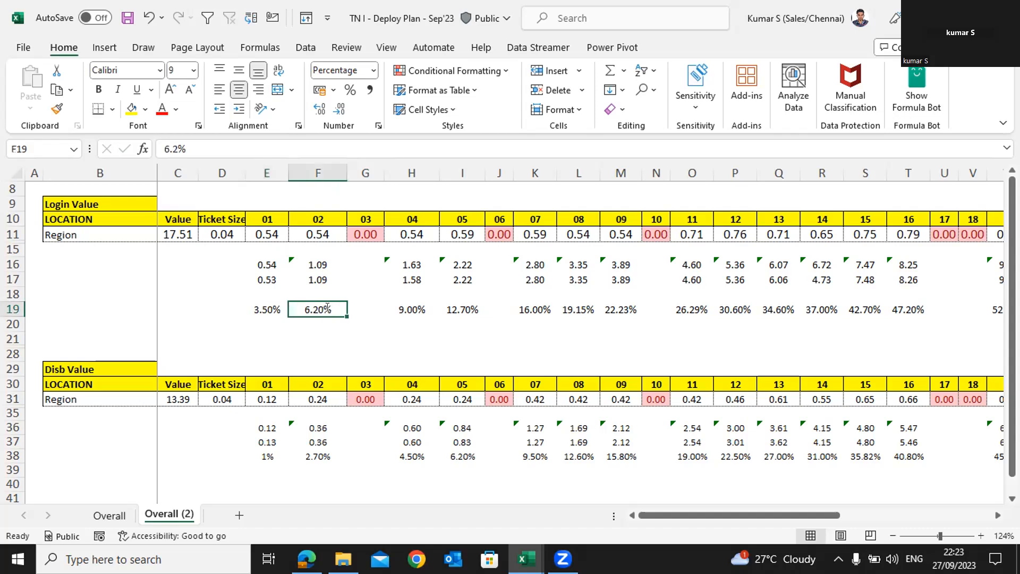
key(F2)
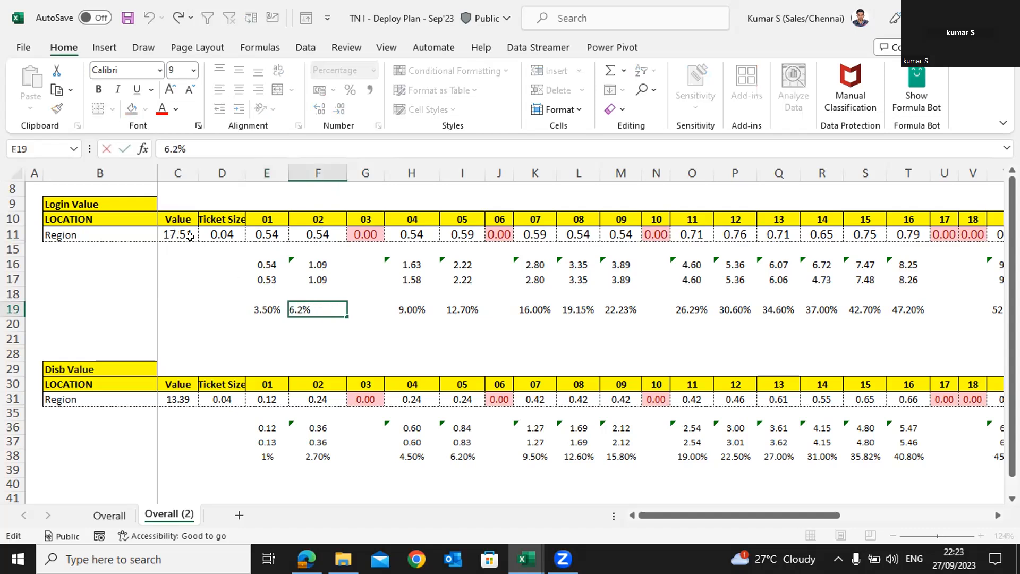
Step: Inspect how the formula in F17 derives the day 02 value from the Region total in C11
double_click(318, 280)
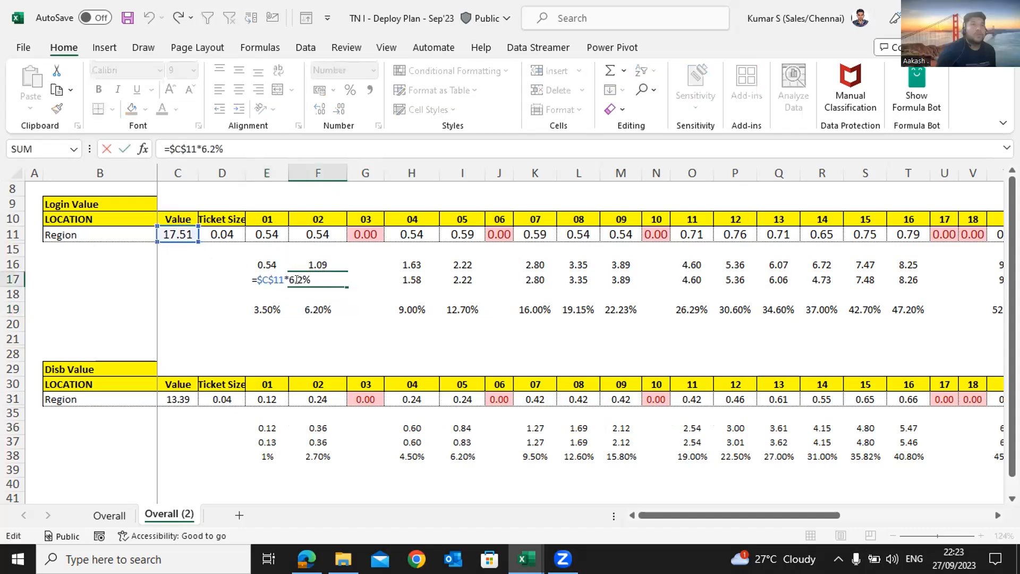
click(366, 324)
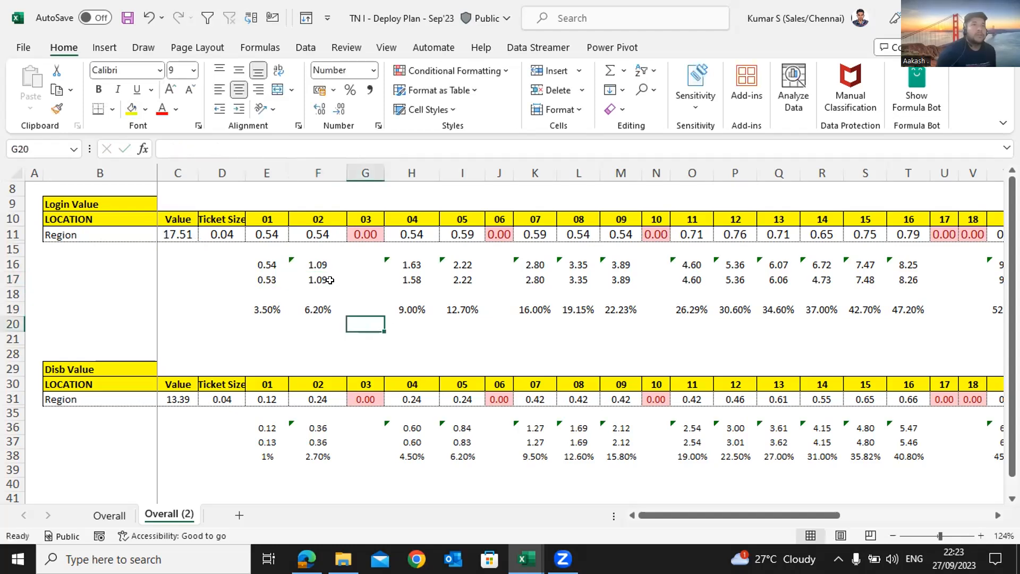
double_click(330, 280)
click(366, 326)
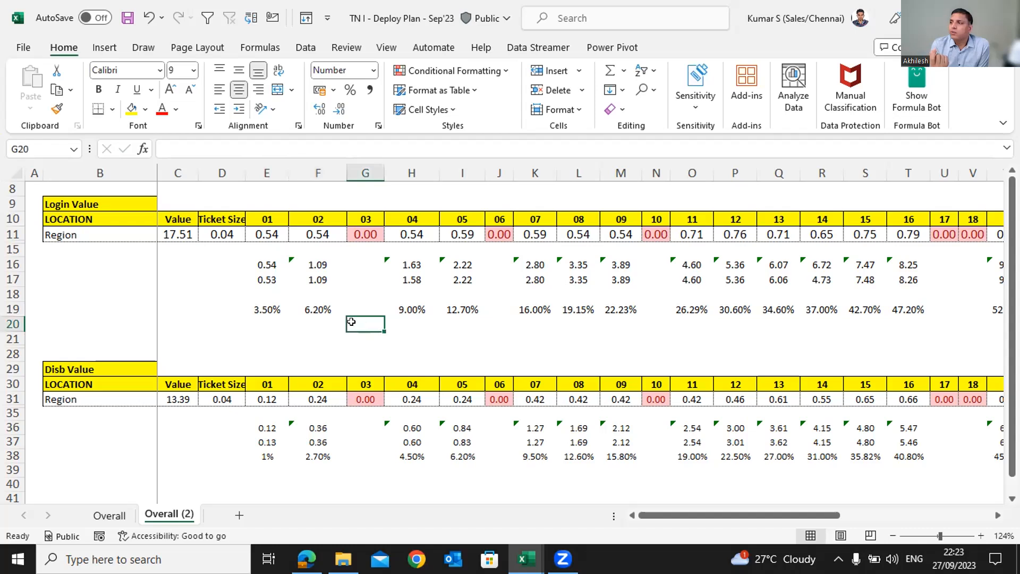
double_click(318, 275)
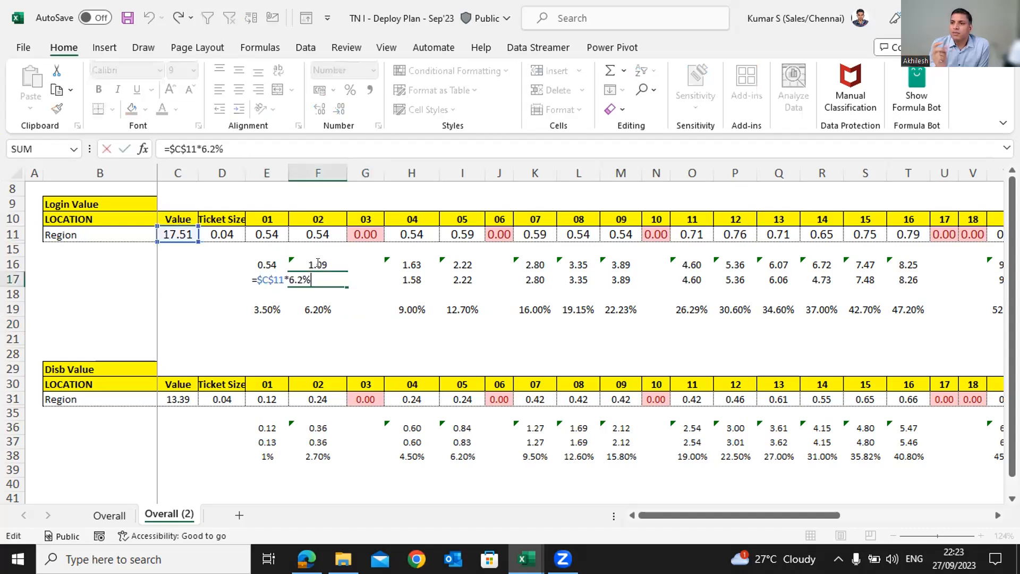
Step: Inspect the running-total SUM formulas in H16 and K16 and the row 11 ranges they cover
double_click(413, 264)
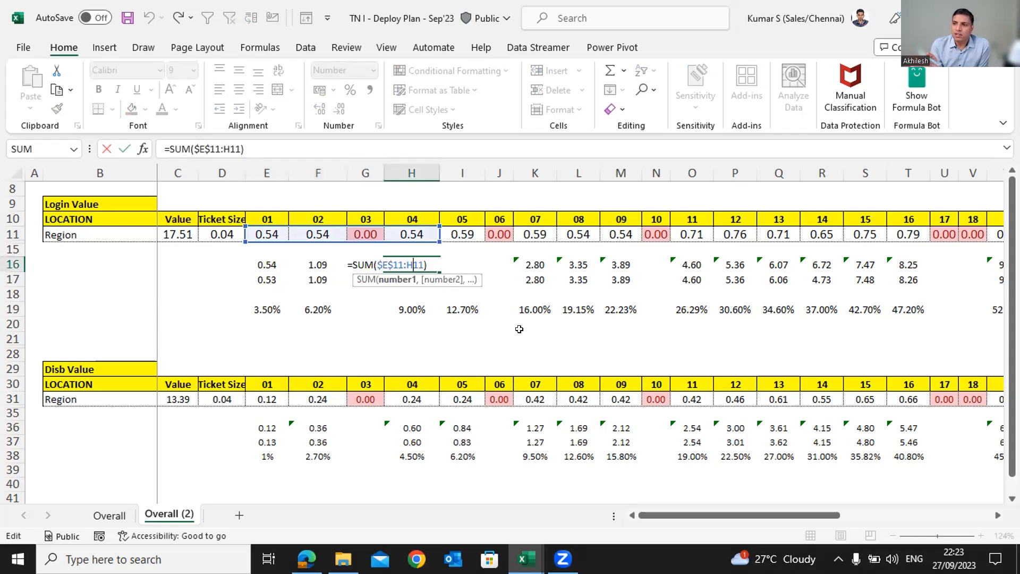
key(ctrl+Return)
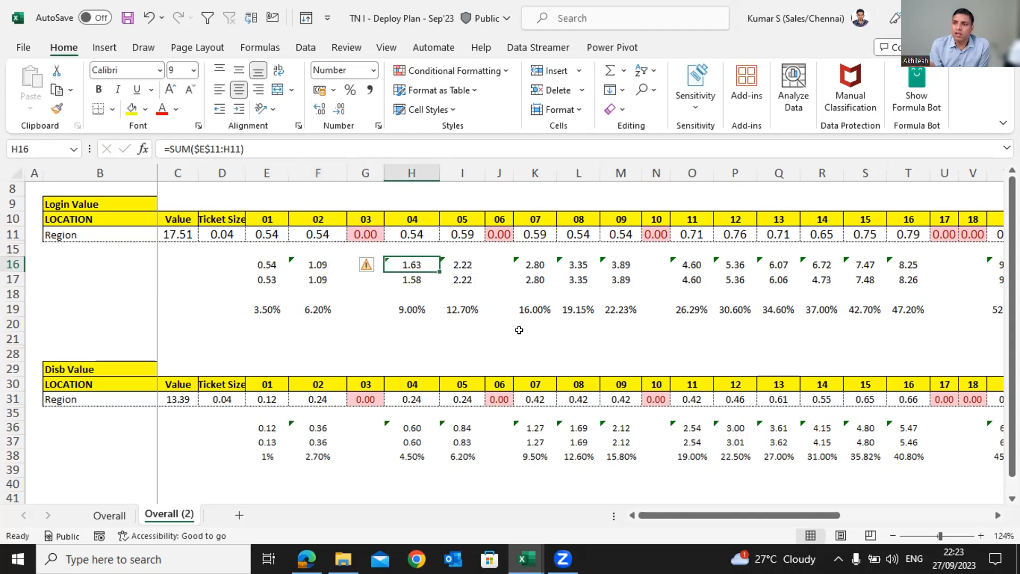
double_click(529, 261)
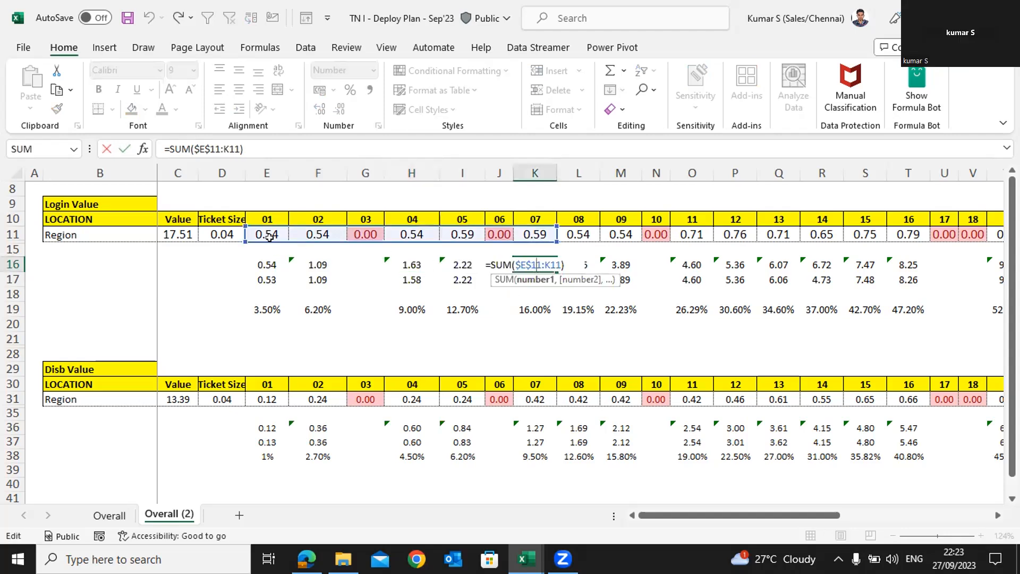
key(ctrl+Return)
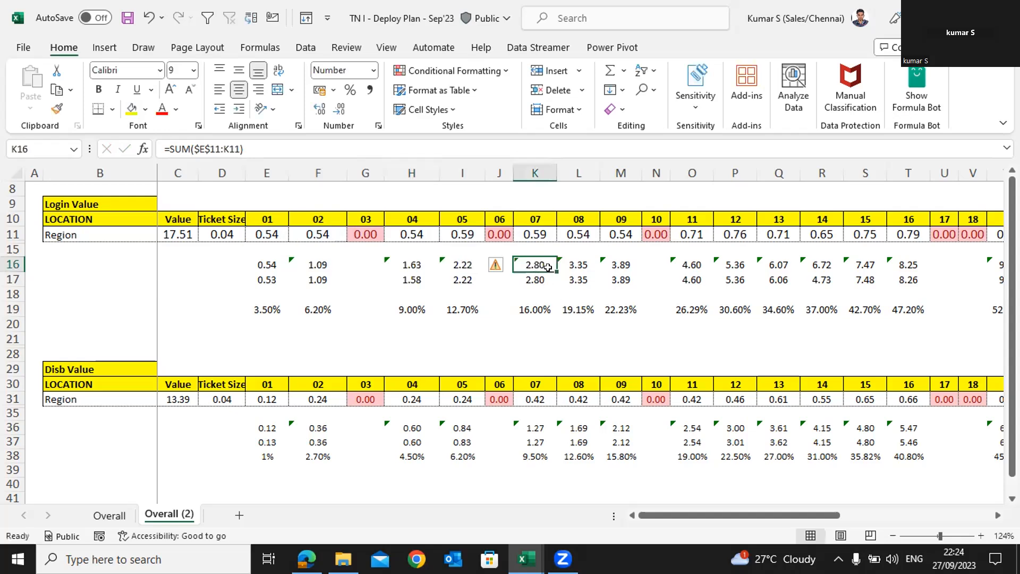
Step: Compare the day 07 percentage in K19 and formula in K17 with the sum of the daily login values in E11:K11
click(541, 309)
double_click(543, 308)
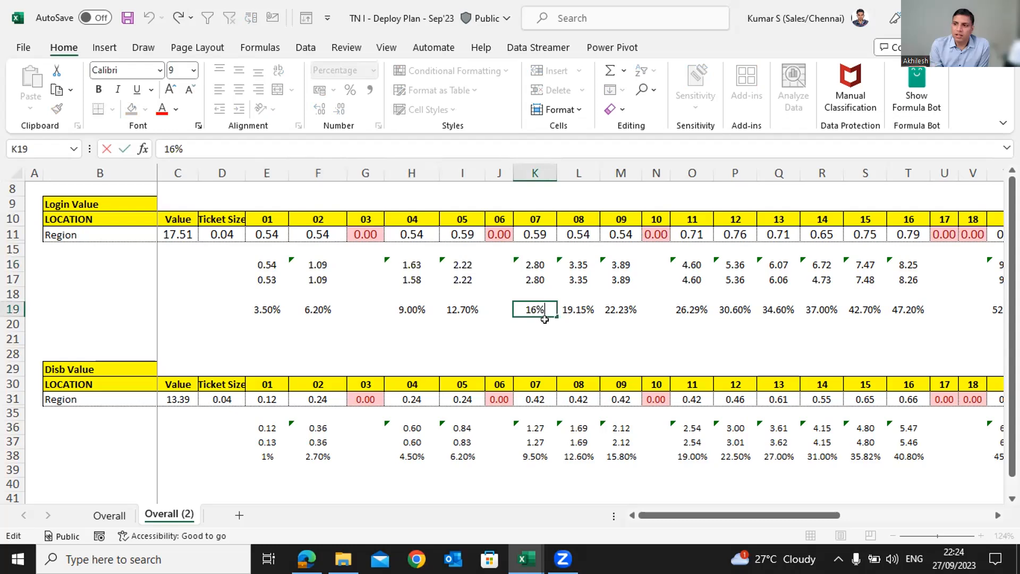
click(543, 326)
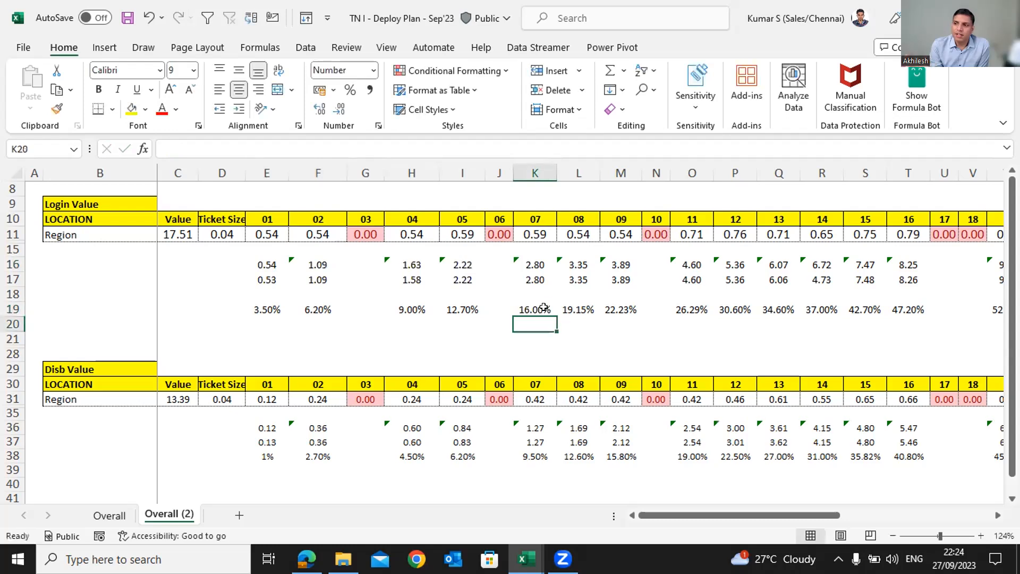
click(541, 314)
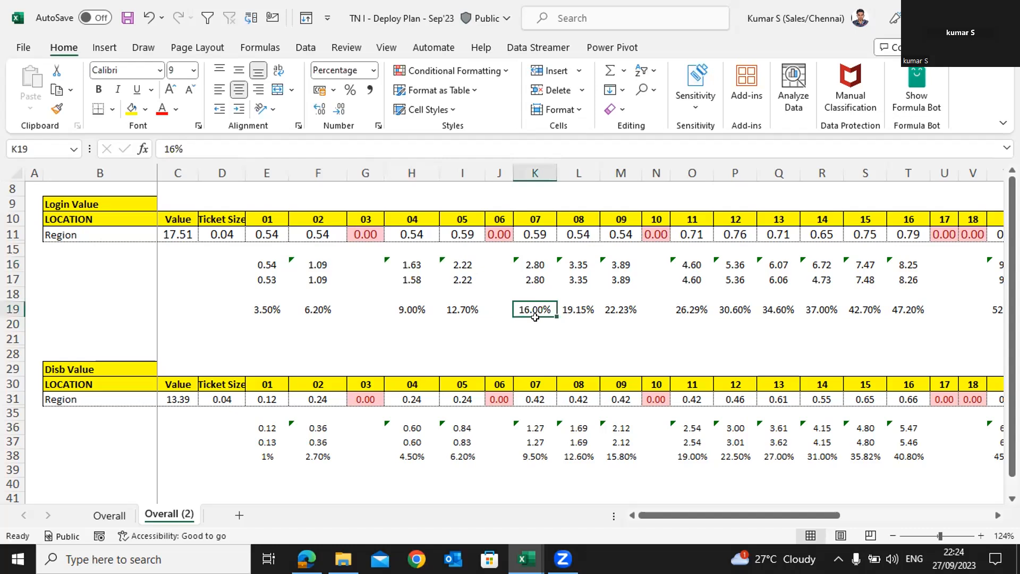
double_click(543, 278)
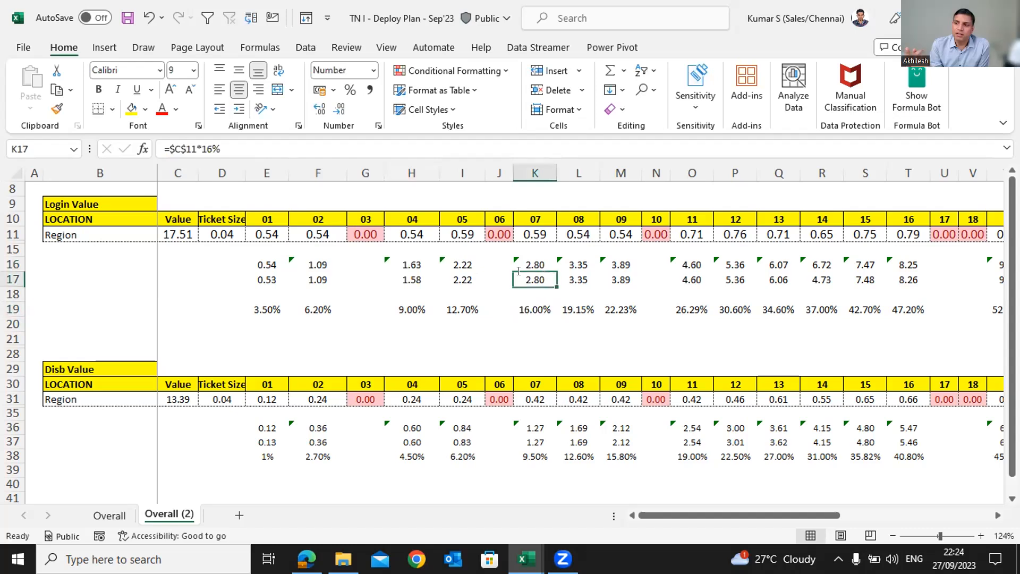
drag(260, 234, 533, 234)
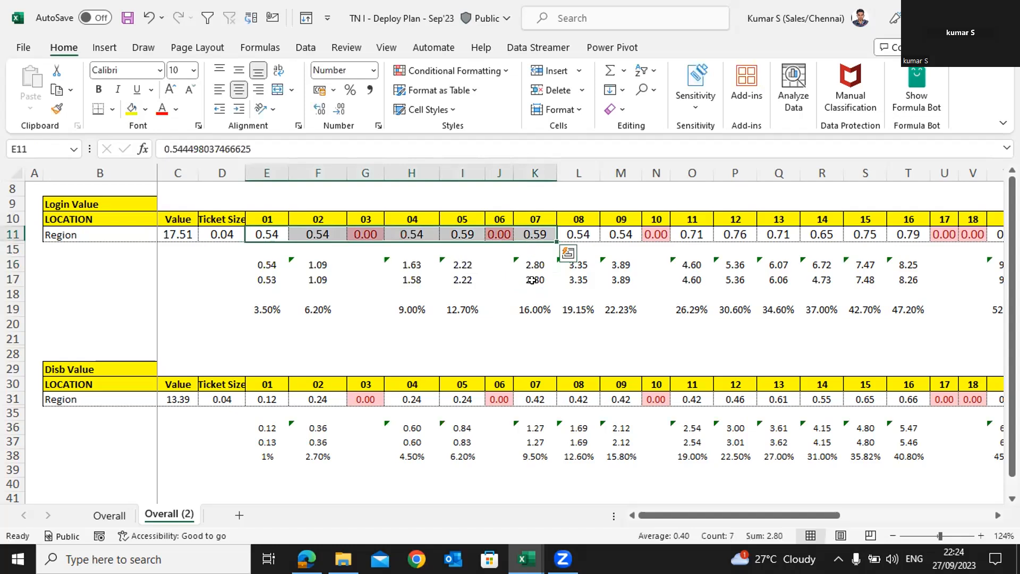
click(542, 334)
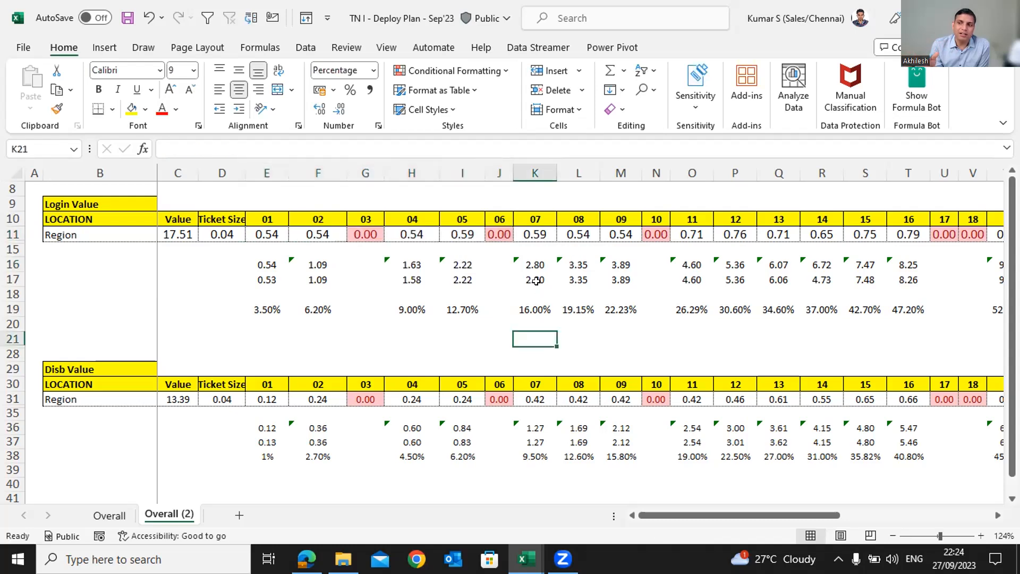
Step: Inspect the day 07 formula in K17 and compare it with the percentages in E19 and F19
click(536, 281)
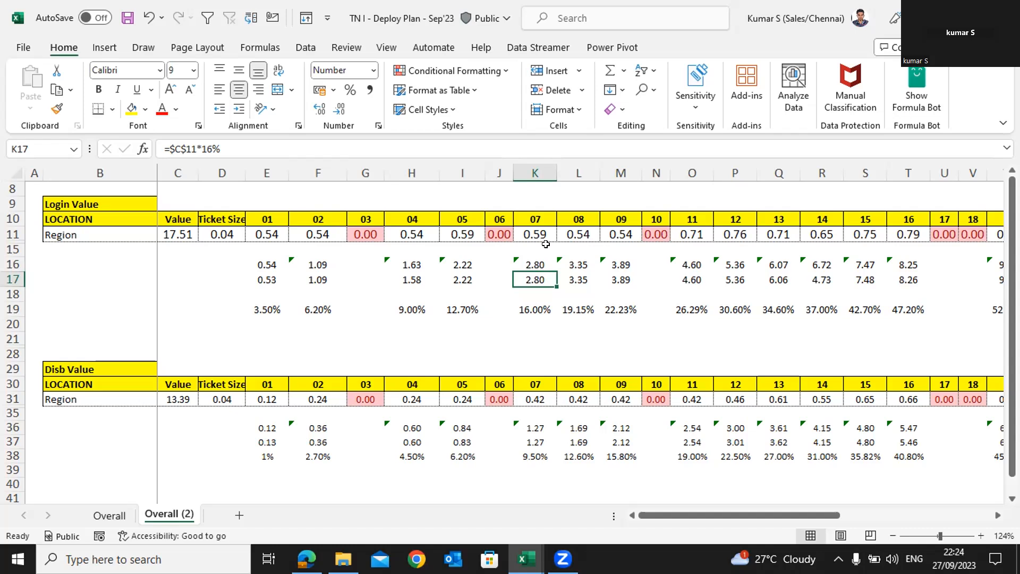
click(268, 307)
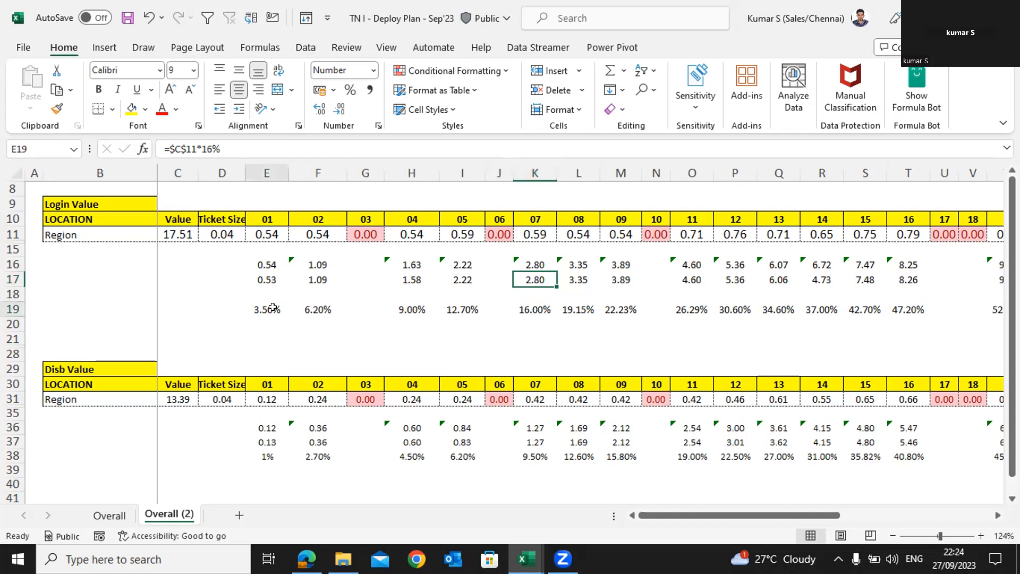
click(312, 308)
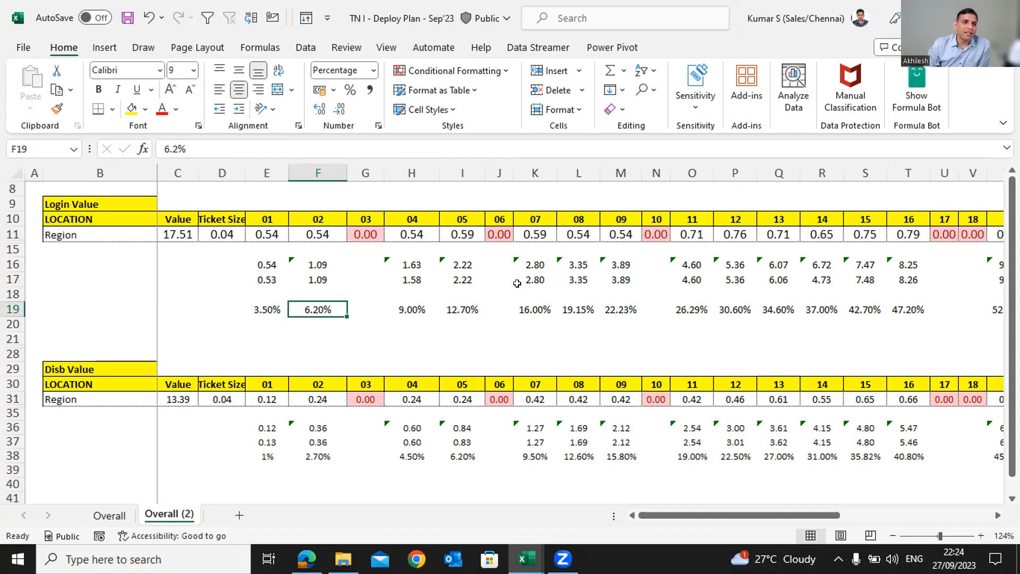
click(577, 322)
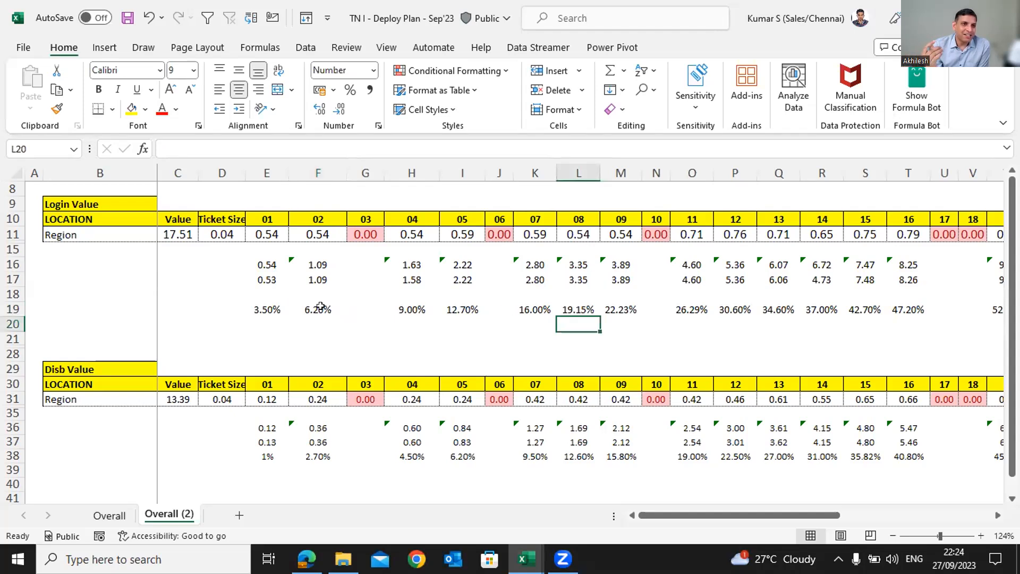
Step: Review the day 02 percentage in F19 against the day 01 percentage in E19 and the login value in E11
click(323, 310)
double_click(323, 309)
click(352, 334)
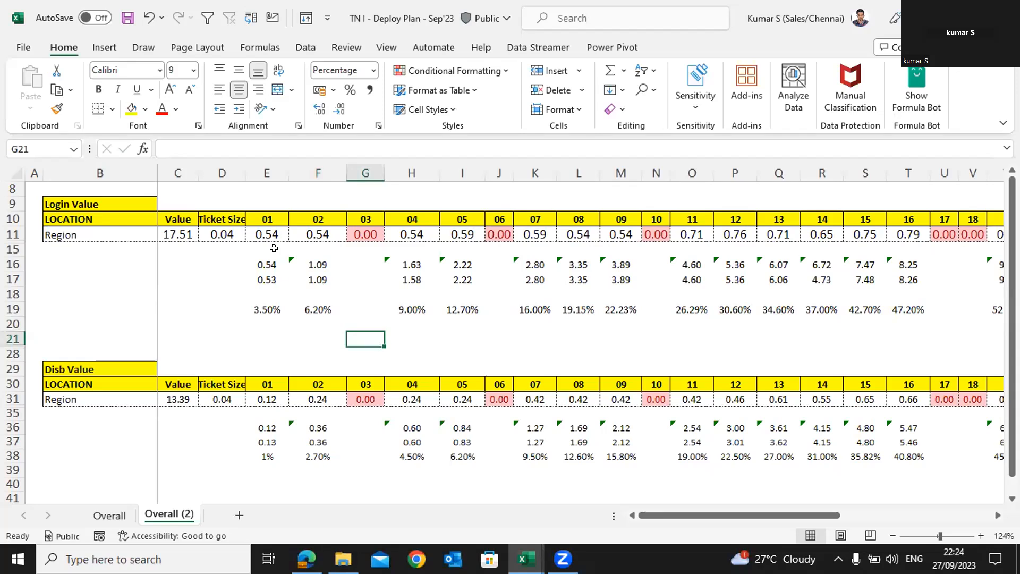
click(319, 312)
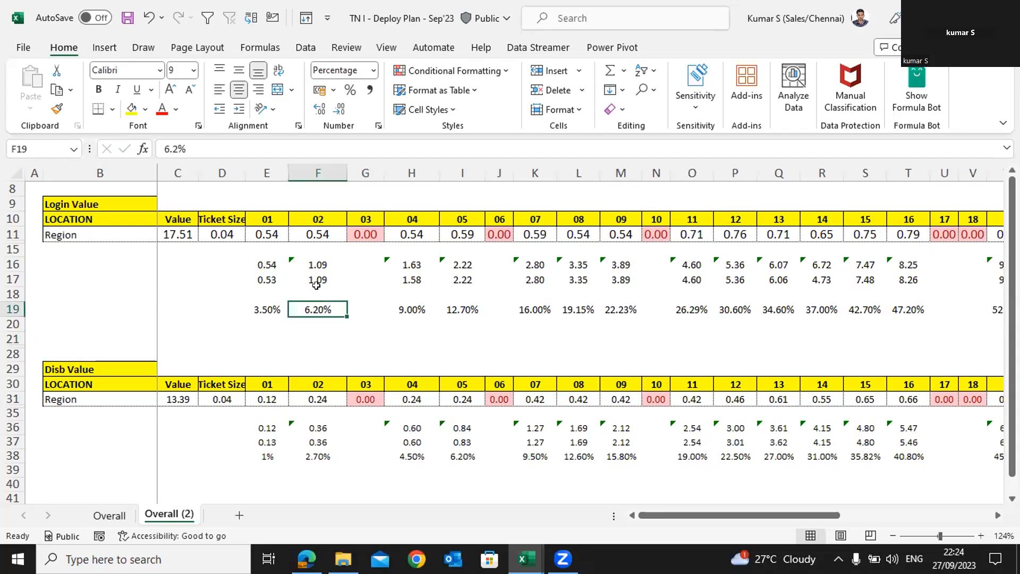
click(268, 305)
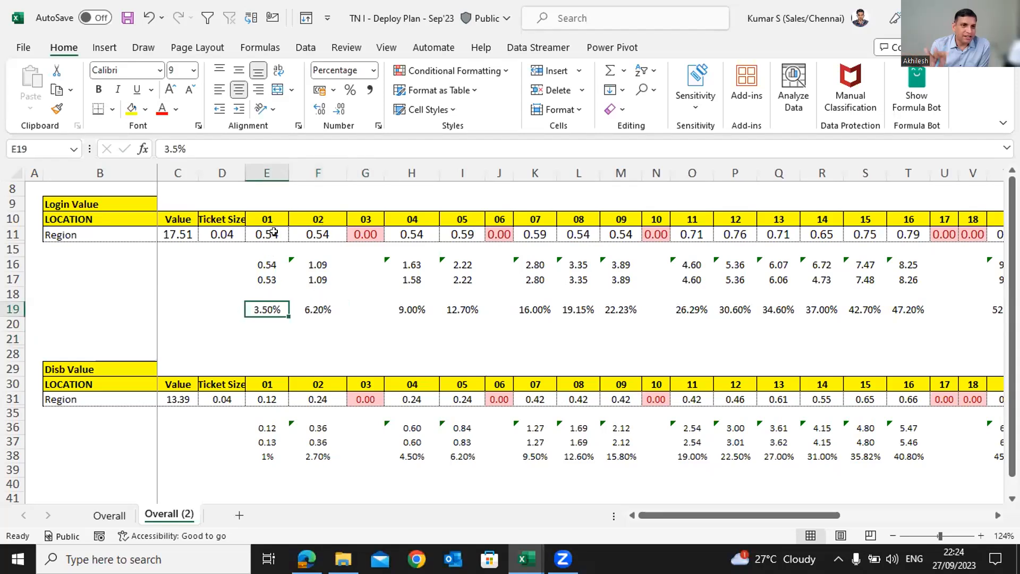
click(274, 232)
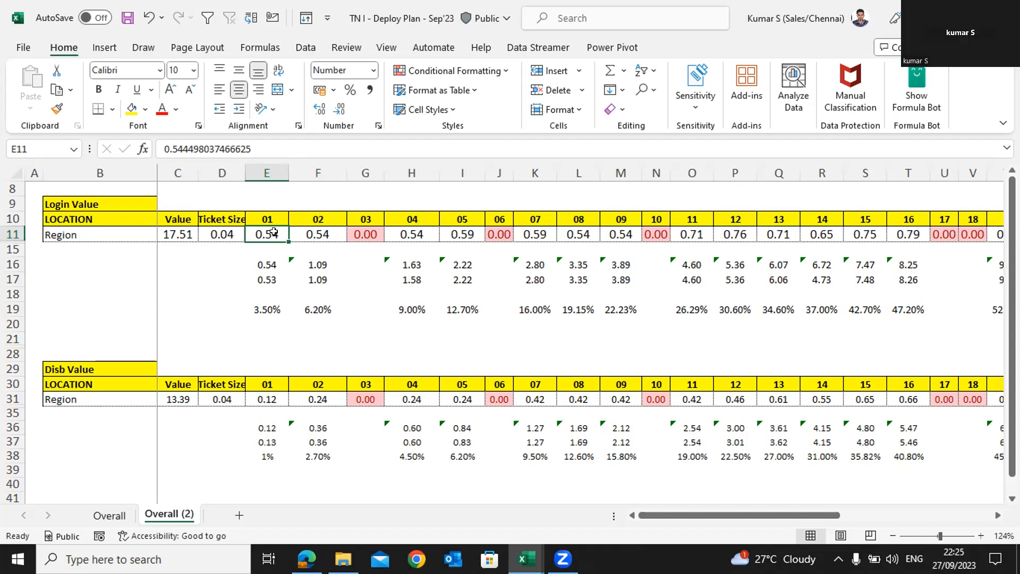
click(318, 309)
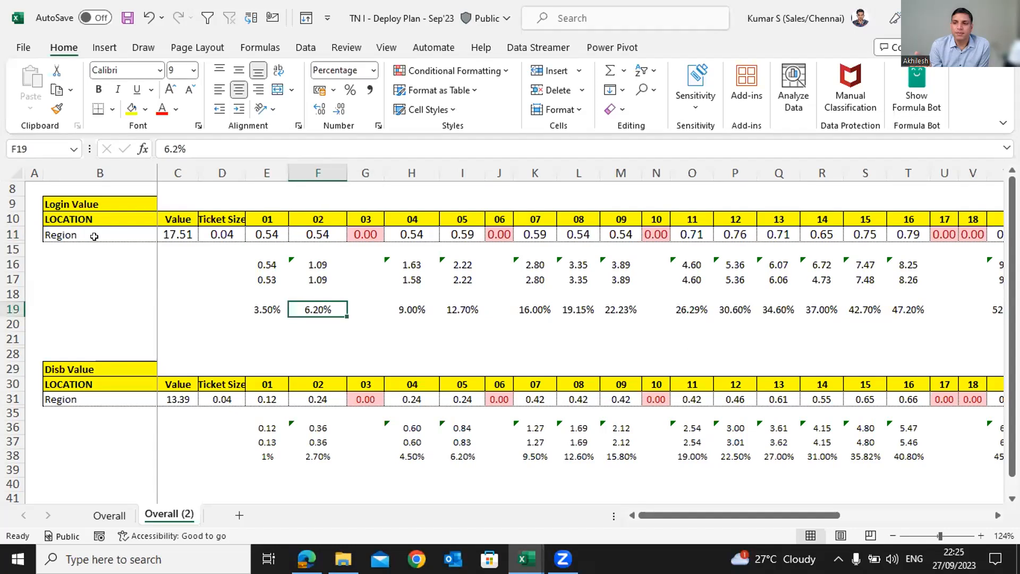
Step: Compare the running totals in row 16 with the row 17 values and inspect the formula in E17
click(11, 263)
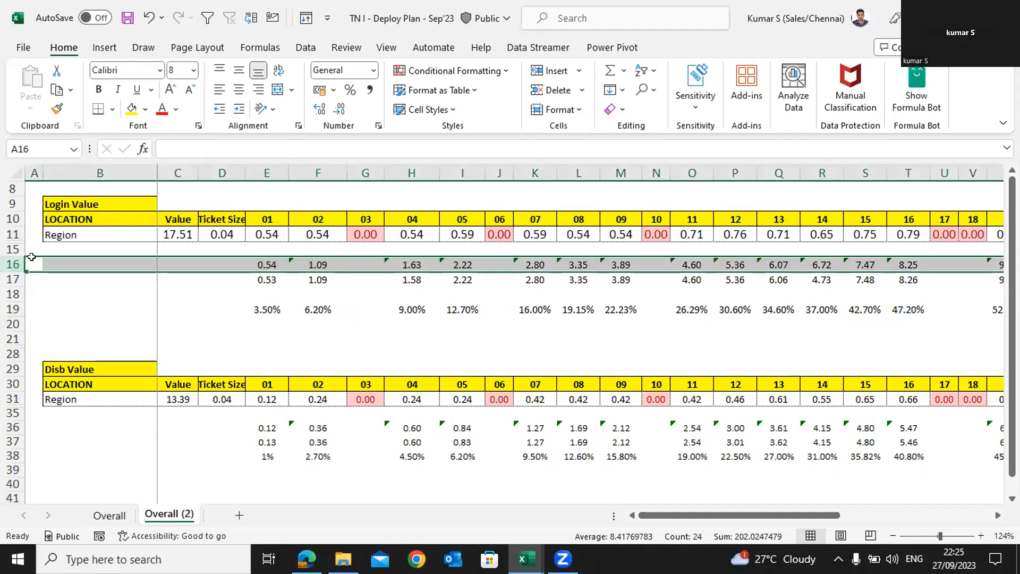
click(259, 261)
key(Escape)
click(365, 294)
click(321, 266)
click(318, 278)
click(318, 262)
click(267, 280)
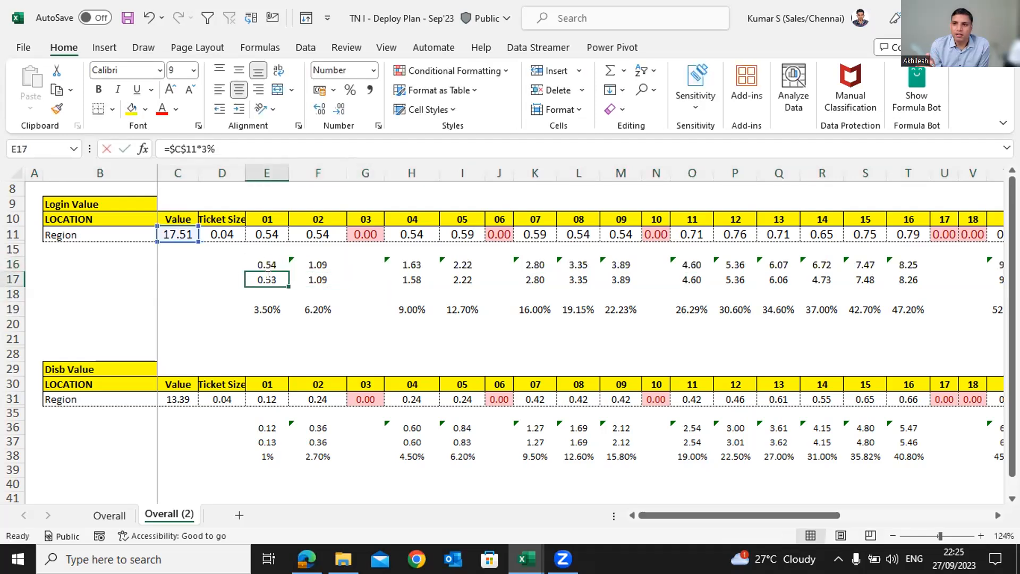
double_click(268, 279)
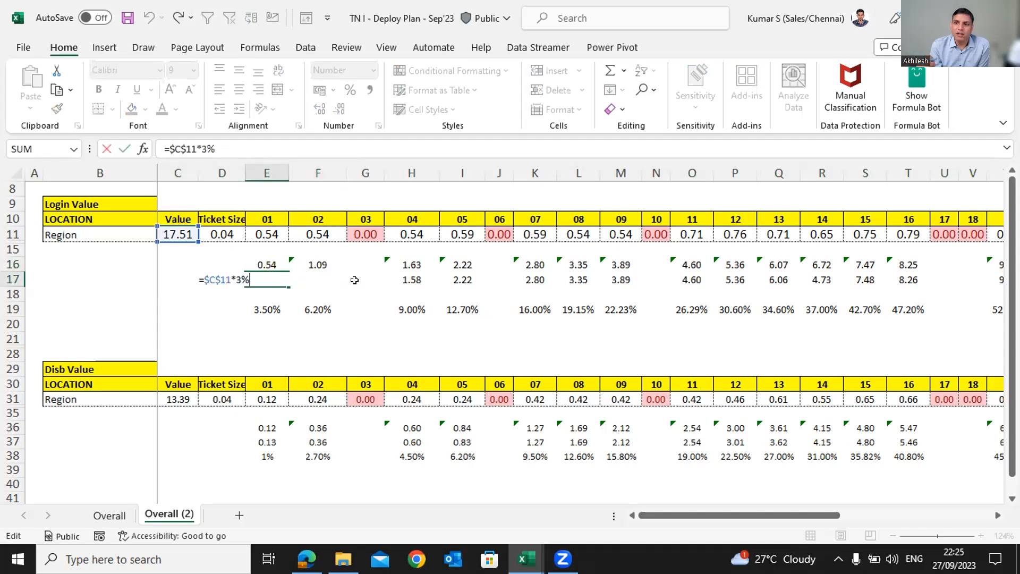
Step: Inspect the running-total SUM formulas in F16 and H16 and the row 11 ranges they add up
click(317, 262)
double_click(319, 264)
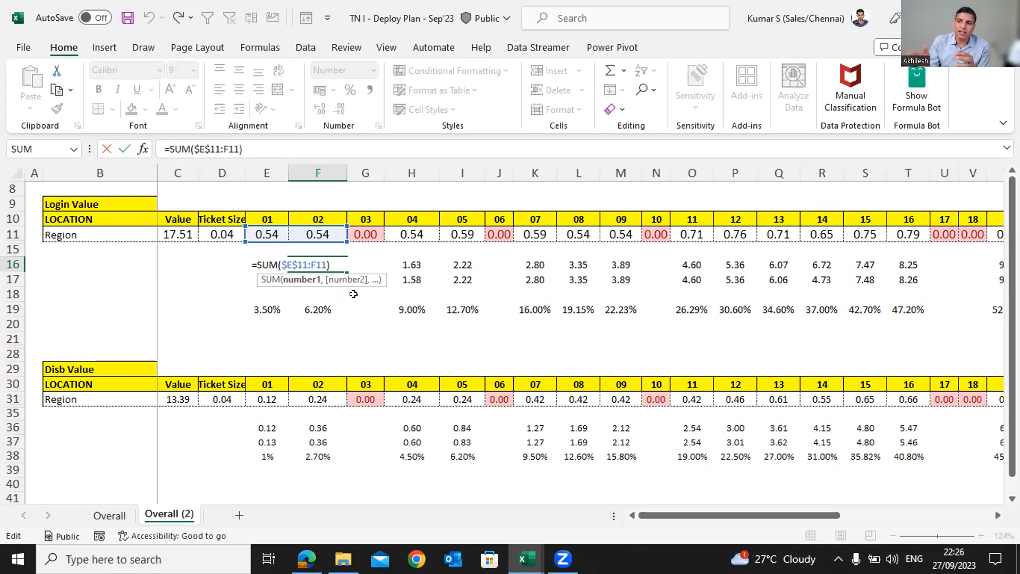
key(ctrl+Return)
double_click(439, 267)
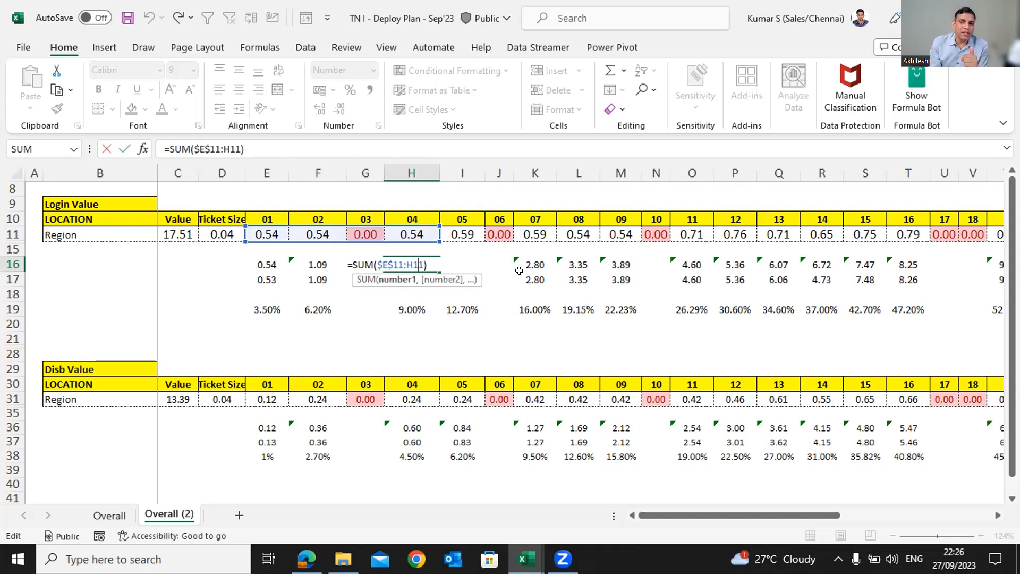
key(ctrl+Return)
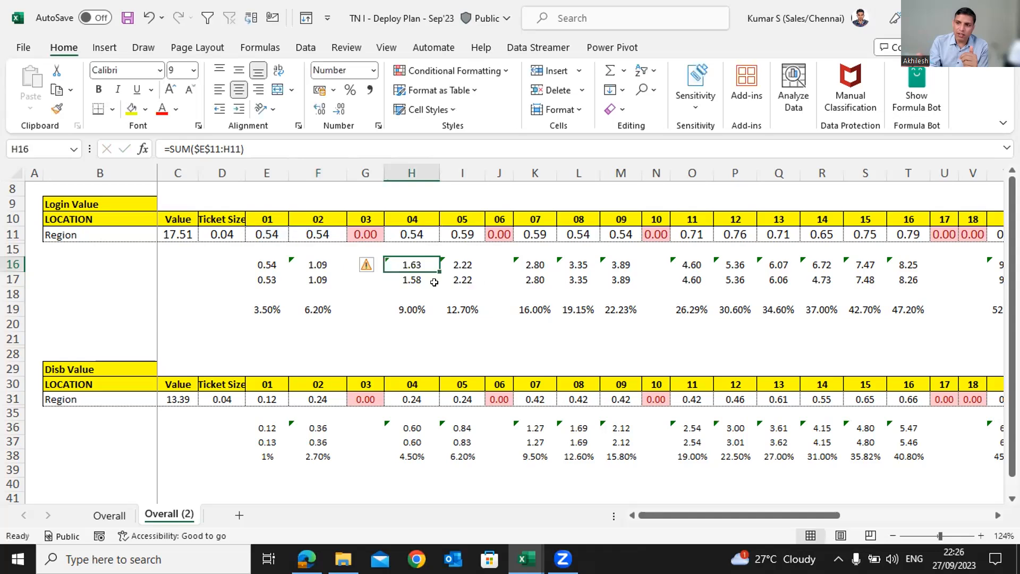
Step: Check the percentages in H19 and F19 and how the formula in F17 applies the day 02 percentage to C11
click(401, 308)
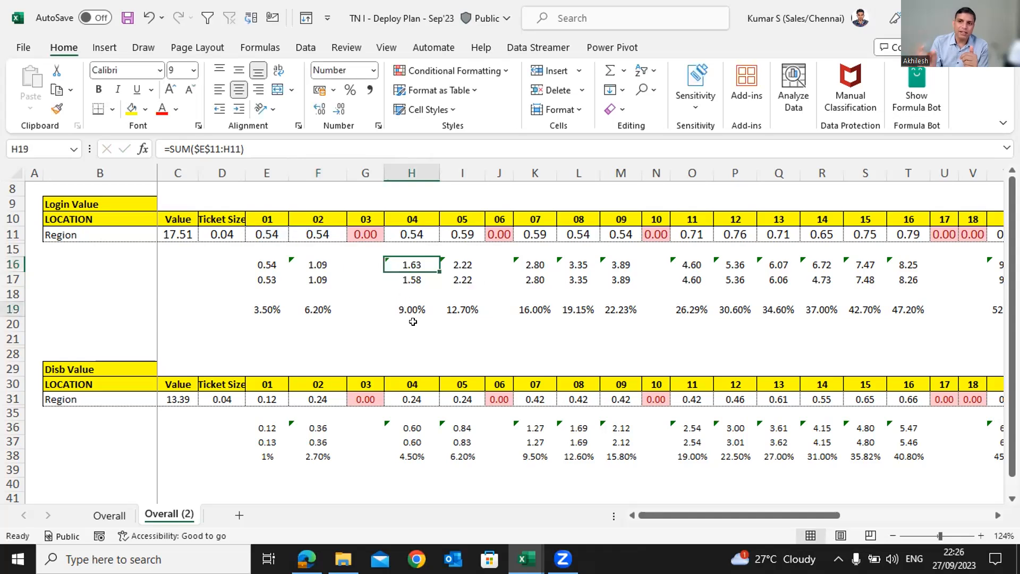
text(9)
click(318, 308)
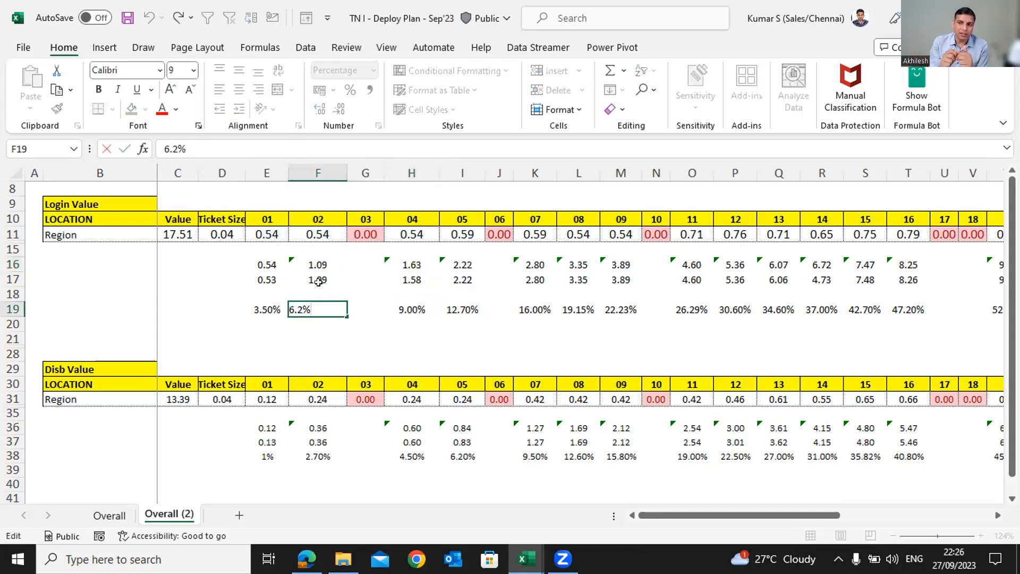
click(321, 277)
double_click(321, 275)
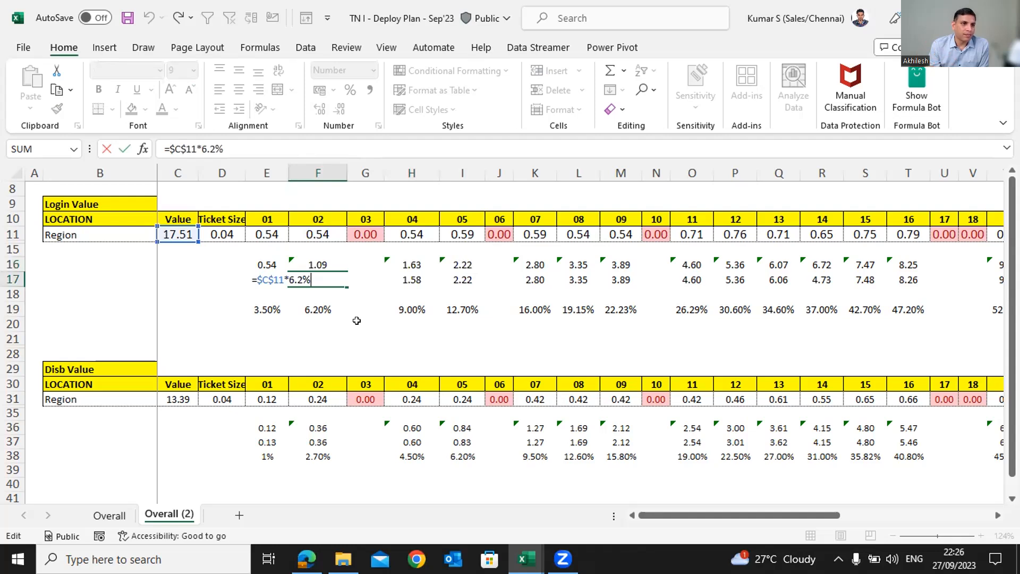
key(ctrl+Return)
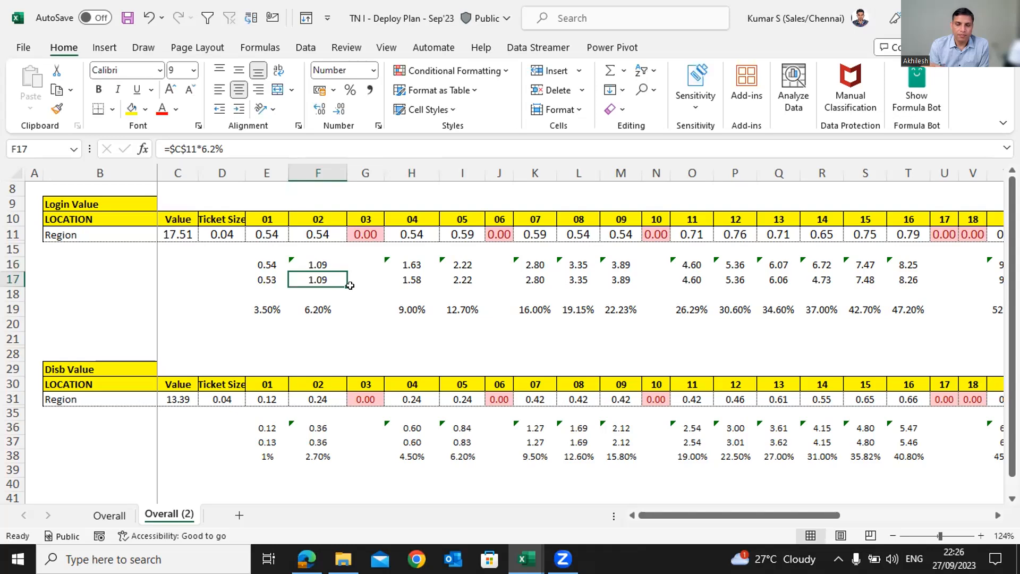
click(367, 309)
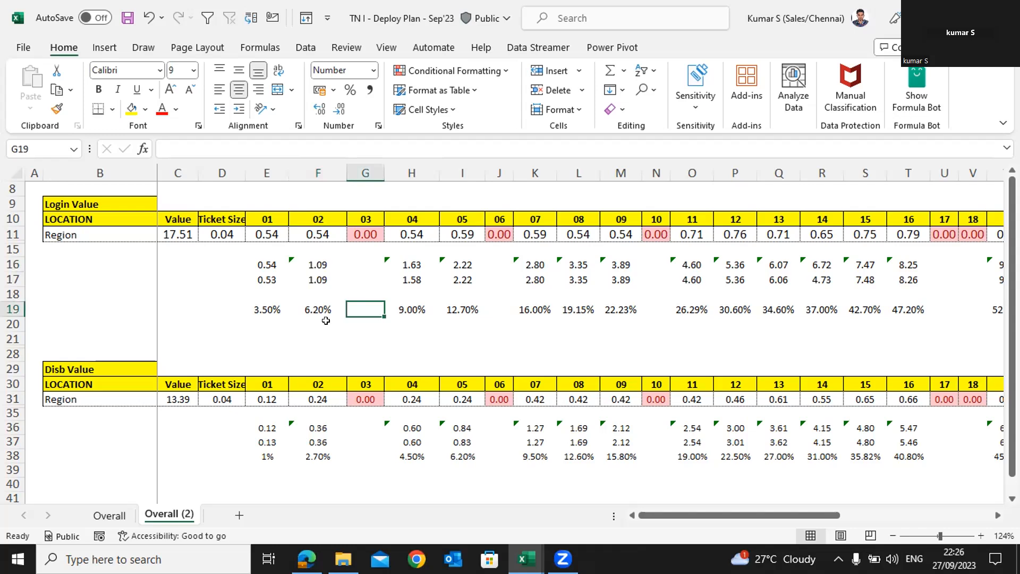
scroll(330, 339, down, 1)
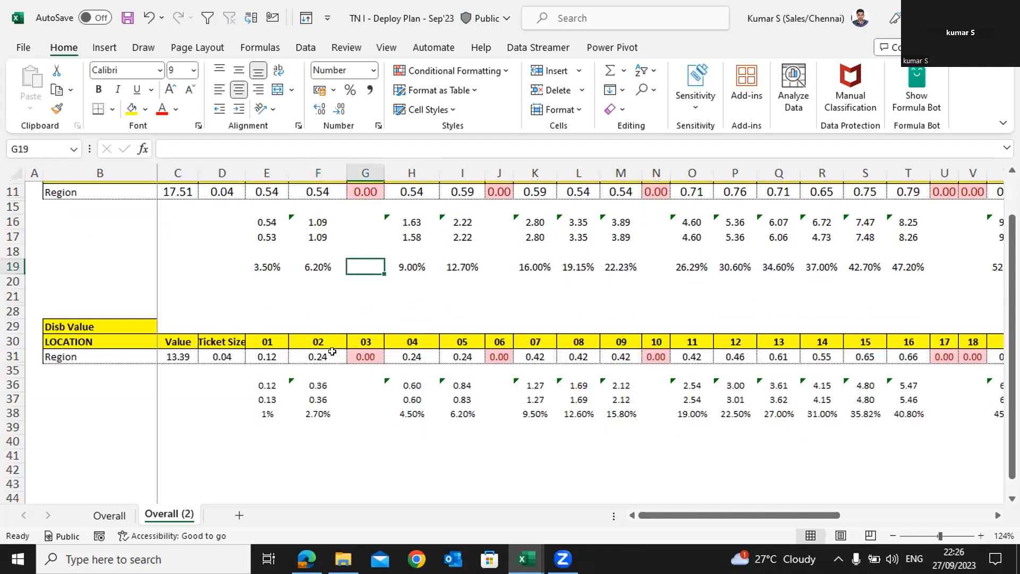
scroll(421, 374, up, 1)
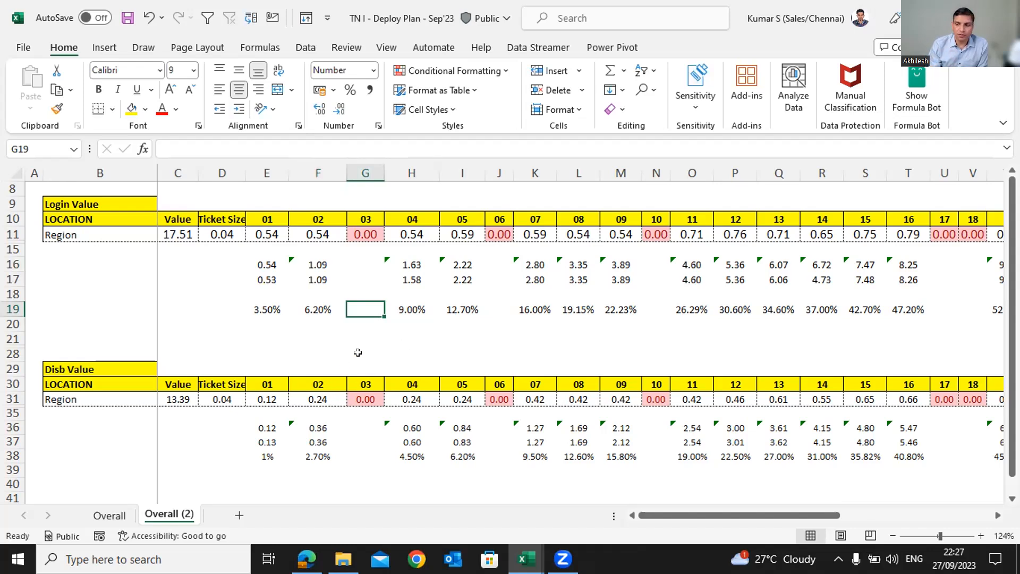
click(366, 469)
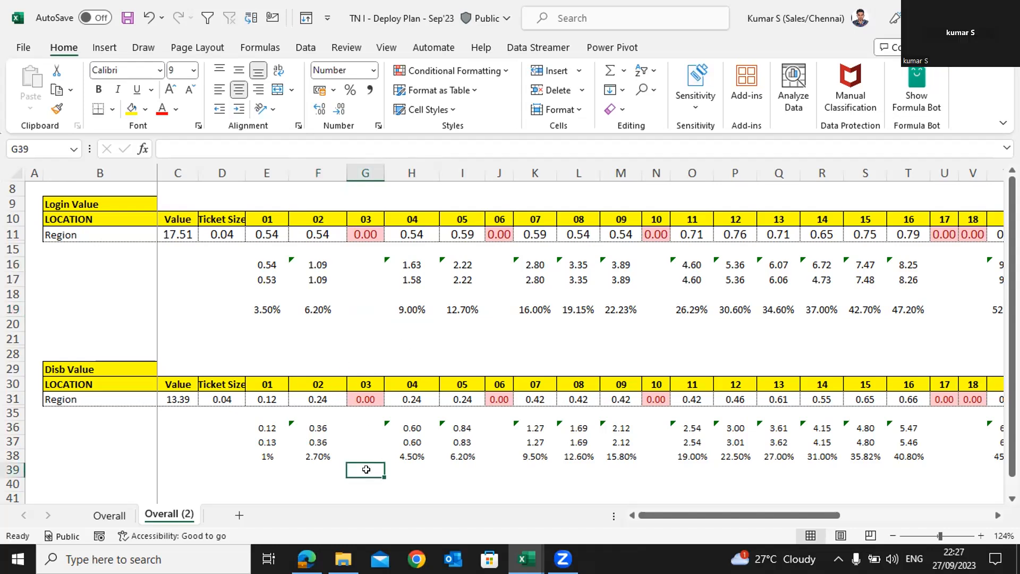
click(357, 338)
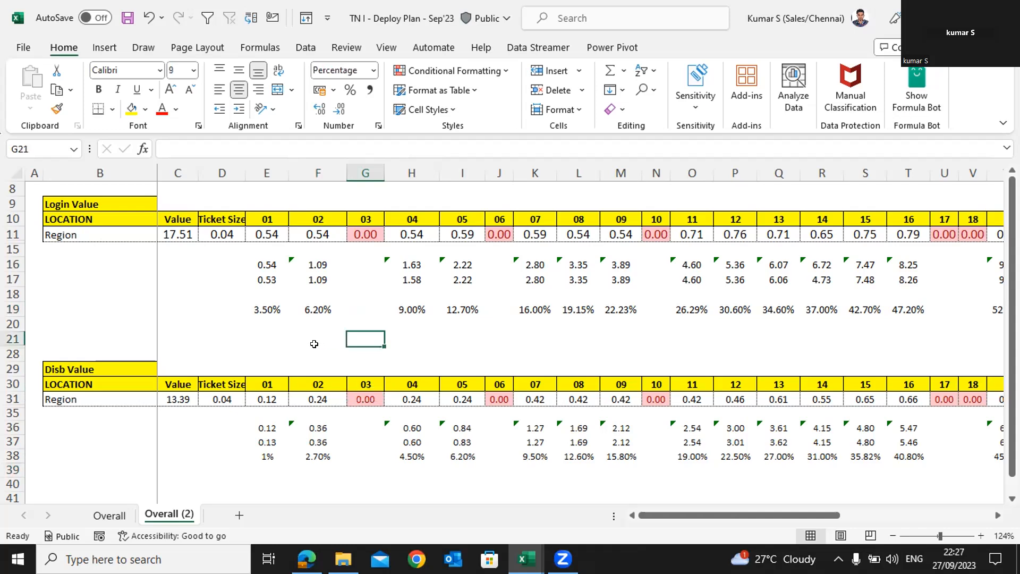
click(222, 470)
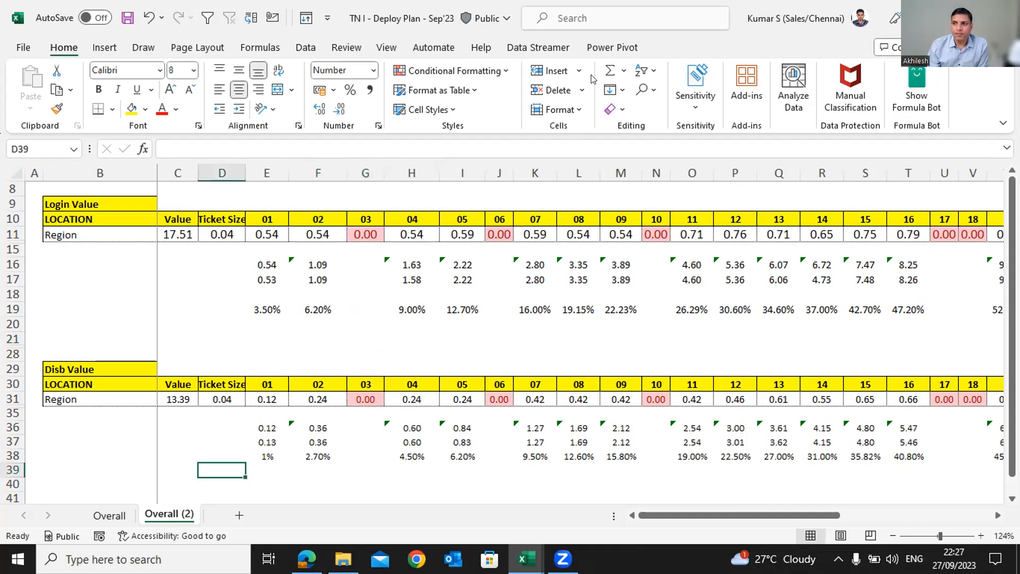
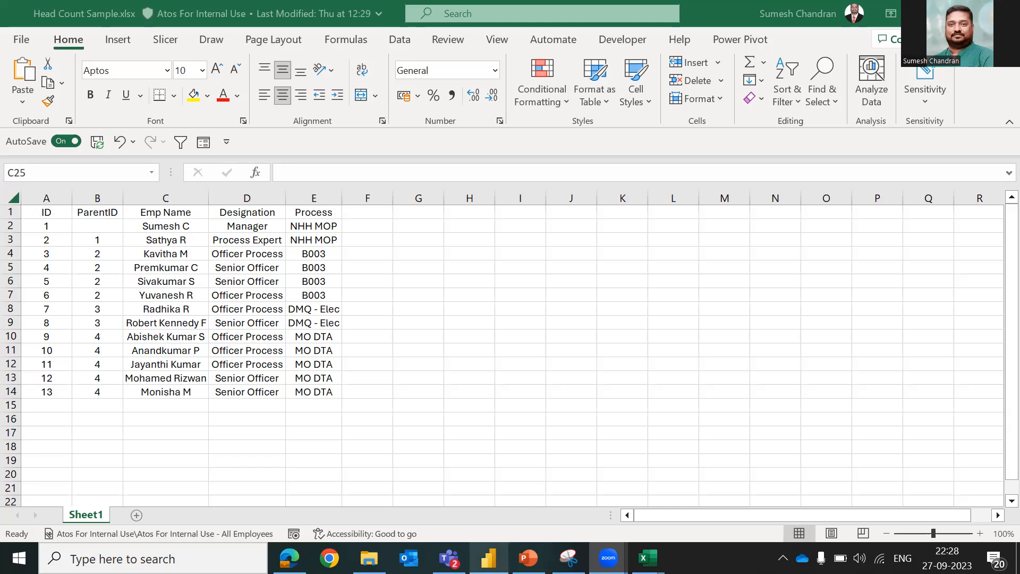
Step: Switch to the NHH MOP Ops Review dashboard in Power BI Desktop and open the gallery for getting more visuals
key(alt+Tab)
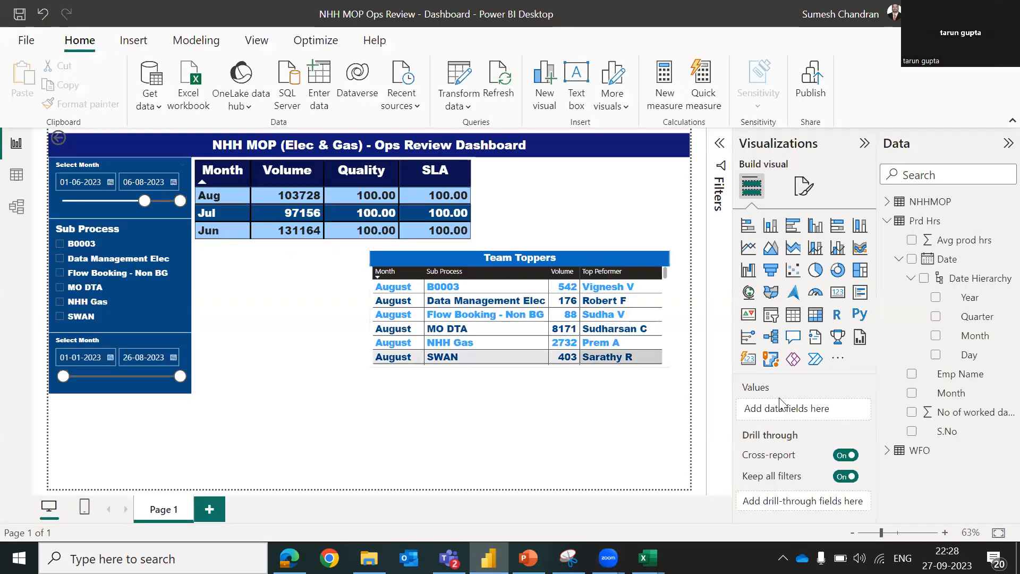
click(836, 360)
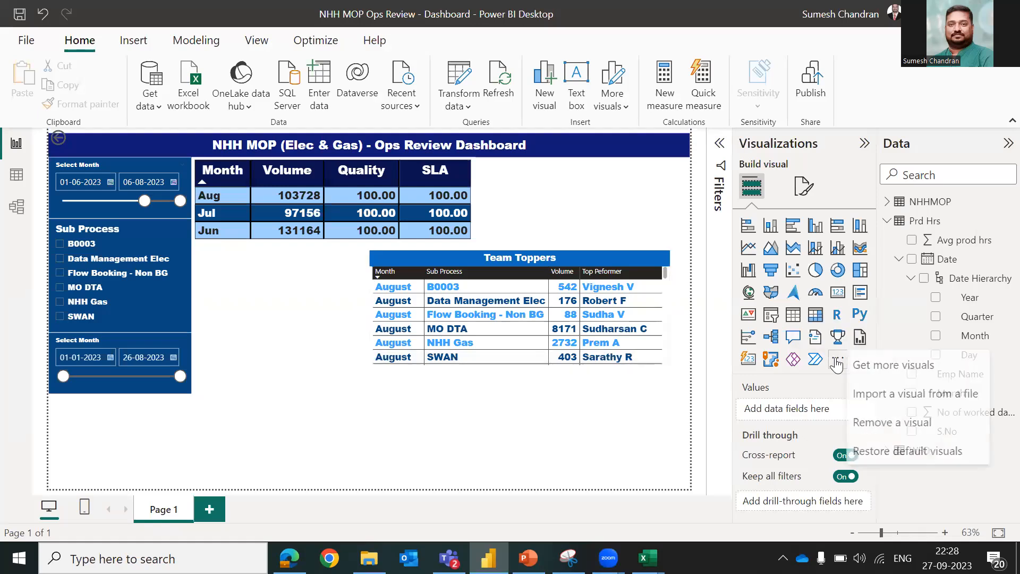
click(866, 363)
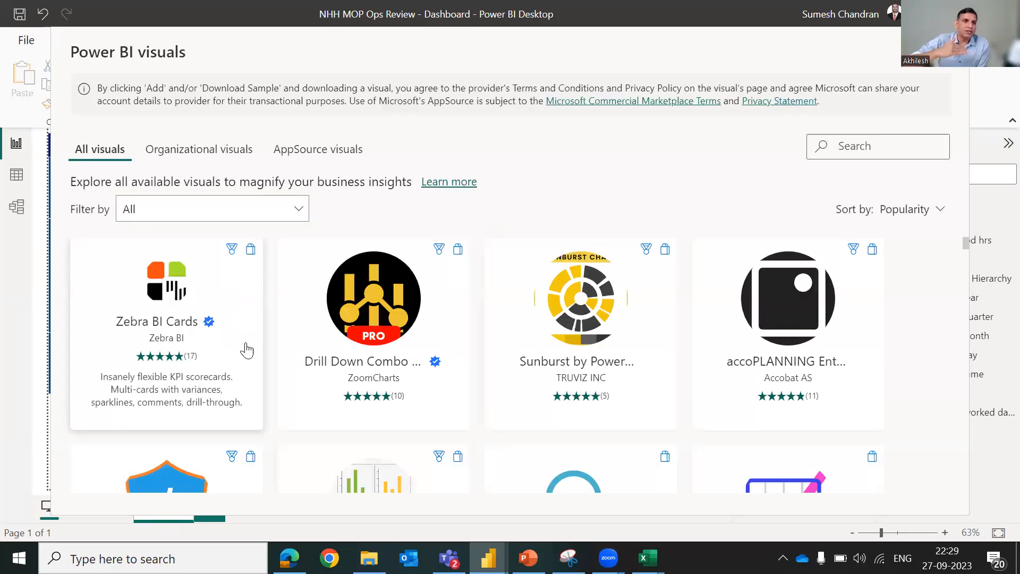
Step: Browse the gallery of all available visuals and check the organizational visuals
scroll(247, 350, down, 1)
scroll(247, 350, down, 5)
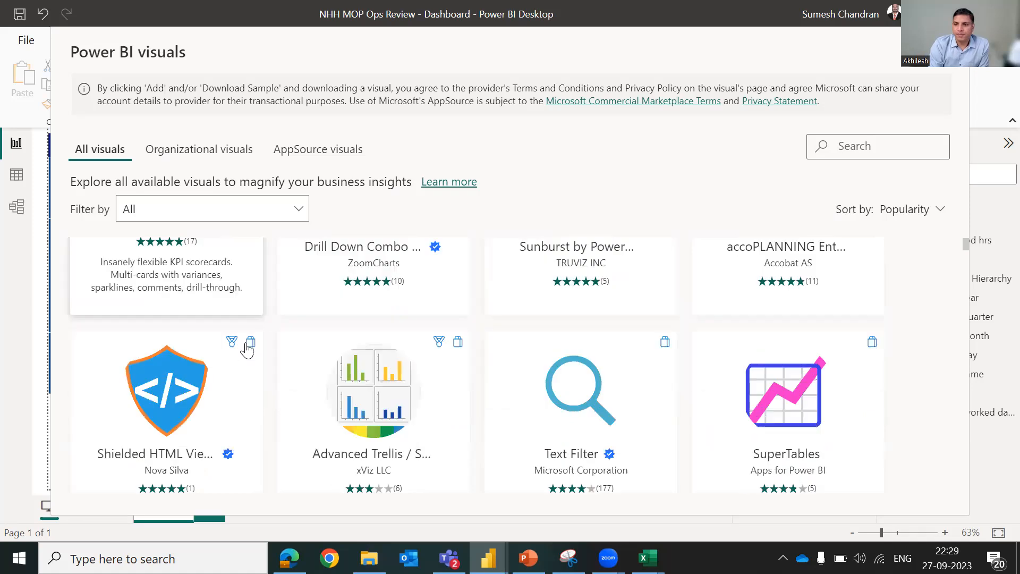
scroll(247, 345, up, 3)
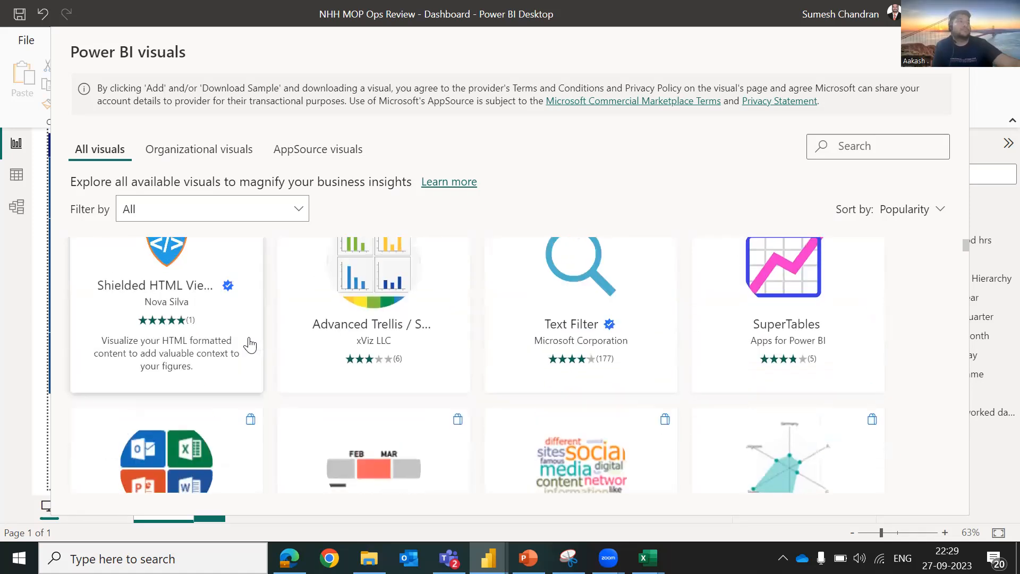
click(210, 157)
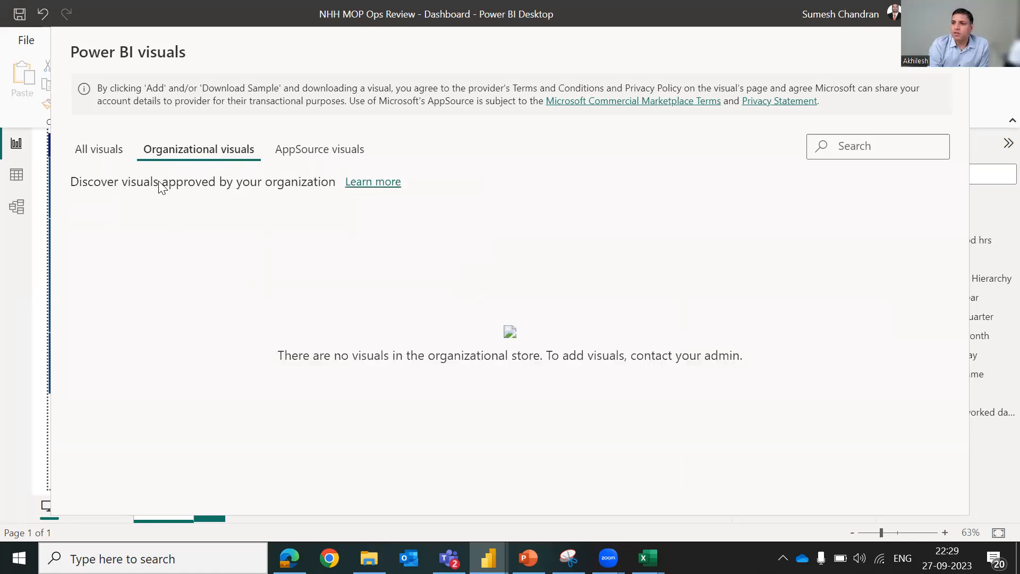
key(super+d)
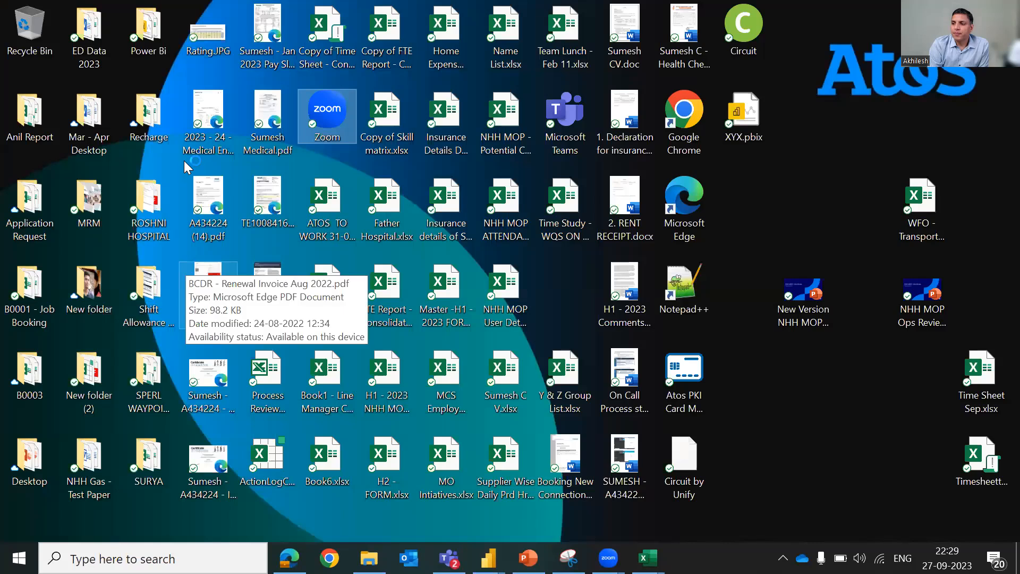
key(super+d)
key(super+e)
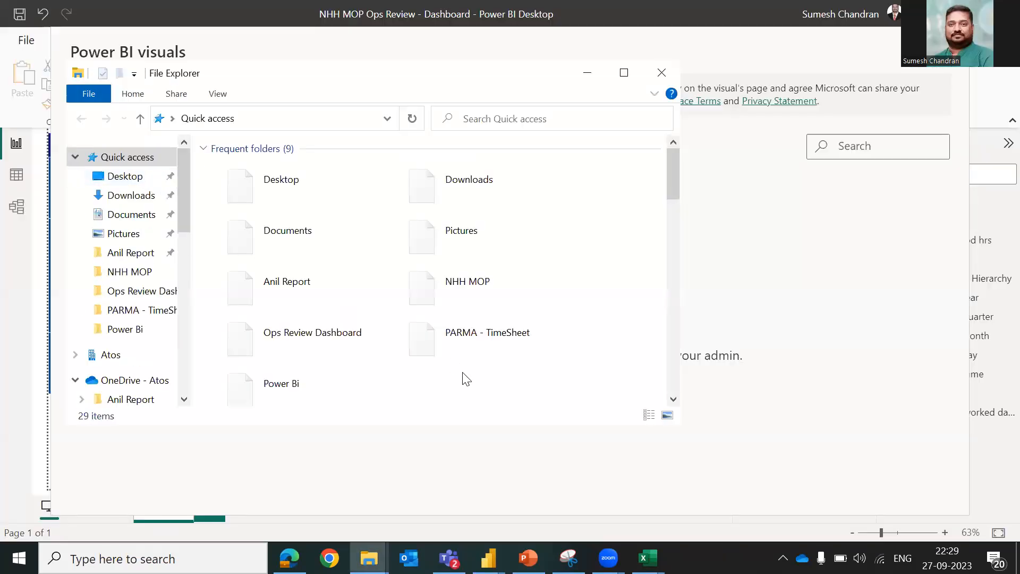
key(alt+F4)
Step: Search the Power BI visuals gallery for "org" and look through the matching visuals
click(94, 154)
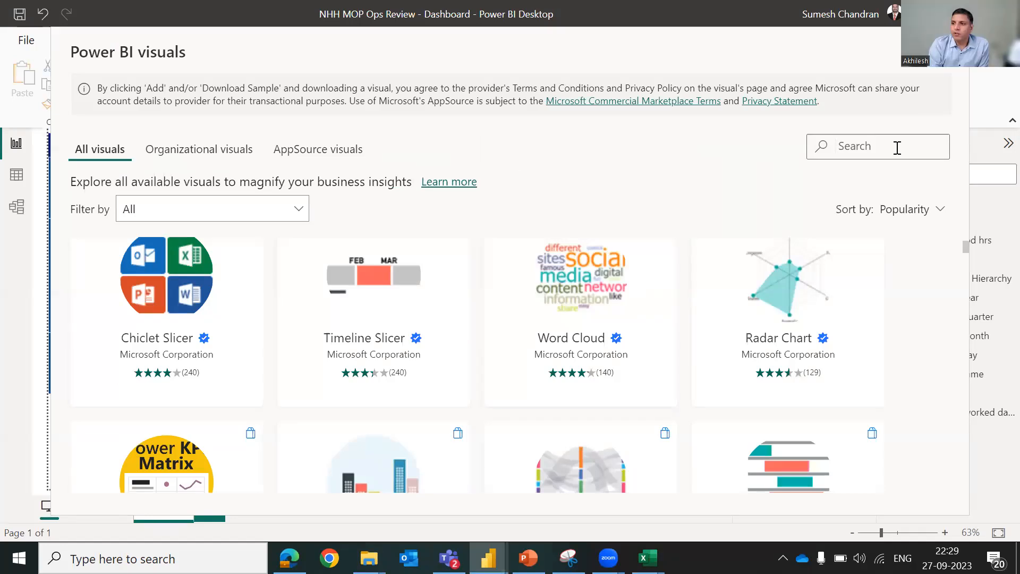
text(org)
scroll(895, 148, down, 10)
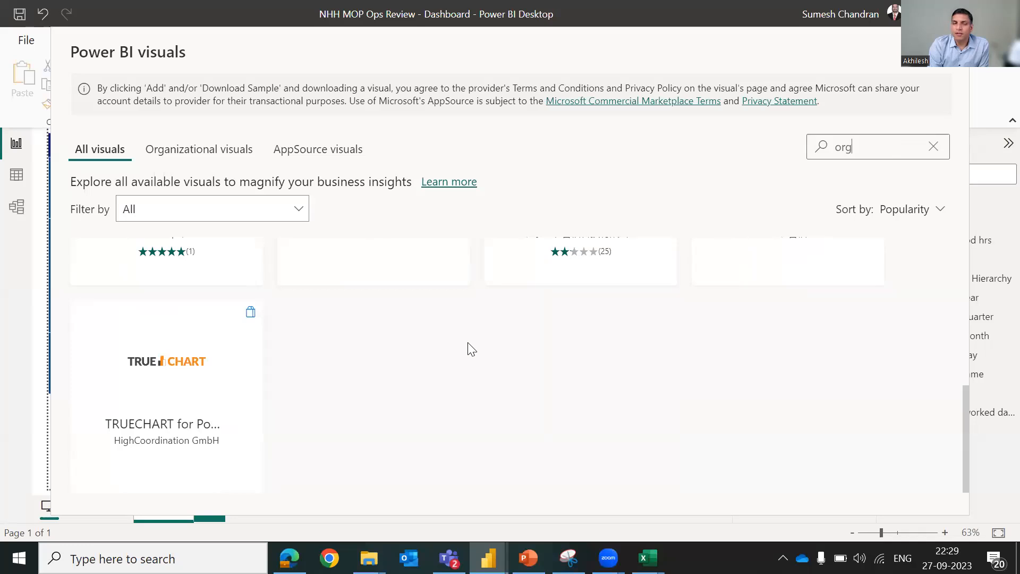
Step: Open the OrganizationChartbyMAQSoftware sample report from the Downloads folder
key(super+e)
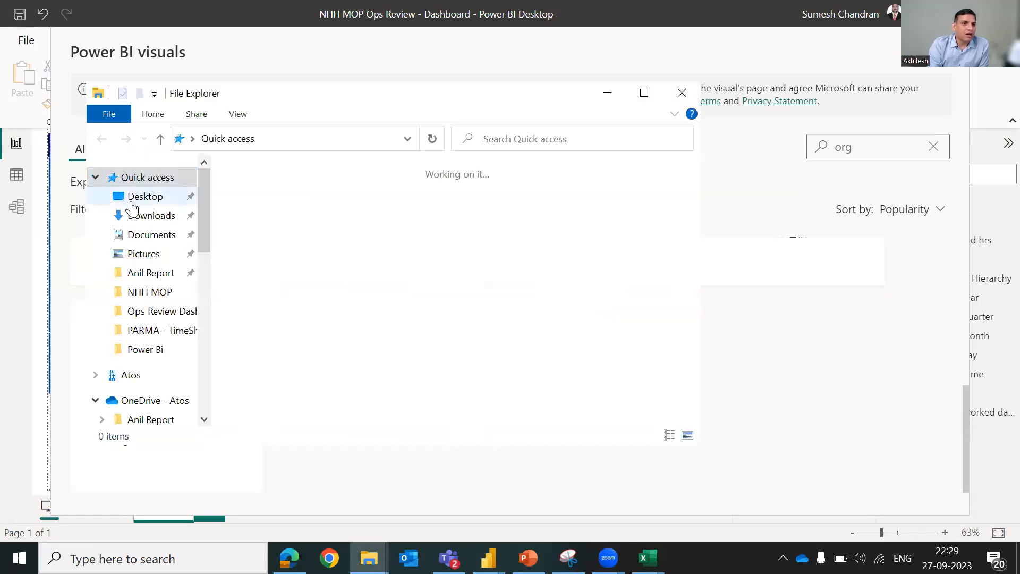
click(162, 216)
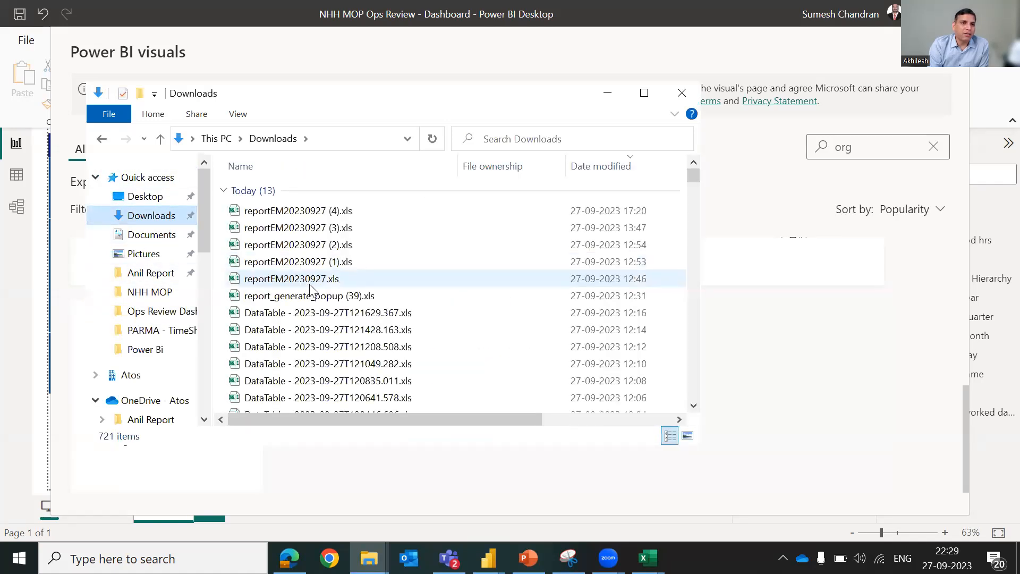
scroll(314, 288, down, 1)
scroll(313, 294, down, 3)
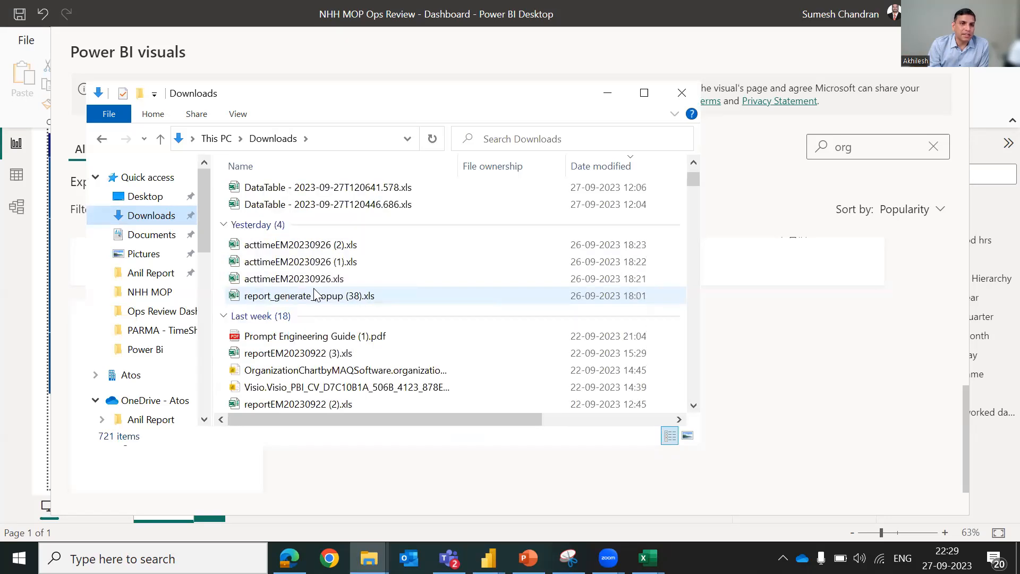
double_click(279, 370)
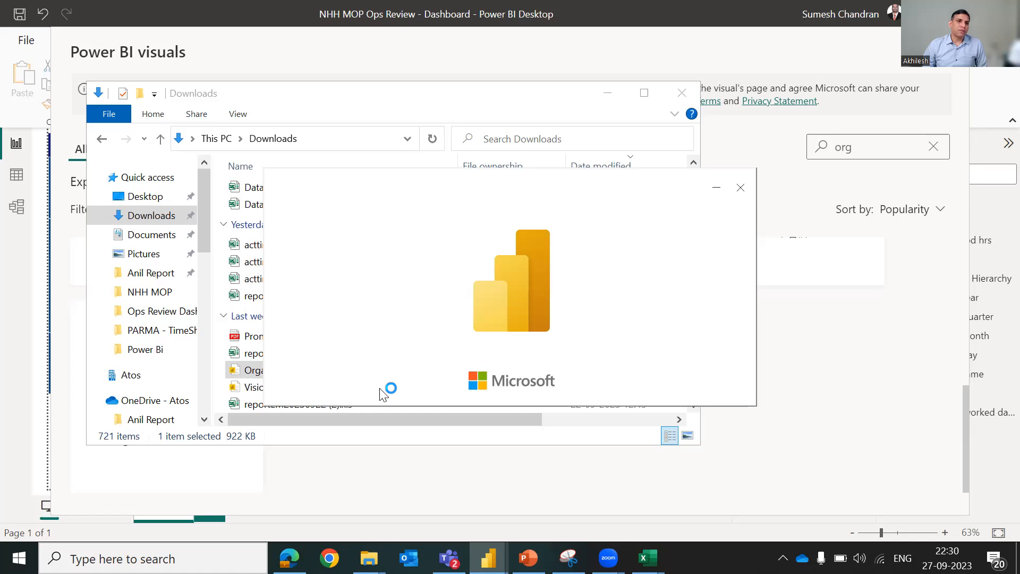
key(alt+Tab)
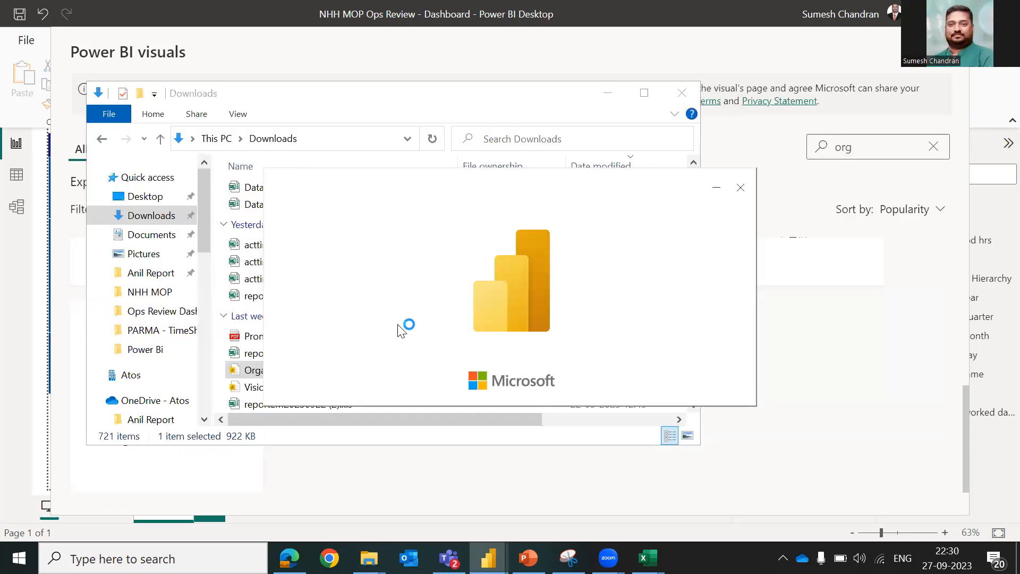
key(alt+Tab)
key(alt+Tab)
key(alt+Tab)
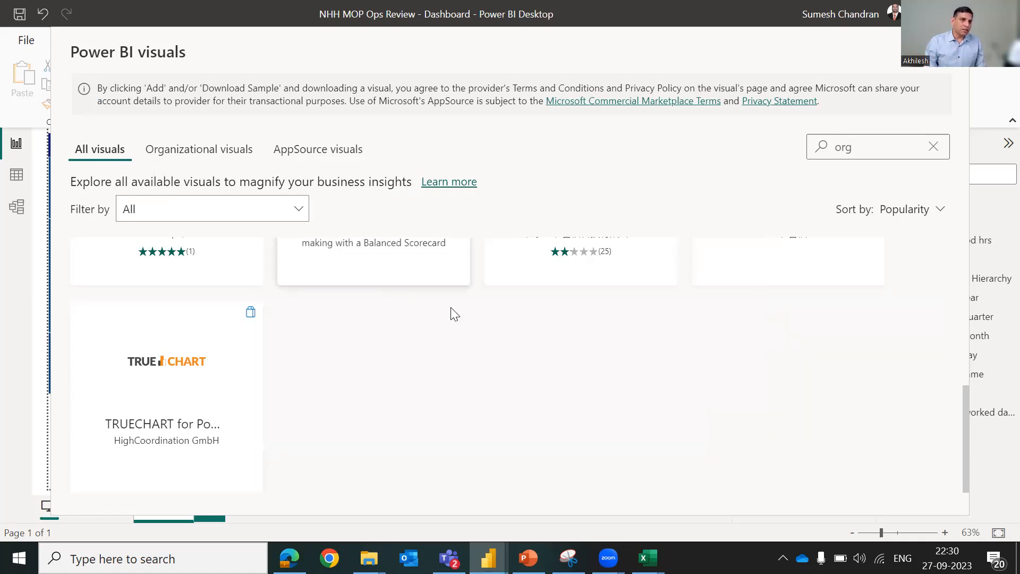
key(alt+Tab)
key(alt+Tab)
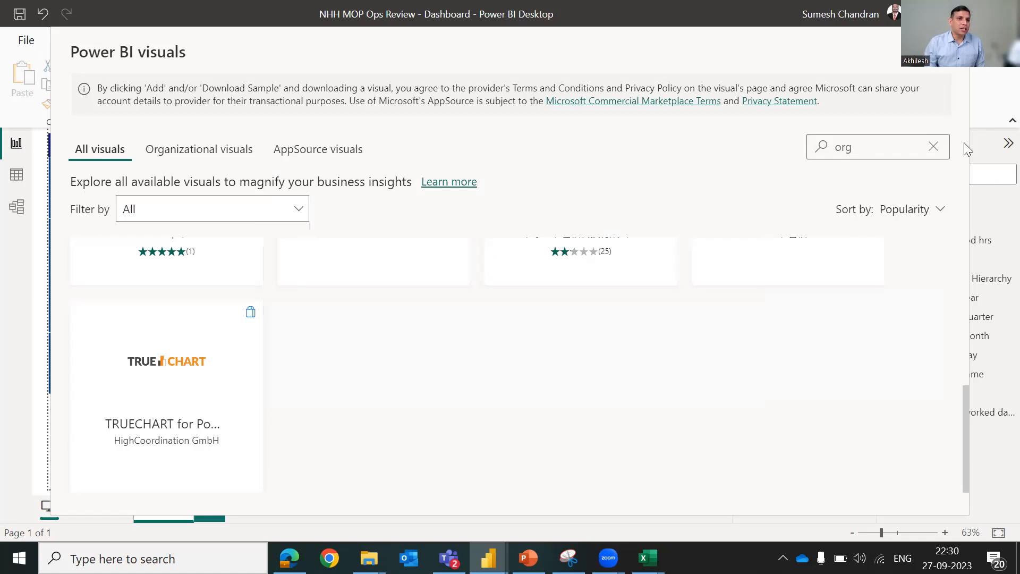
Step: Close the visuals gallery and show on the dashboard where the Get more visuals command is found
click(948, 52)
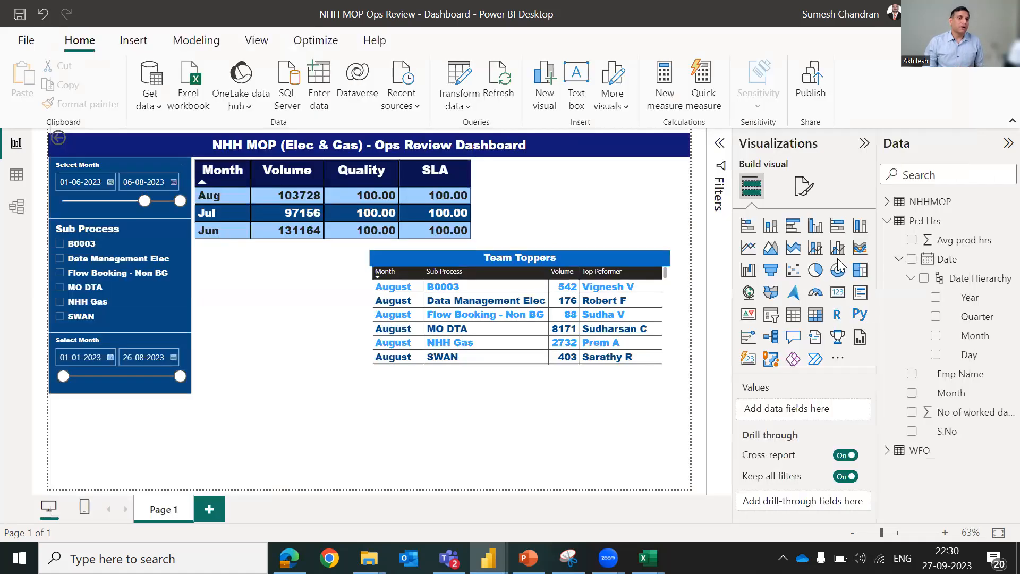
click(837, 359)
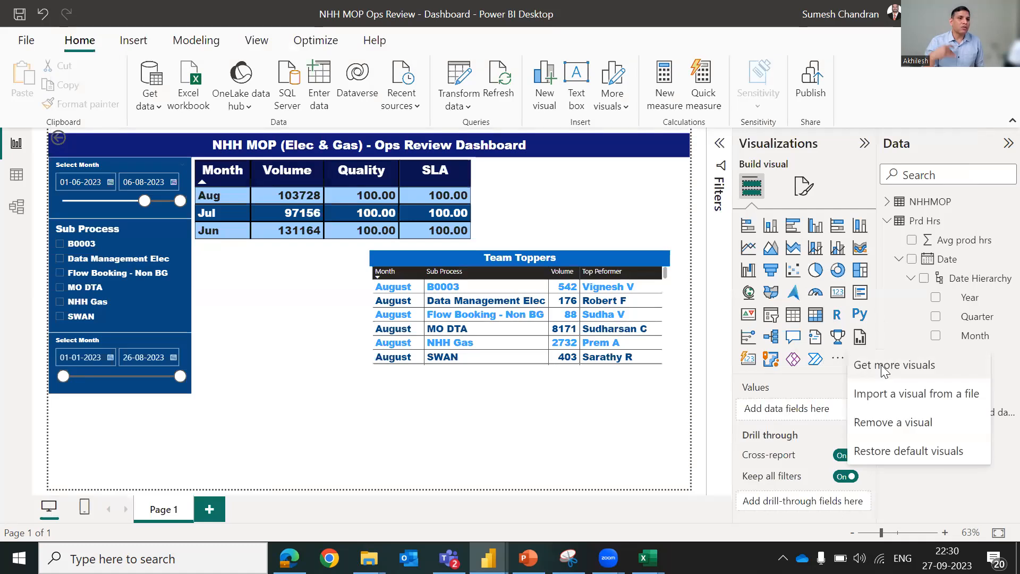
click(884, 371)
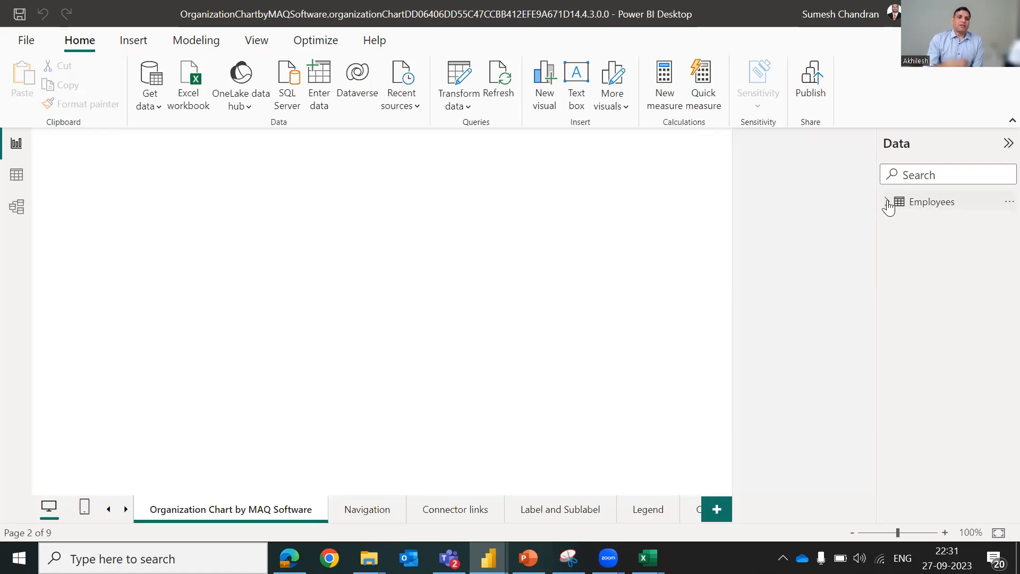
Step: Expand the Employees table in the organization chart sample report and look over its fields alongside the Employee Hierarchy Chart
click(887, 203)
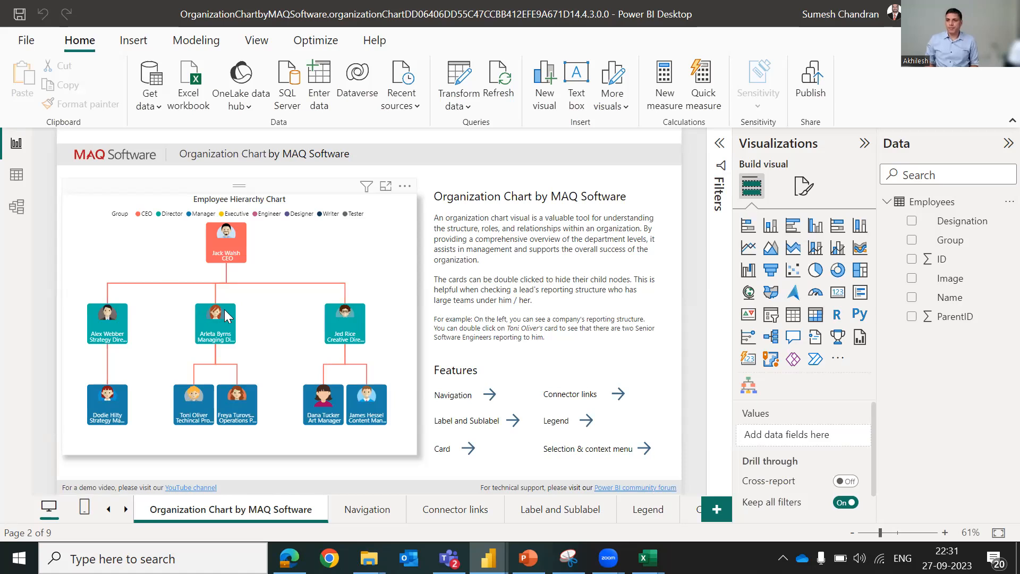
mouse_move(228, 314)
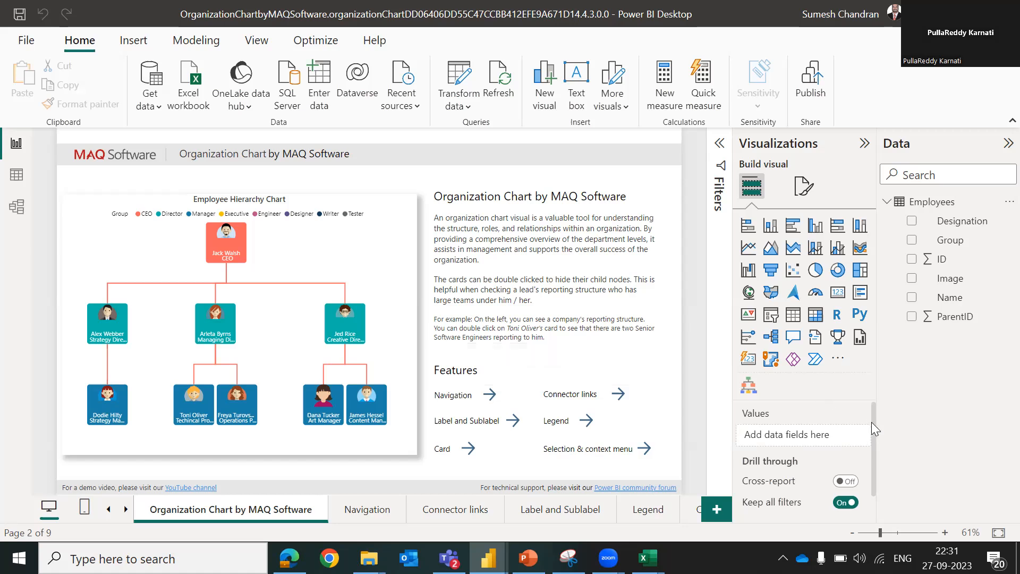
scroll(872, 477, down, 2)
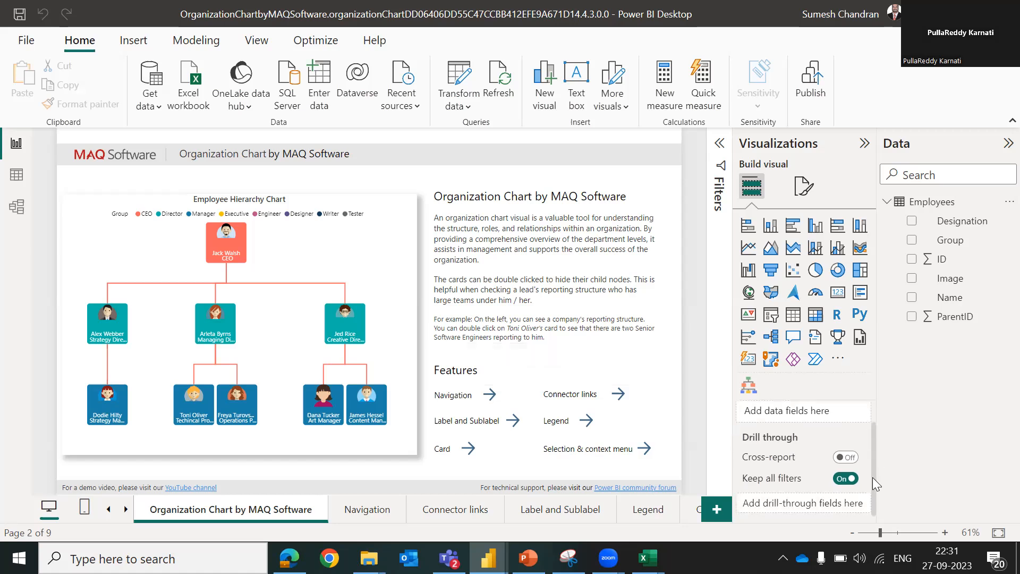
scroll(874, 470, up, 2)
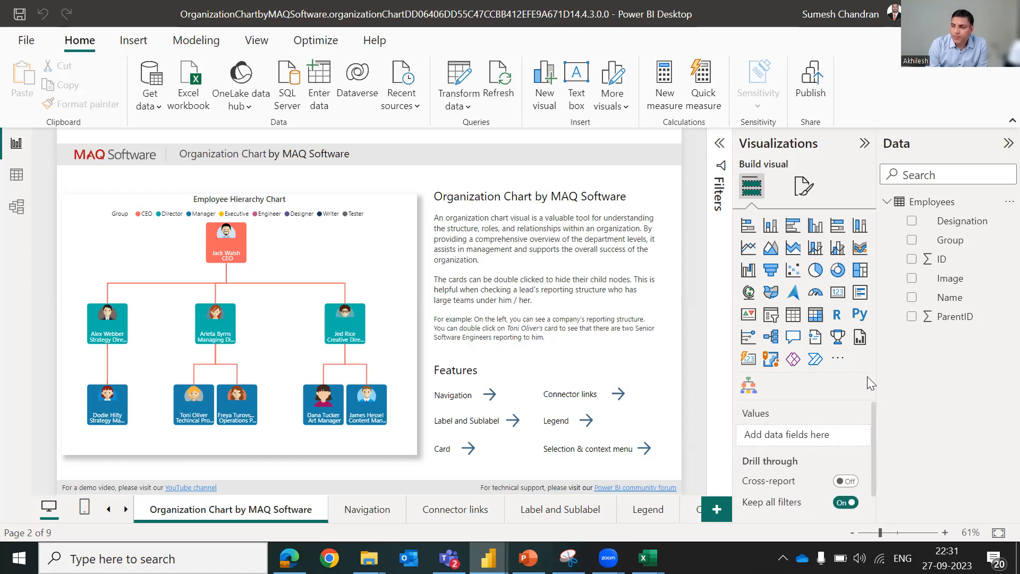
Step: Point out the Employees table's ParentID and ID fields and check its columns in the table view
click(955, 317)
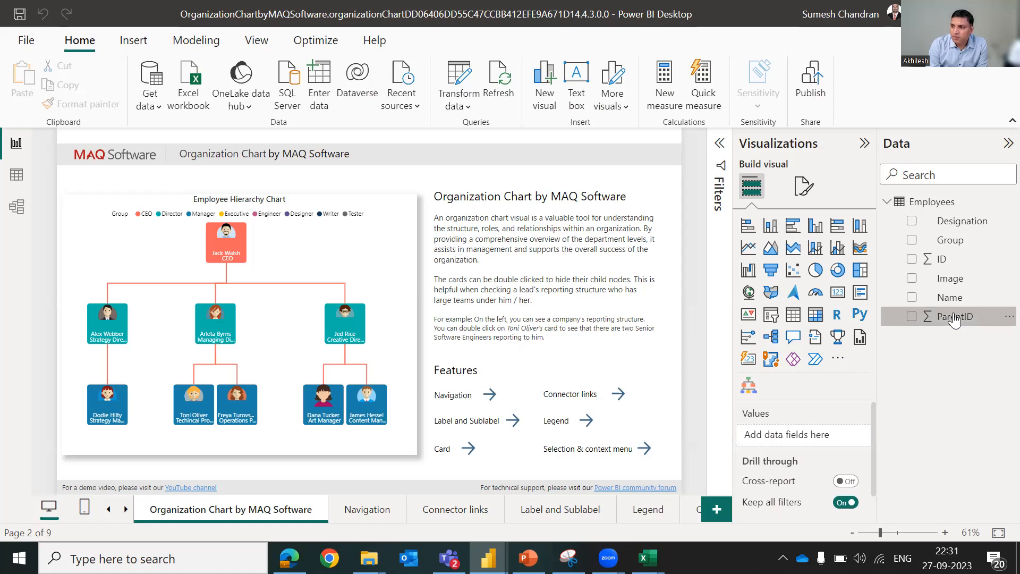
drag(943, 258, 969, 283)
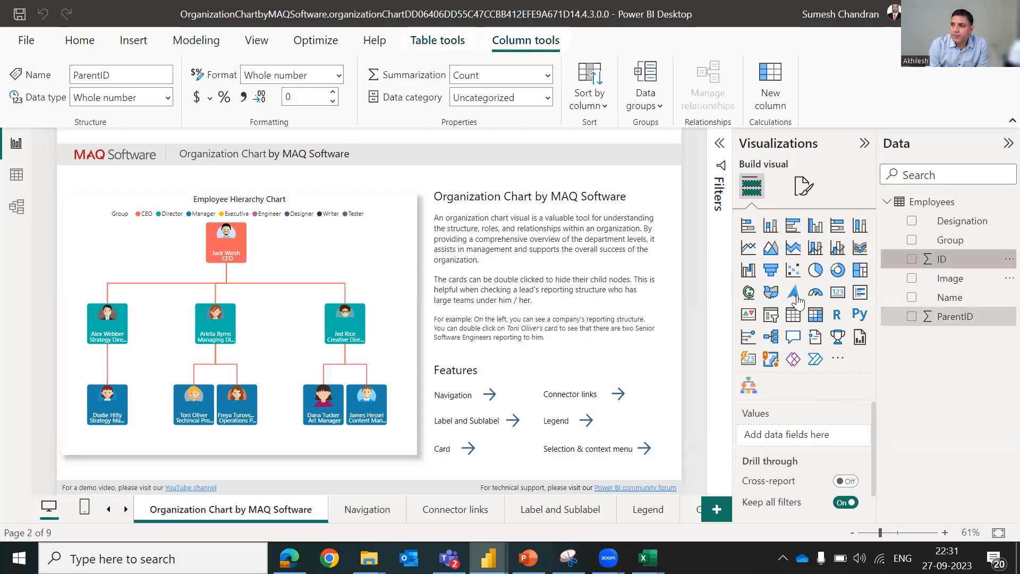
click(22, 178)
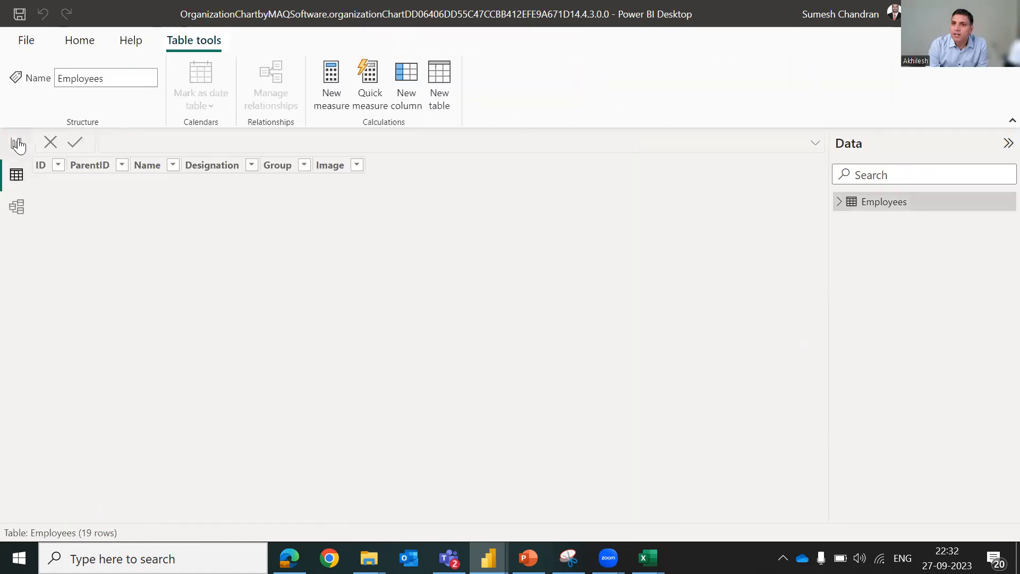
click(18, 145)
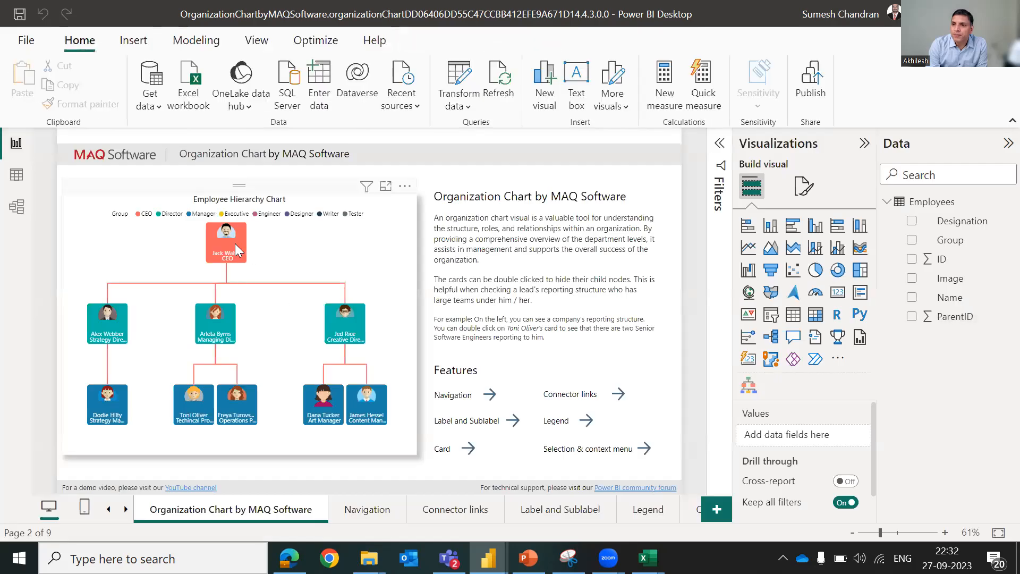
Step: Highlight the CEO card at the head of the Employee Hierarchy Chart
mouse_move(221, 252)
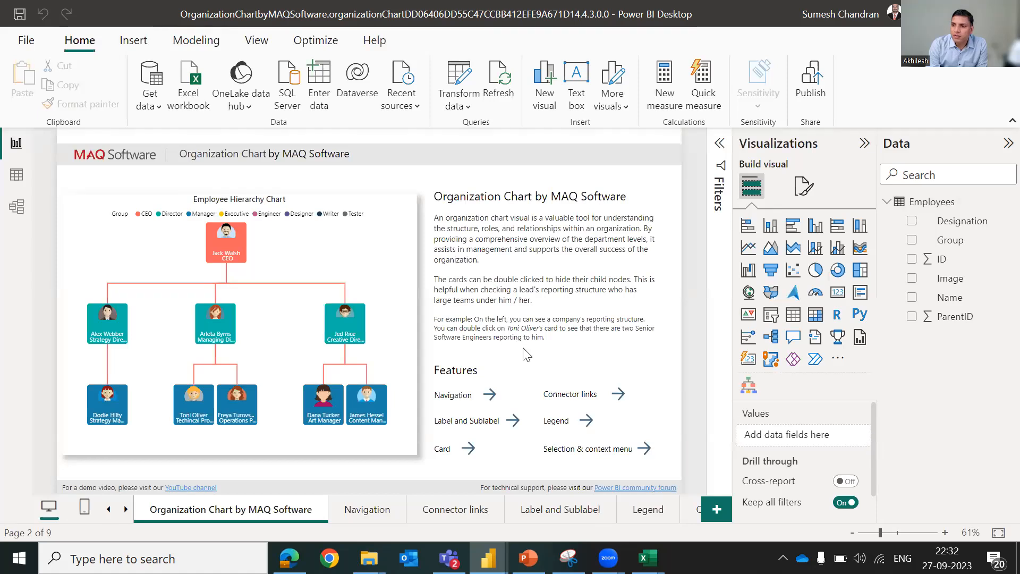
click(222, 245)
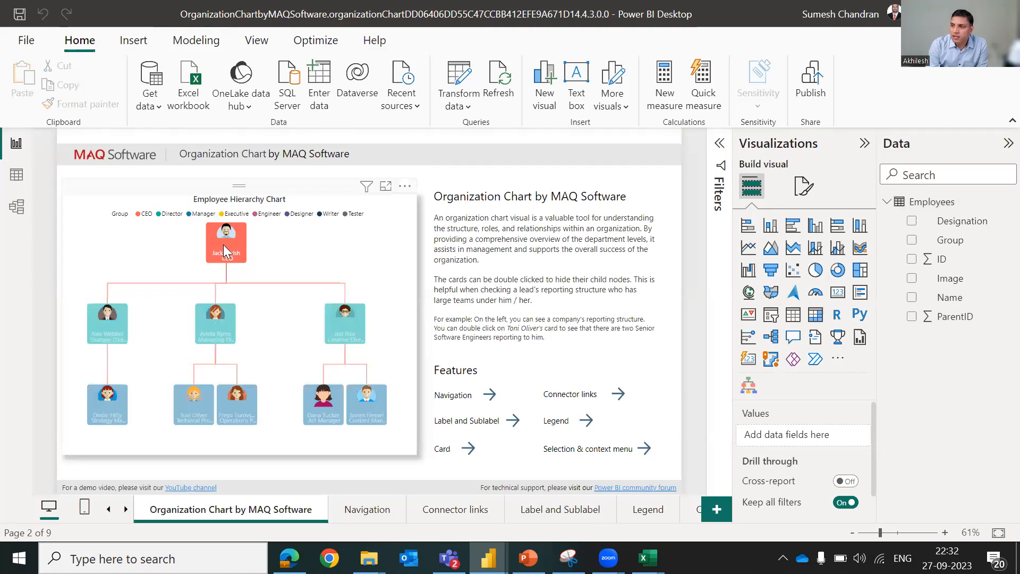
mouse_move(229, 252)
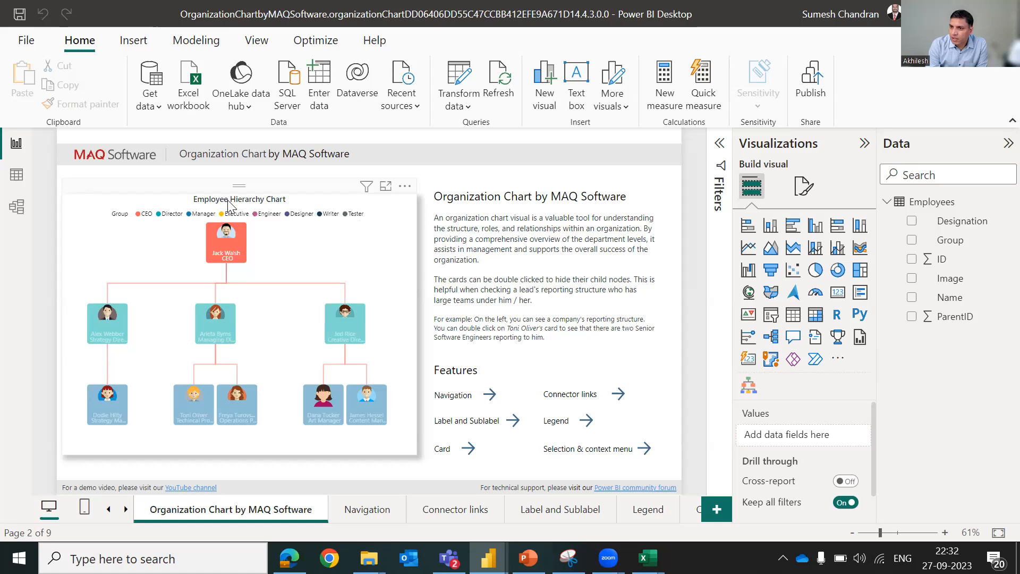
Step: Select the Employee Hierarchy Chart and examine which fields fill its Id, Parent Id, Main Label, Sublabel, Group and Image roles
click(145, 453)
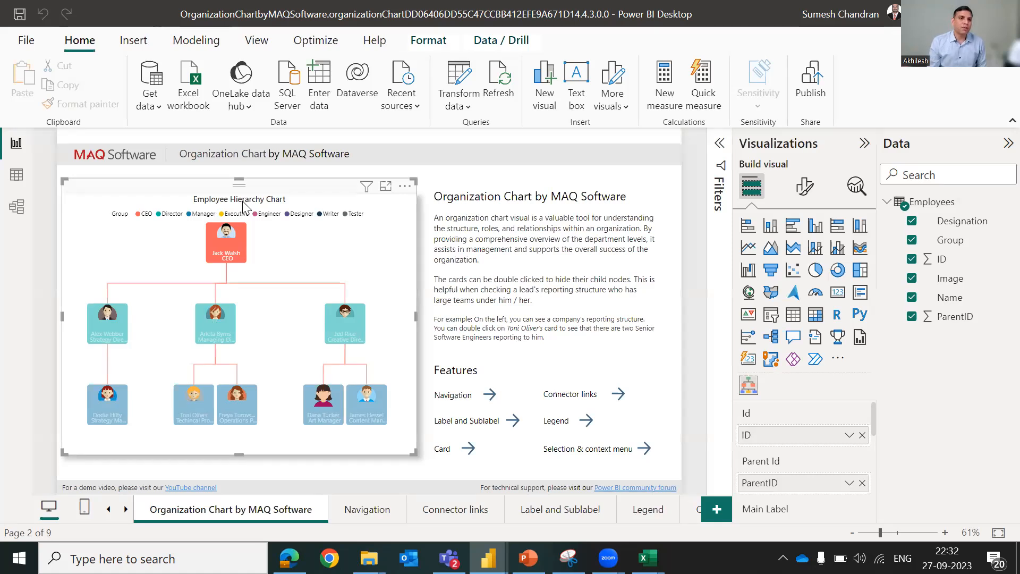
scroll(872, 432, down, 2)
scroll(872, 433, up, 2)
scroll(873, 447, down, 1)
scroll(873, 452, down, 4)
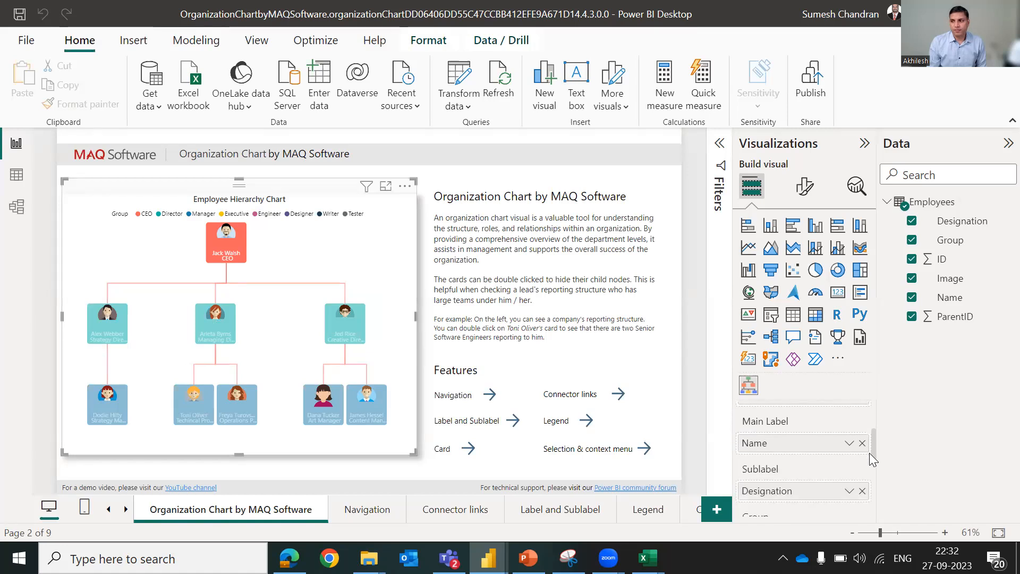
scroll(869, 481, down, 1)
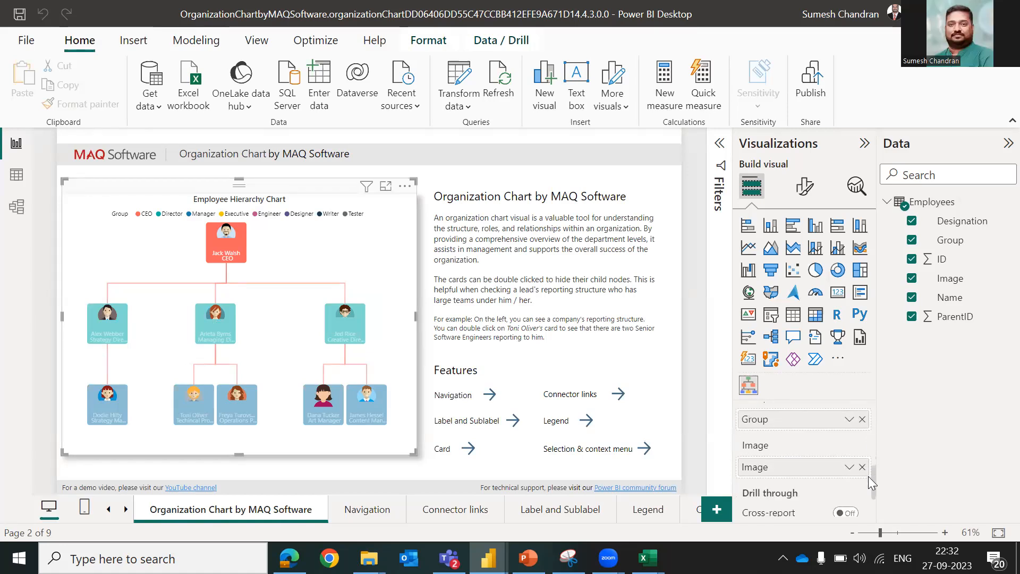
scroll(872, 486, down, 1)
scroll(873, 484, up, 2)
scroll(760, 478, up, 1)
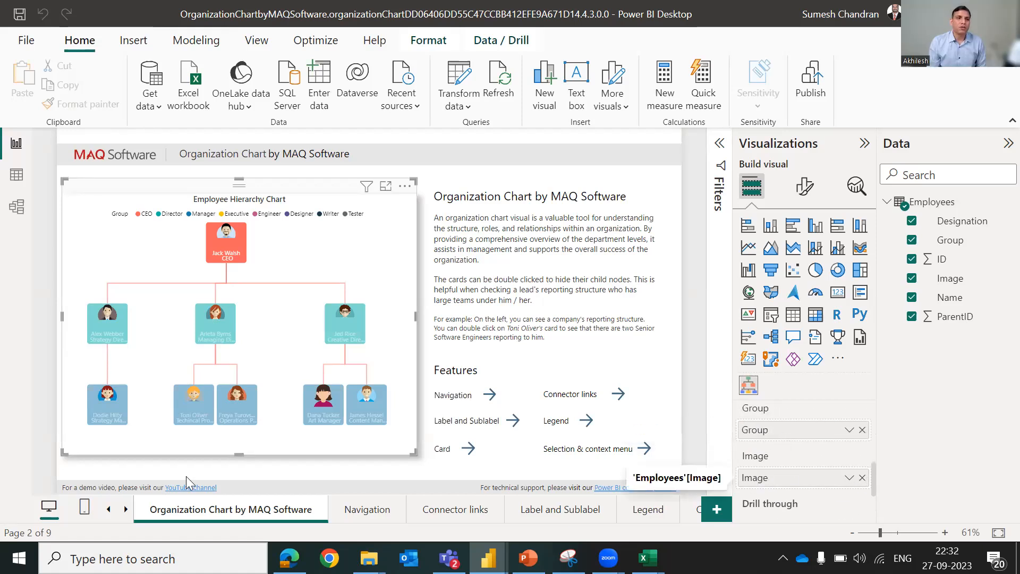
Step: Examine the Employees records in the table view and compare them with the chart's Sublabel, Group and Image field assignments
click(20, 177)
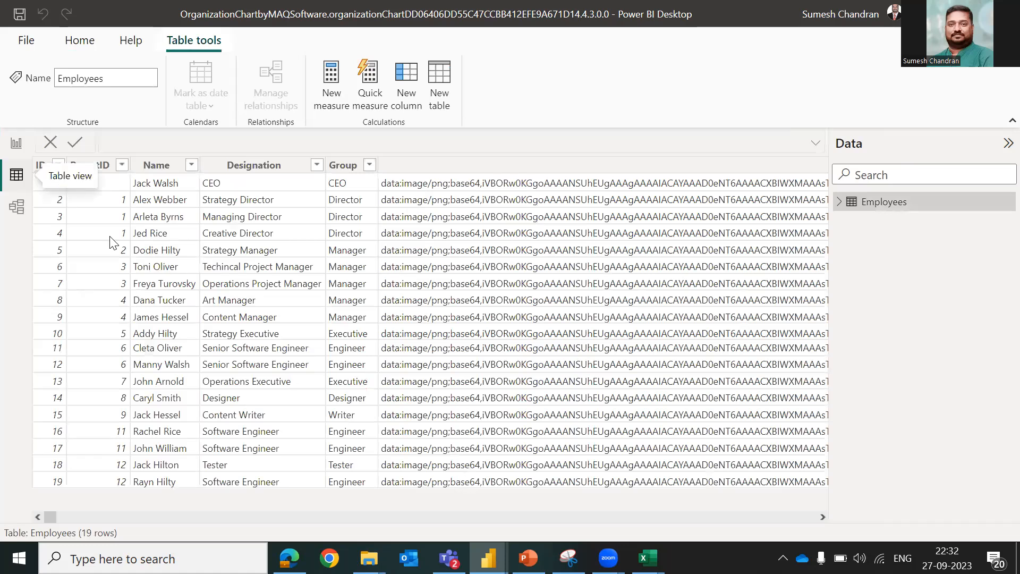
click(16, 144)
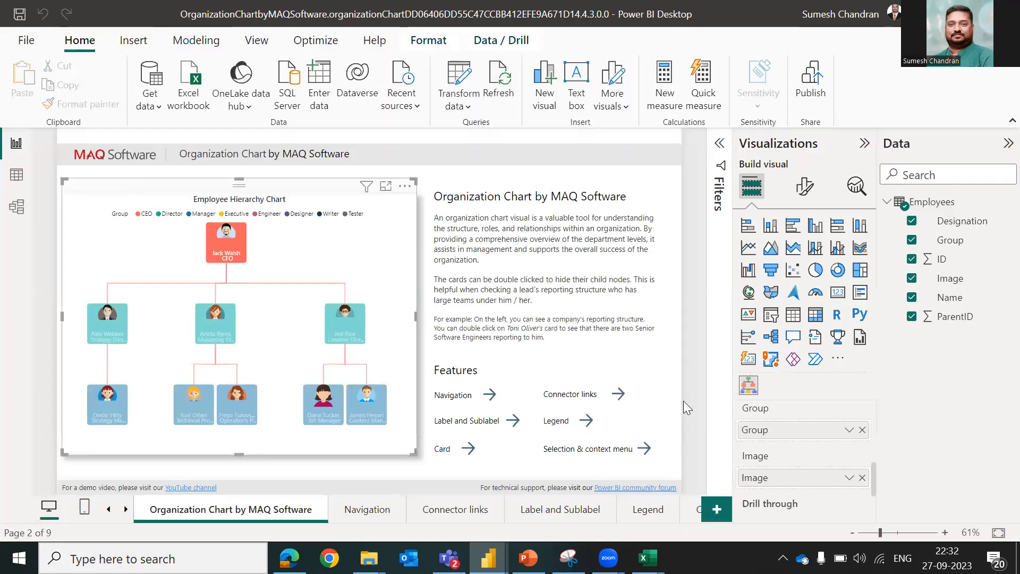
scroll(873, 472, up, 3)
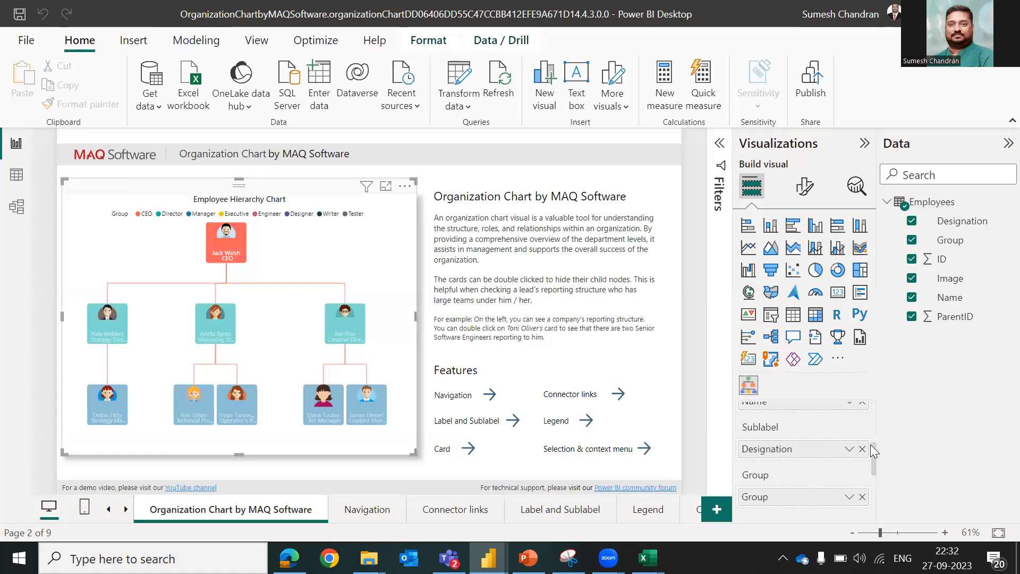
scroll(871, 475, down, 3)
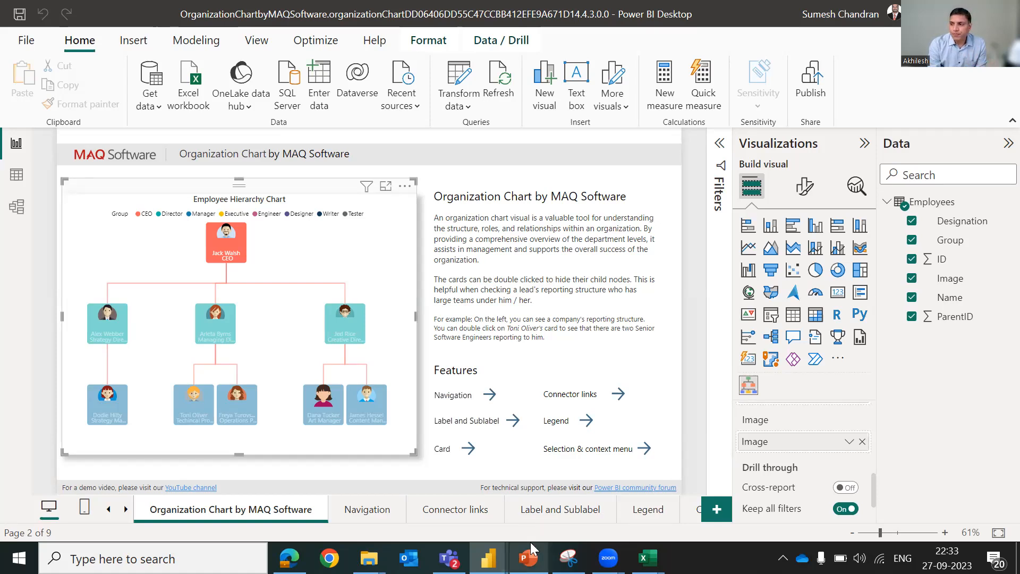
mouse_move(529, 558)
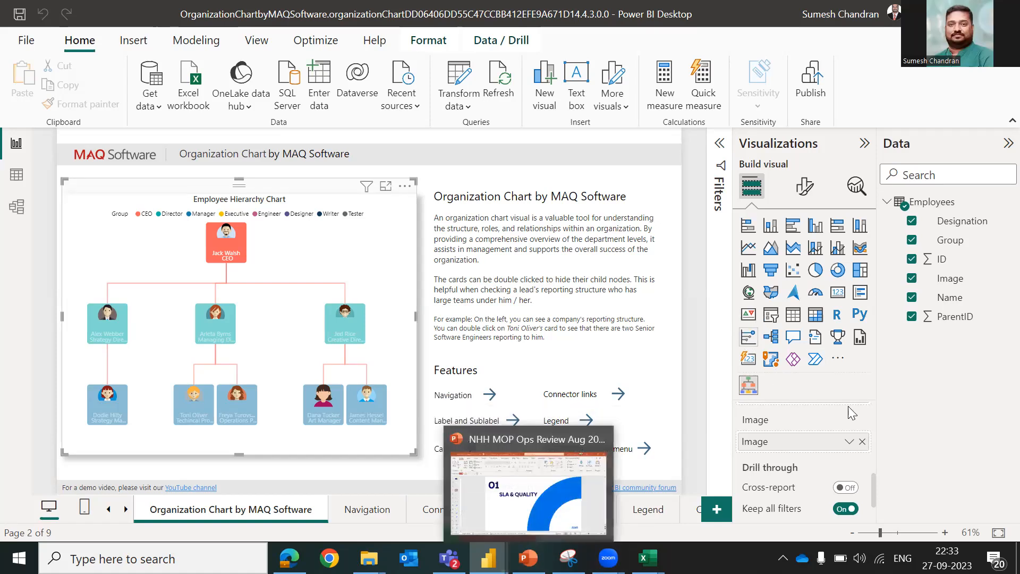